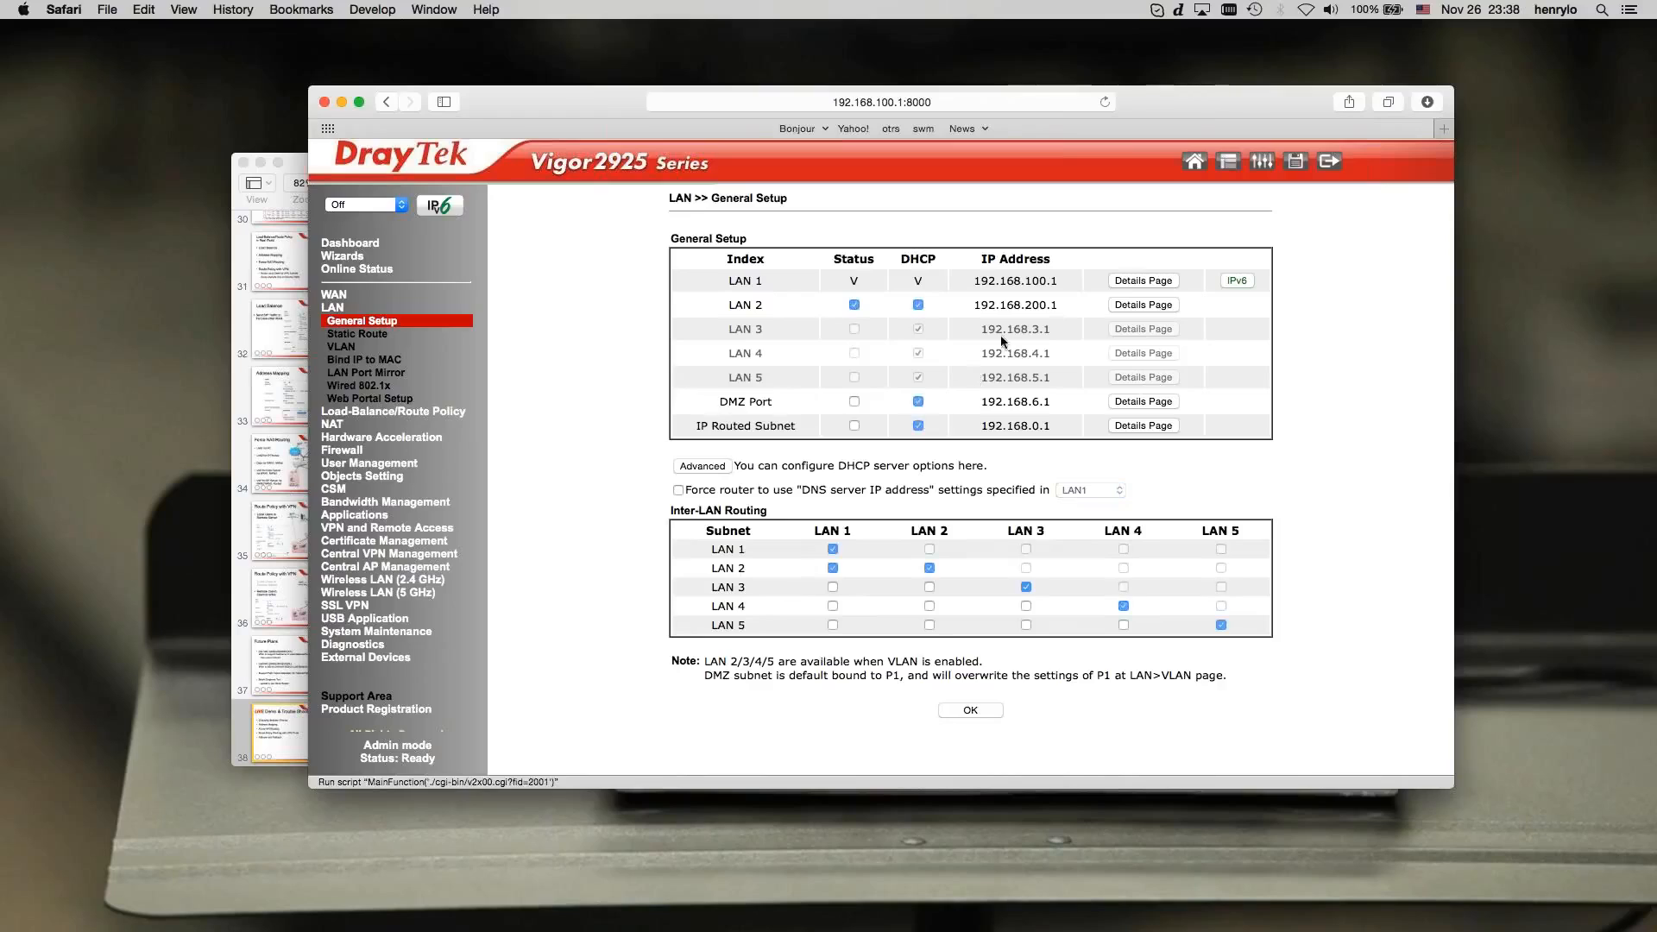
- Check the LAN 1 IP address, the LAN-to-LAN VPN profiles and the VPN connection status
double_click(1032, 285)
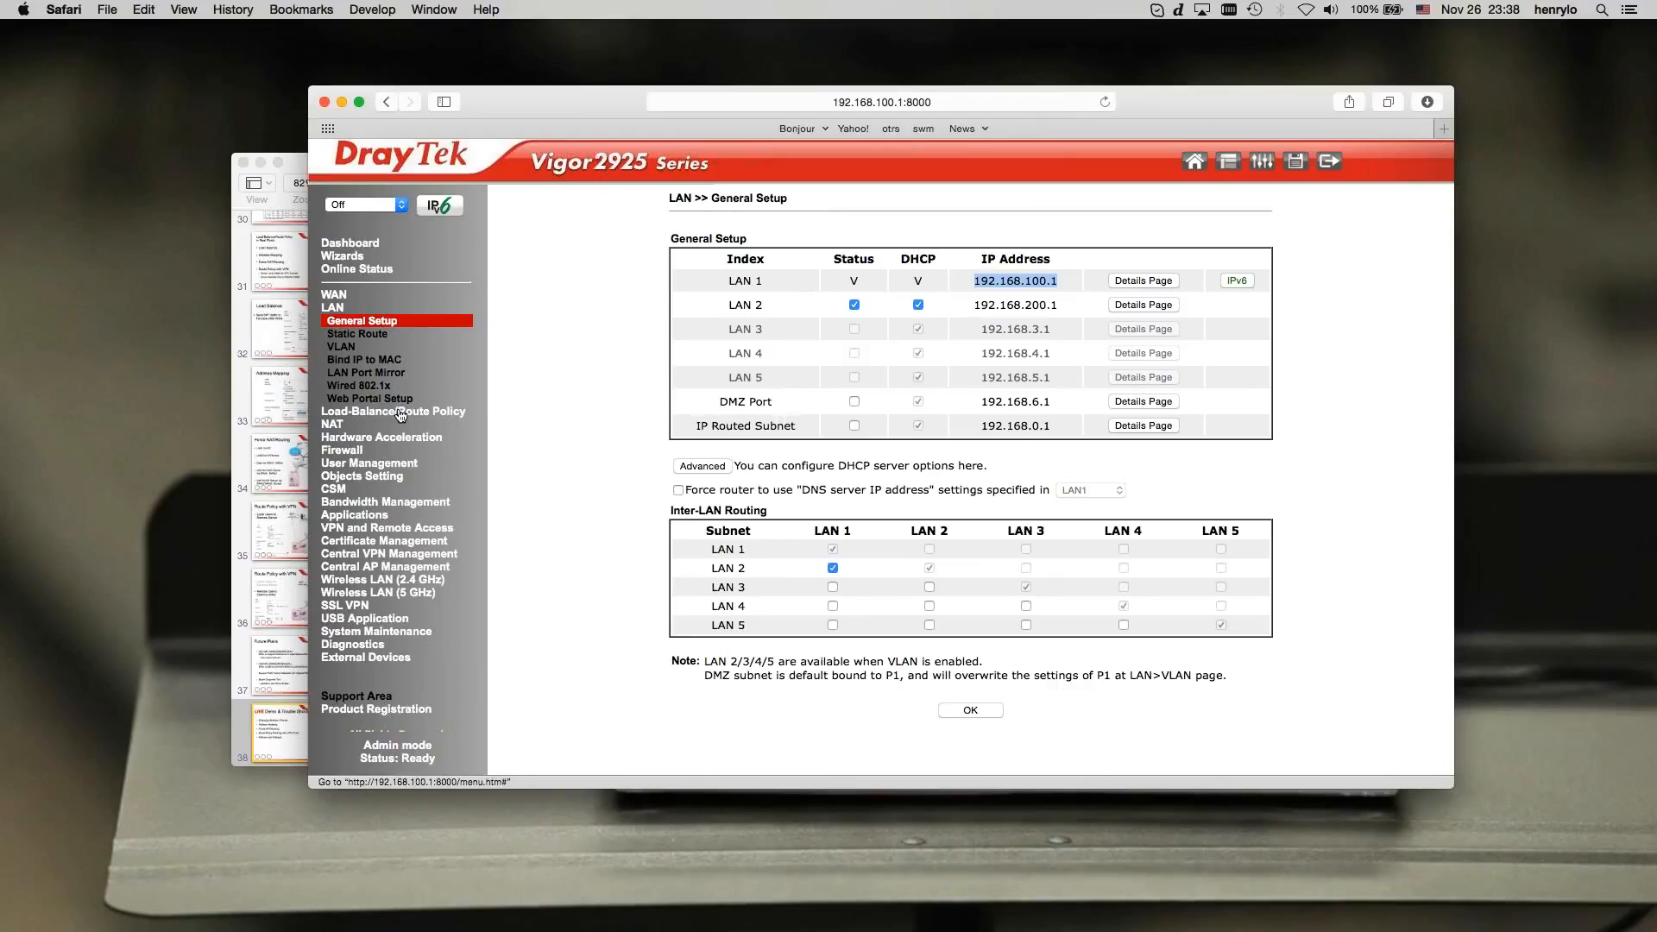
click(357, 527)
click(355, 515)
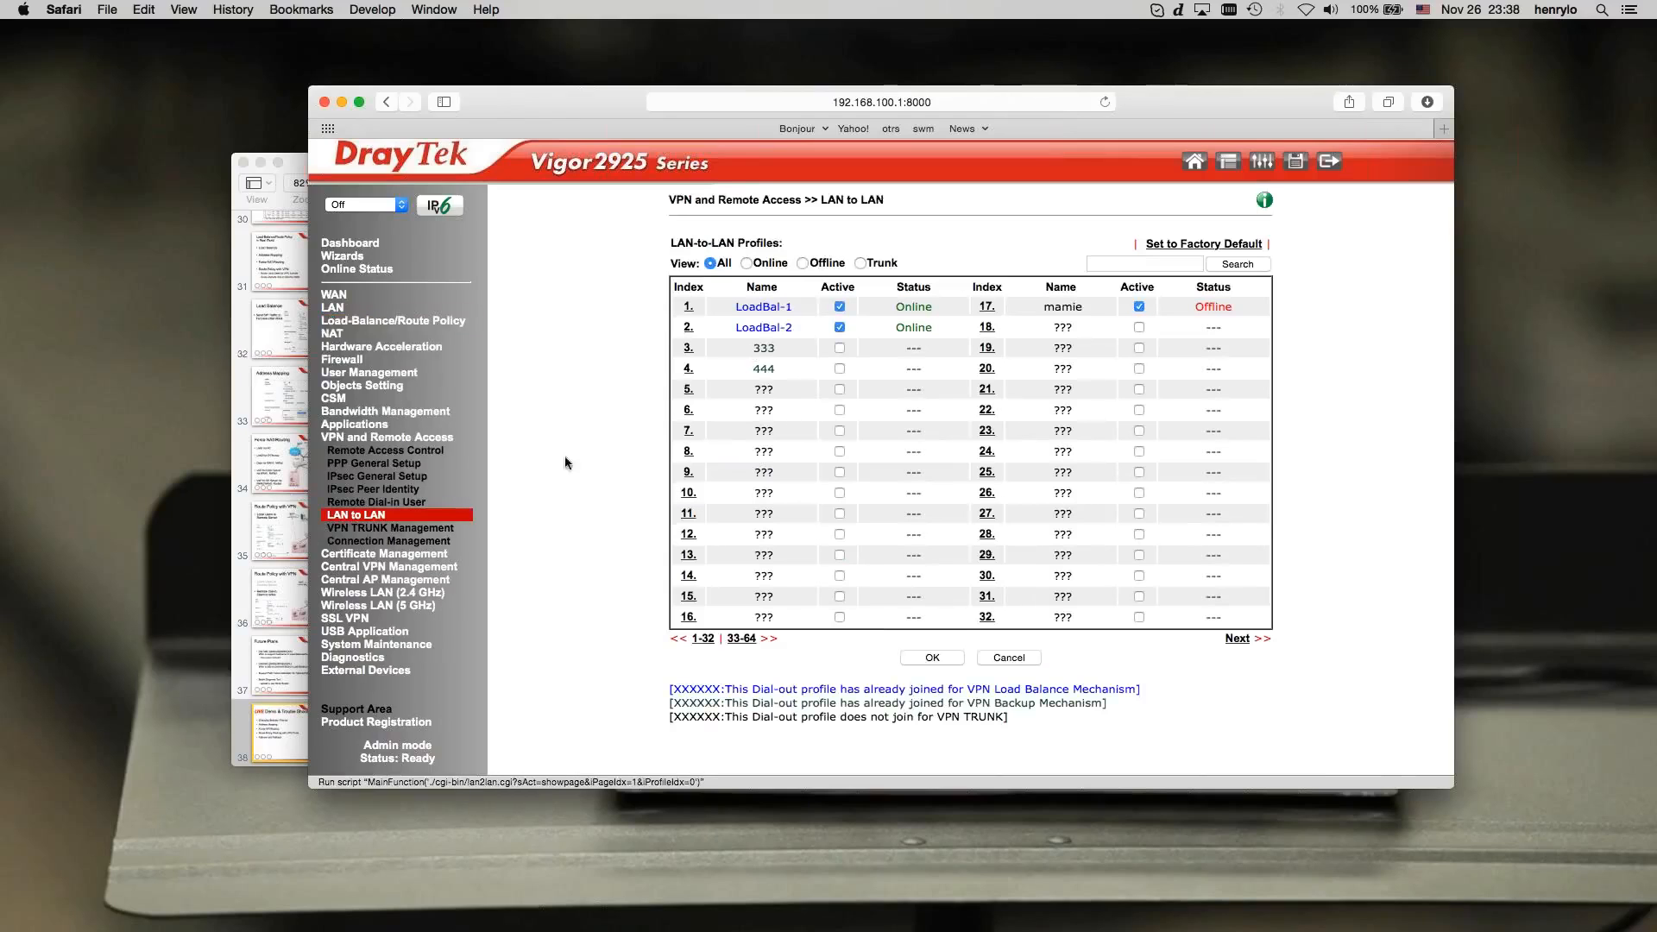
click(389, 541)
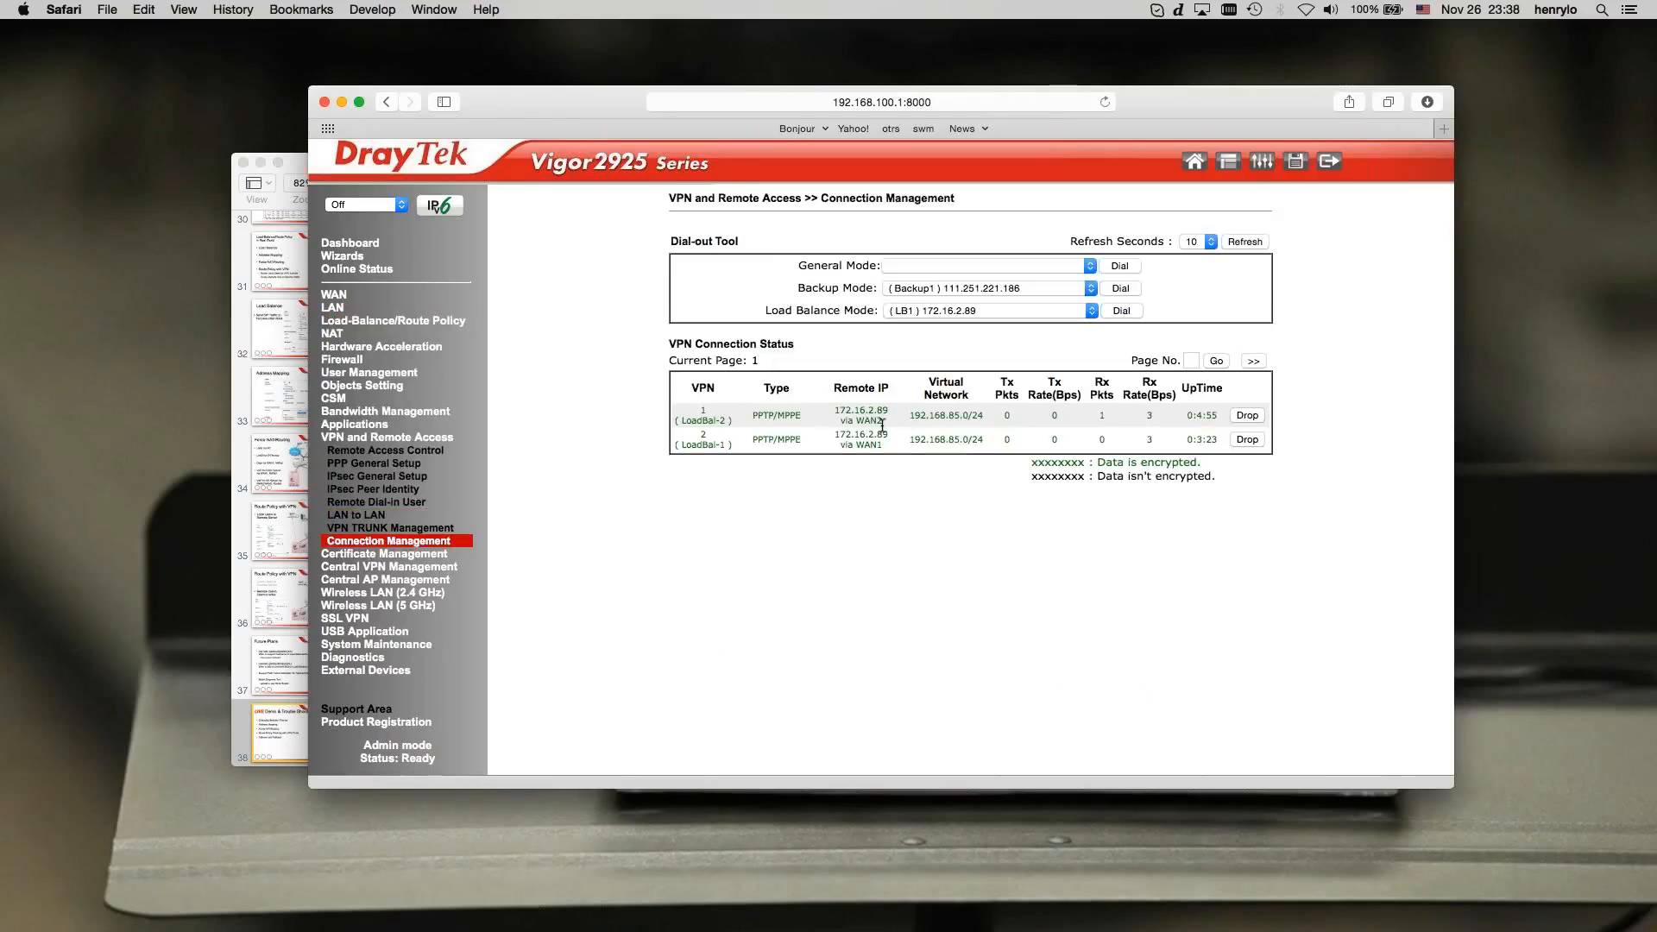
drag(955, 418, 960, 419)
- Arrange the browser and Keynote windows side by side, with slide 39 of the presentation displayed
drag(630, 110, 966, 117)
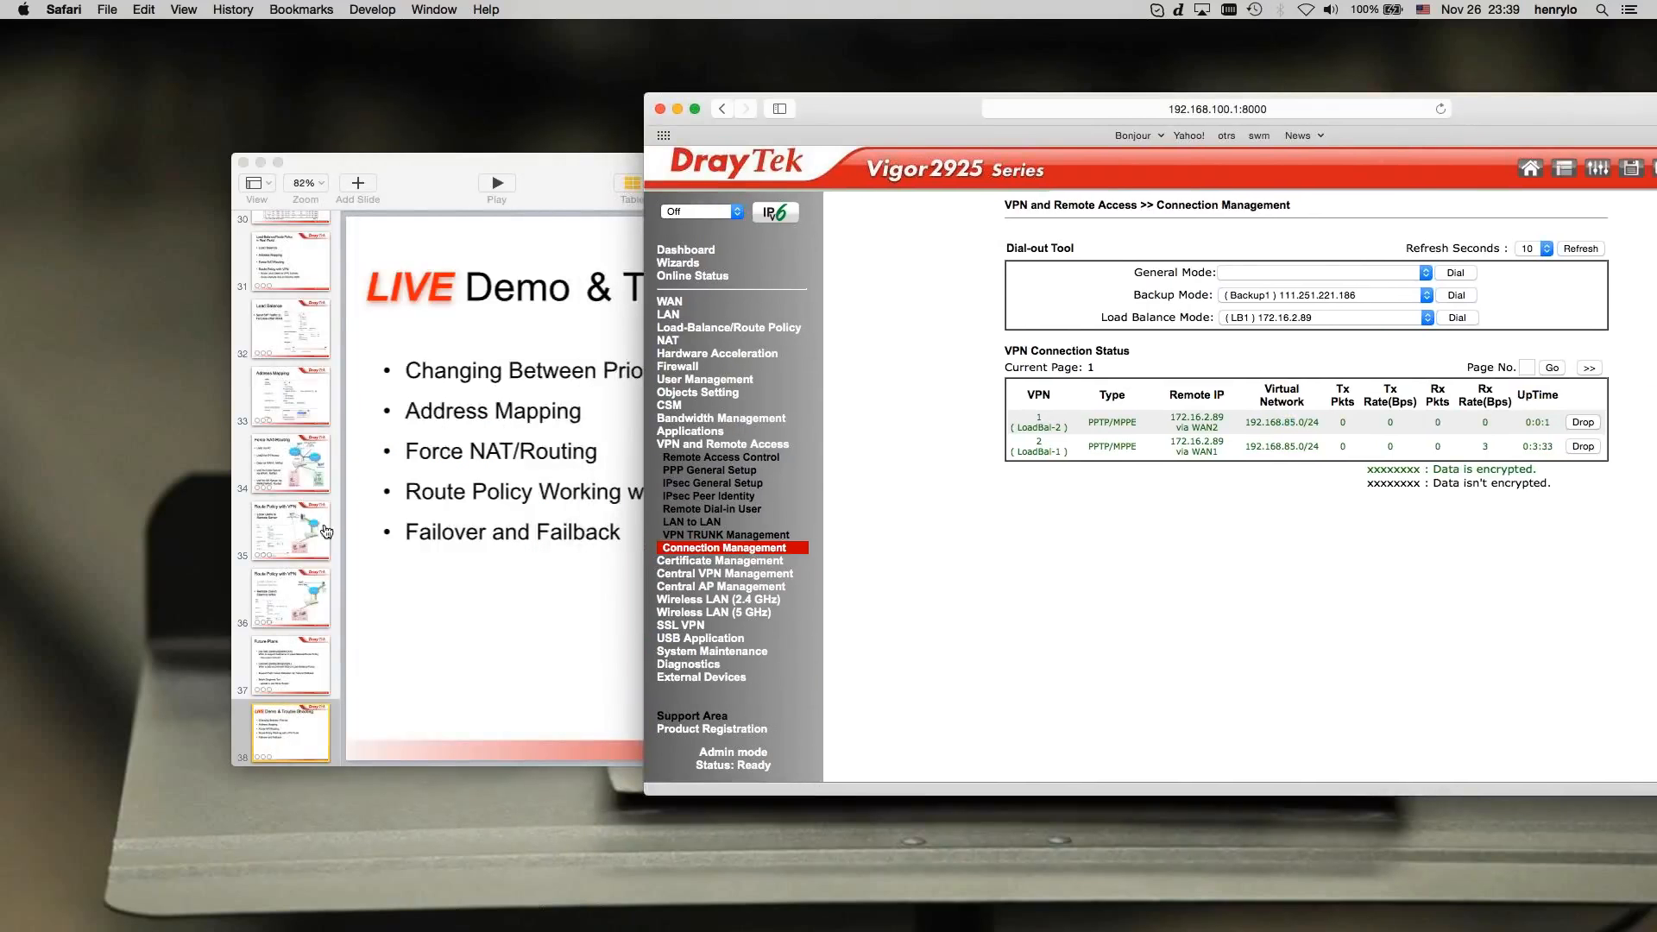
scroll(327, 531, down, 3)
click(311, 706)
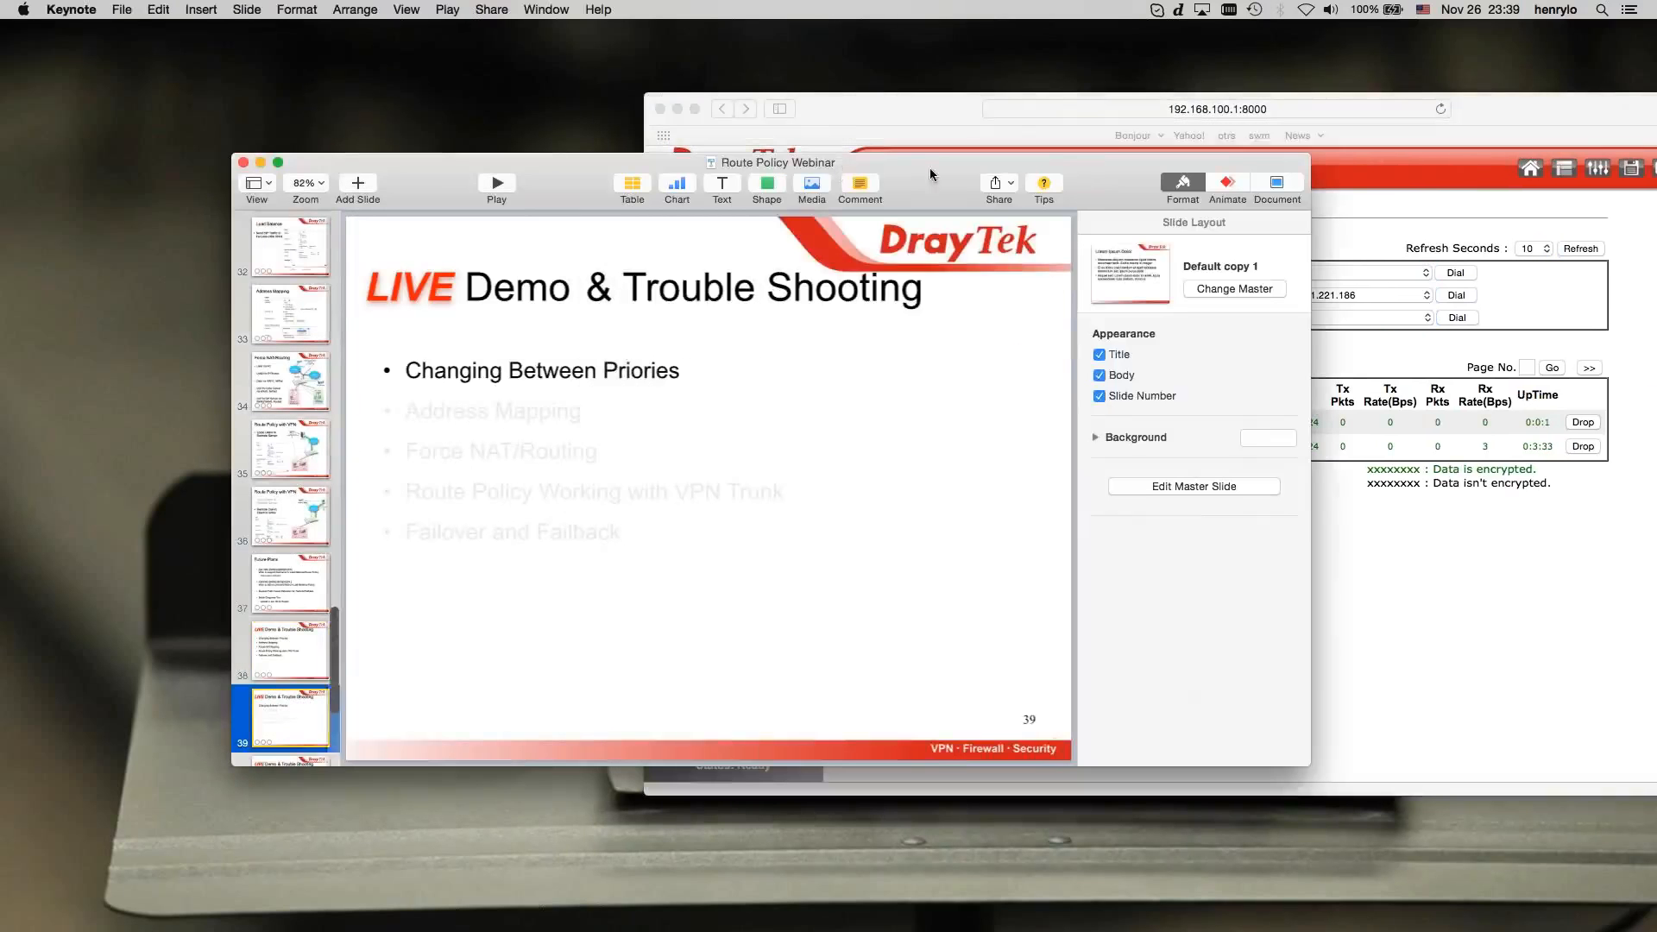
drag(930, 174, 711, 183)
click(783, 326)
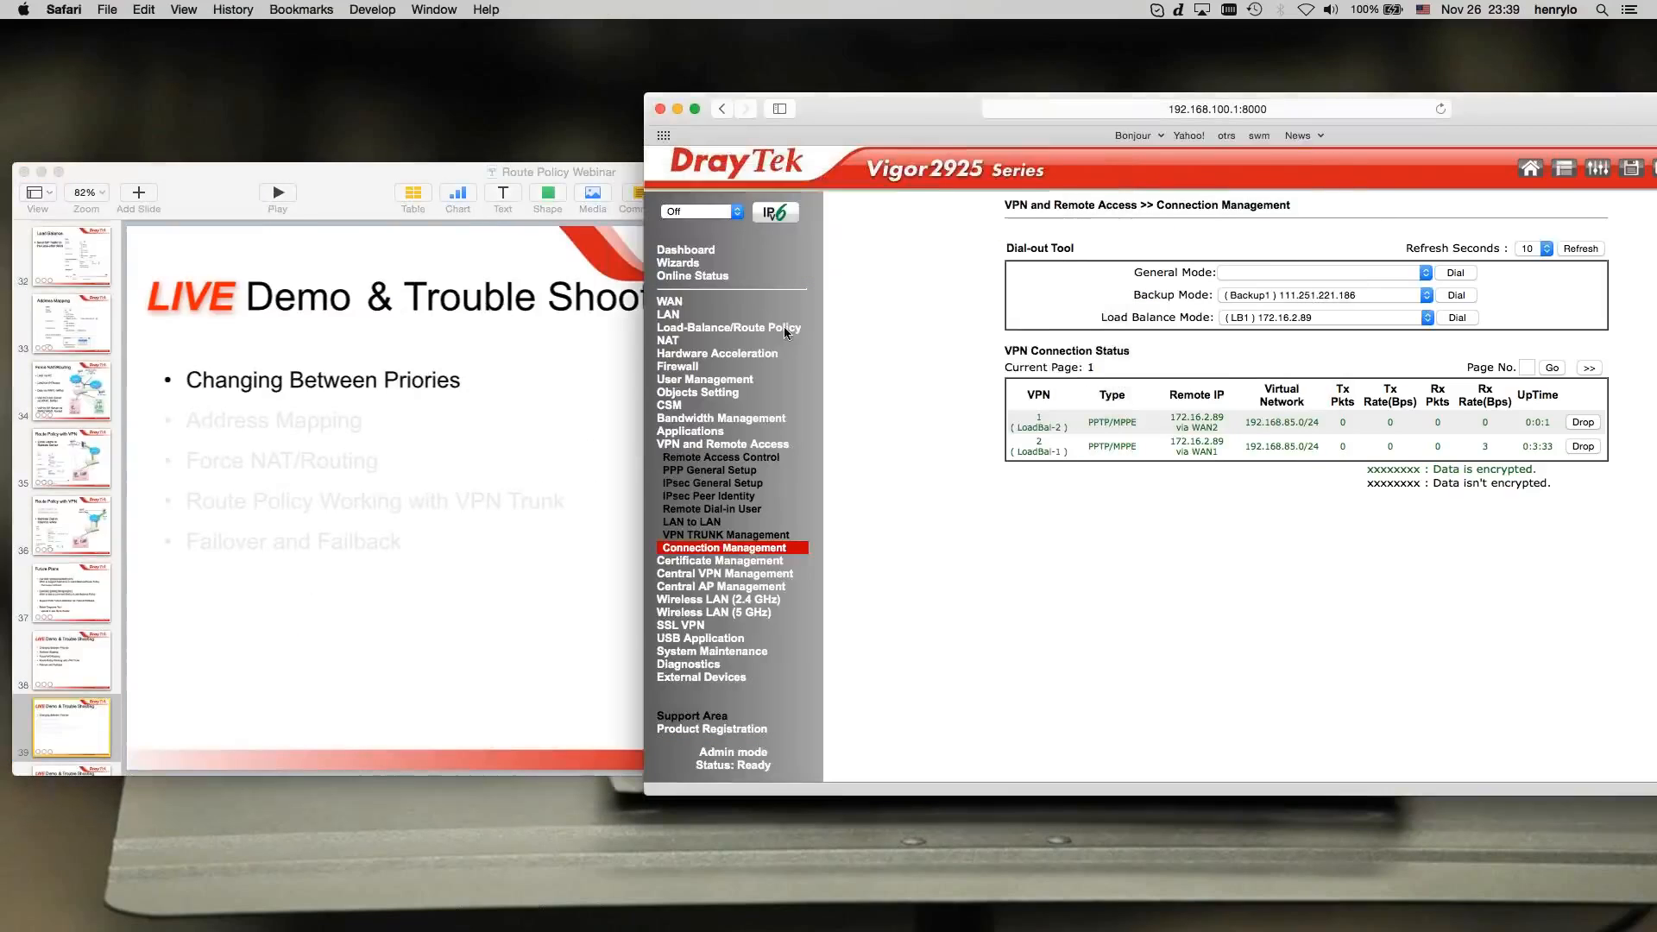
- Open the Load-Balance/Route Policy general setup and enable rule 1, which routes 8.8.8.8 through WAN1
click(720, 327)
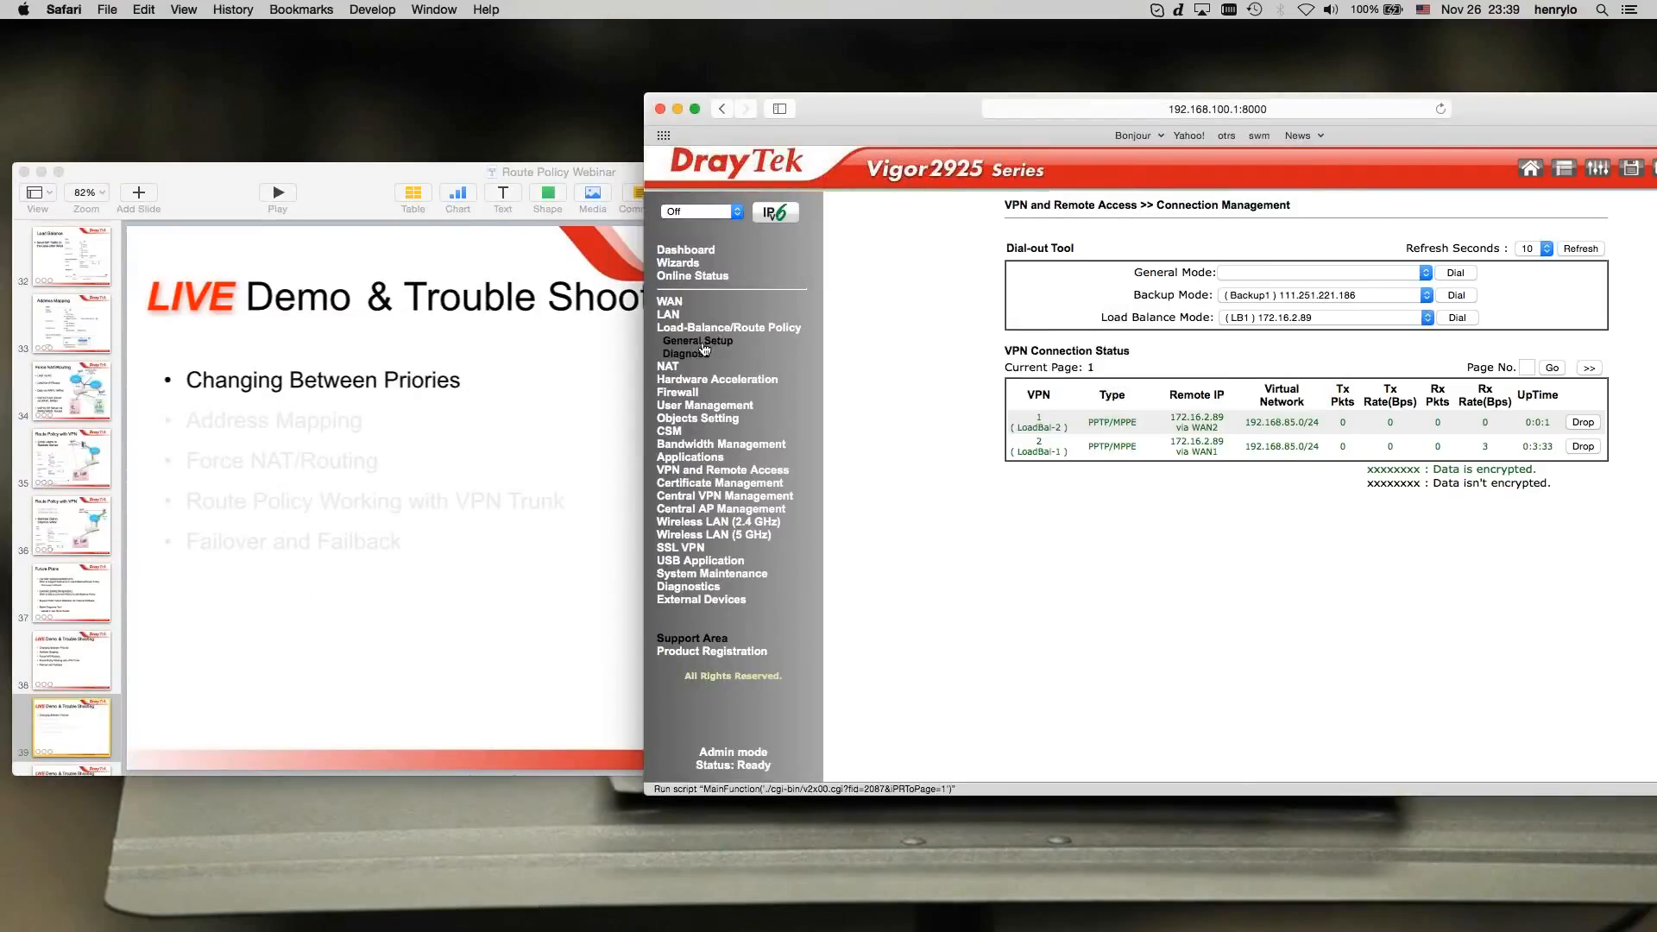
click(699, 341)
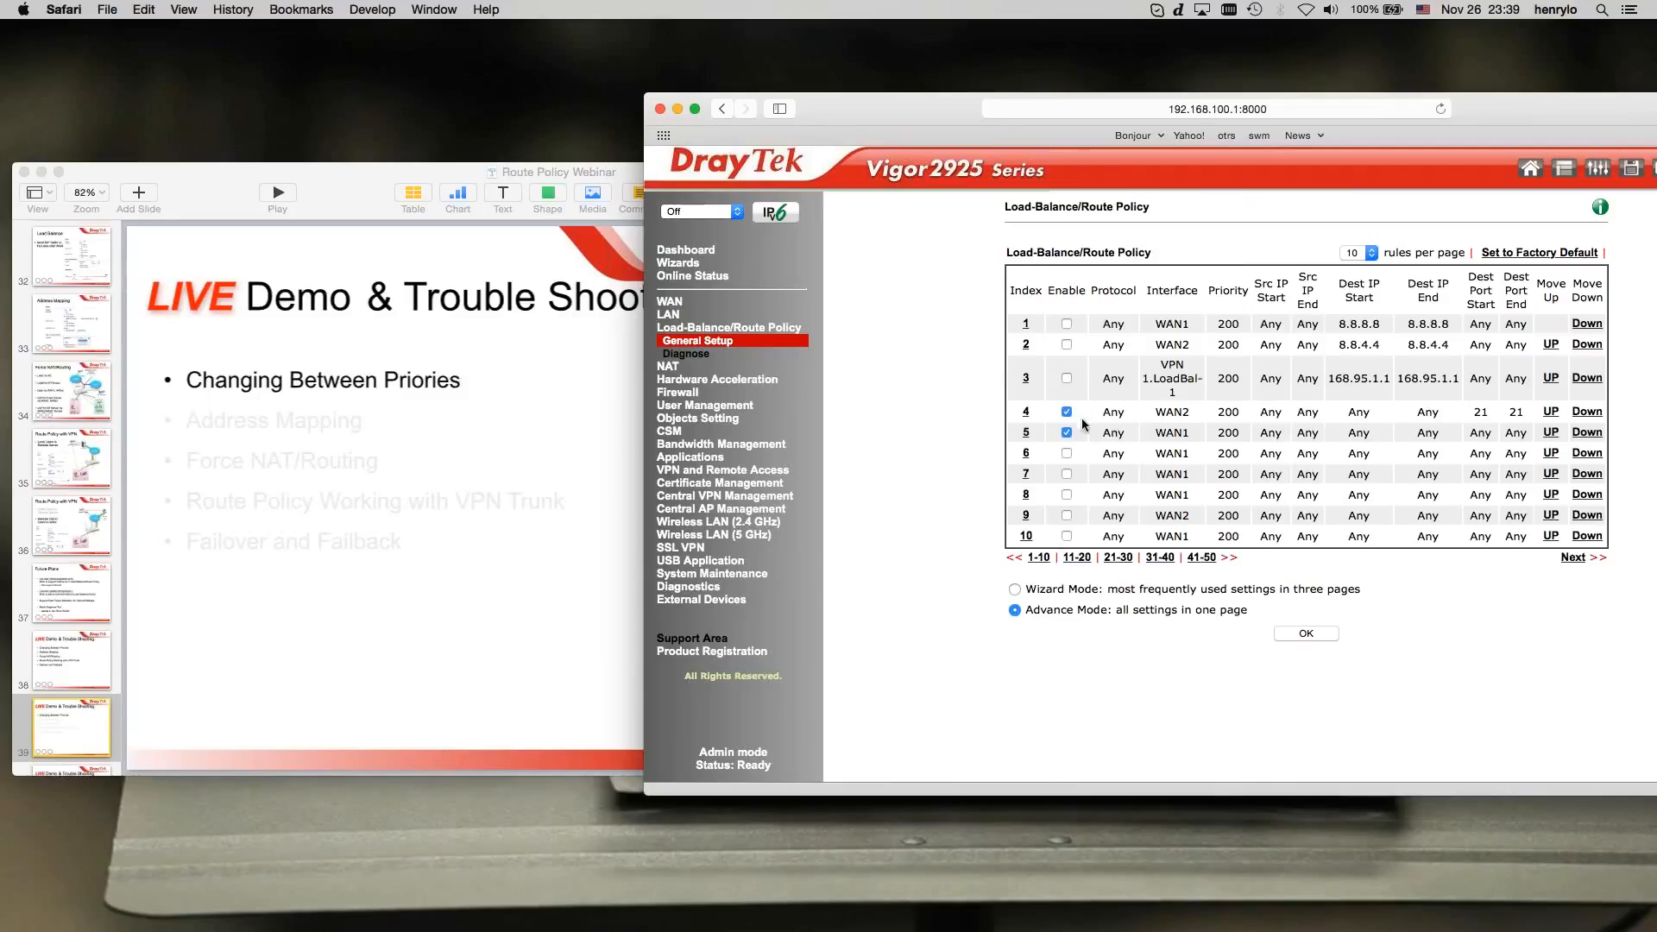
click(1067, 324)
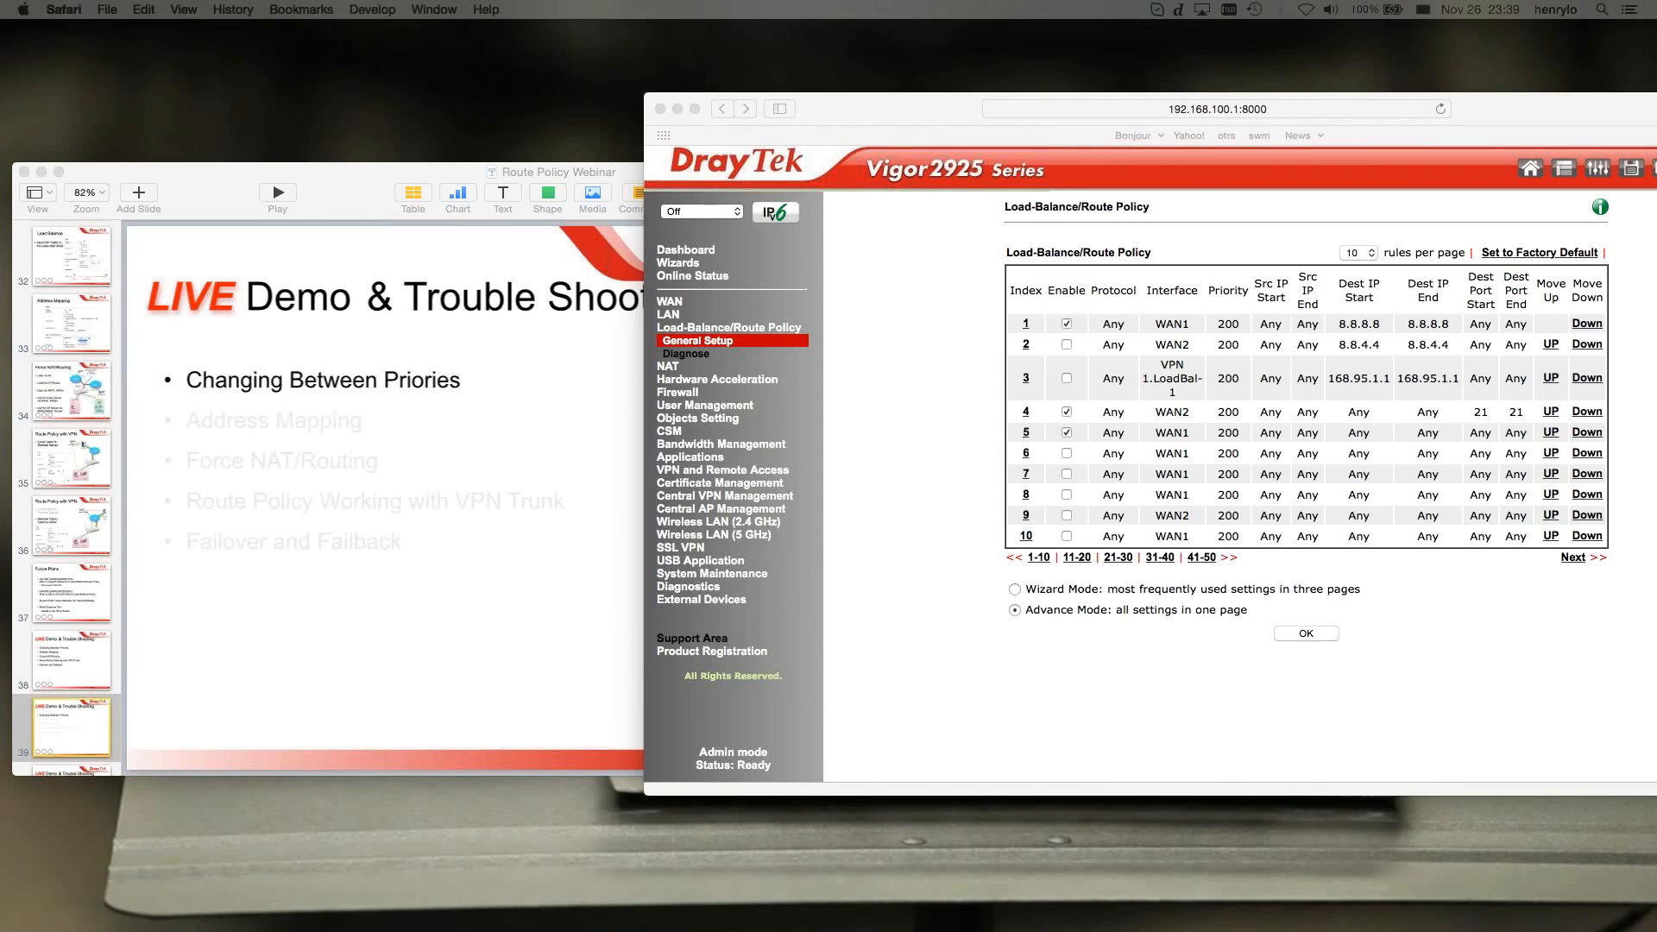
- Place the Terminal window beside the browser, run a traceroute to 8.8.8.8, stop it and highlight the second hop's address
drag(1372, 77, 581, 83)
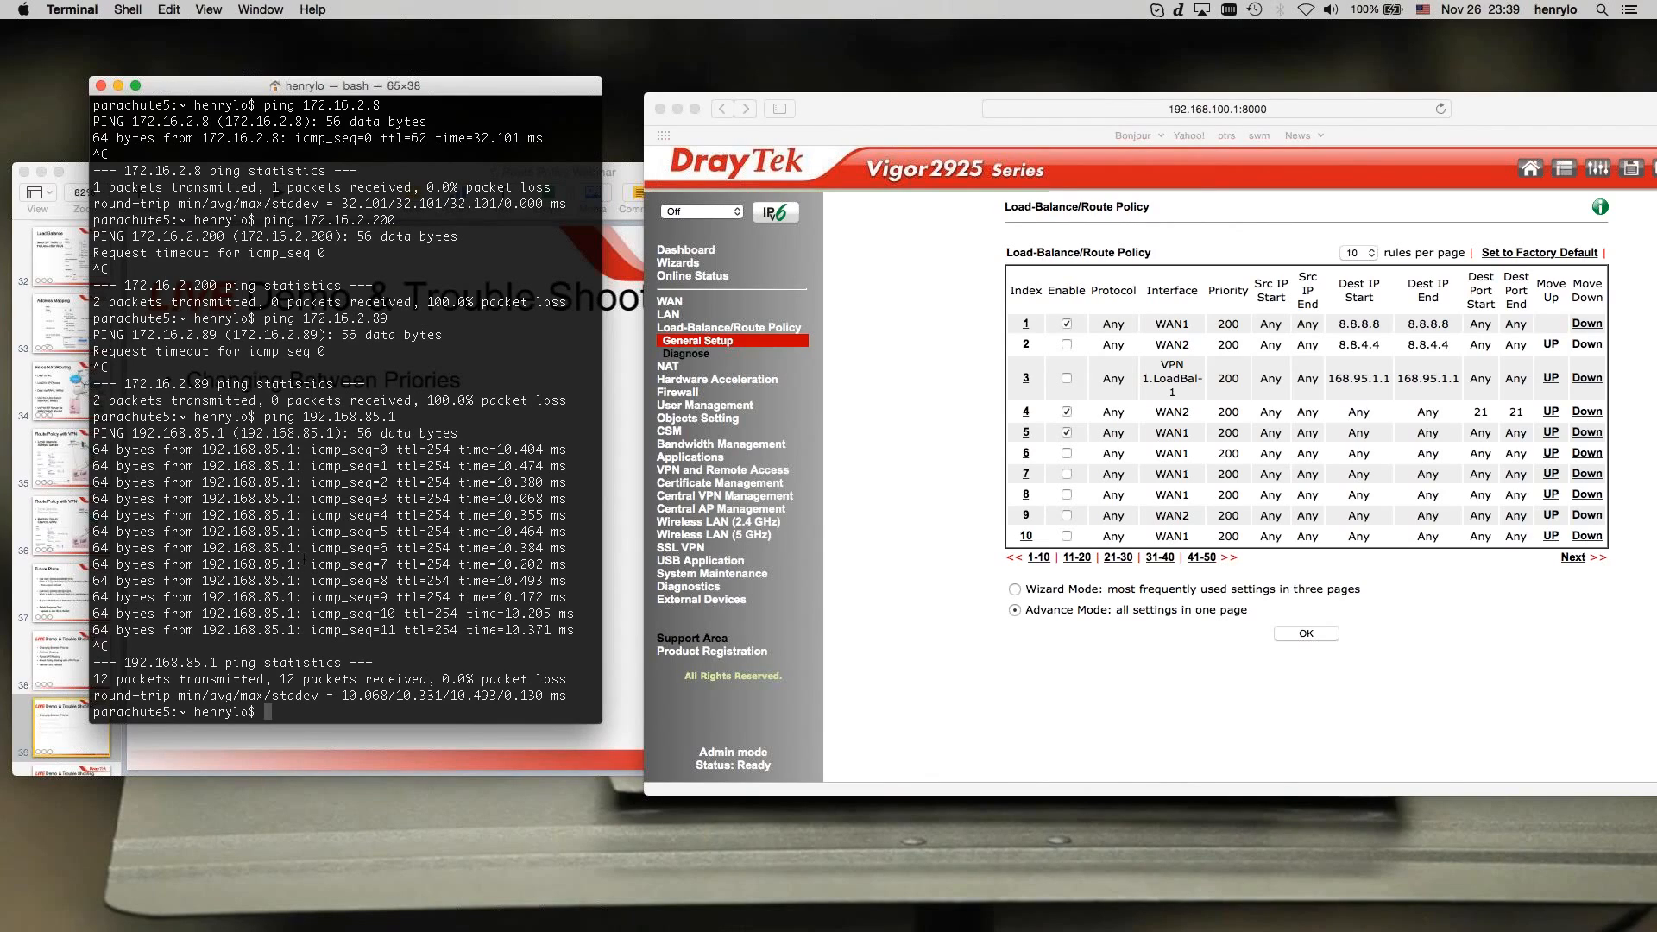
text(traceroute 8.8.8.8)
key(Return)
key(ctrl+c)
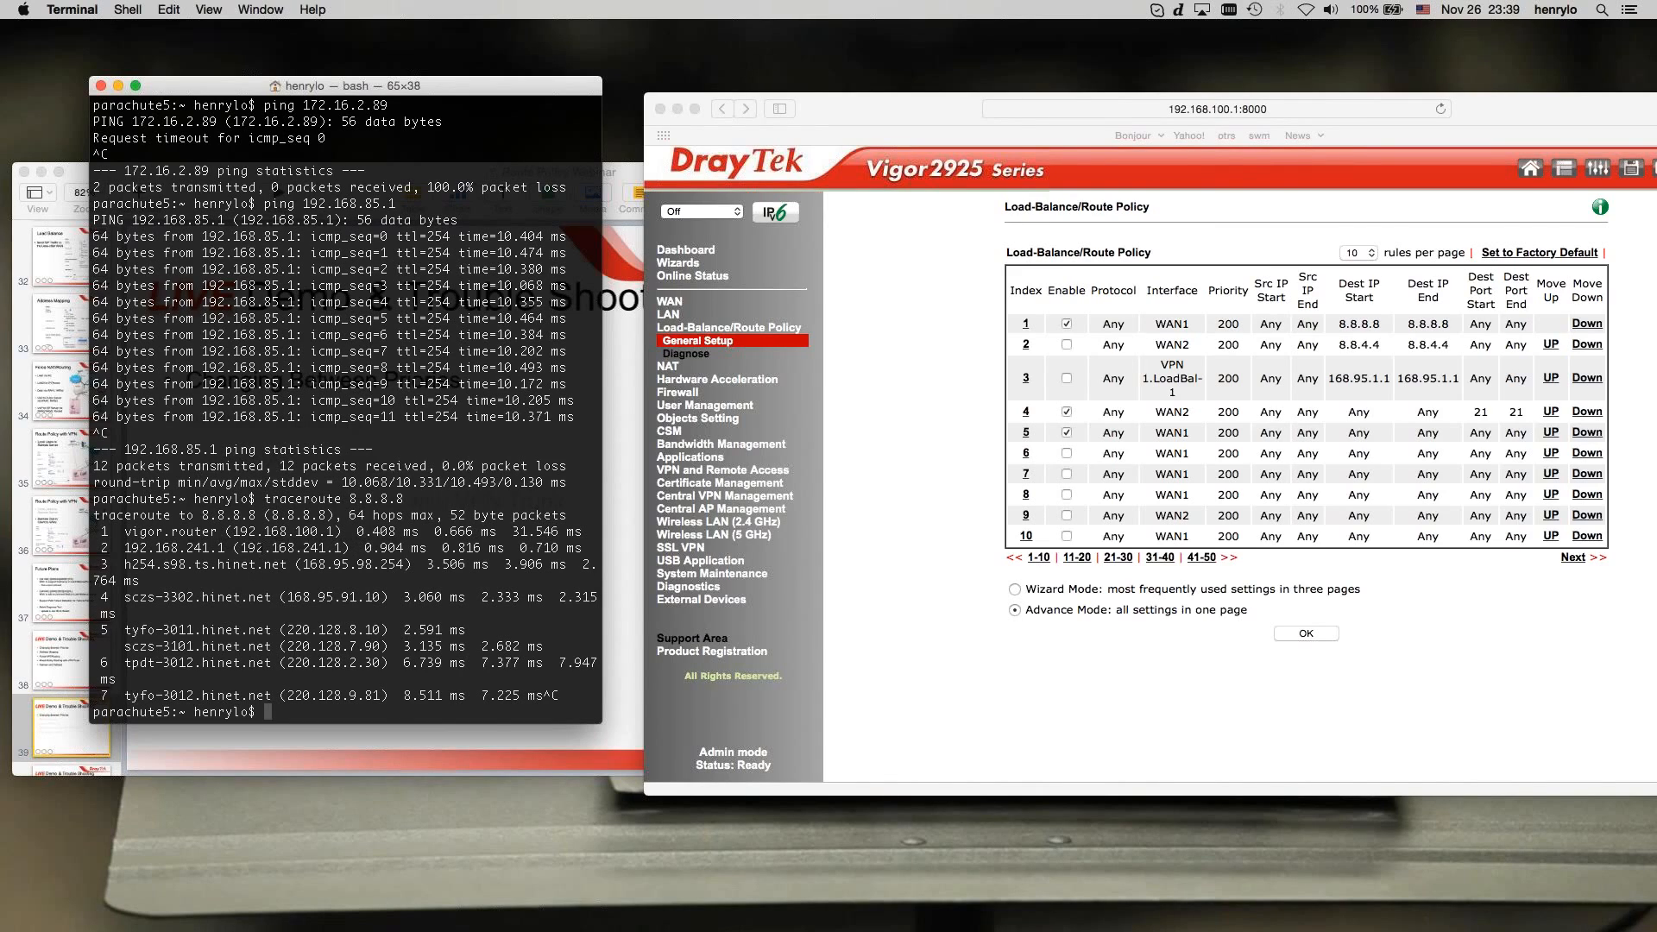
double_click(261, 549)
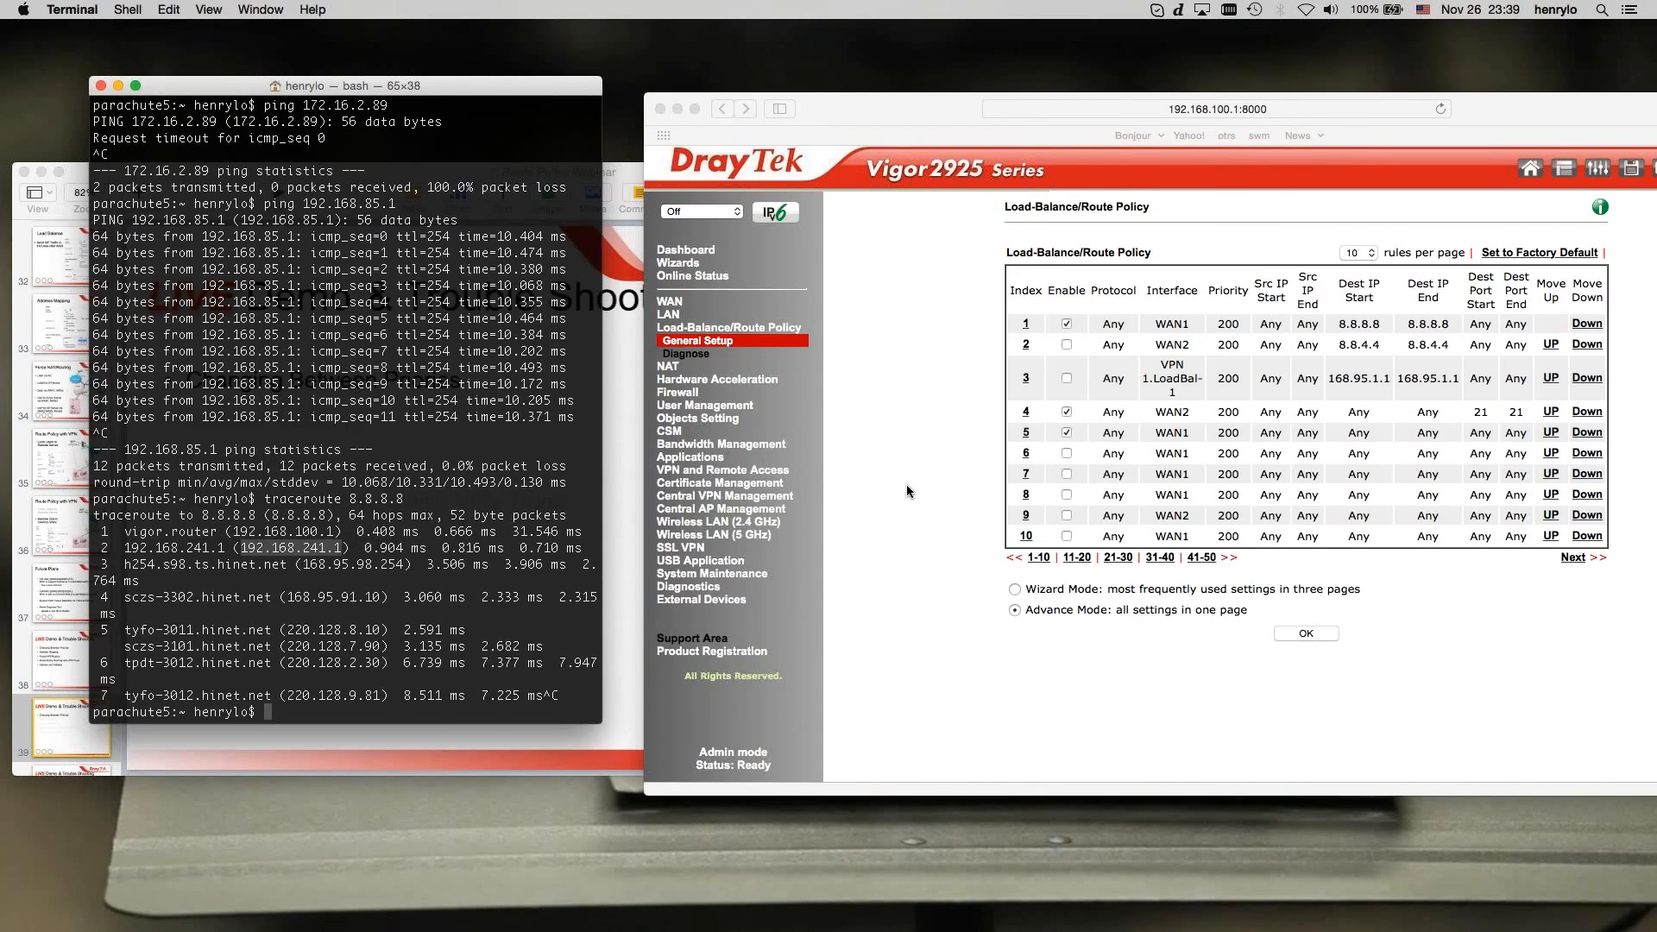
- Check the WAN addresses on the router dashboard and return to the Load-Balance/Route Policy list
click(898, 256)
click(928, 169)
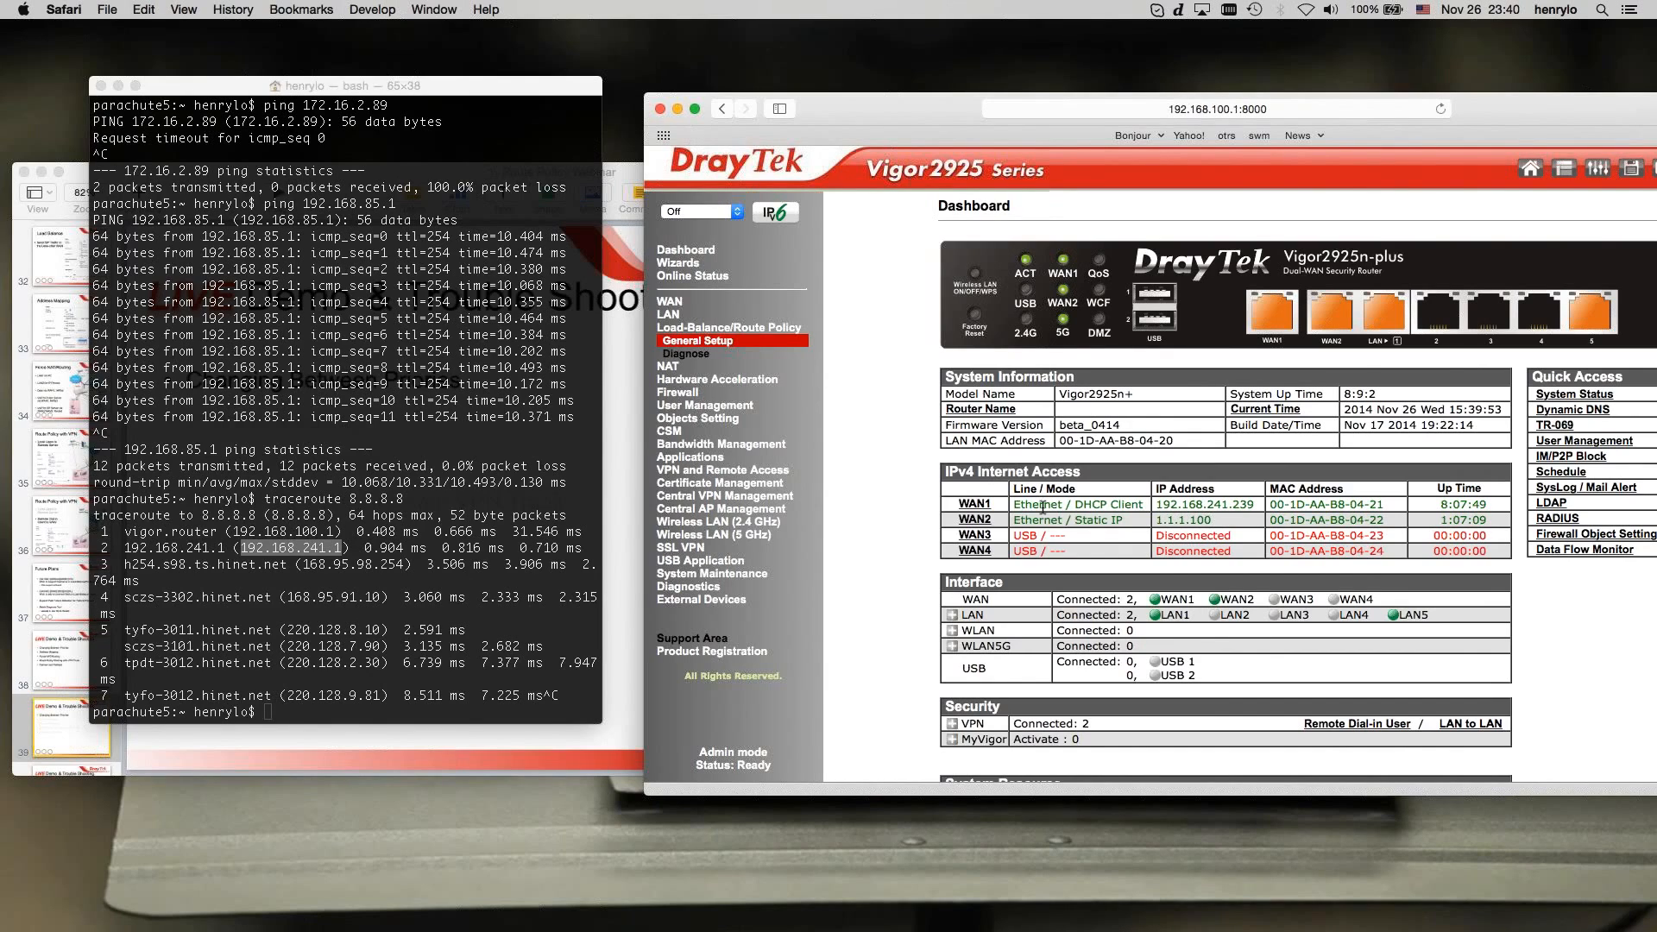
click(723, 345)
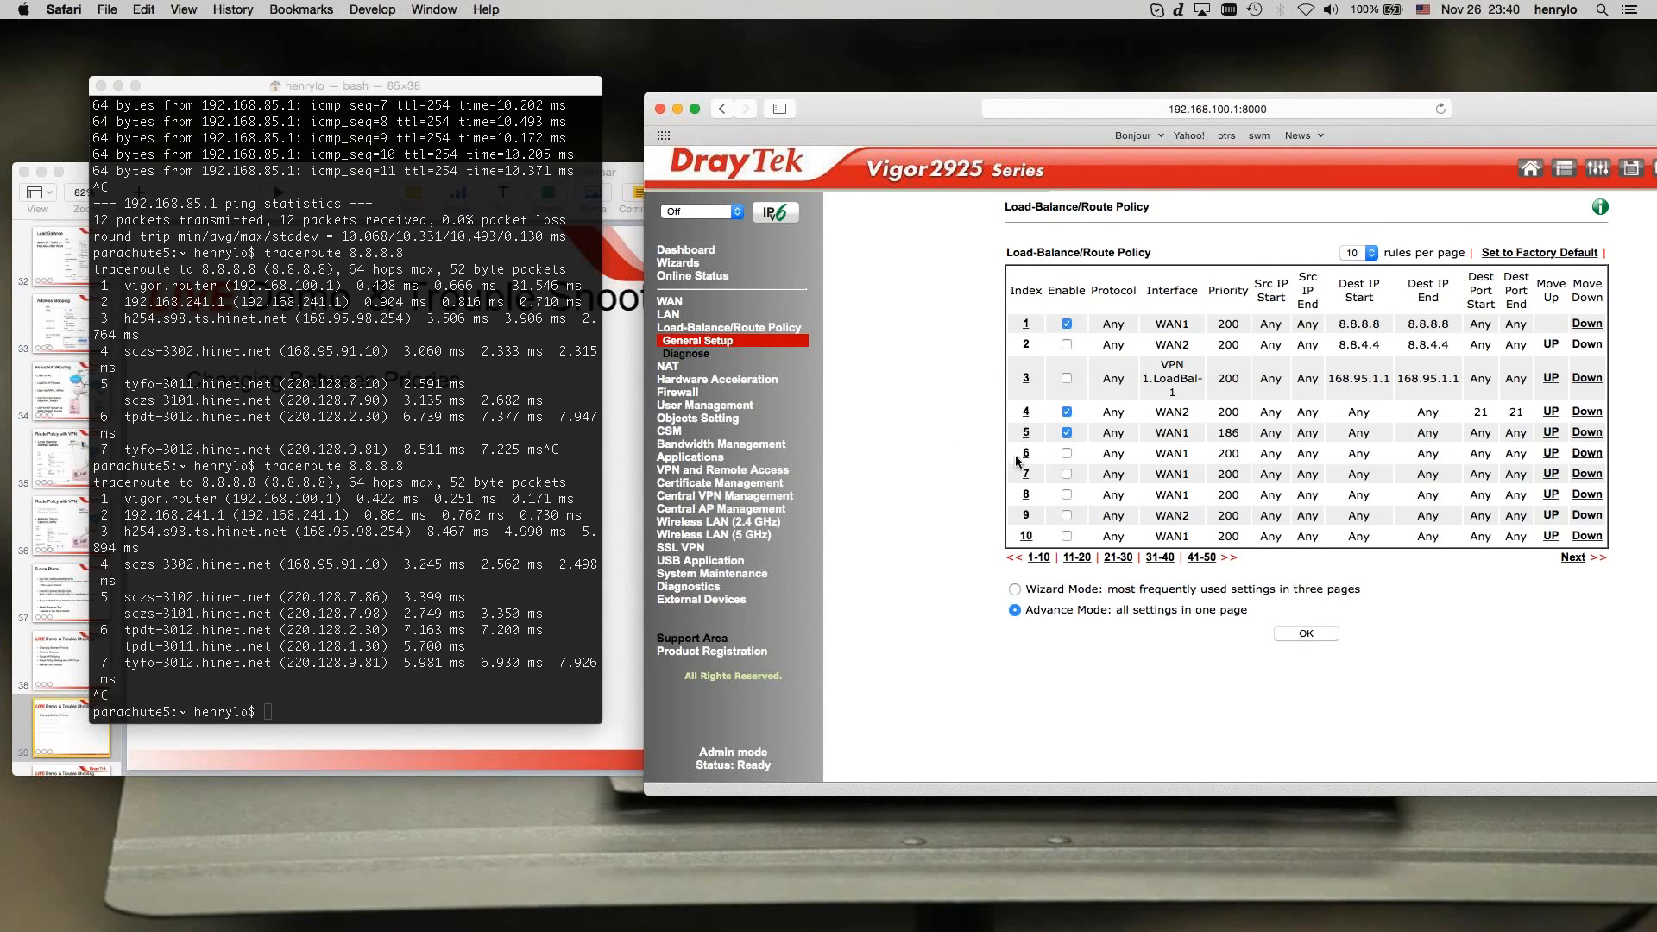
- Enable route policy rule 6 and set its destination IP range from 8.8.8.8 to 8.8.8.8
click(1025, 453)
click(1026, 265)
click(1209, 353)
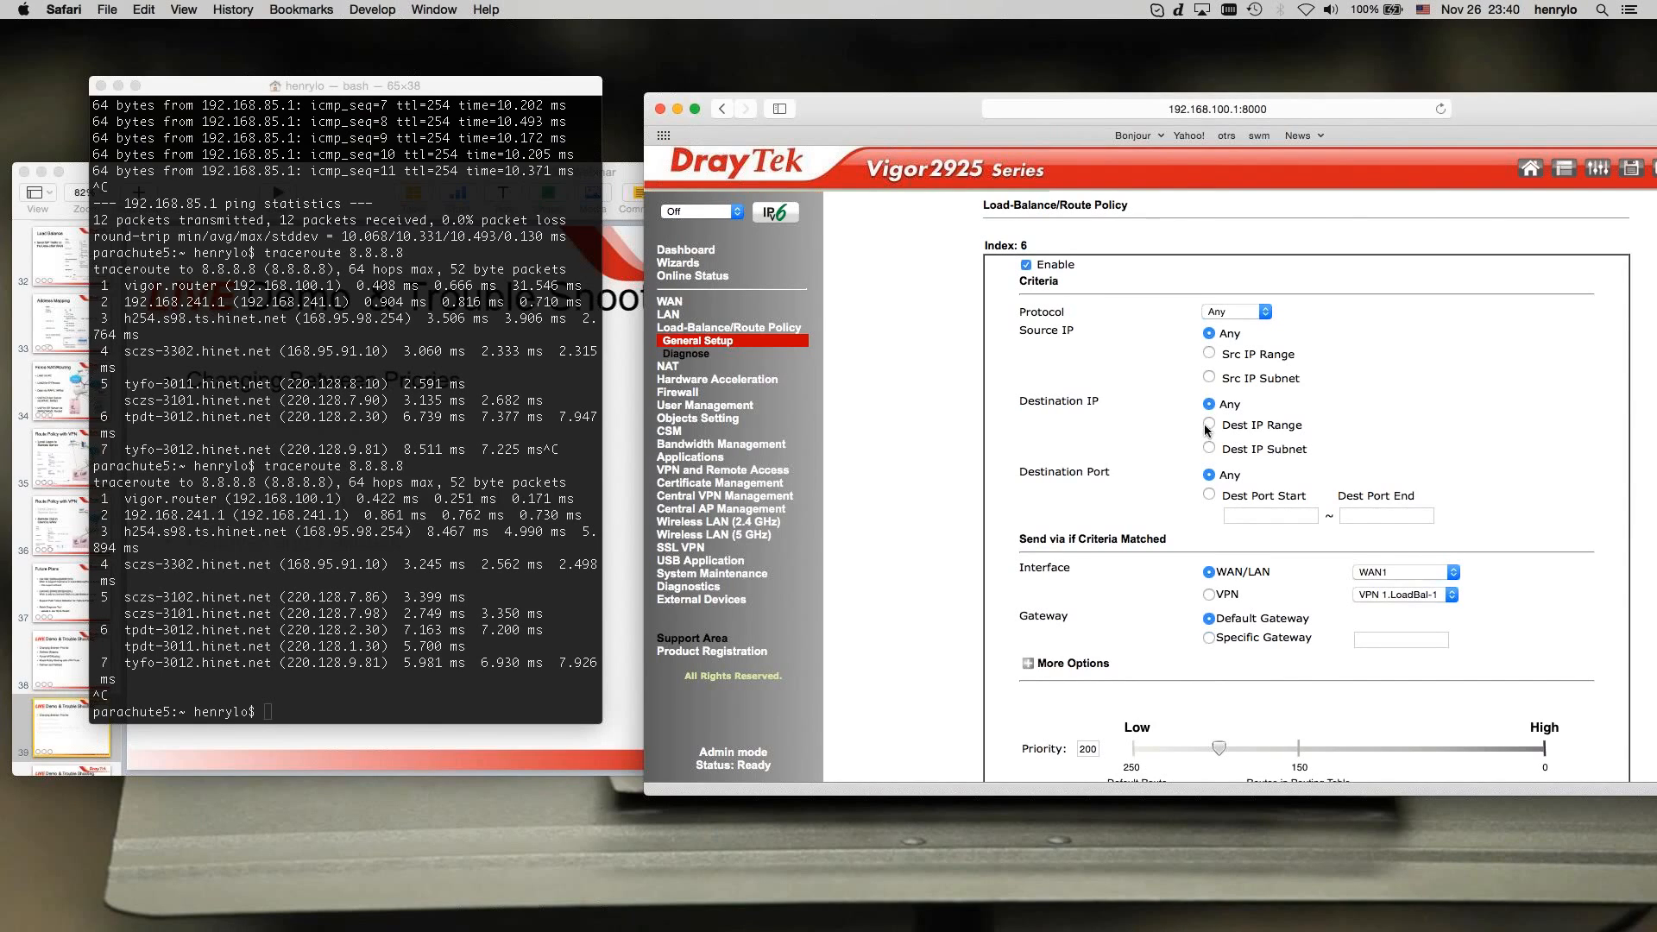
click(1209, 423)
click(1267, 445)
text(8.8.8.8)
click(1439, 445)
text(8.8.)
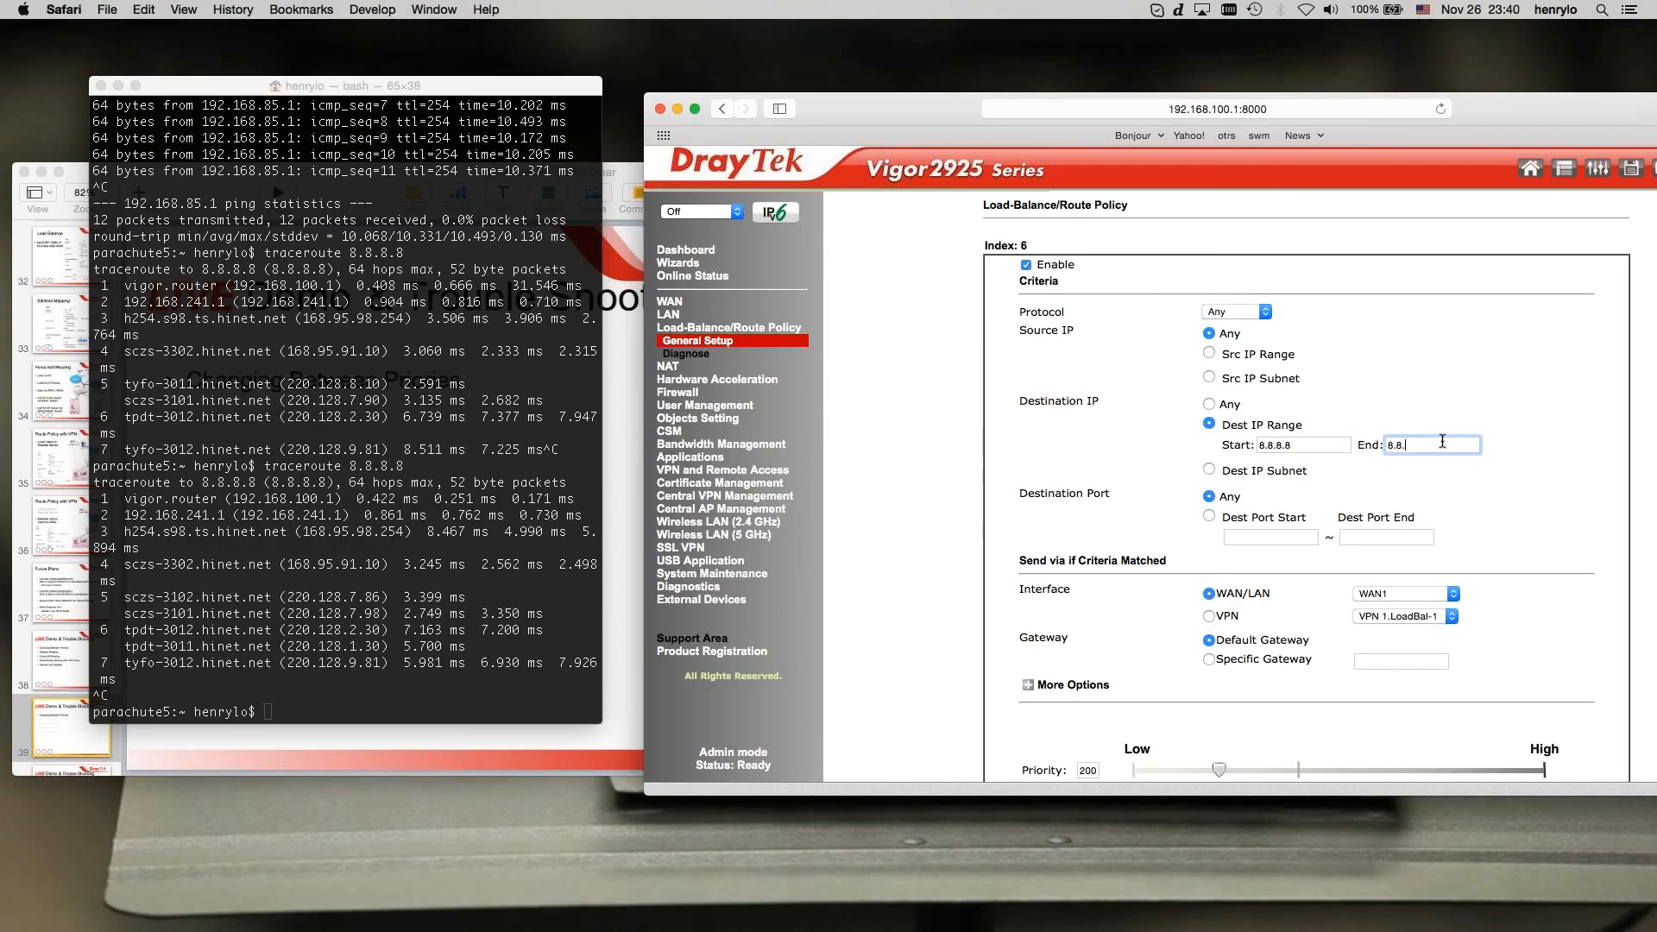
- Send rule 6 through interface WAN2 with priority 176 and save the rule
click(1402, 591)
click(1429, 607)
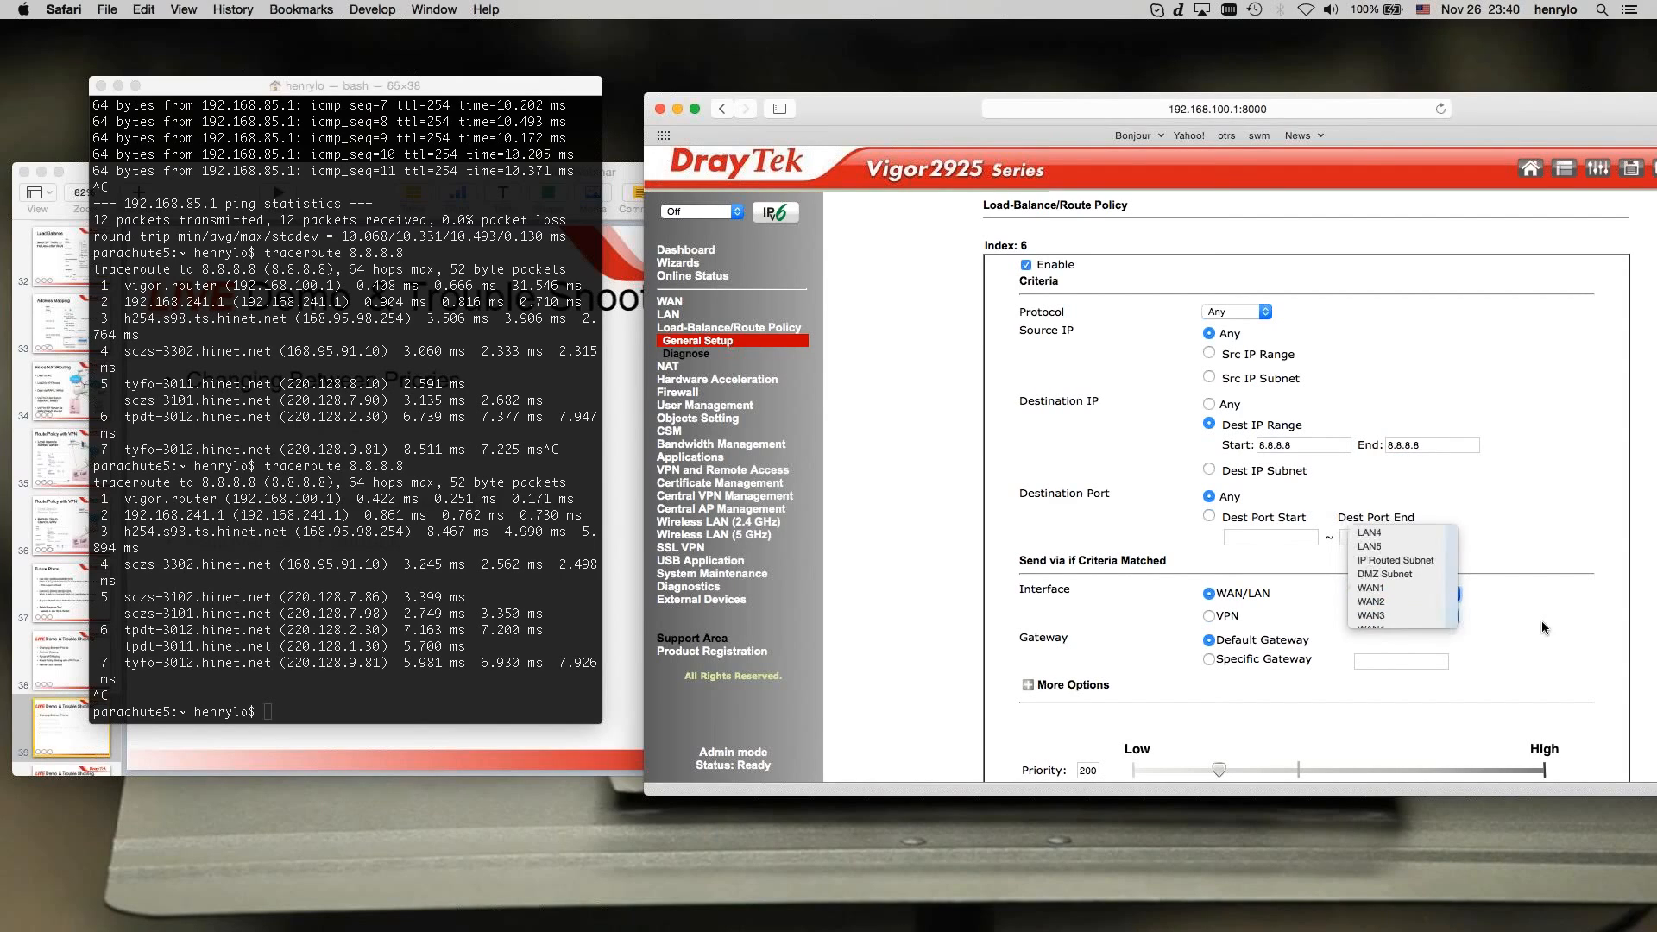
scroll(1245, 631, down, 3)
drag(1218, 617, 1256, 616)
click(1188, 707)
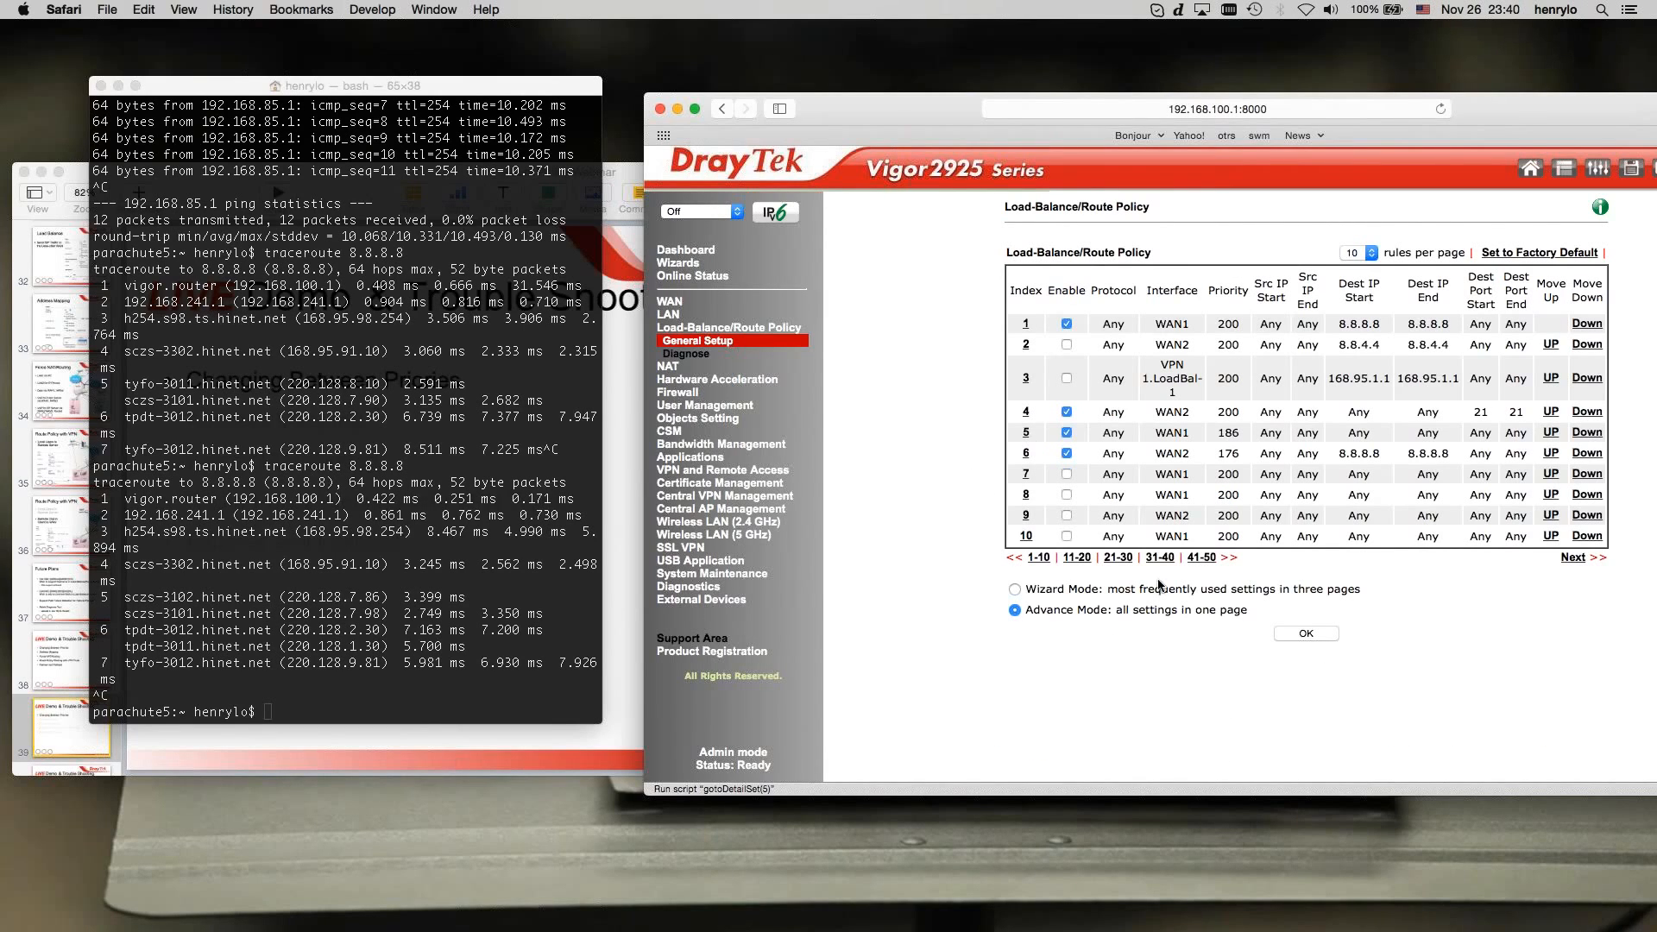
- Rerun the traceroute to 8.8.8.8 in Terminal, stop it and highlight a hop on the new path
click(521, 576)
key(Up)
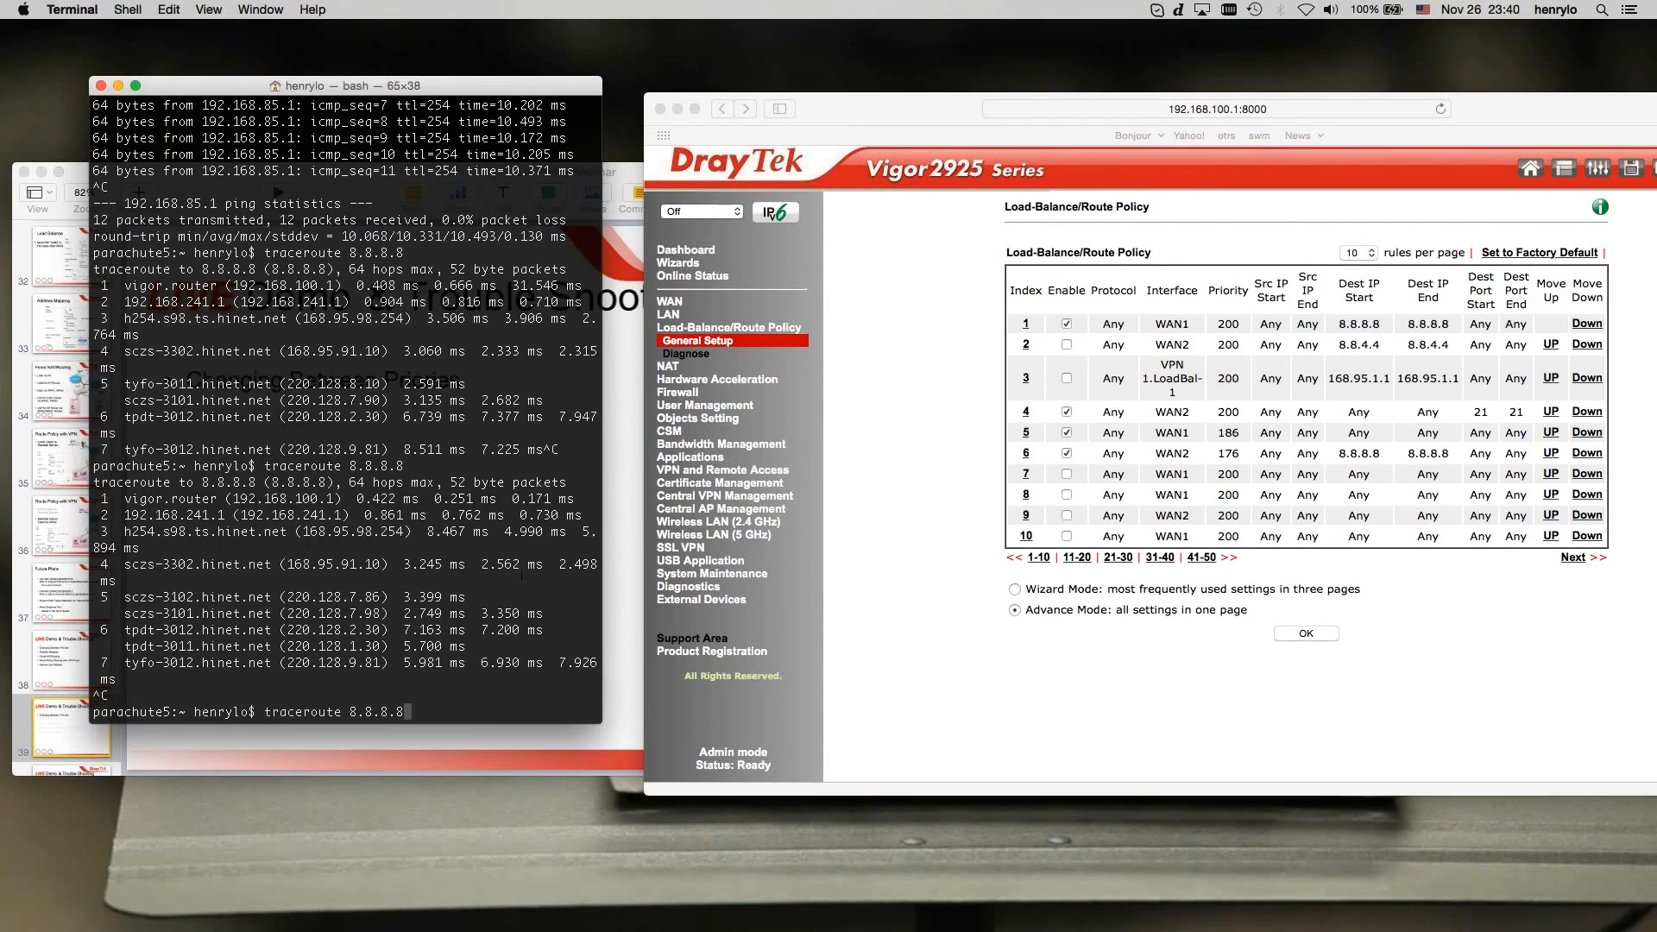
key(Return)
key(ctrl+c)
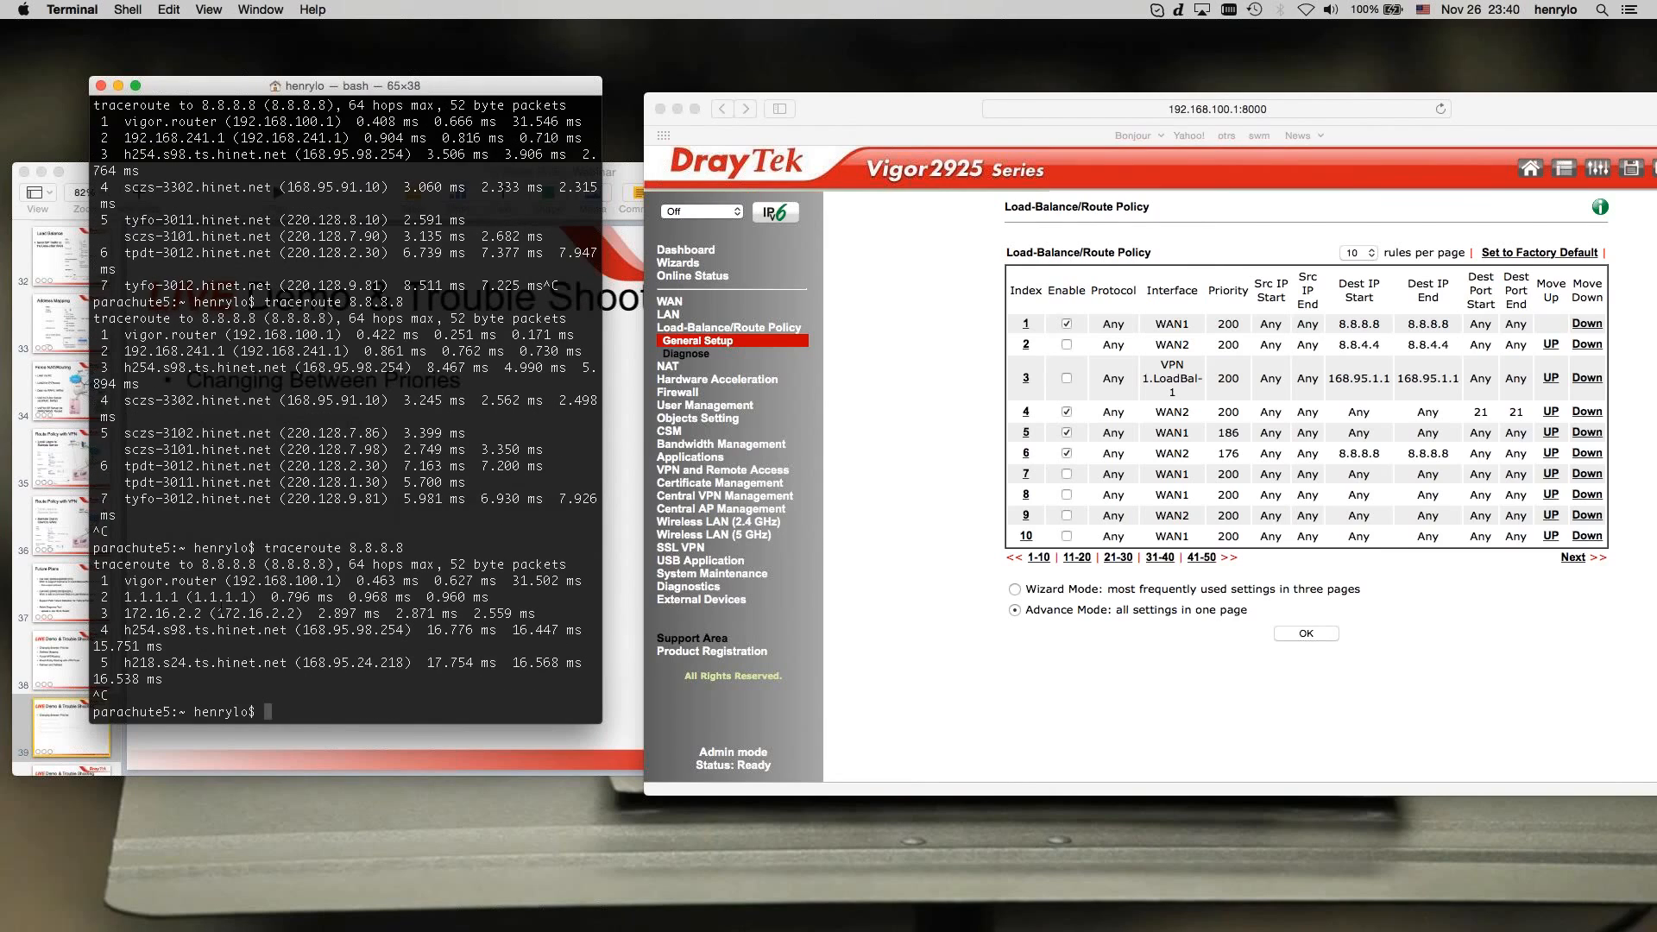
double_click(223, 597)
- Ping 192.168.200.10 to test inter-LAN connectivity and stop after a few packets
text(ping 192.168.200.10)
key(Return)
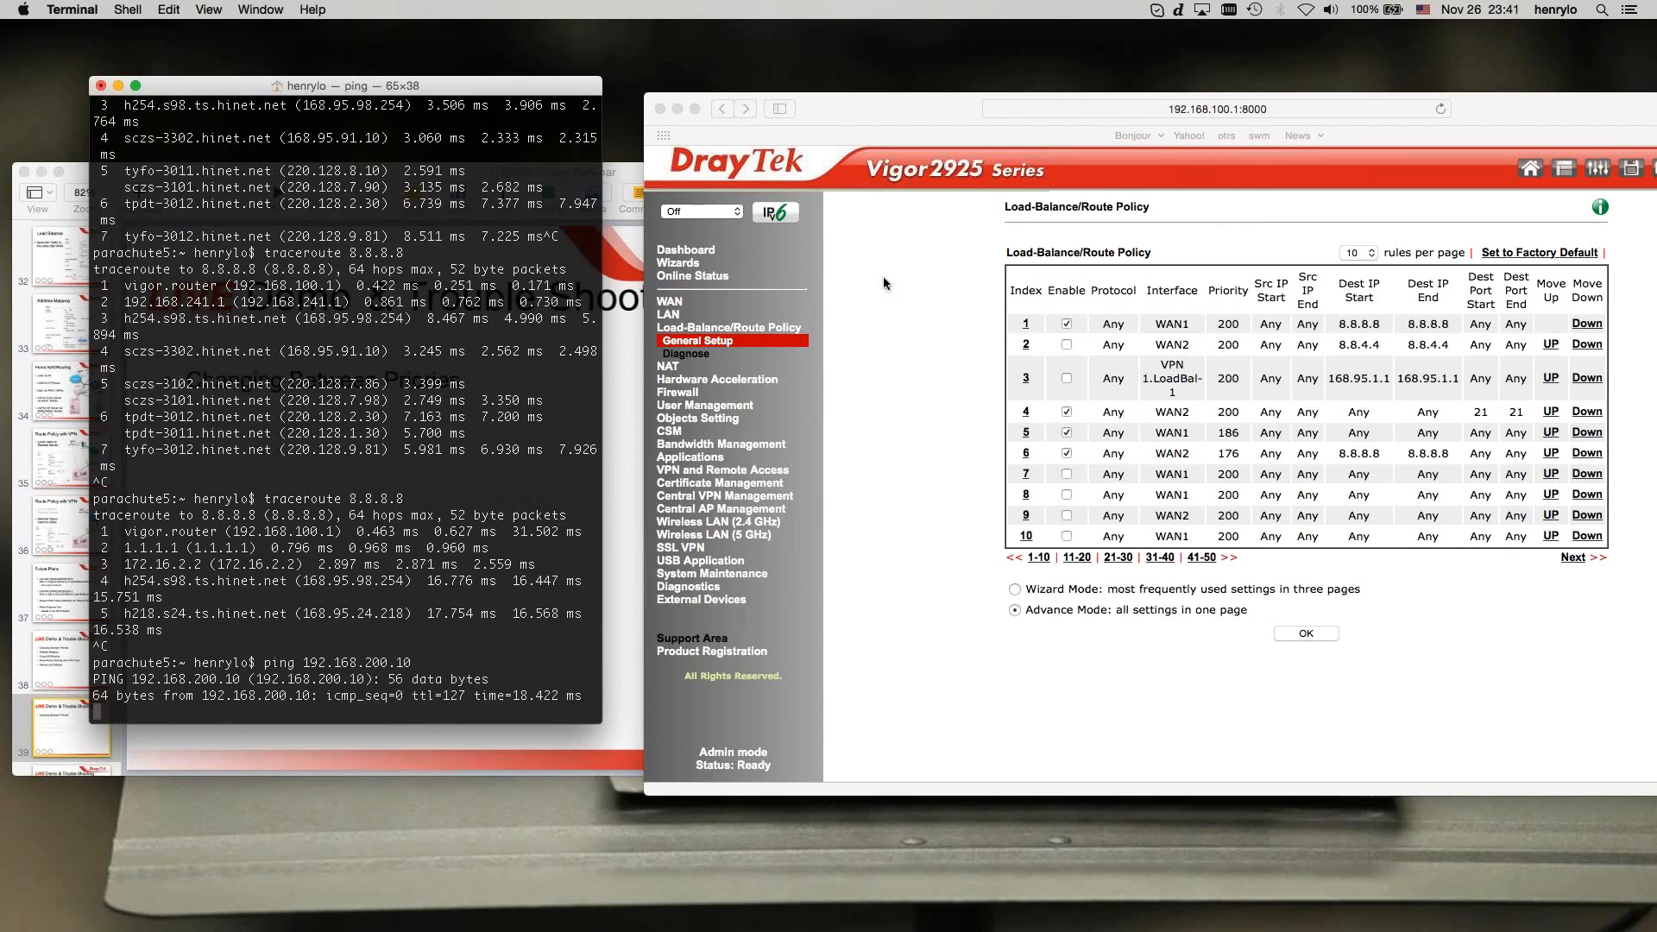
key(ctrl+c)
- In the router's route policy list, set rule 5's priority to 135 and save the rule
click(927, 494)
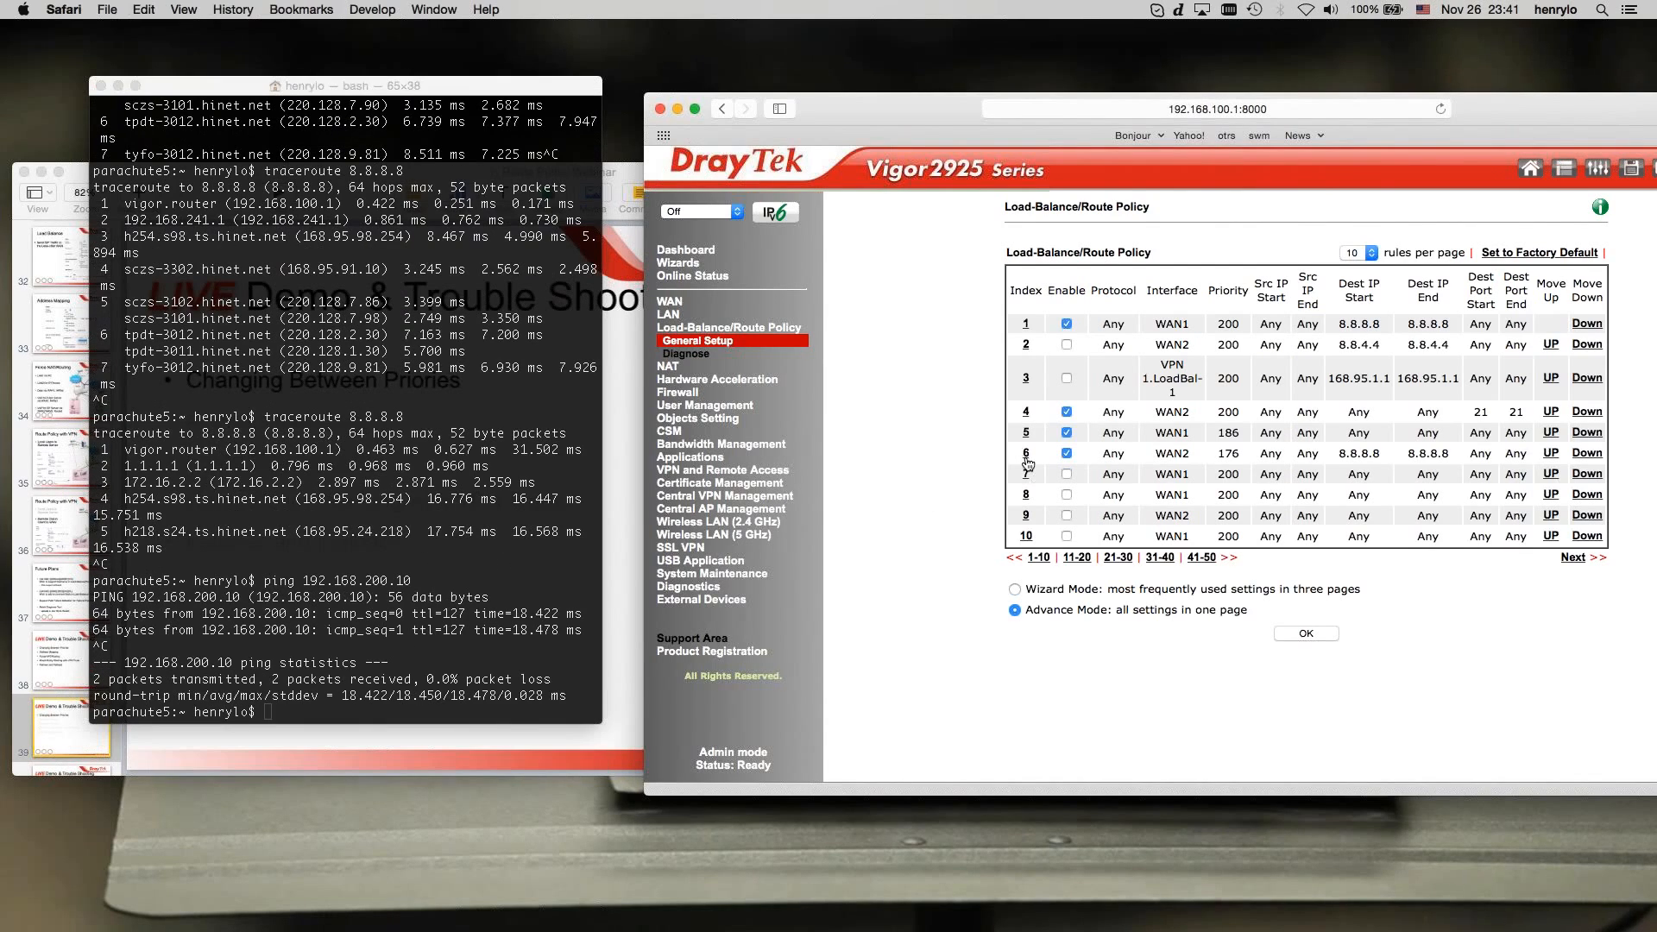
click(1026, 434)
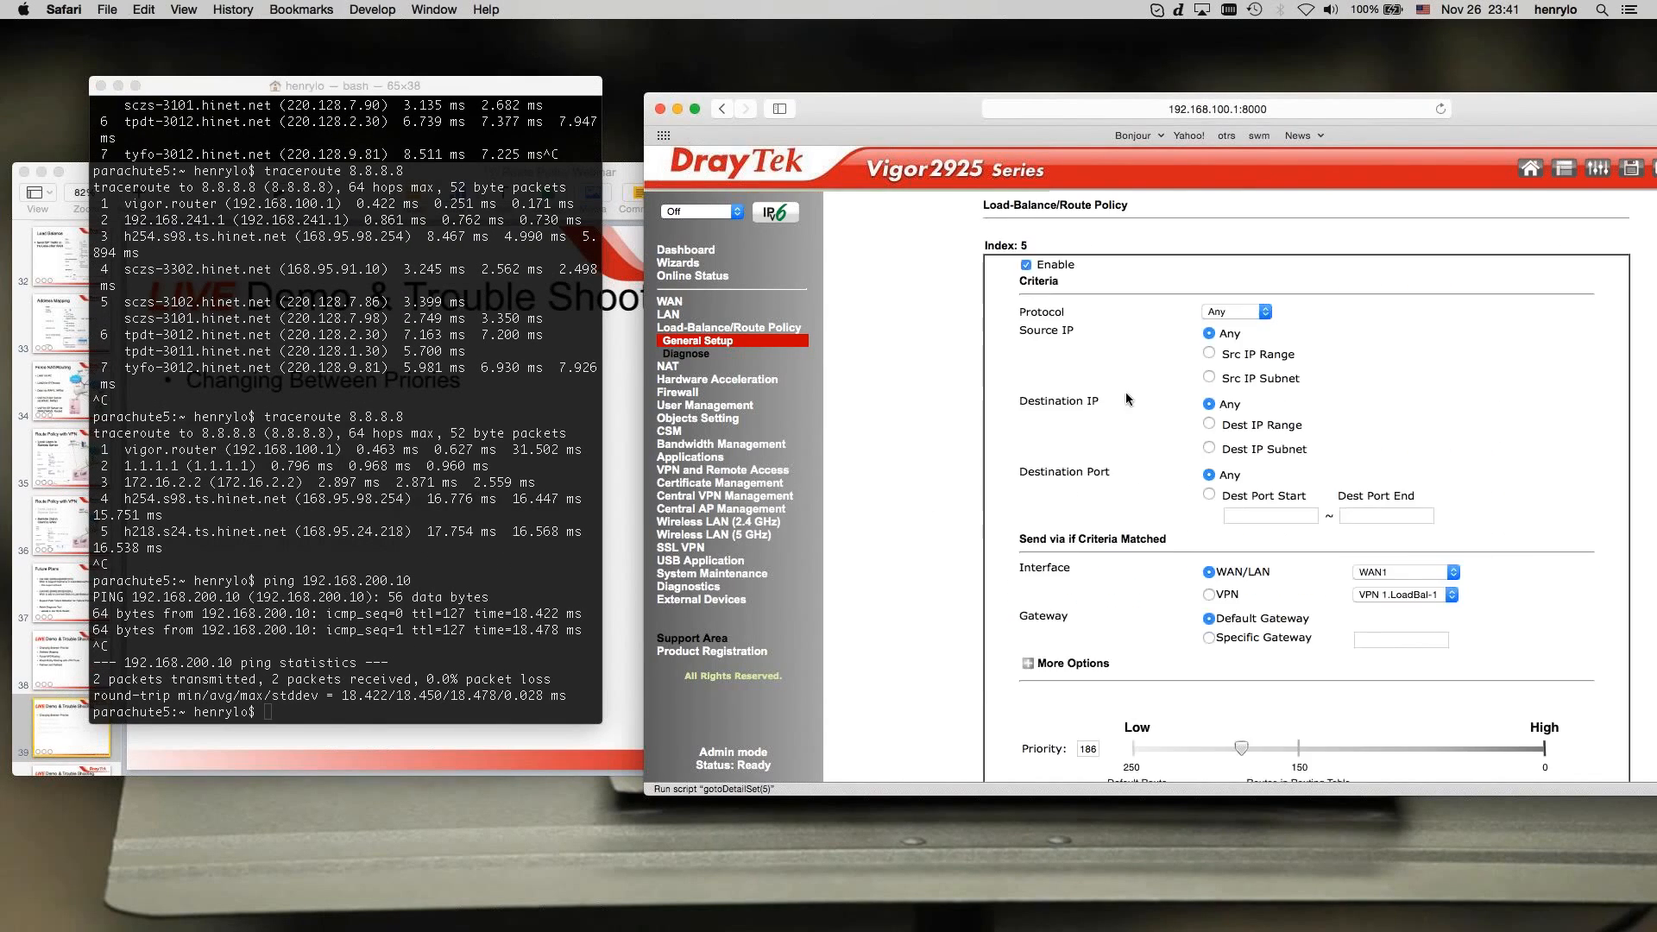
scroll(1239, 661, down, 2)
drag(1239, 661, 1327, 663)
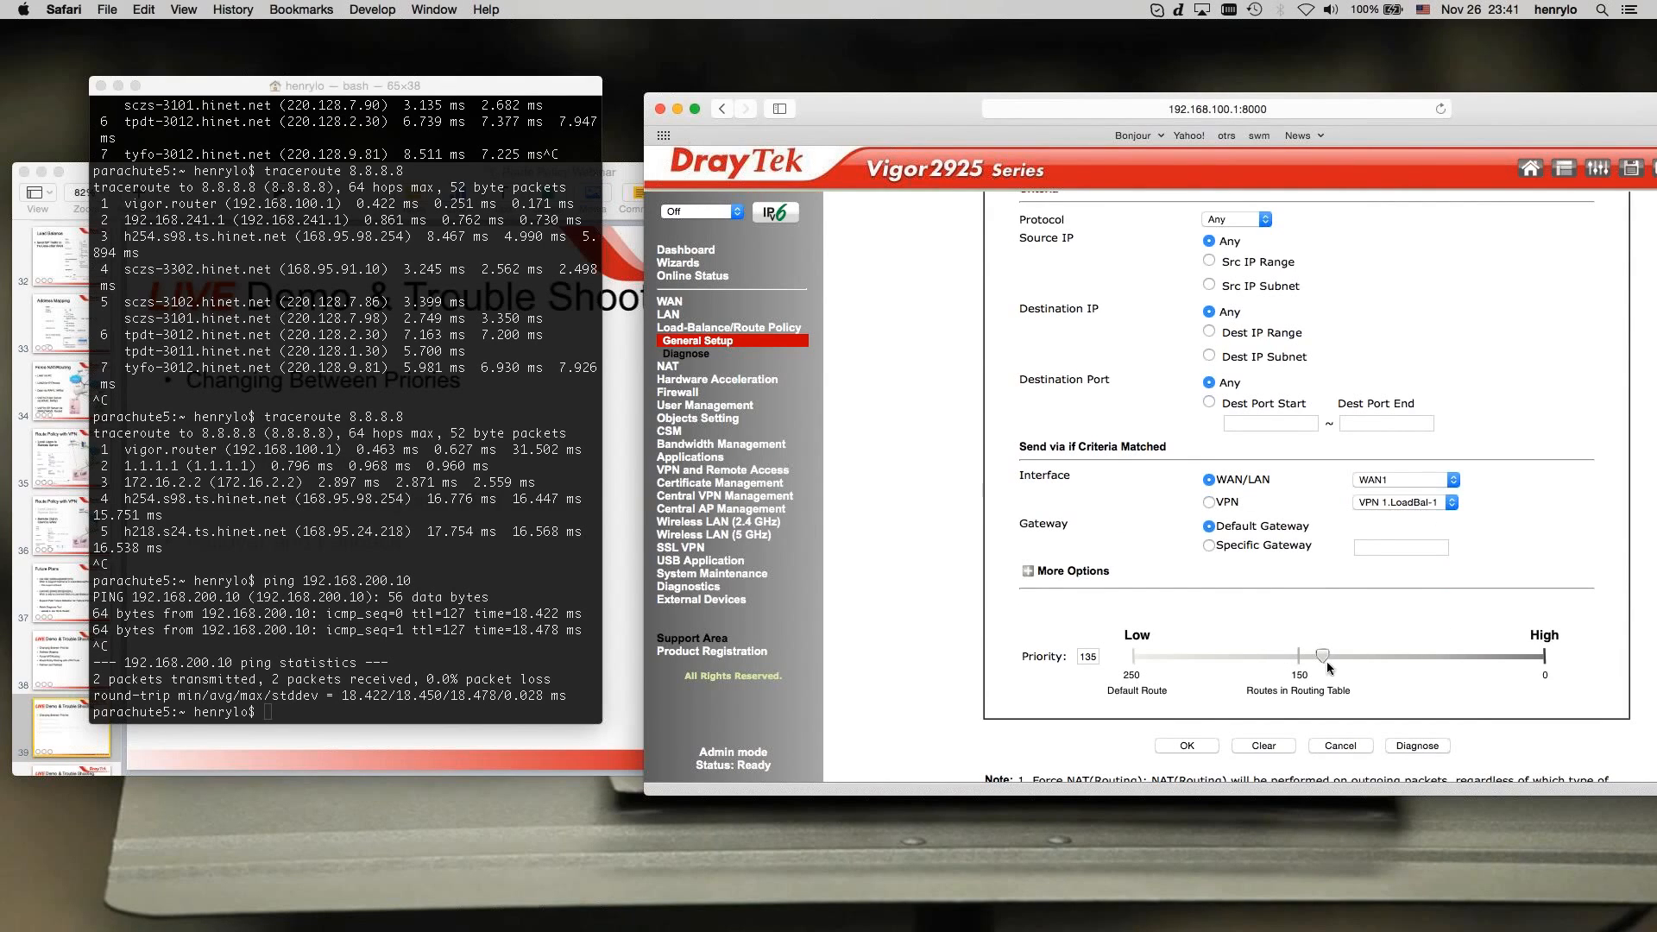
click(1188, 746)
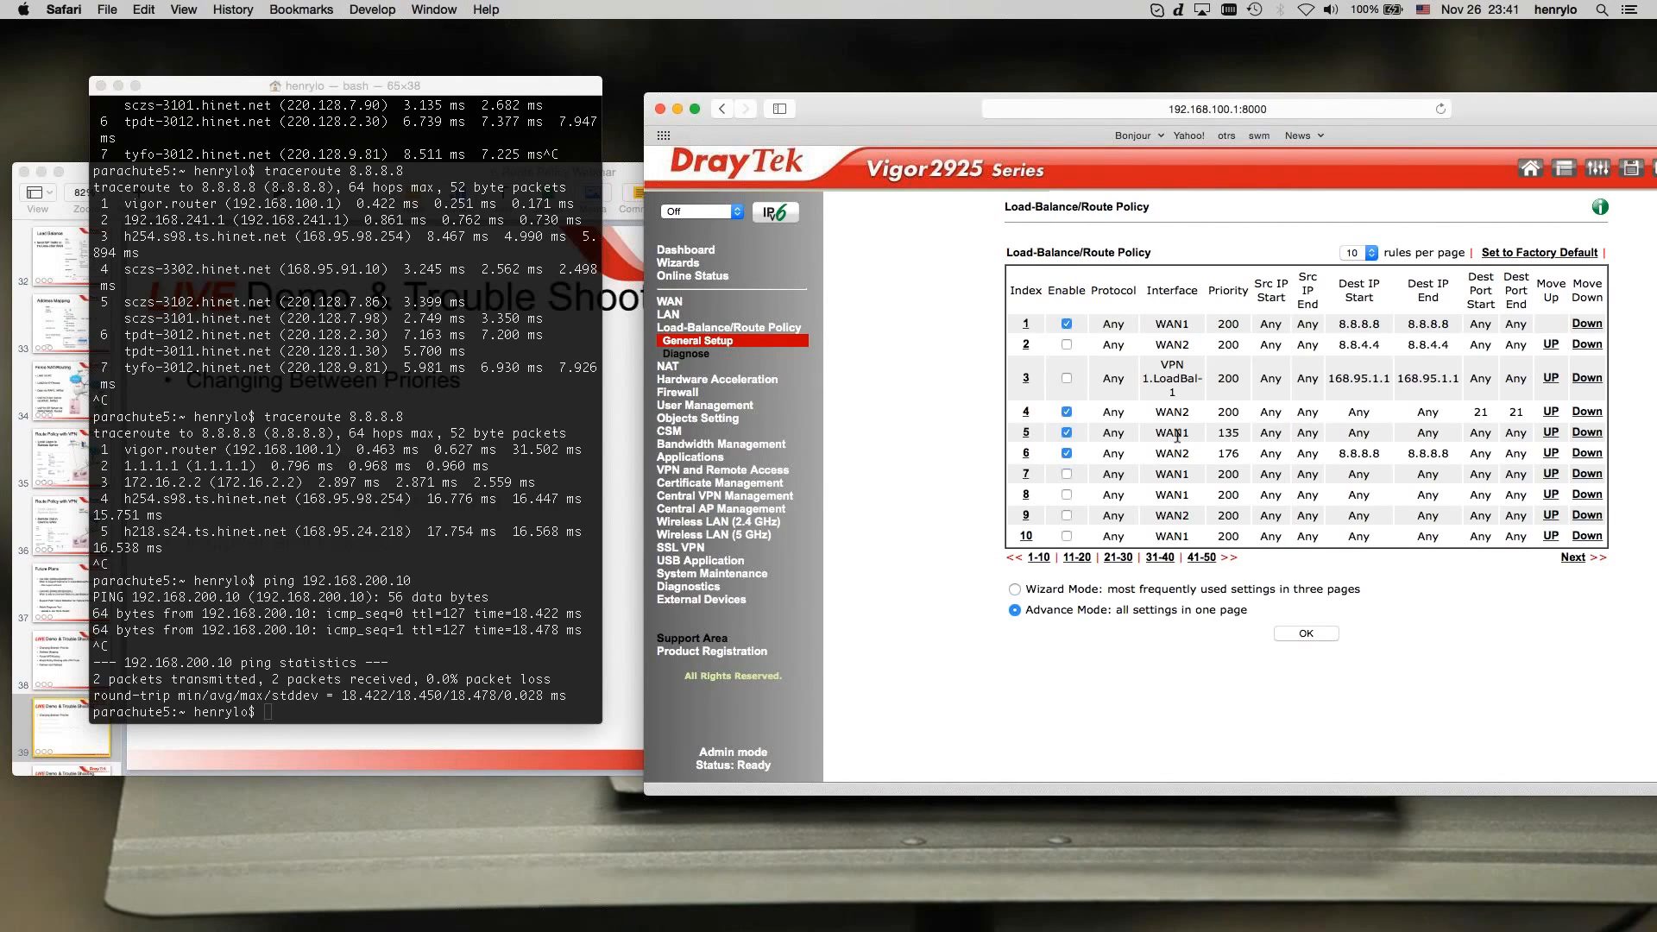
- Repeat the ping to 192.168.200.10 in Terminal and stop it after several packets
click(297, 602)
key(Up)
key(Return)
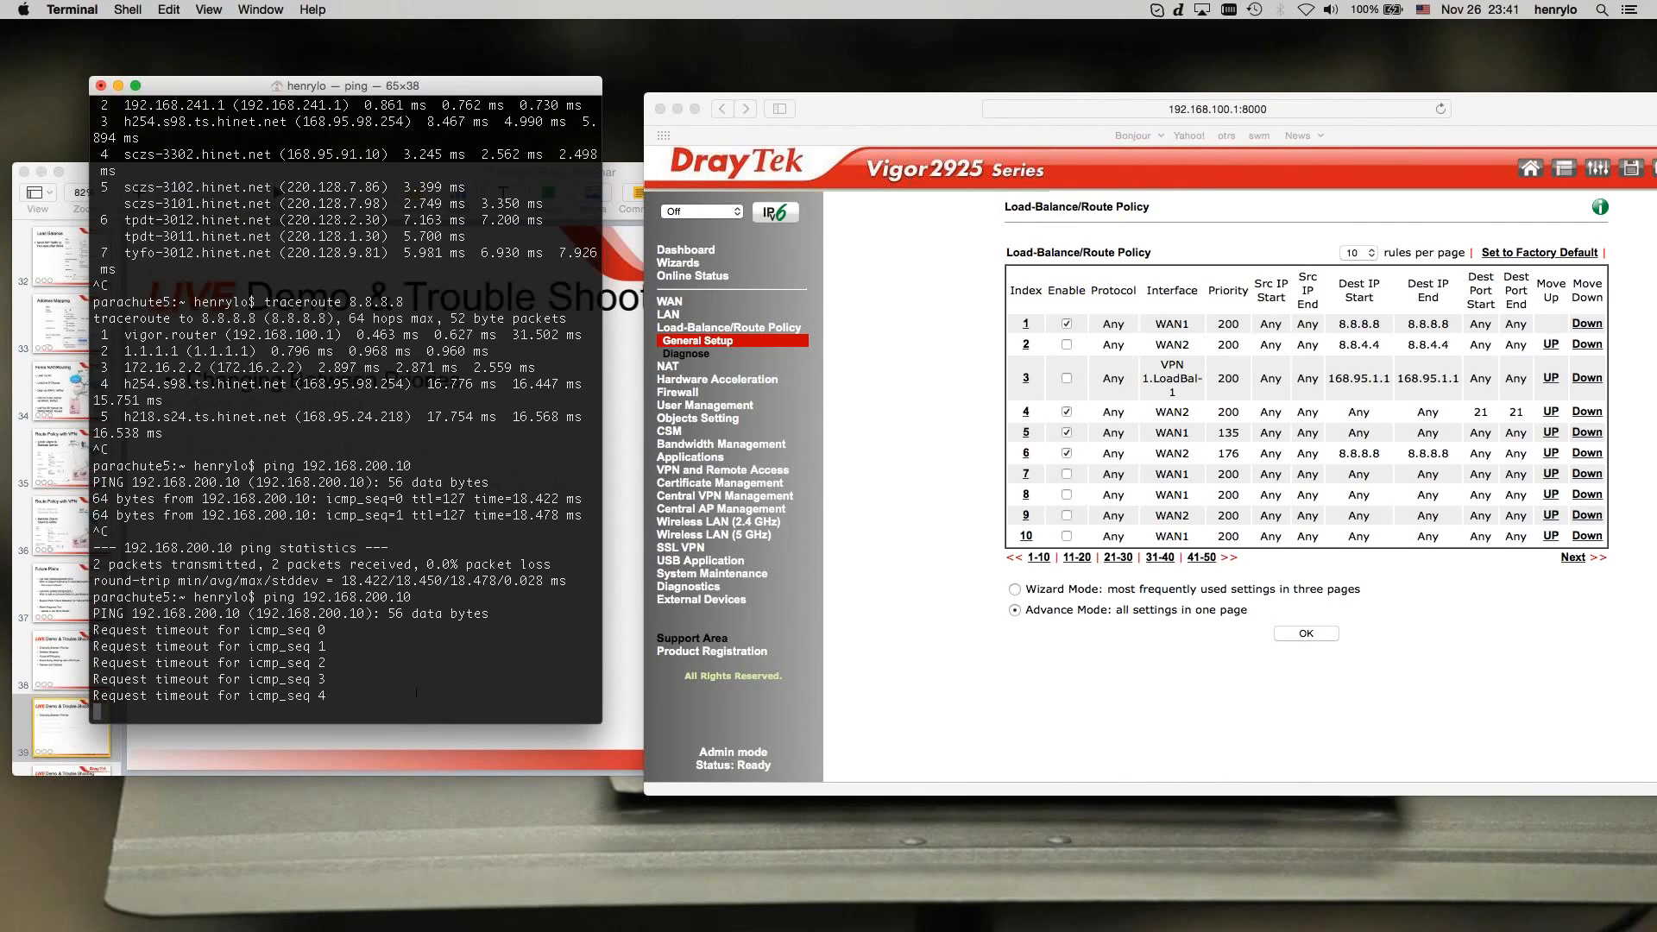
key(ctrl+c)
- Set route policy rule 5's priority to 171 and save the rule
click(954, 609)
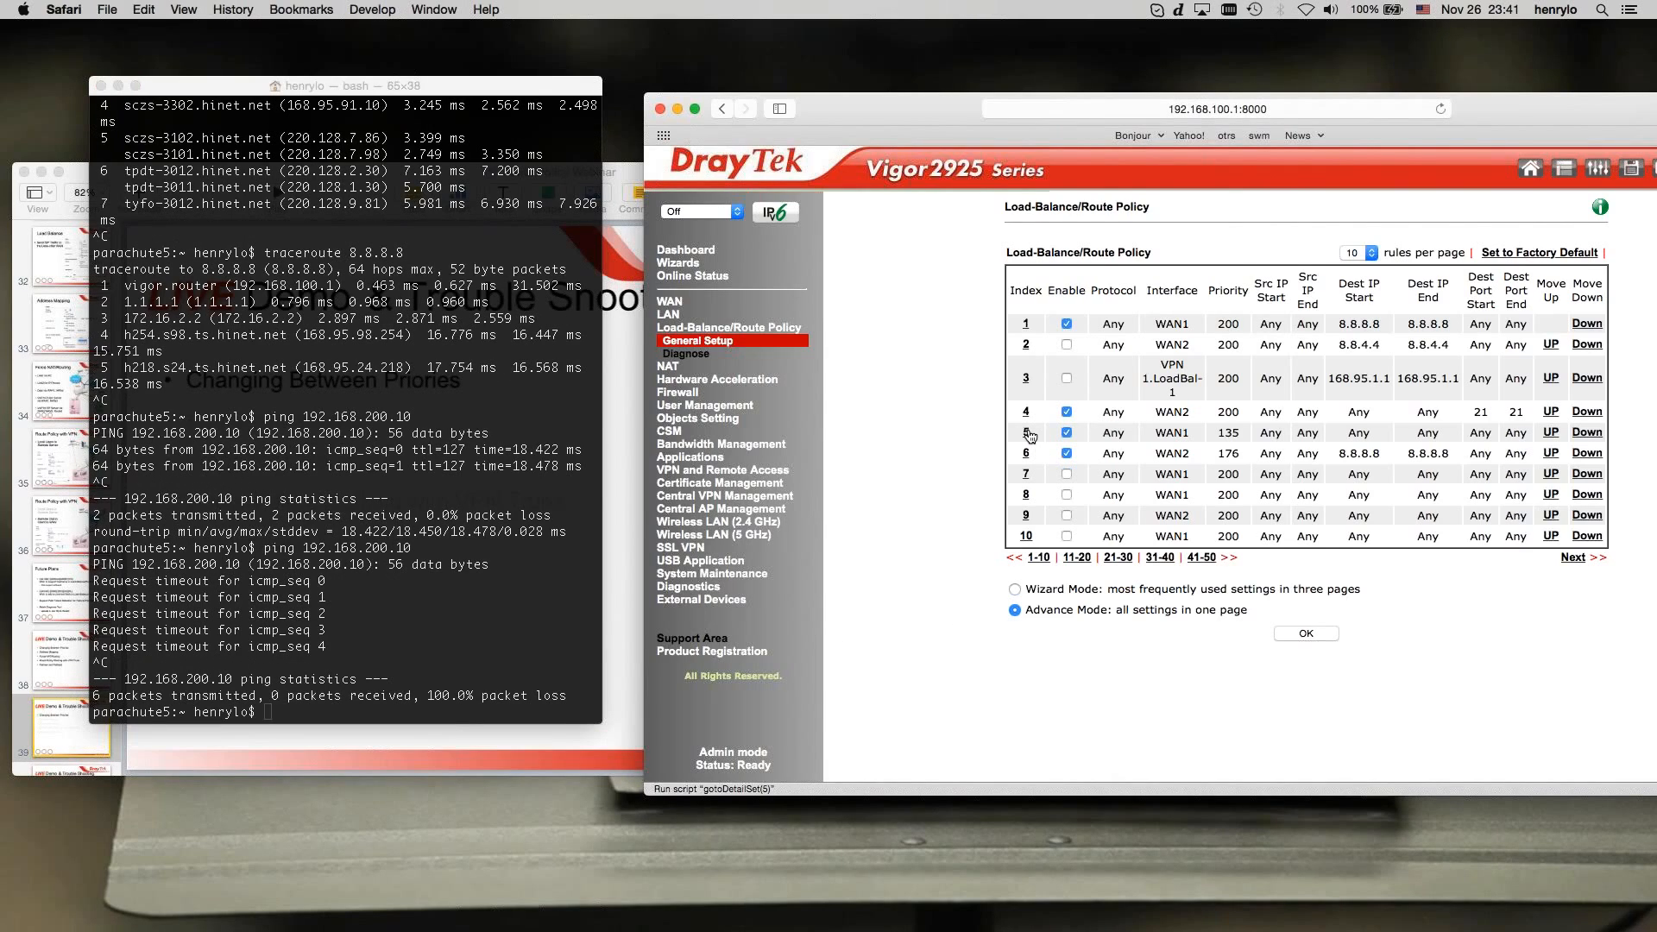
click(1027, 434)
scroll(1323, 616, down, 5)
drag(1322, 617, 1265, 616)
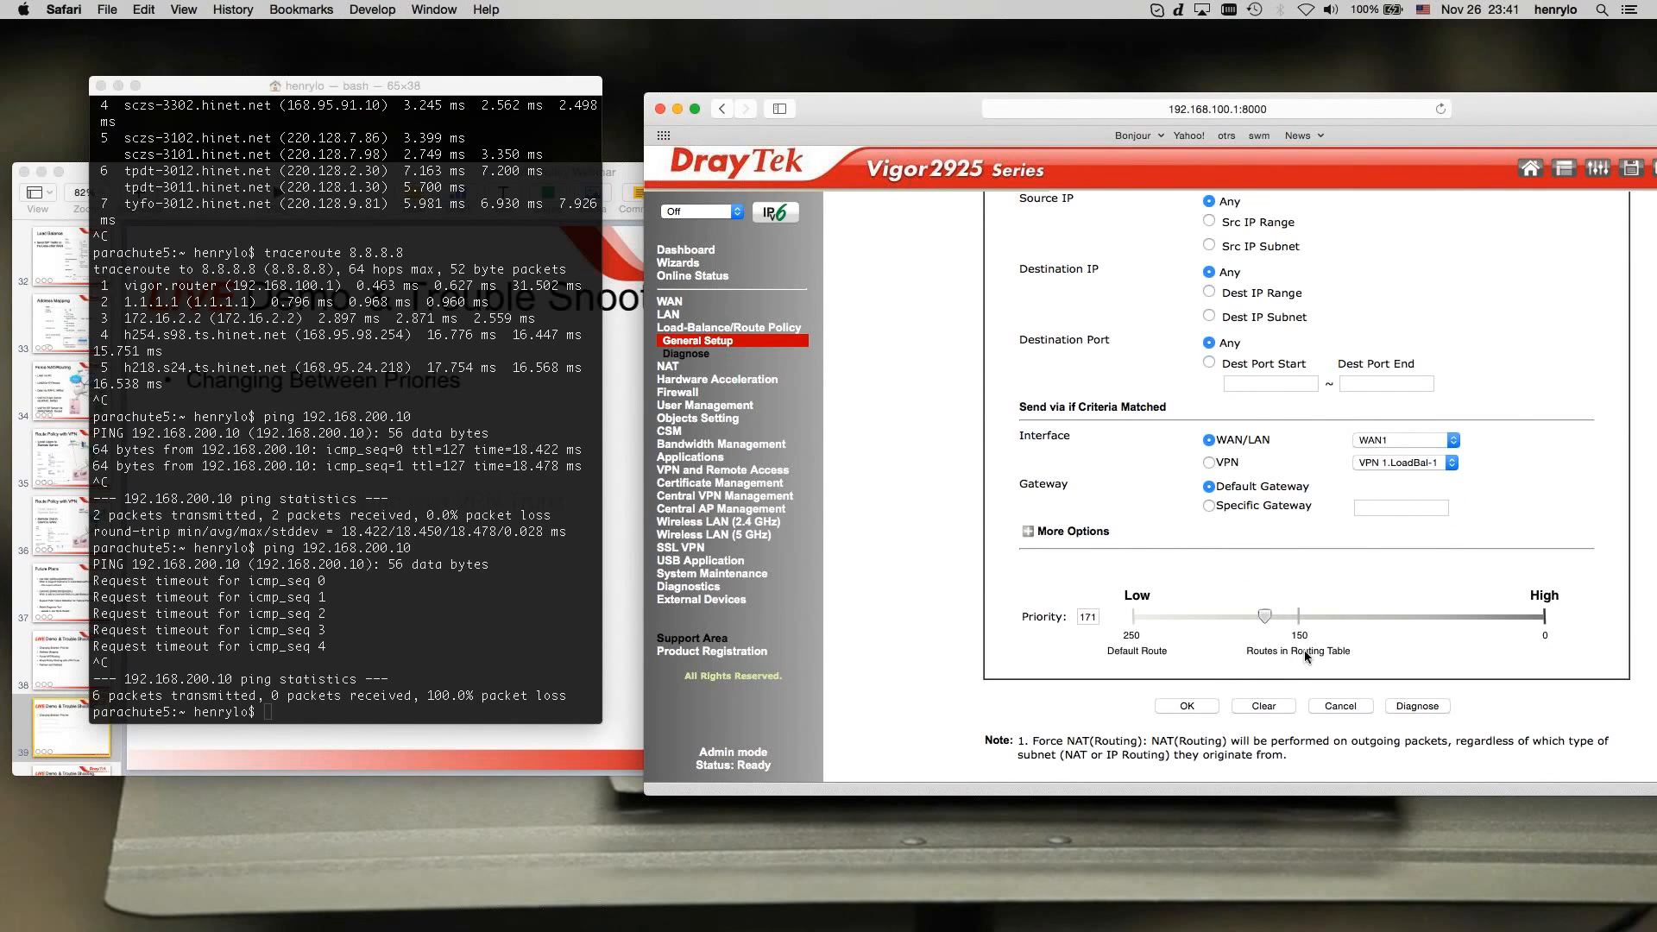
click(1187, 706)
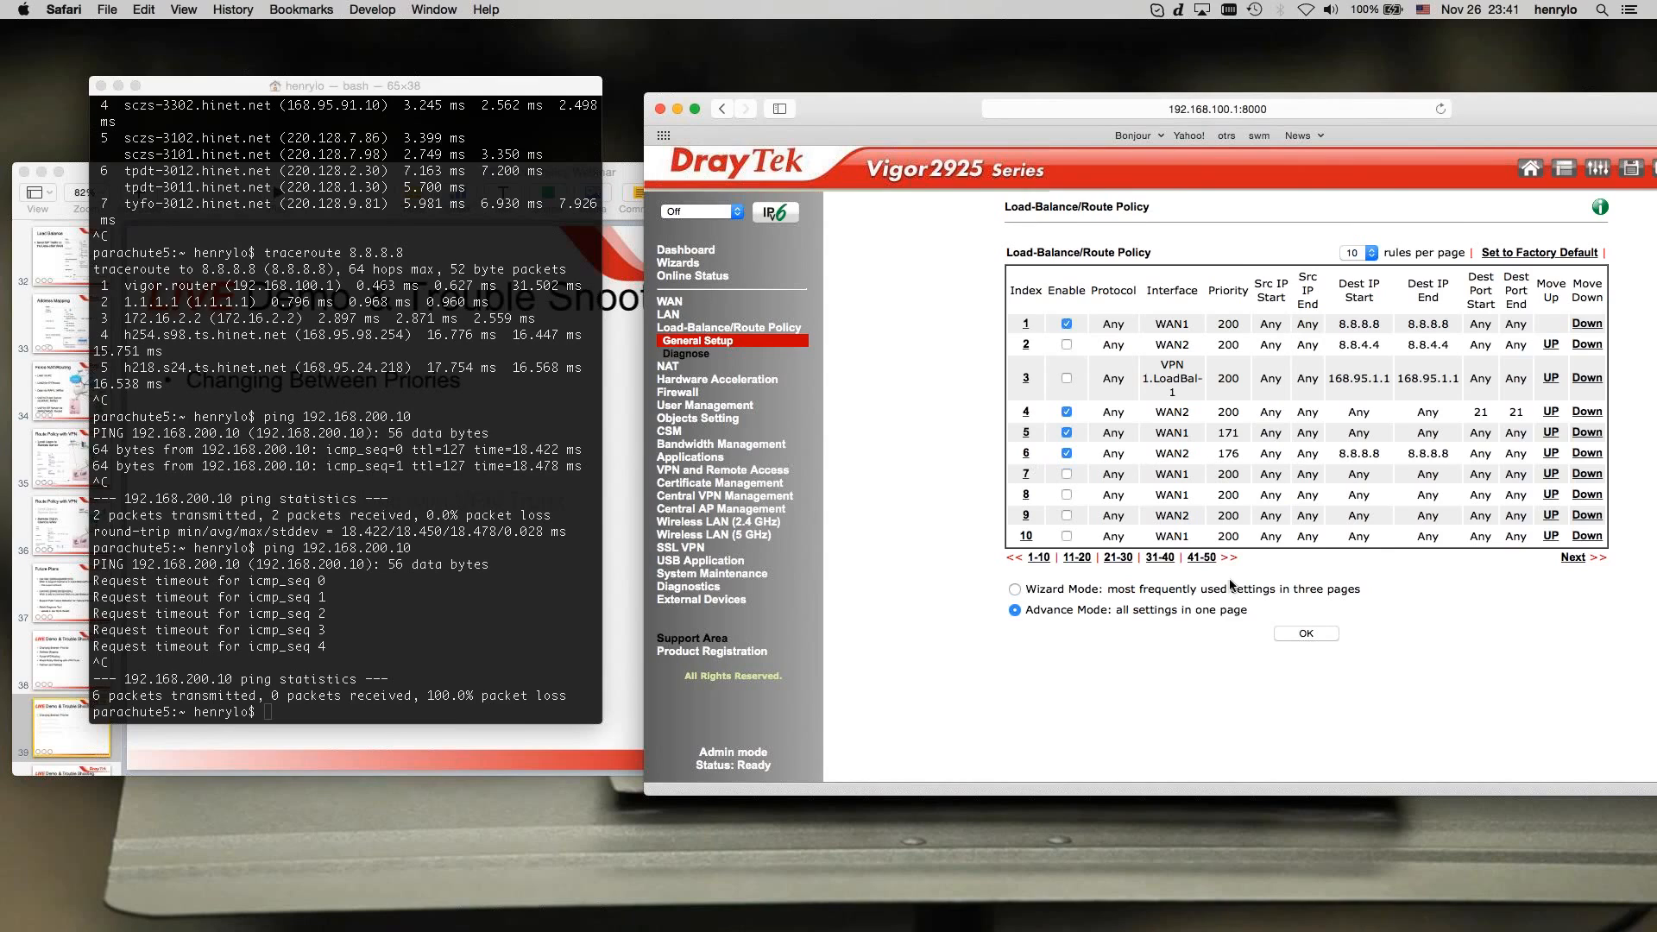
- Ping 192.168.200.10 again from Terminal to test the changed priority, and stop it
click(374, 593)
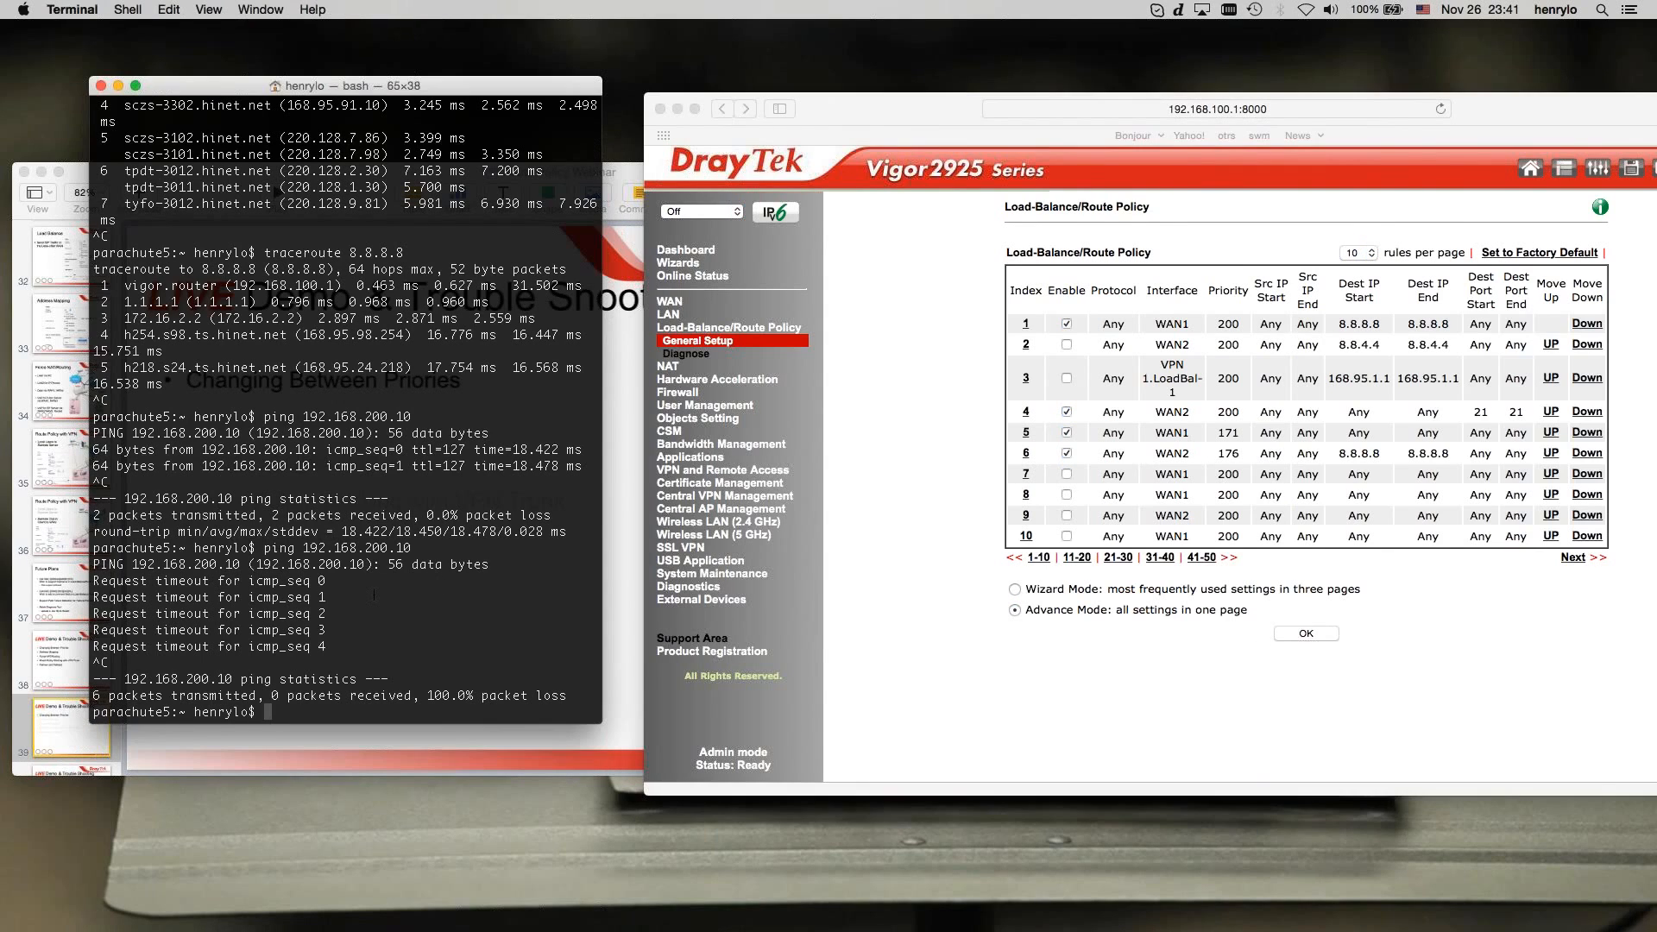
key(Up)
key(Return)
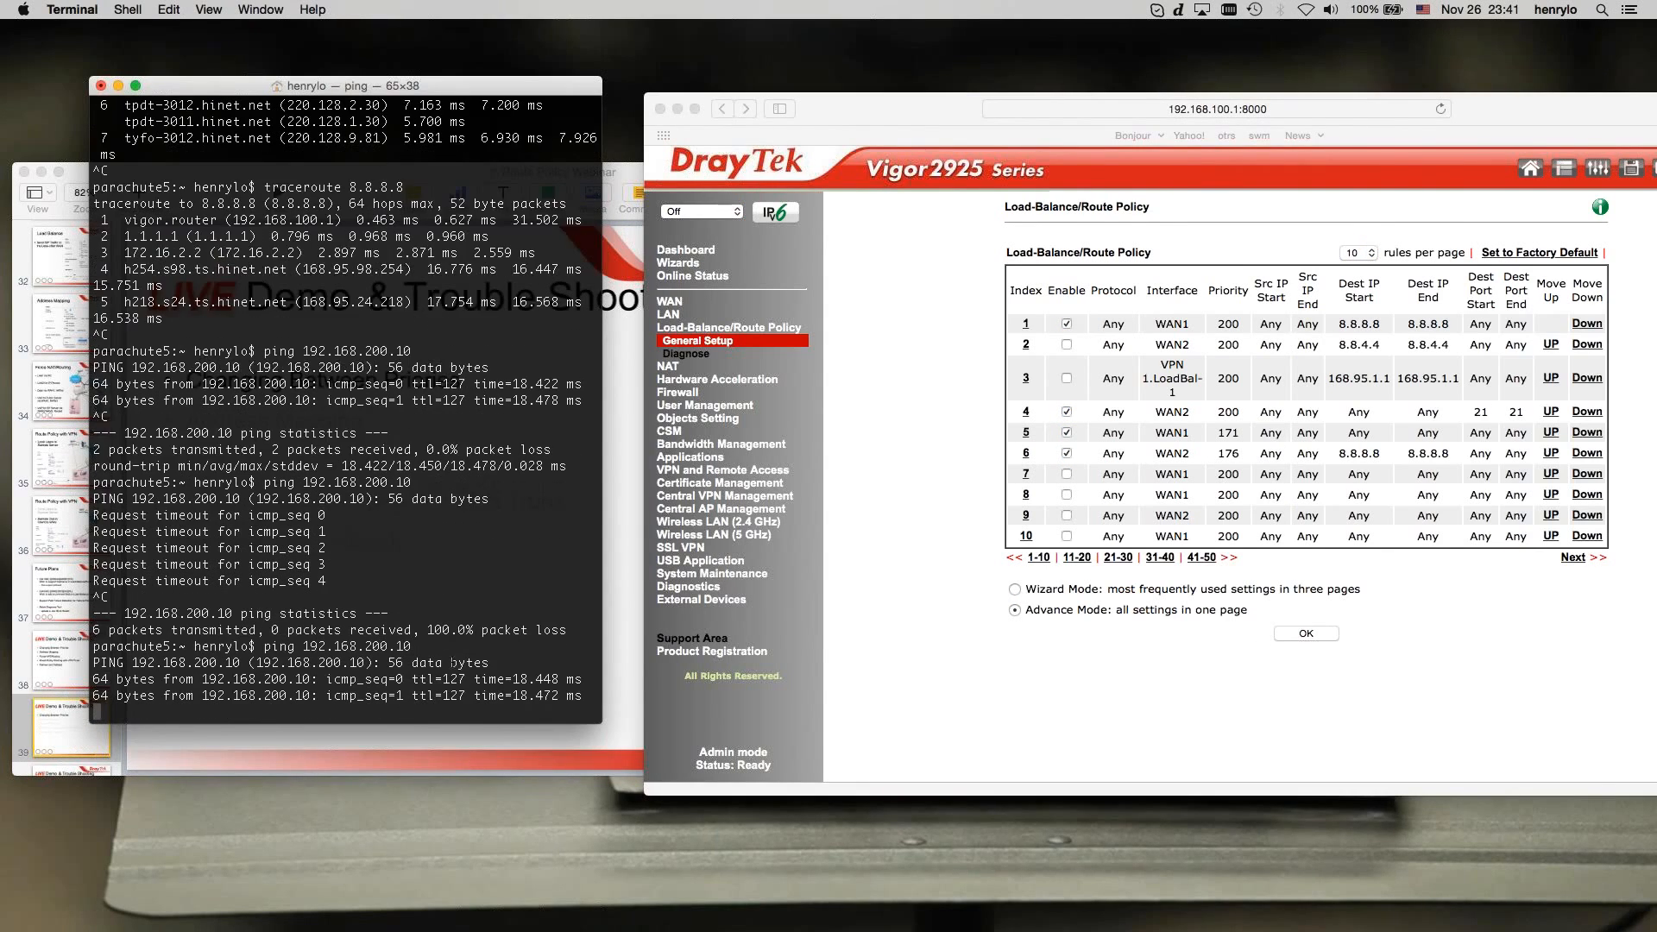
key(ctrl+c)
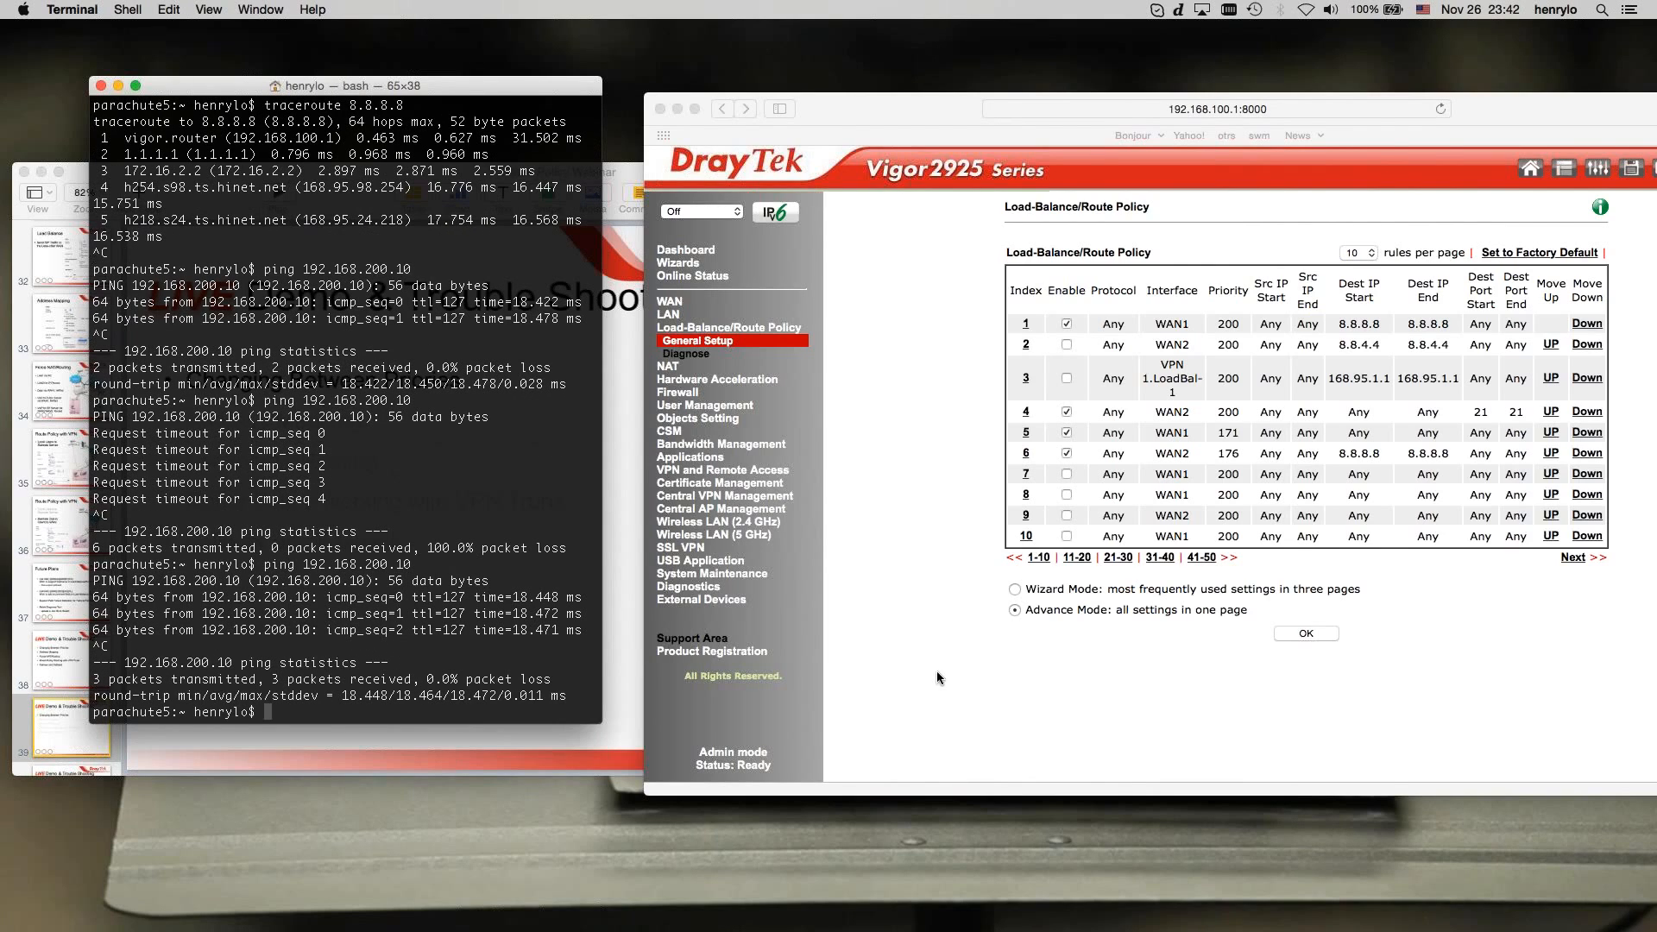
- Move the Terminal window aside and show the Address Mapping slide, number 40, in the Keynote presentation
click(938, 677)
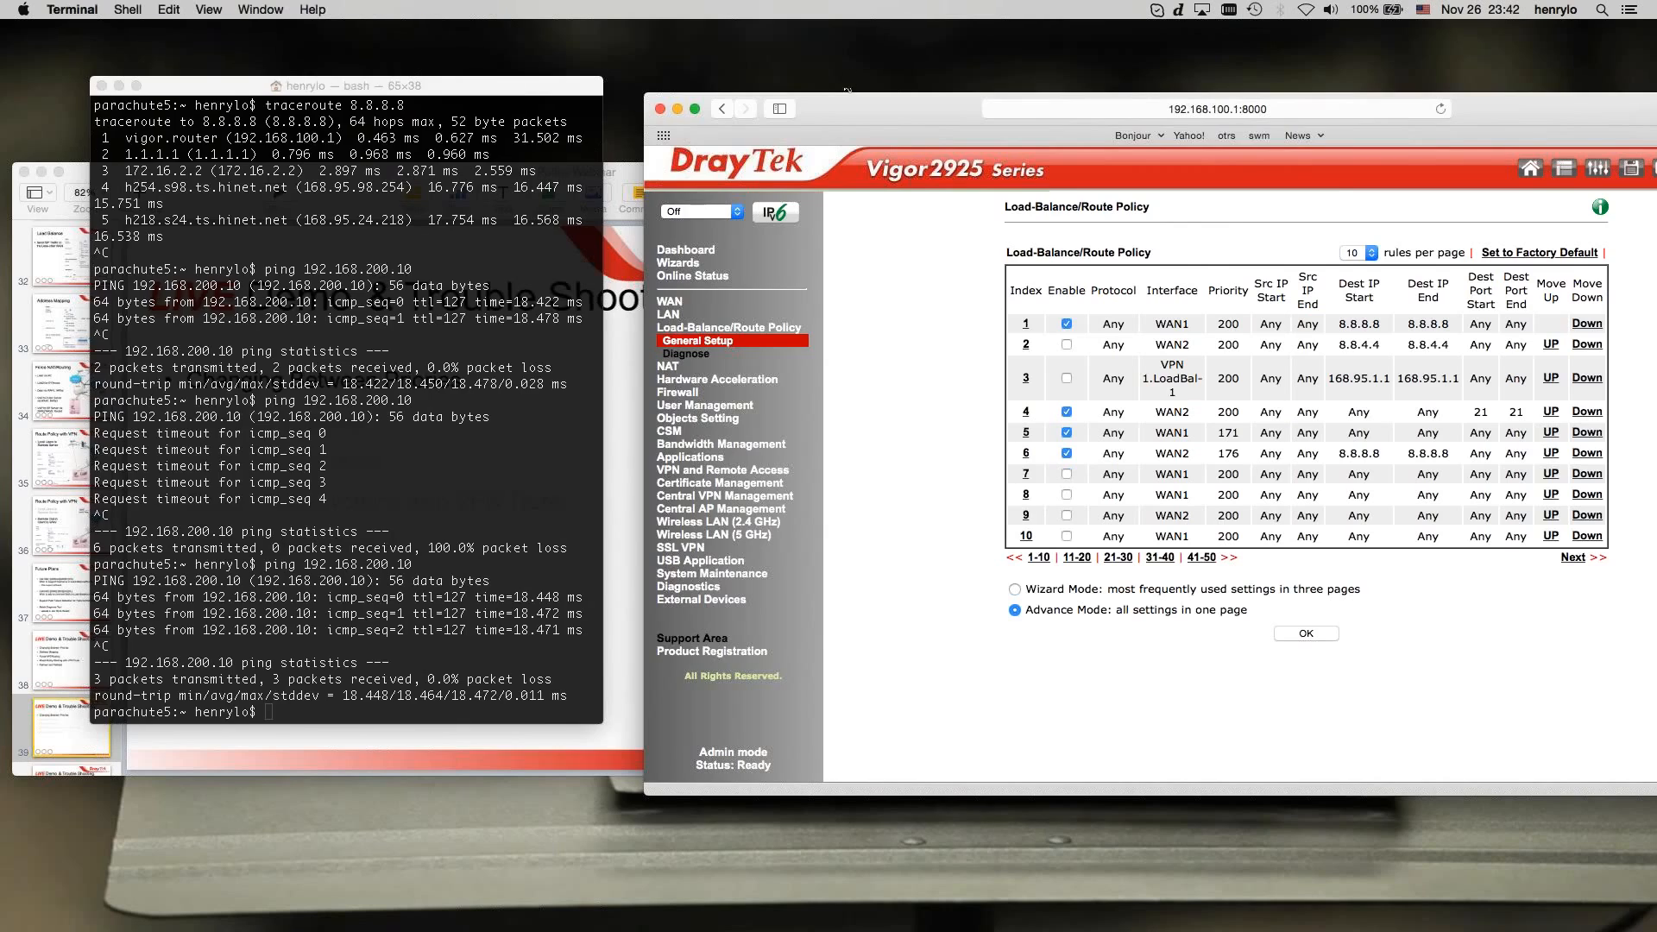
drag(516, 91, 978, 57)
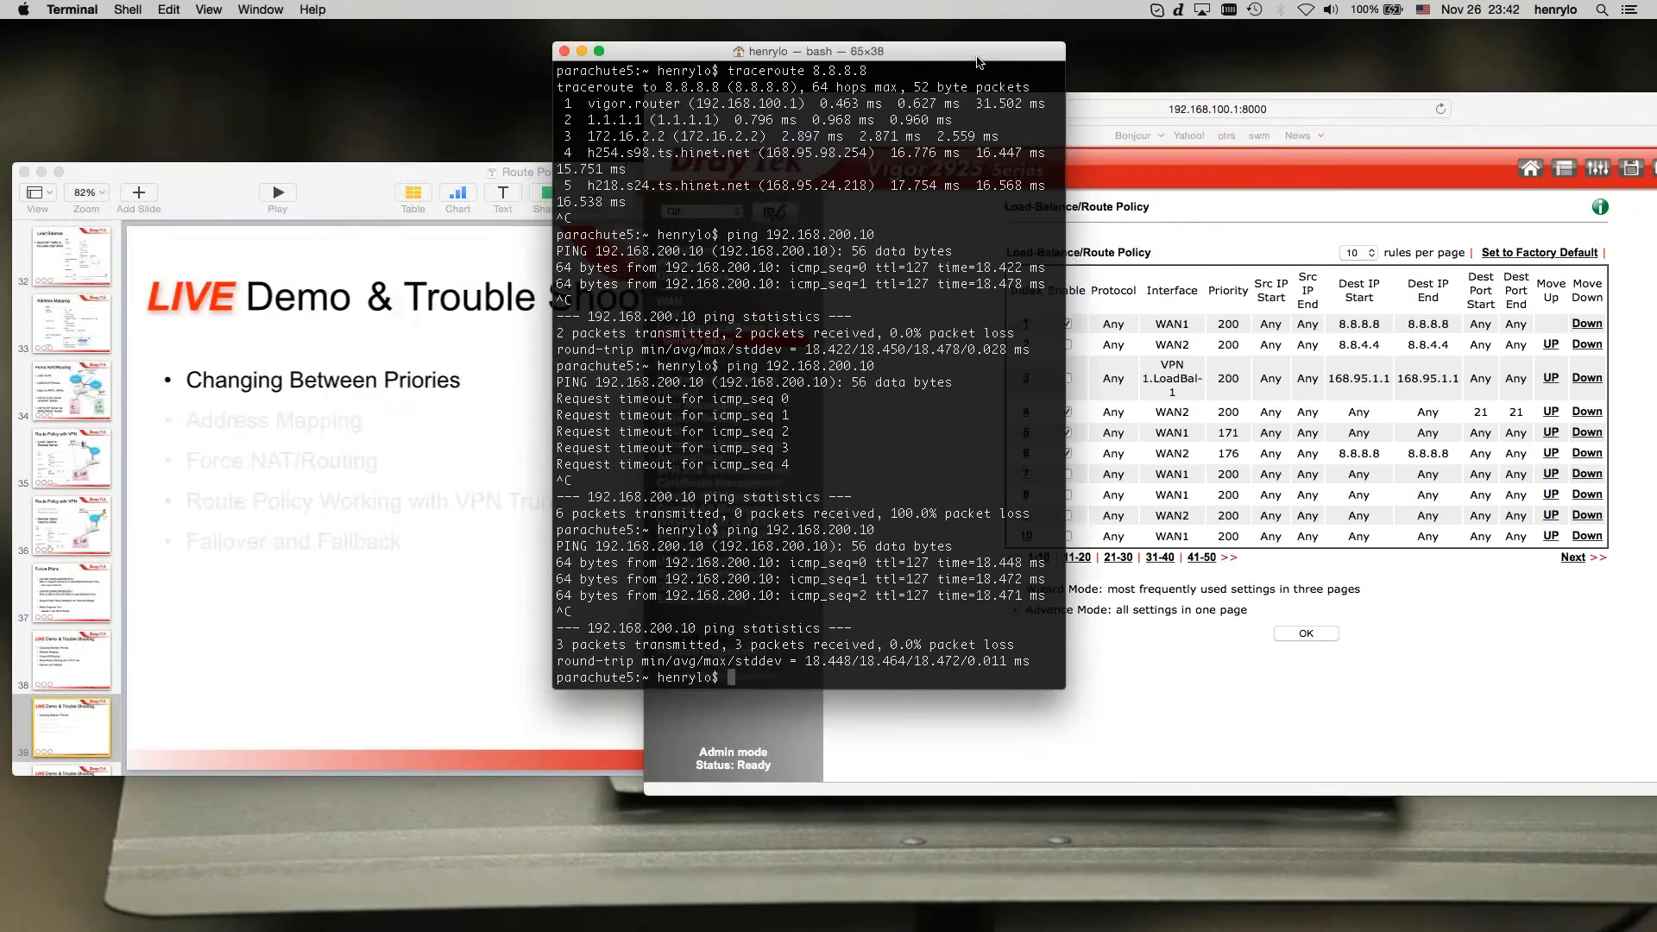
click(344, 184)
scroll(55, 604, down, 3)
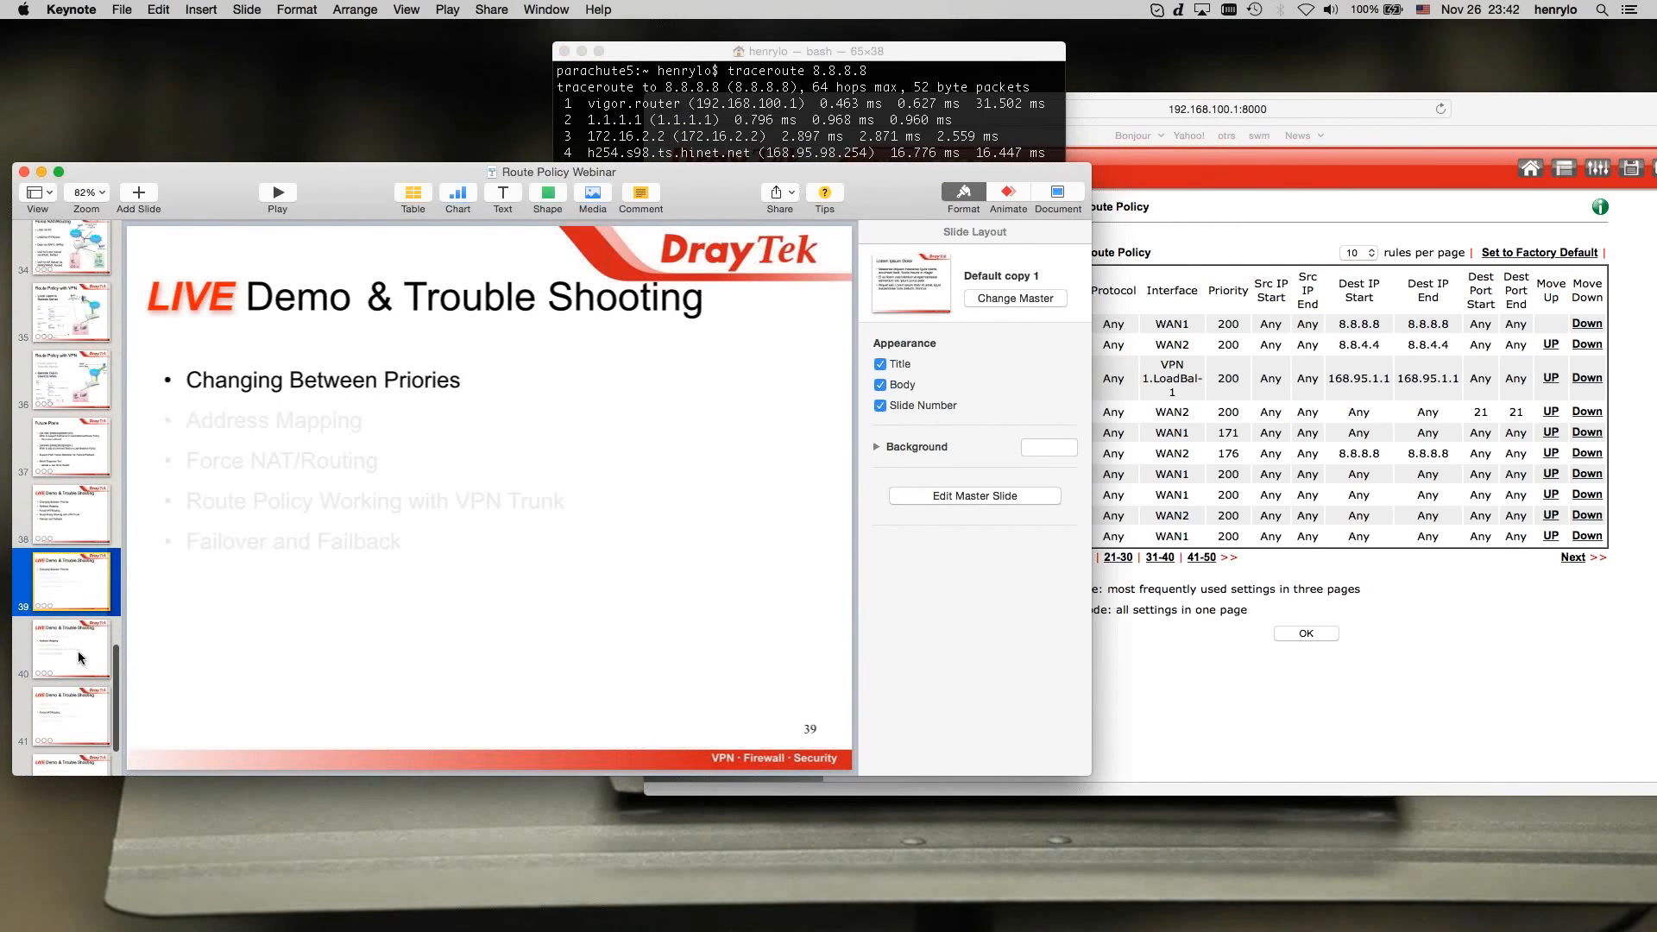
click(78, 651)
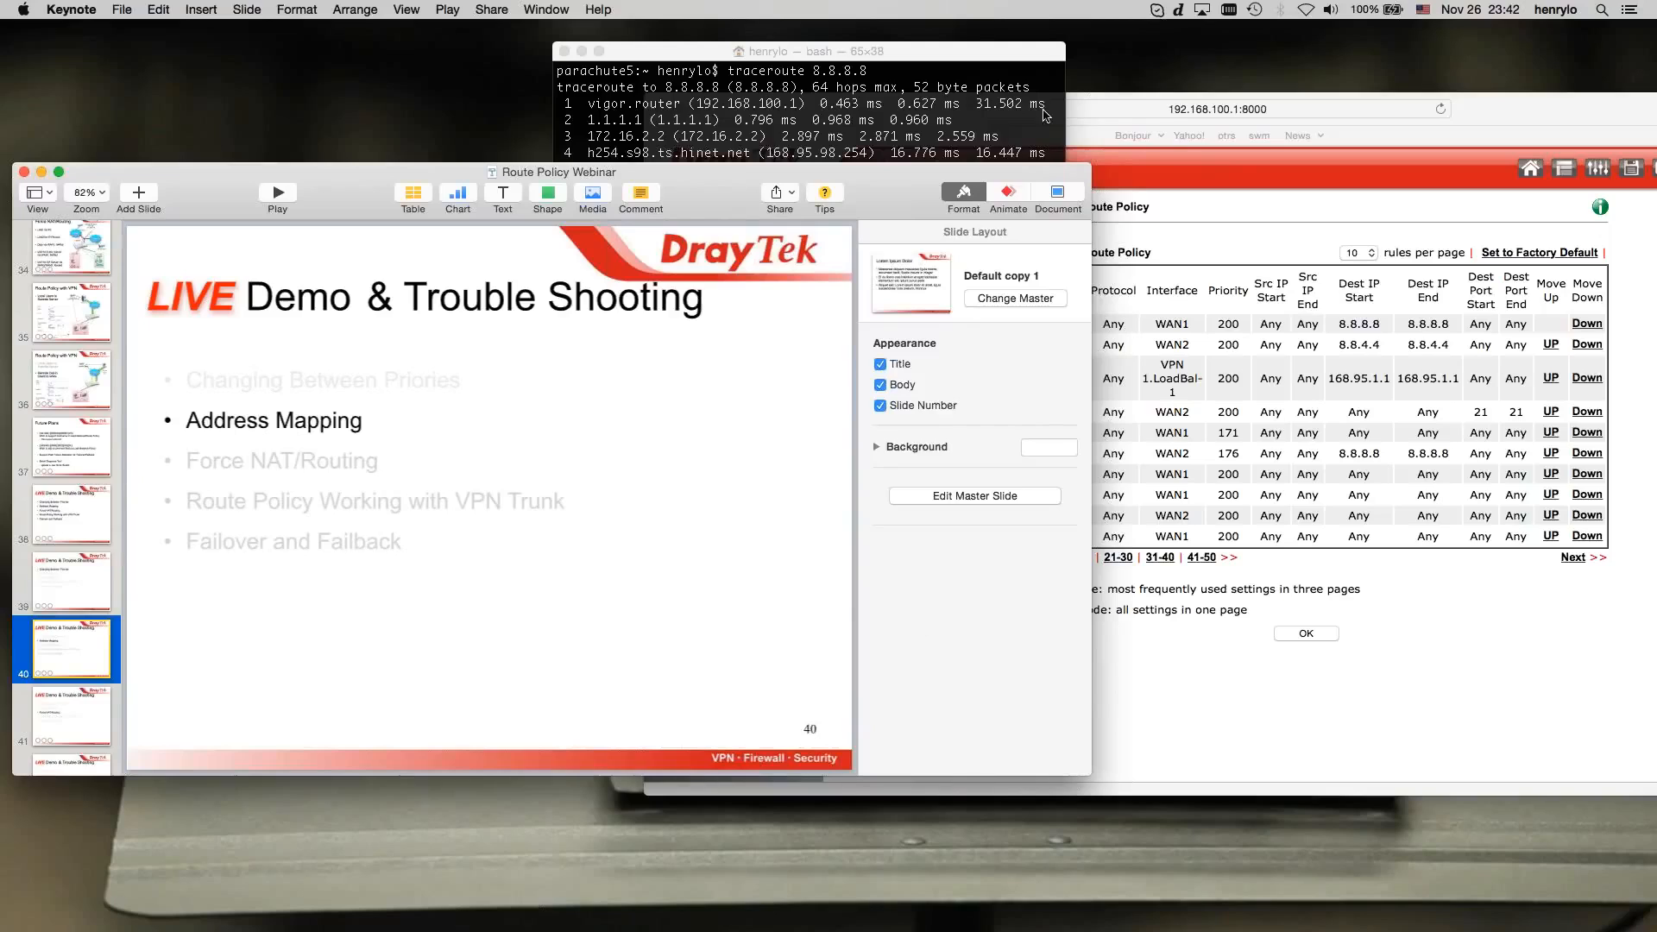
- In the router's WAN2 Internet Access settings, enable the WAN IP aliases 1.1.1.101 and 1.1.1.102 and save them
click(1085, 122)
click(682, 308)
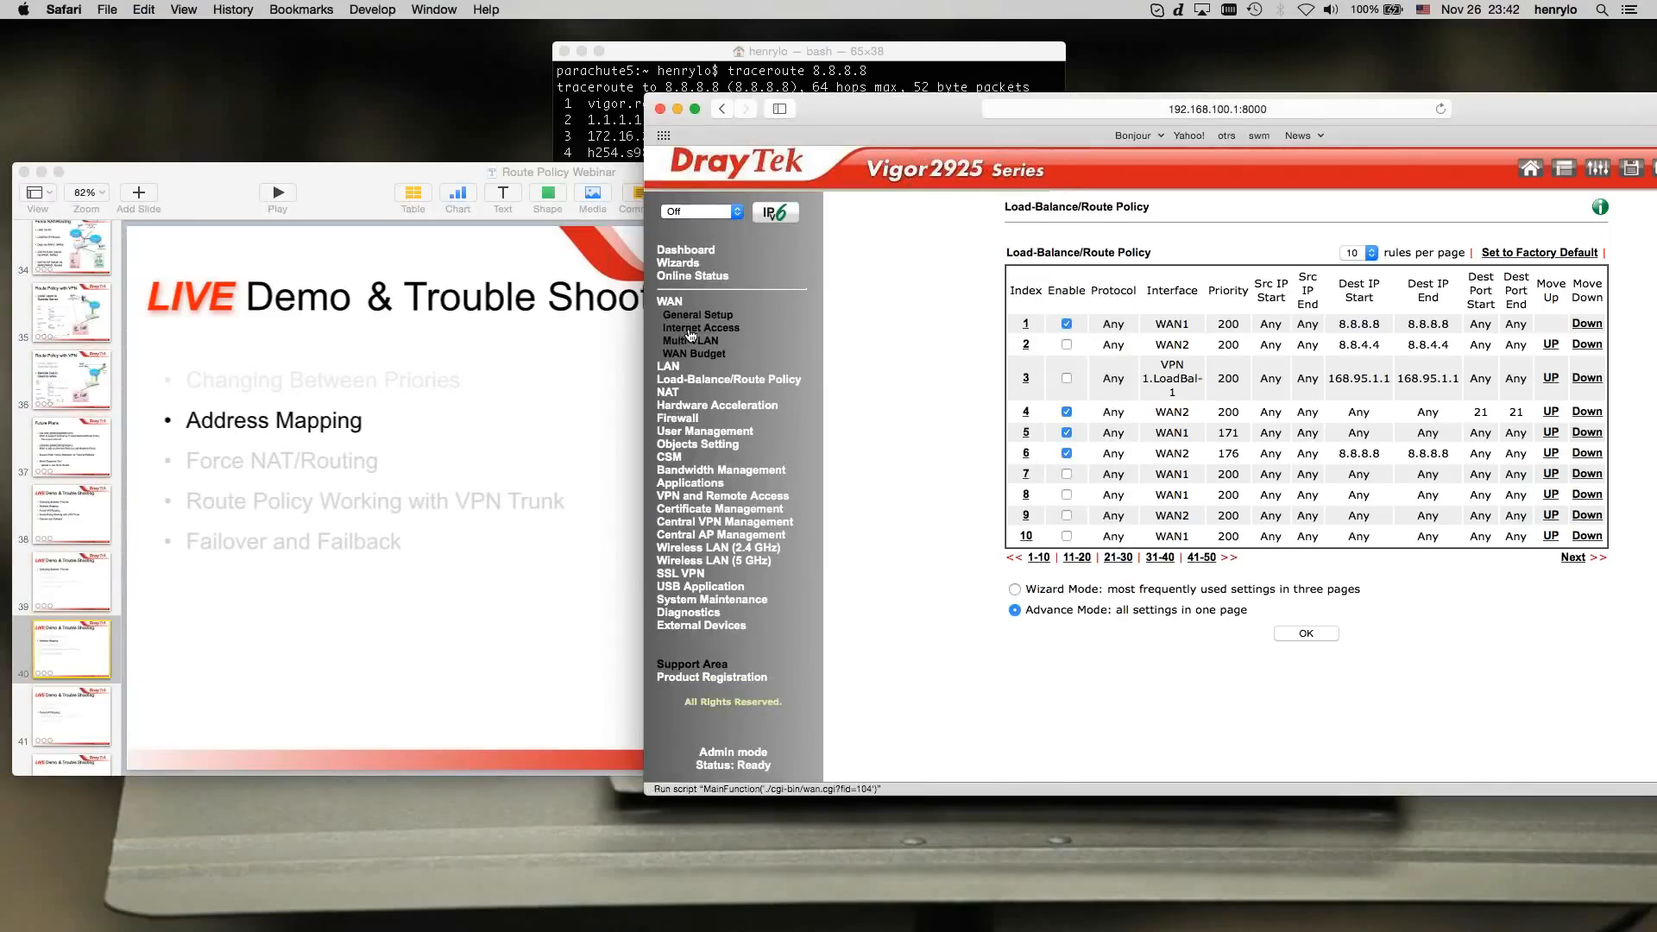
click(1517, 313)
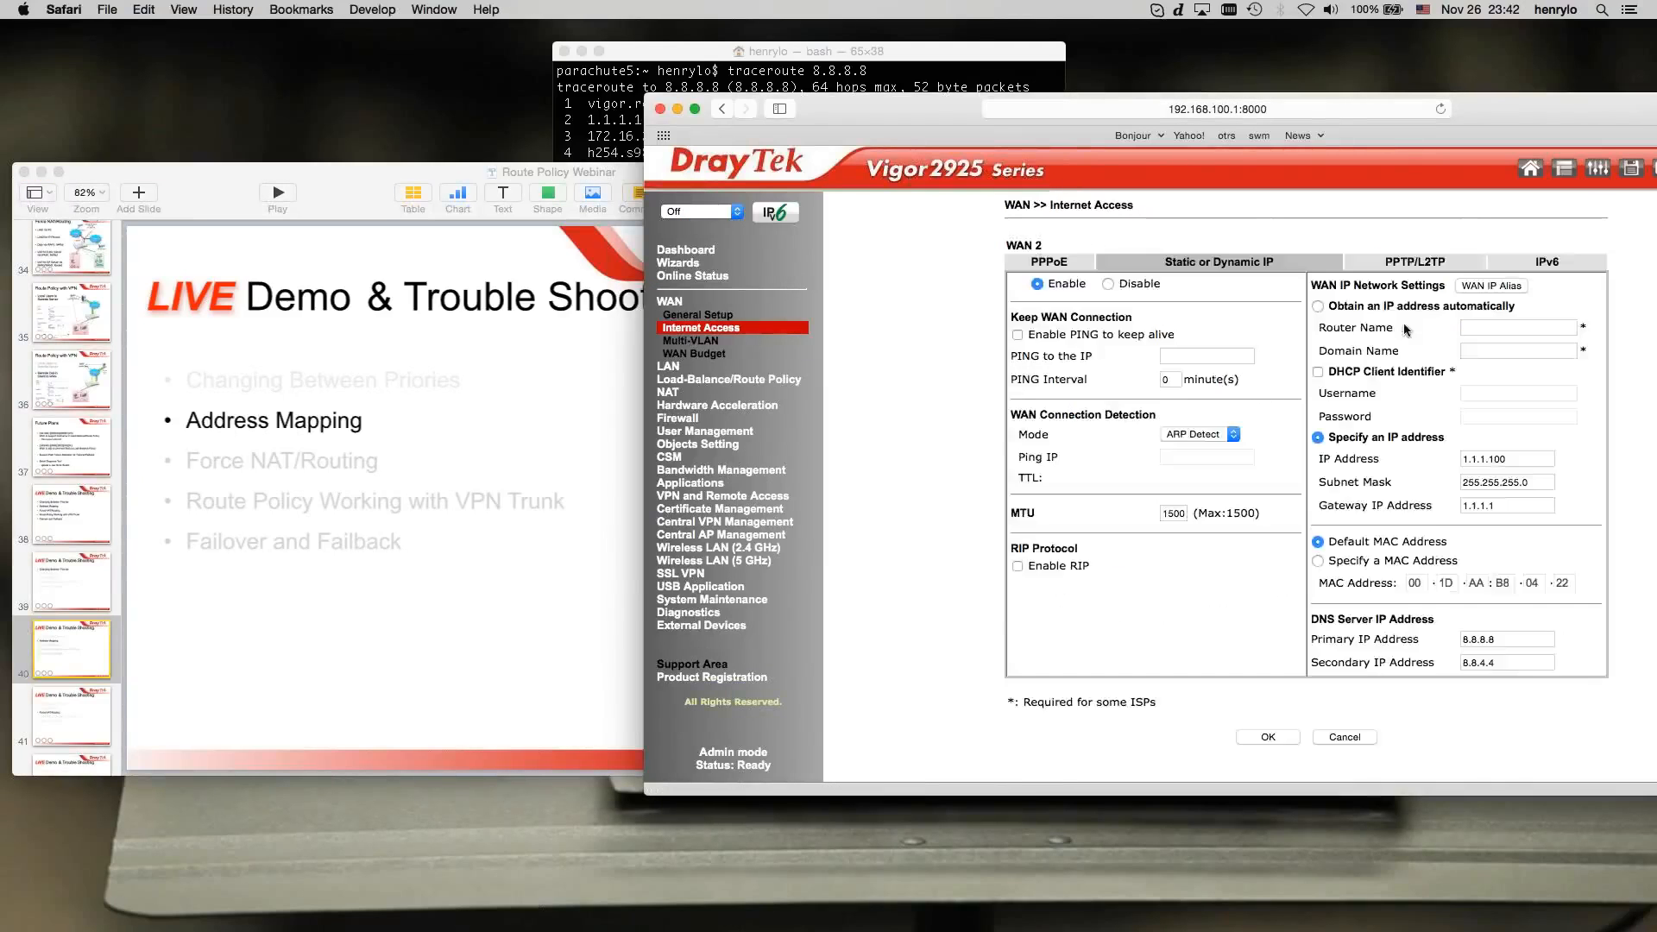
click(1484, 287)
click(1484, 290)
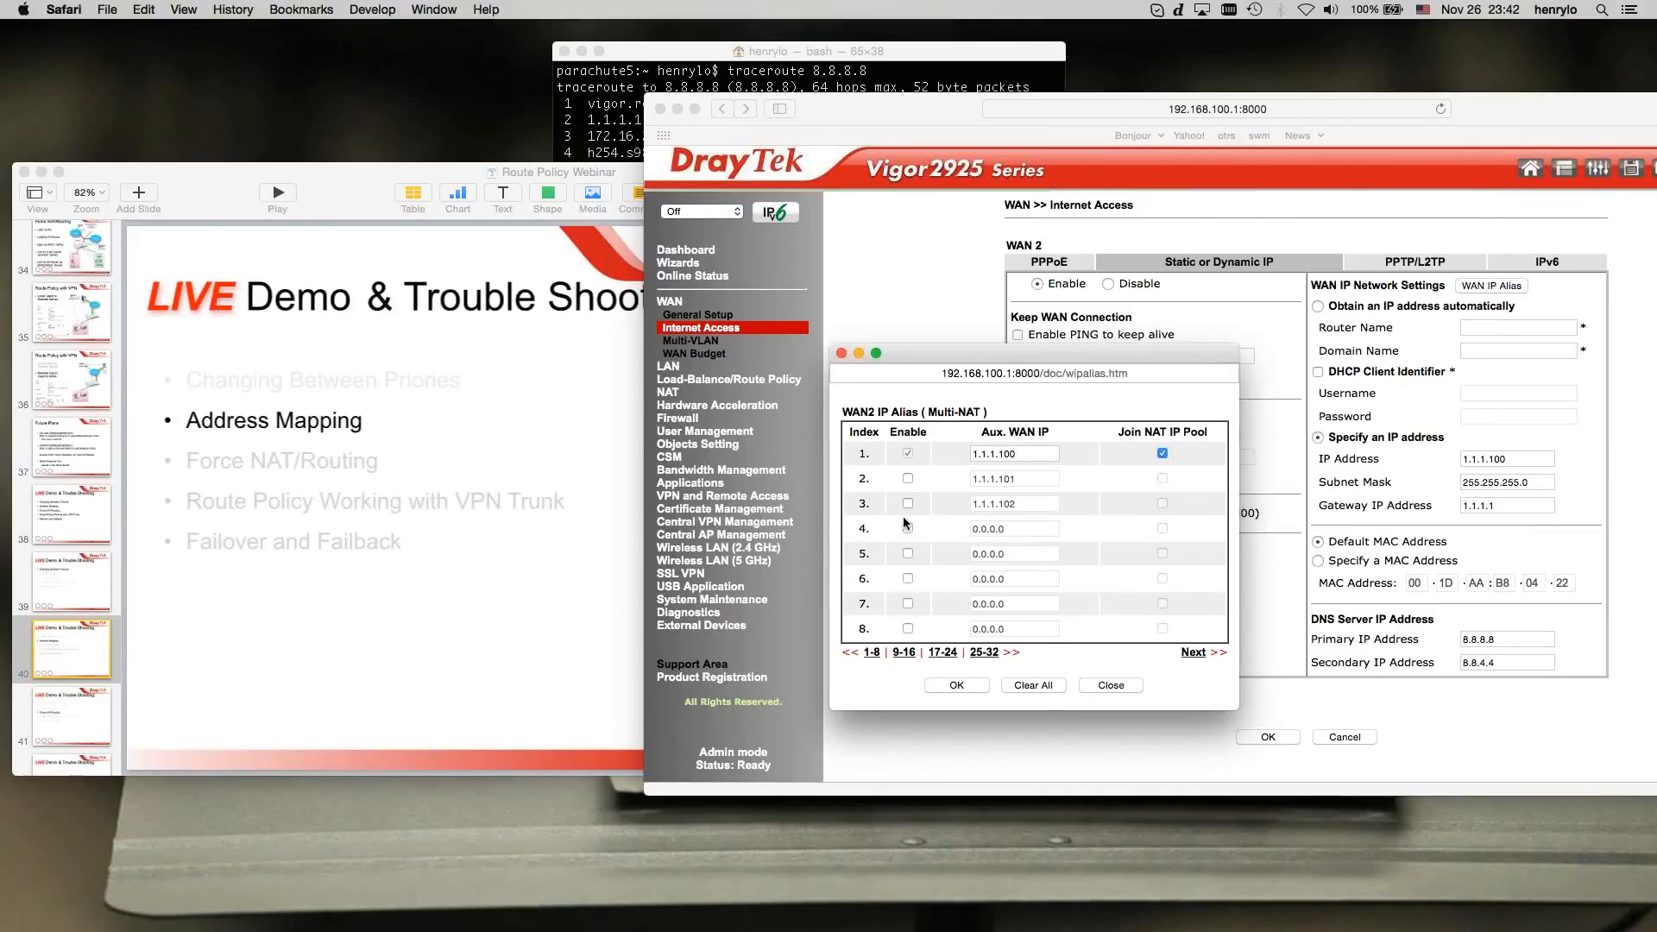
key(space)
click(946, 688)
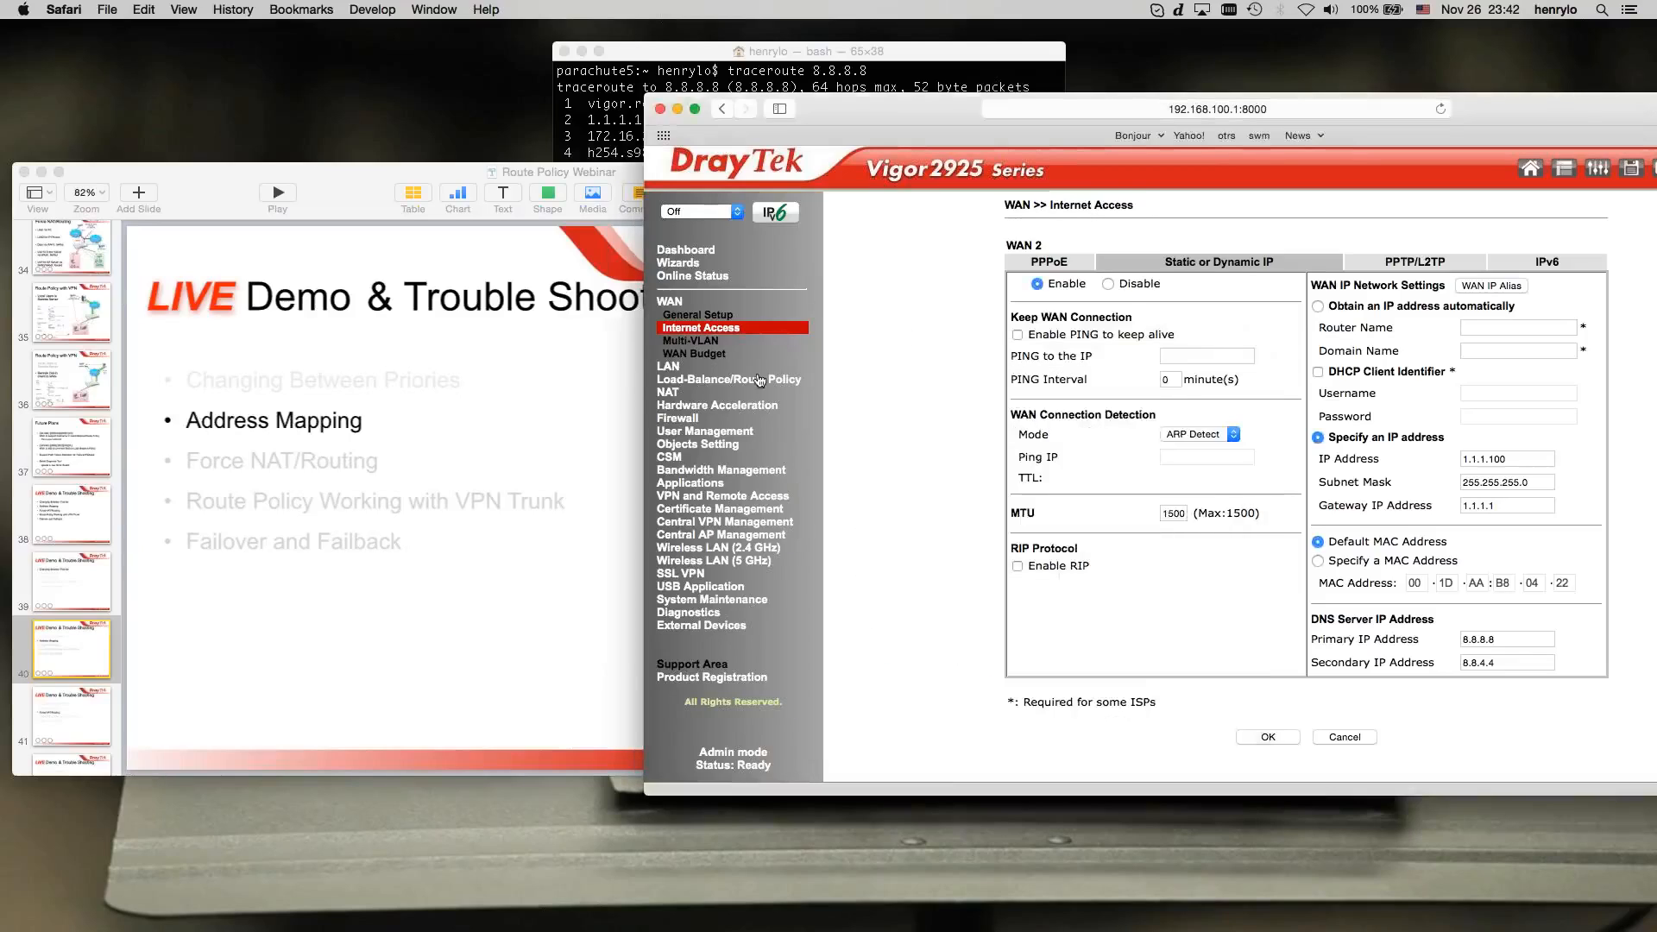
- Set route policy rule 6 to send via WAN2 with the IP alias 2-1.1.1.101 and save the rule
click(753, 380)
click(812, 343)
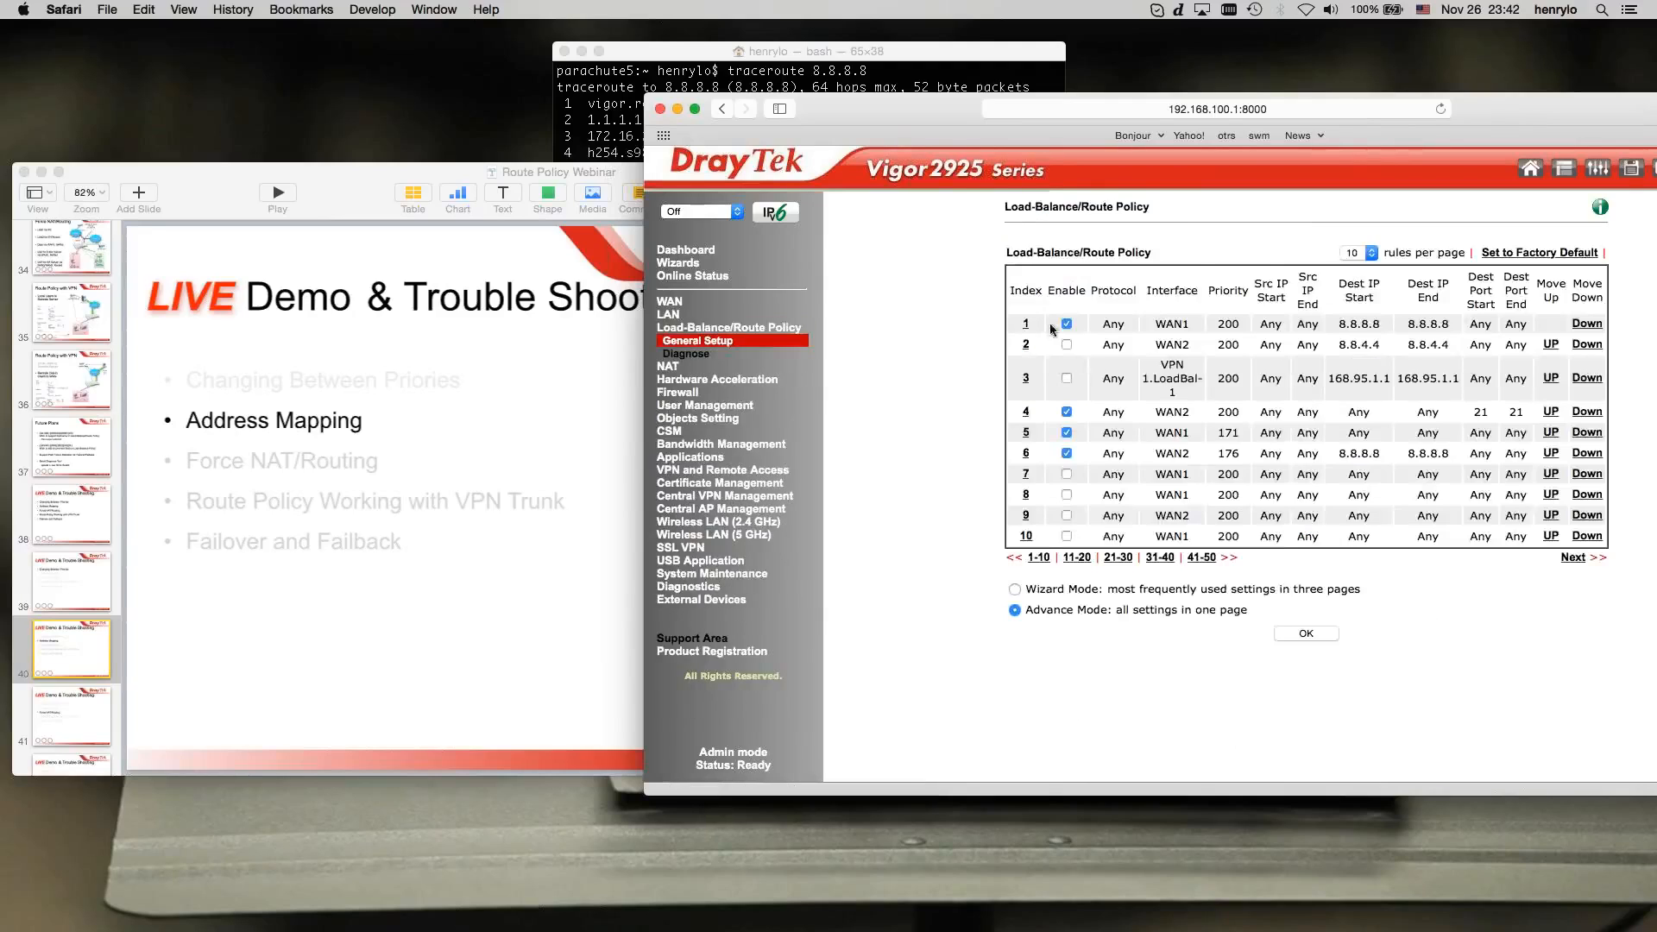
click(1155, 337)
click(1426, 533)
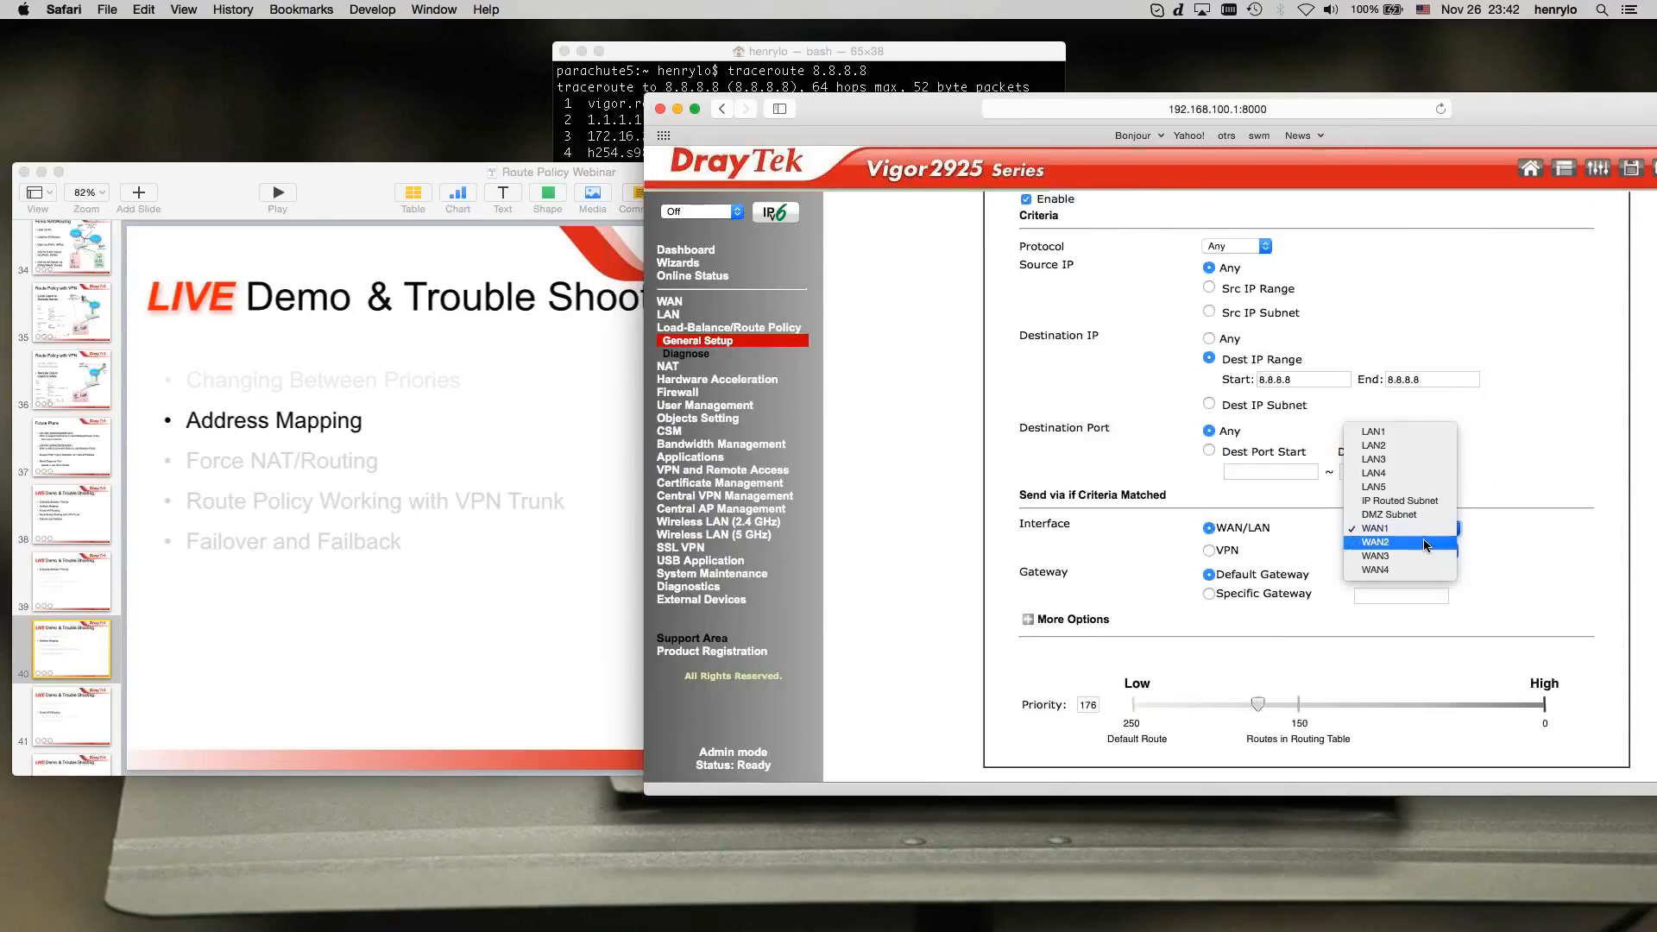
click(1426, 542)
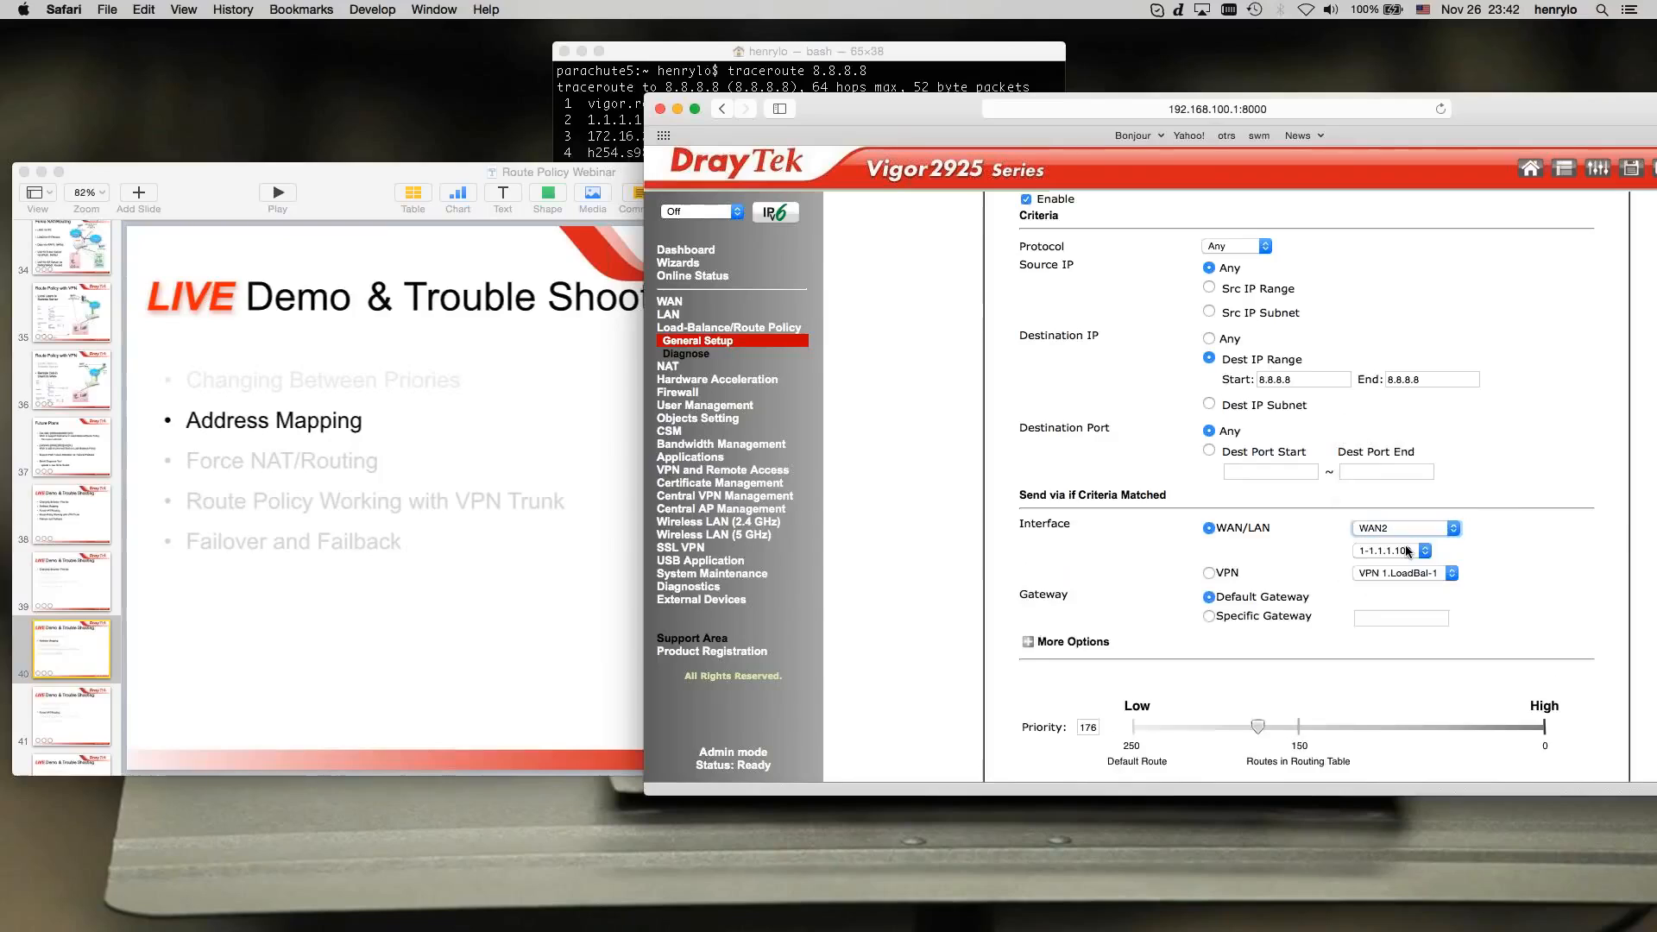
click(1422, 550)
click(1420, 578)
click(1420, 555)
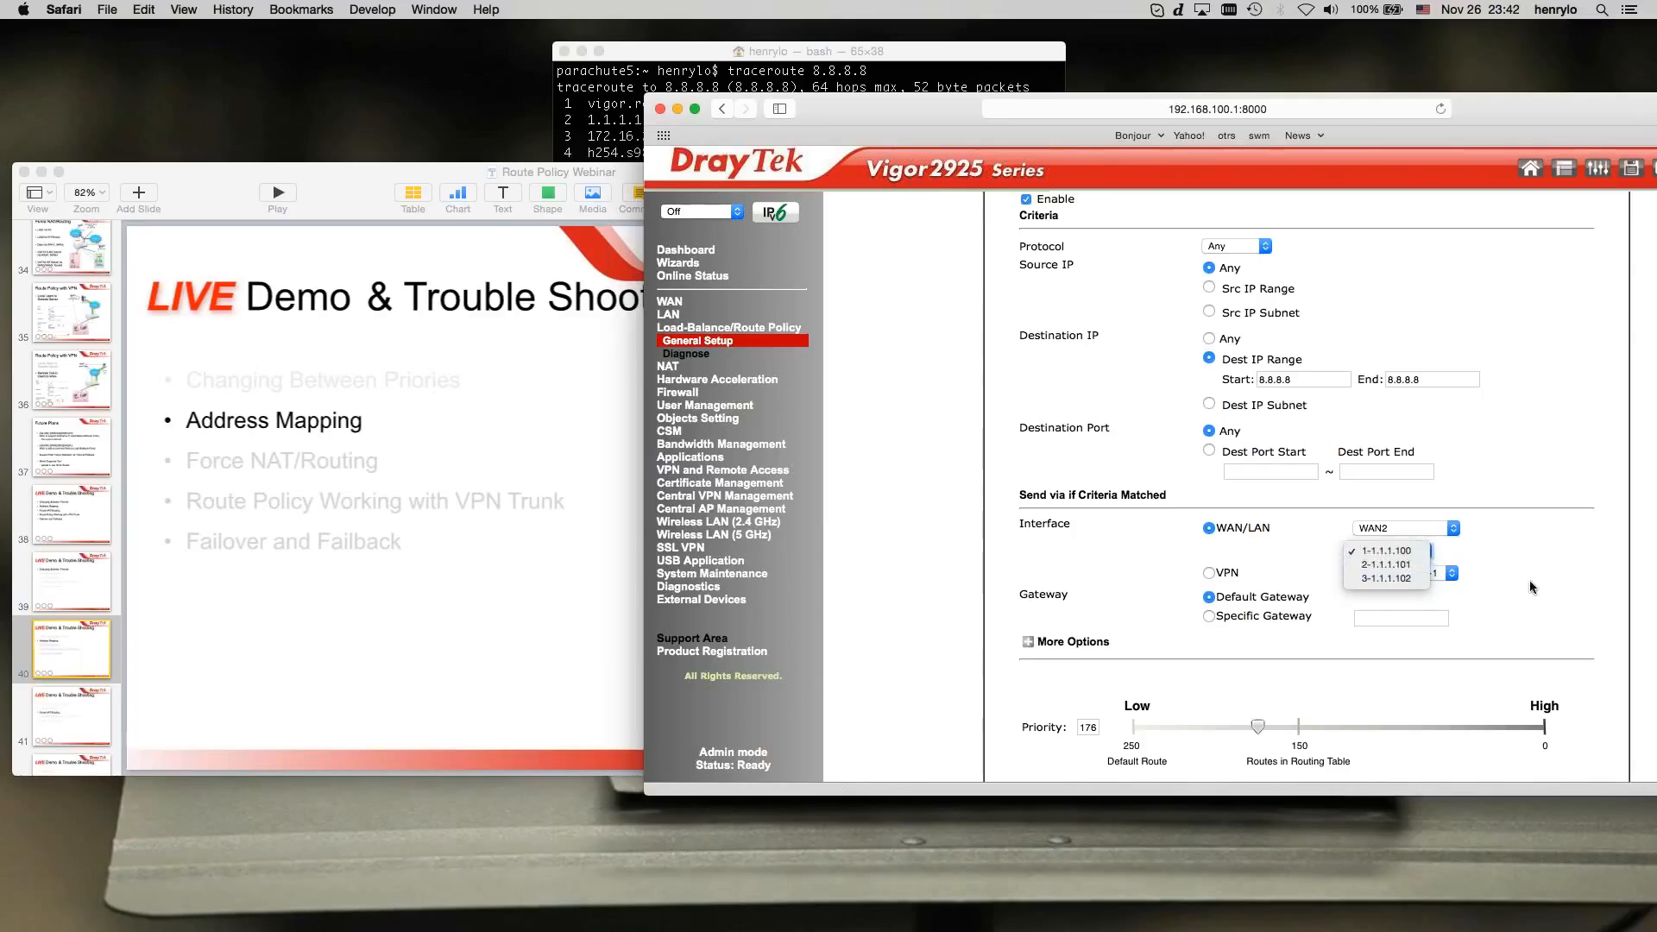
click(1420, 564)
scroll(1256, 672, down, 2)
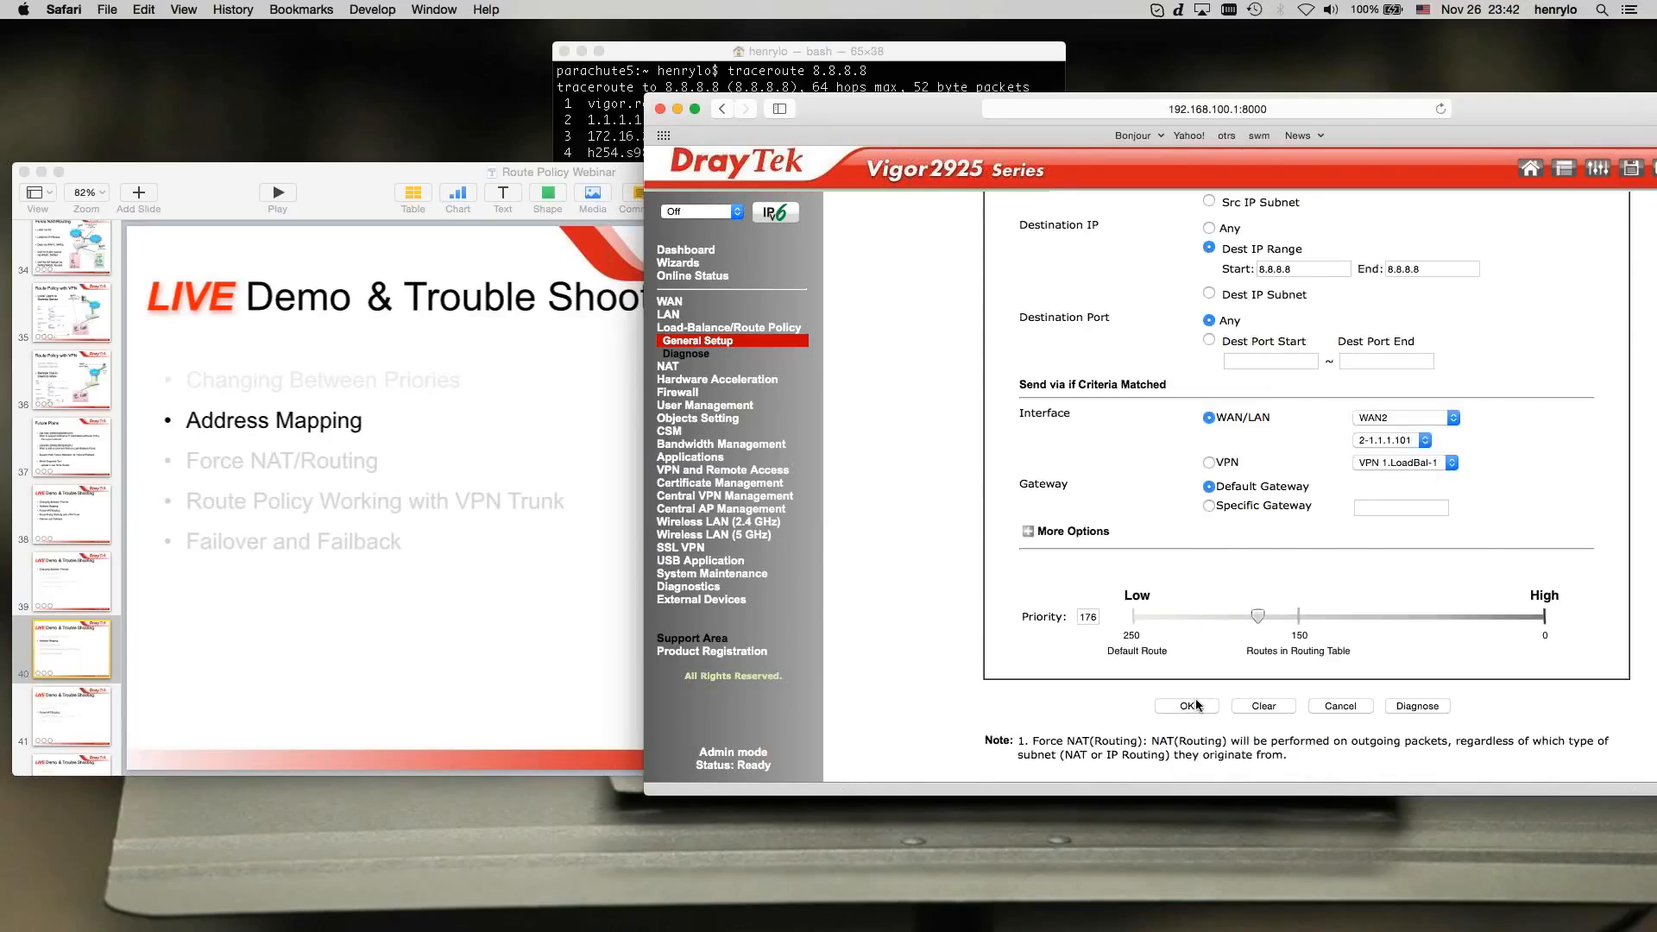
click(1194, 705)
- Launch Wireshark and shrink its window so the route policy list is visible beside it
click(1601, 9)
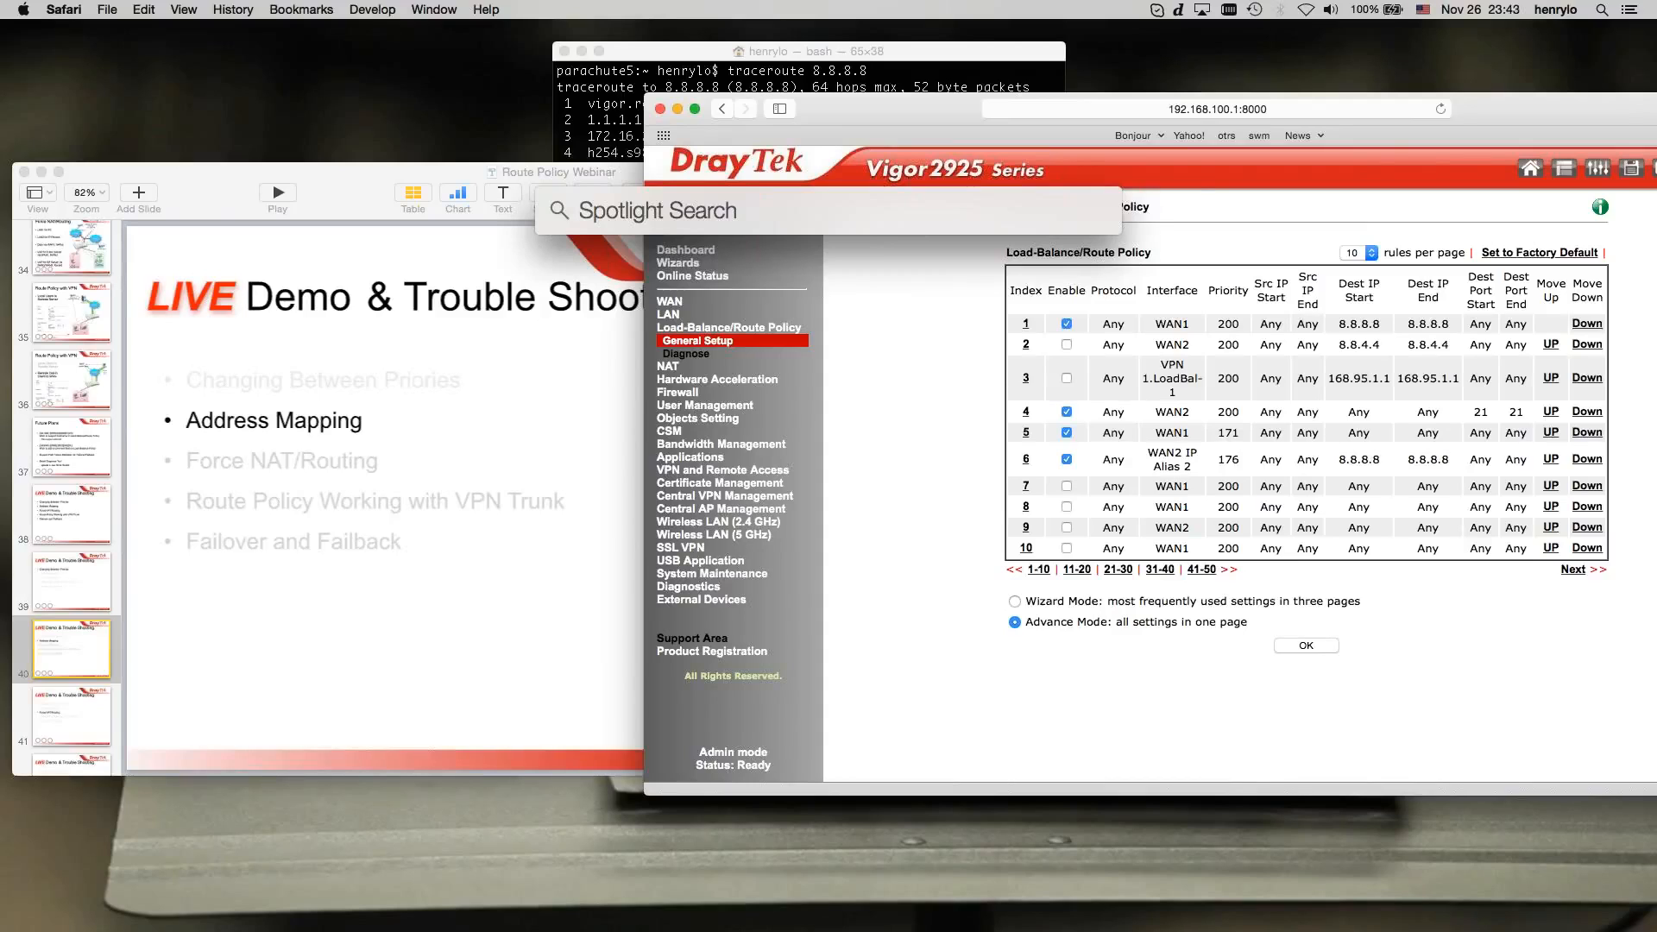
text(wireshark)
key(Return)
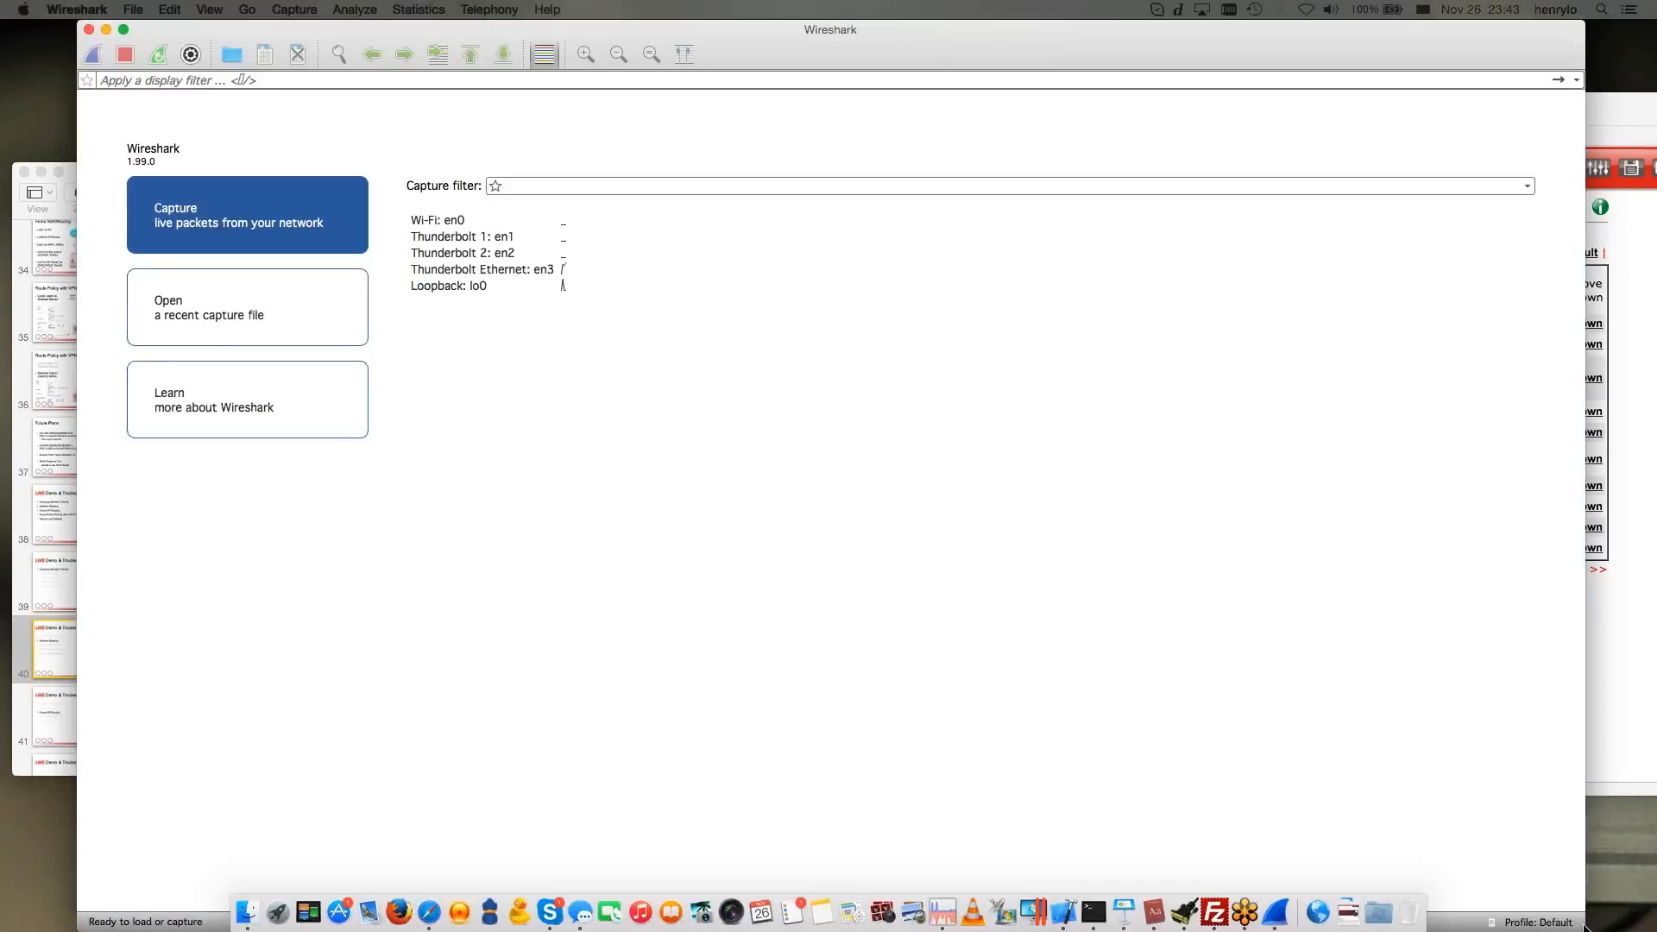
drag(1584, 927, 682, 835)
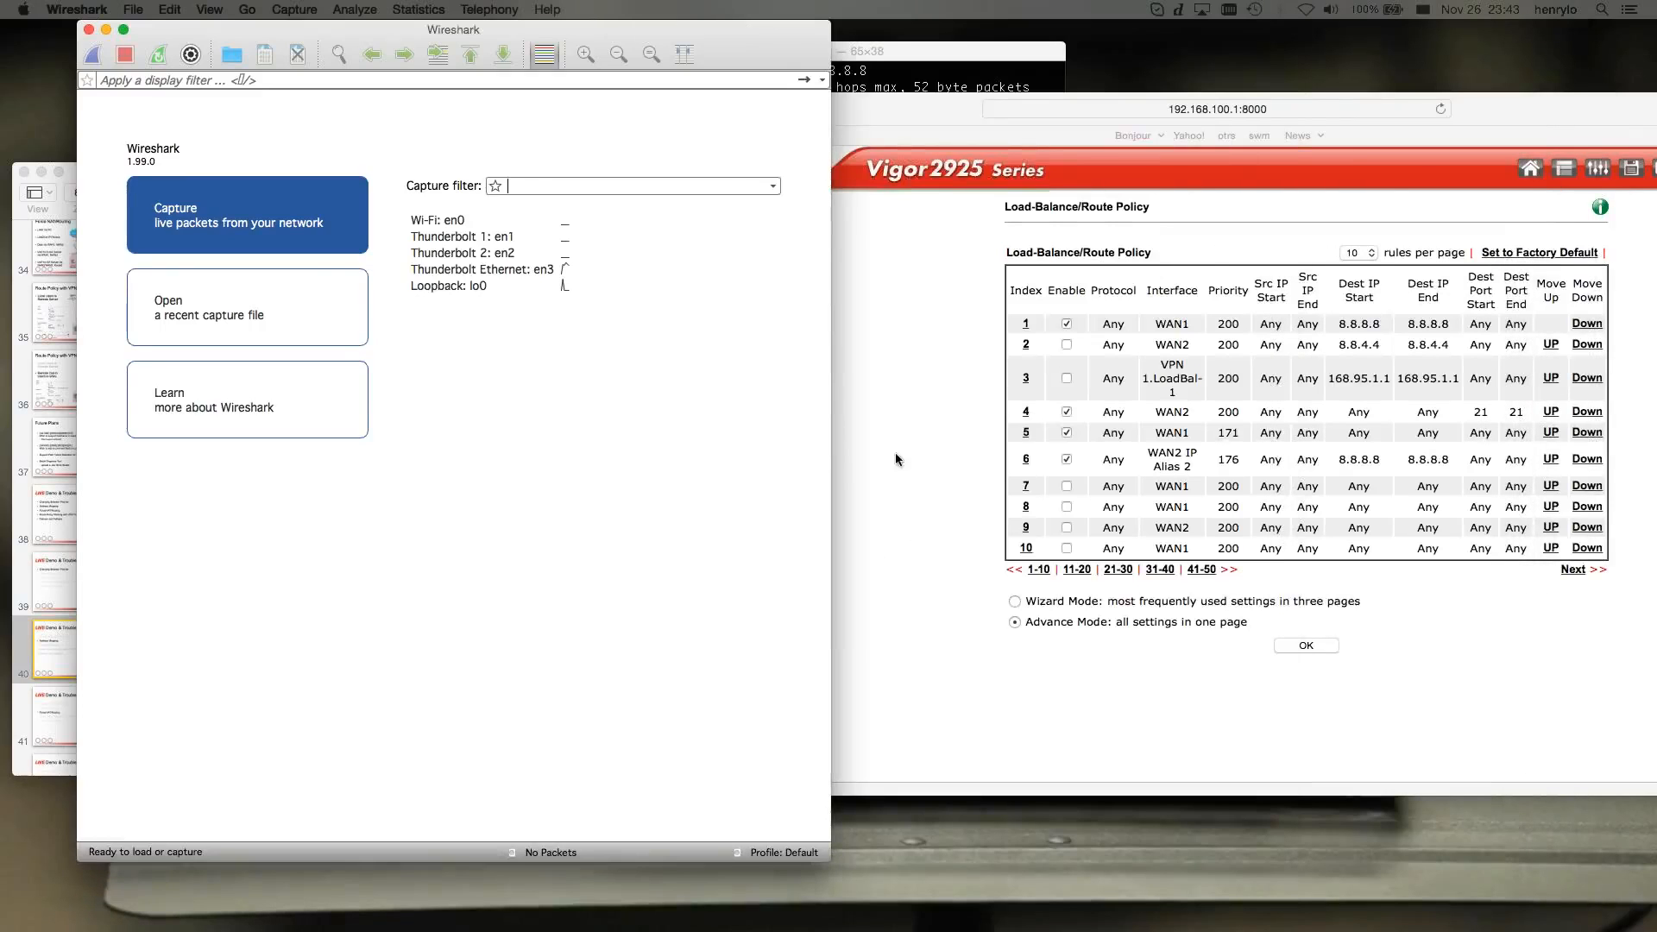
- Open the LAN Port Mirror settings in the router's web interface
click(894, 453)
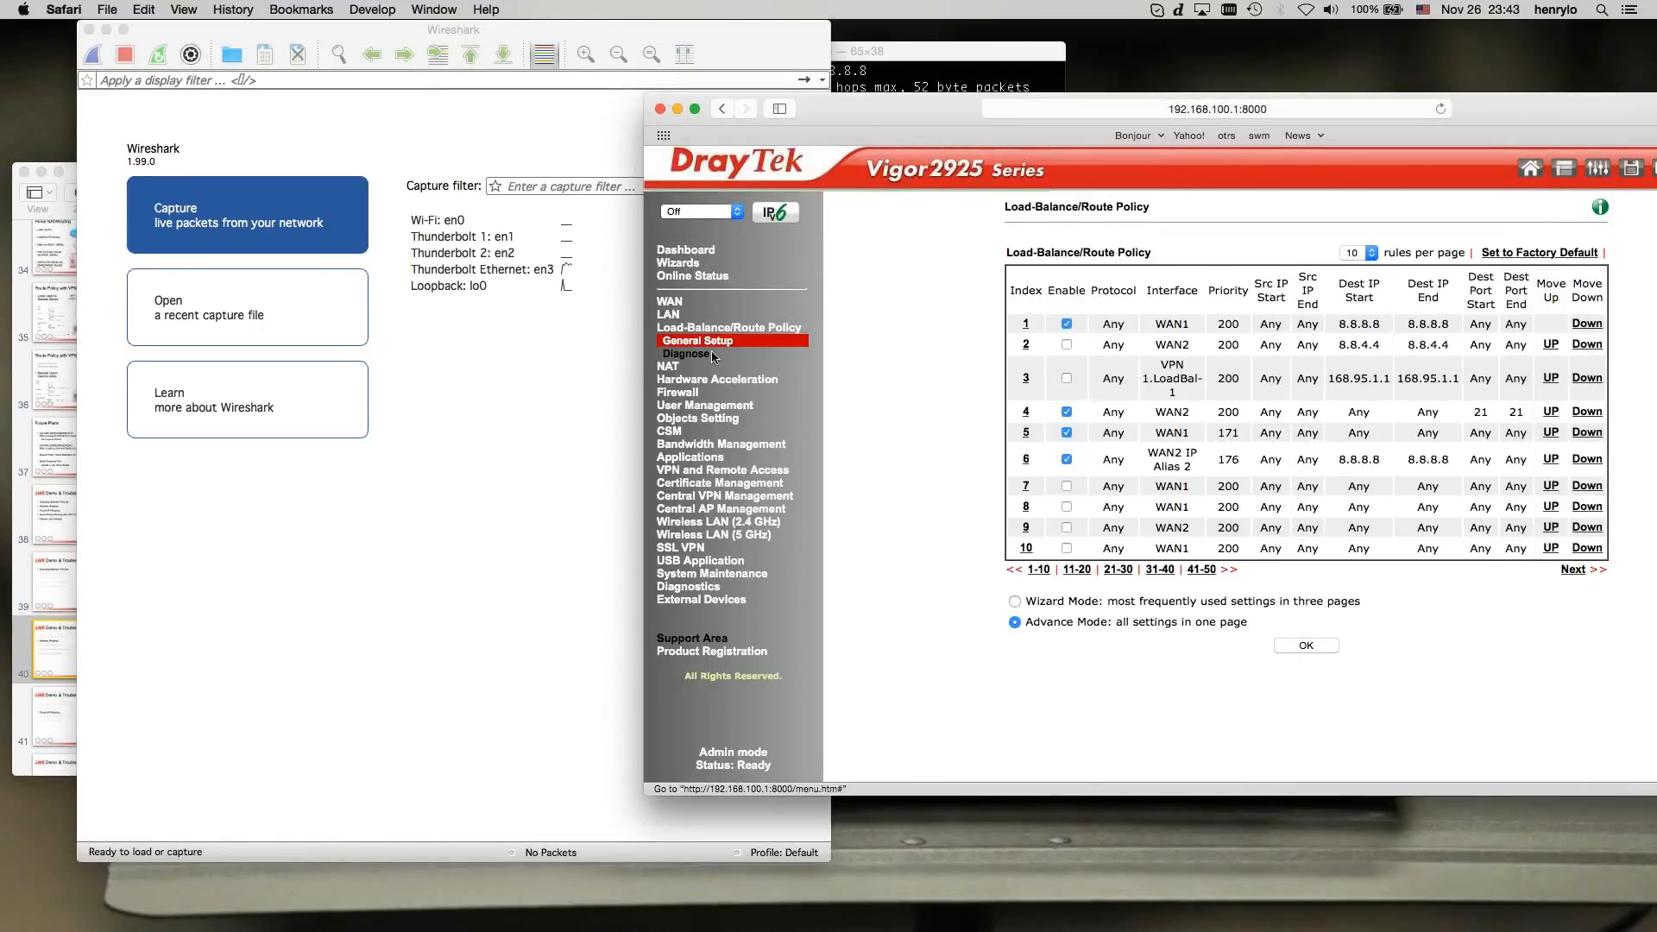
click(666, 316)
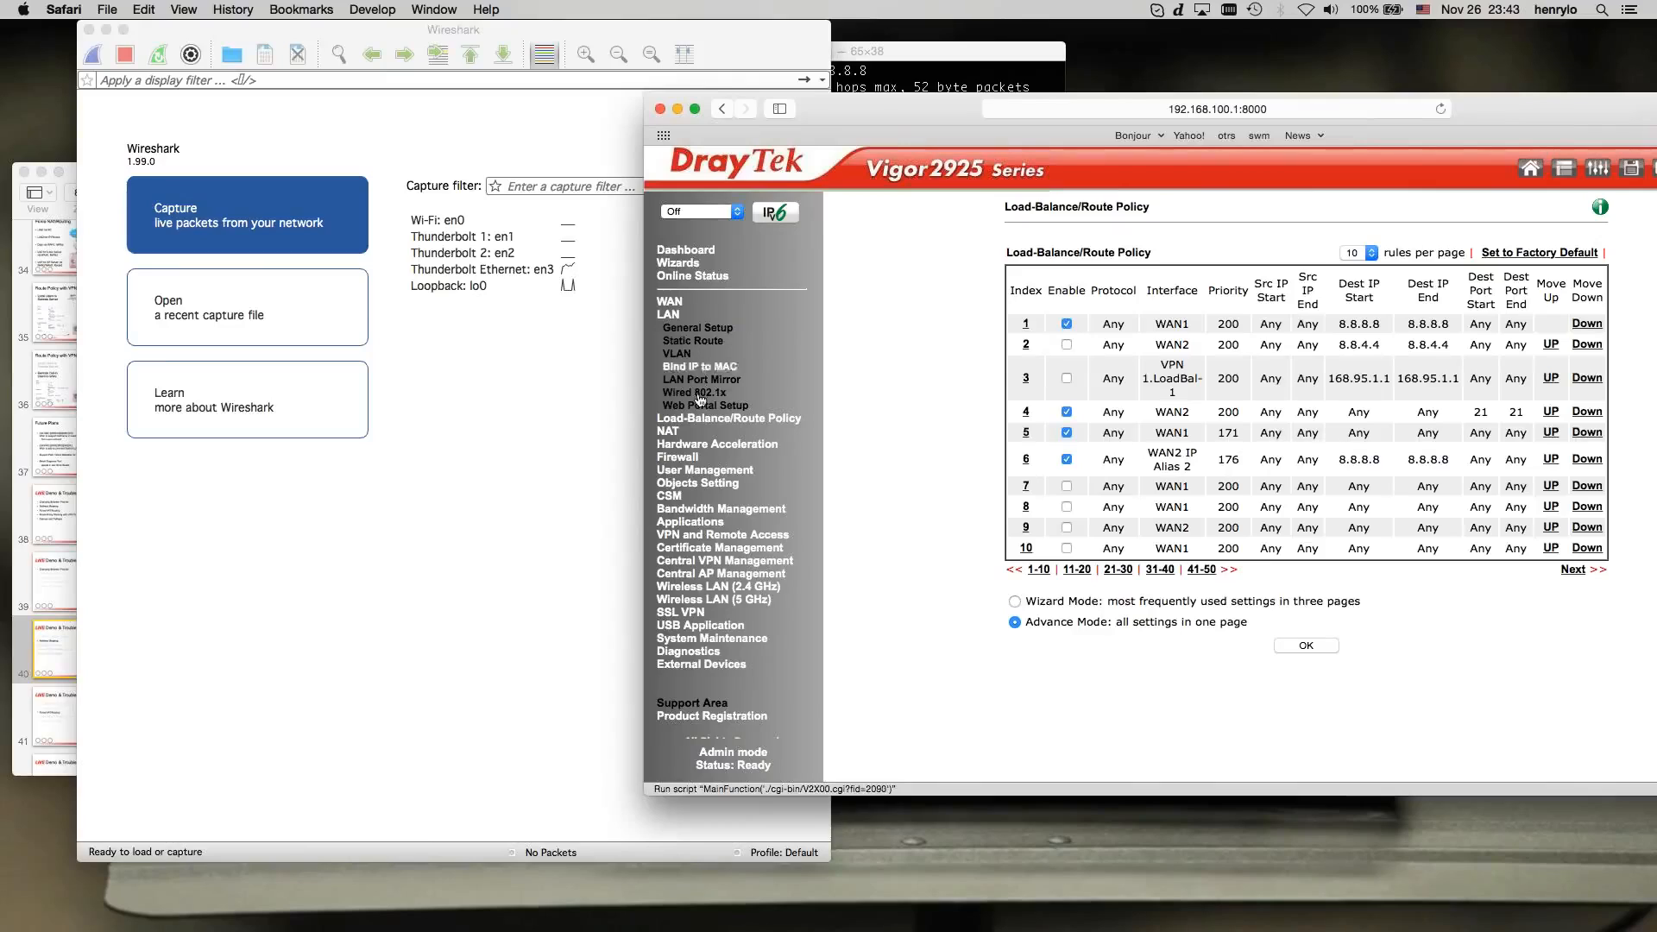
click(701, 379)
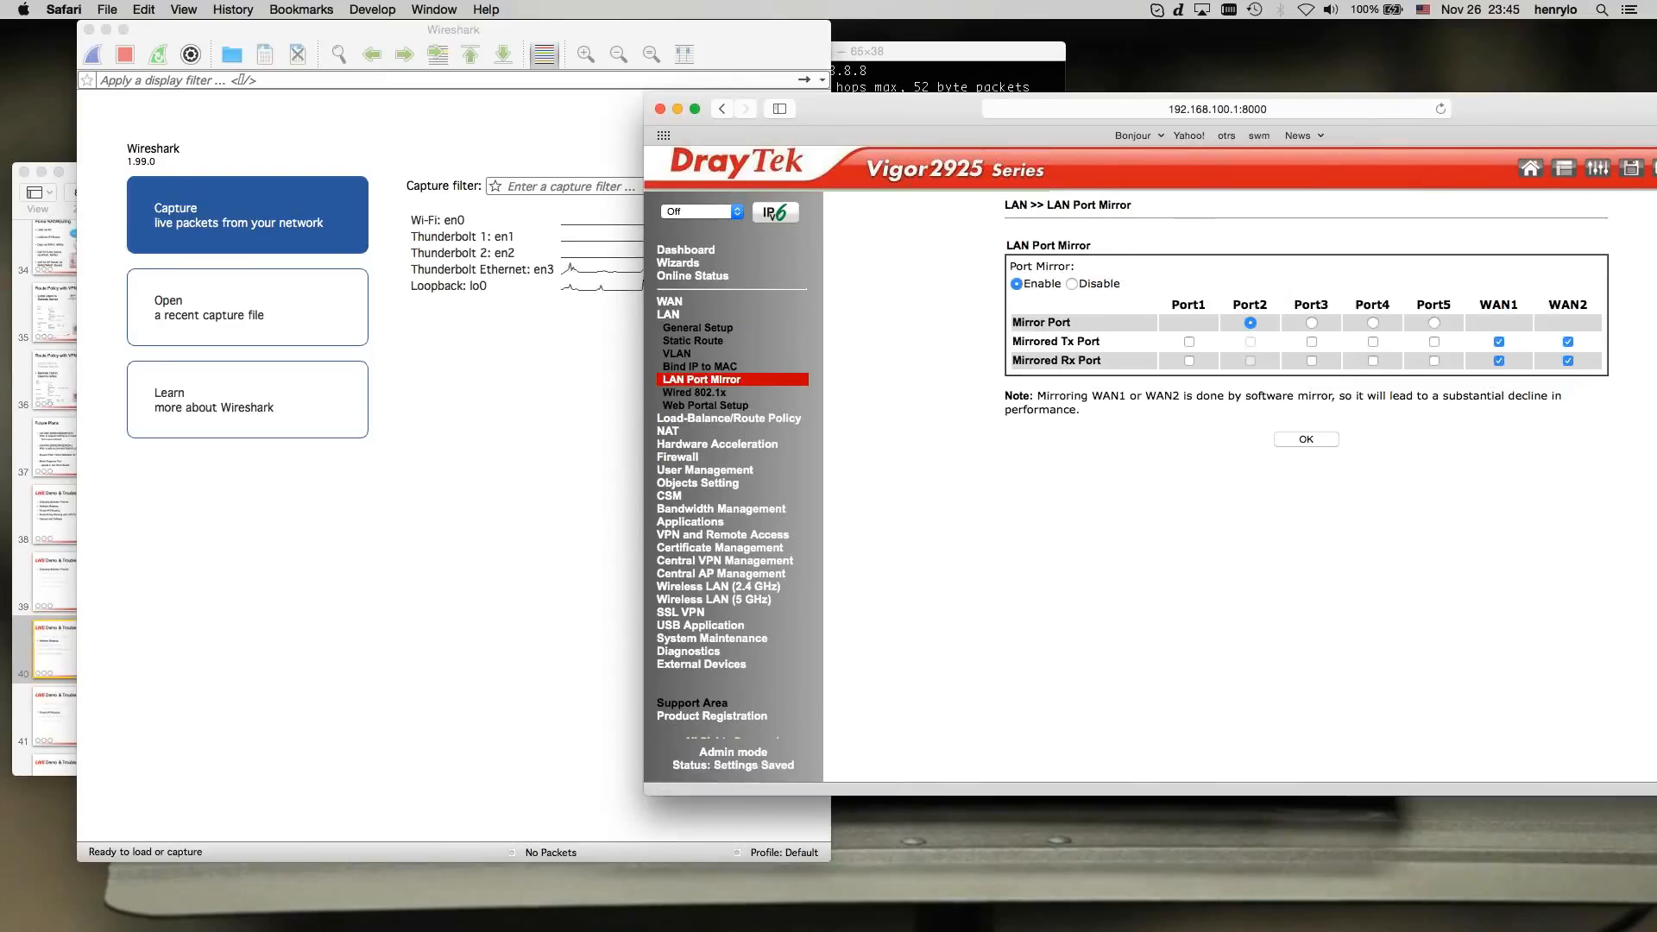
- In Wireshark, start capturing on Thunderbolt Ethernet: en3 and filter the packets by icmp
click(459, 337)
double_click(525, 271)
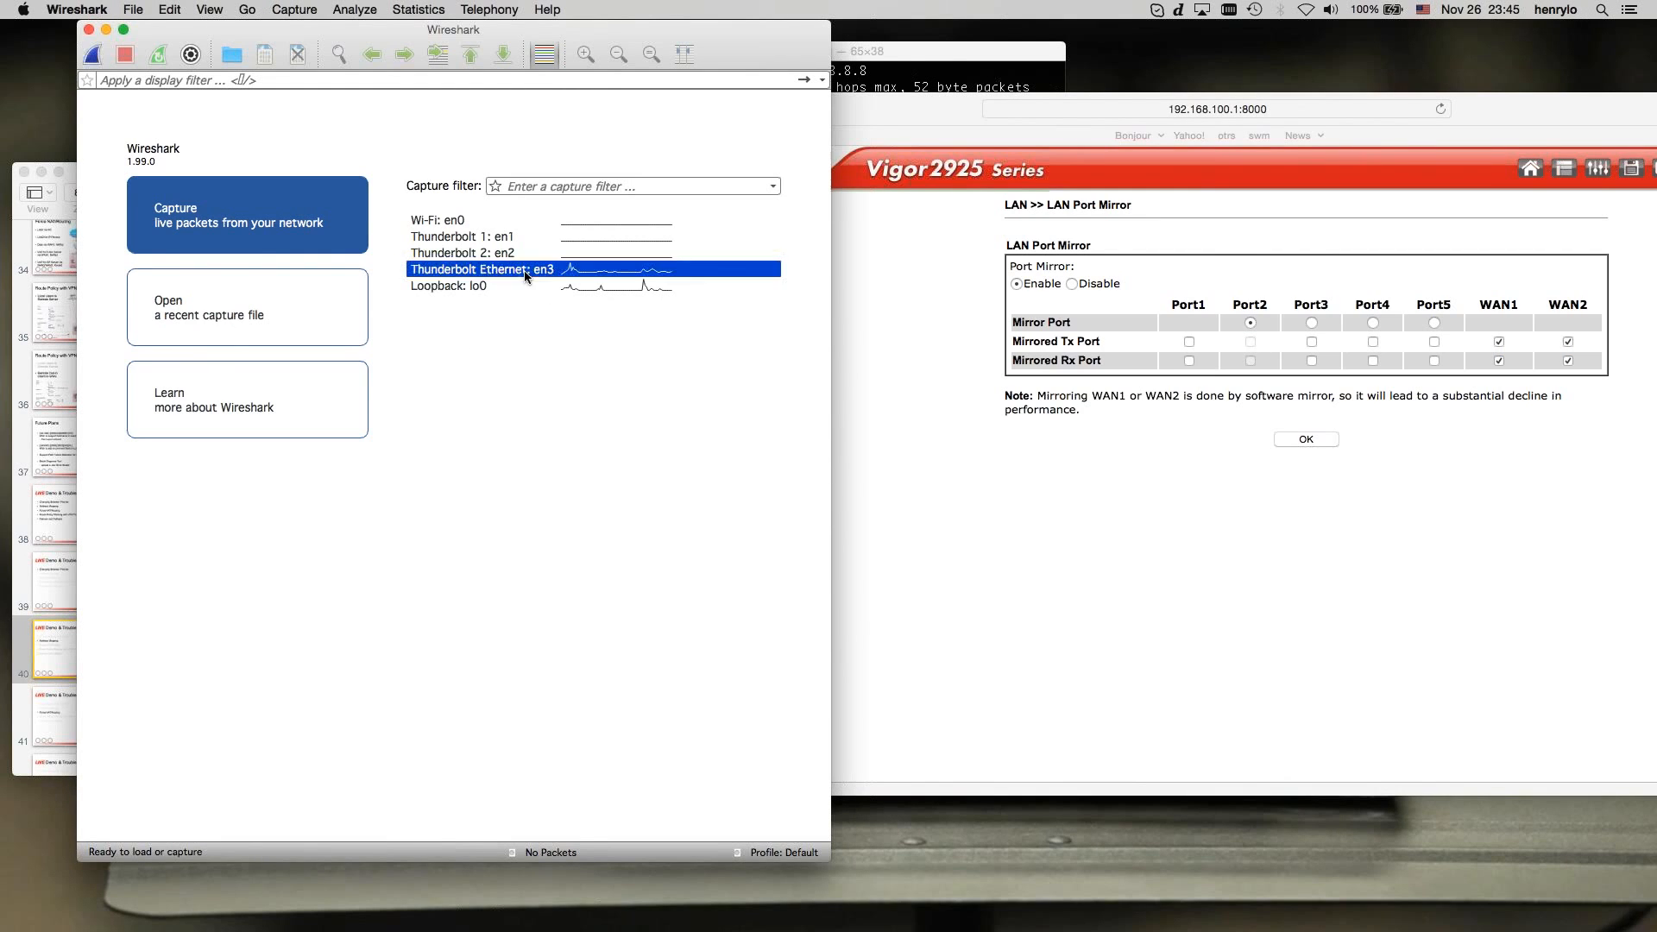
click(362, 81)
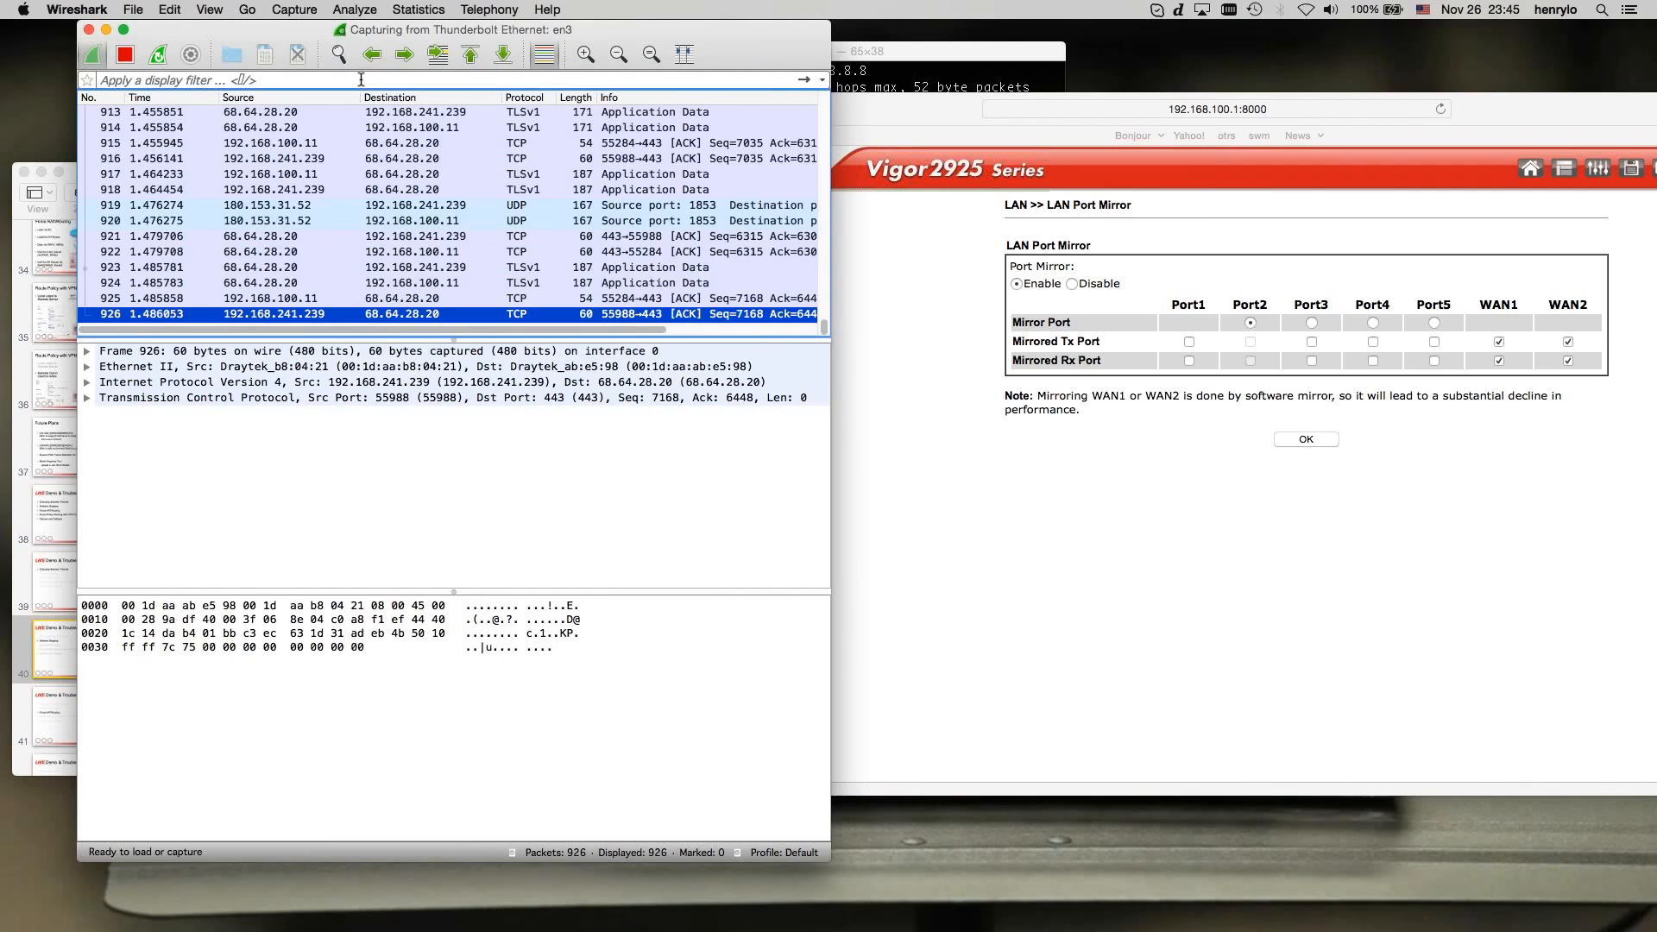
text(icmp)
key(Return)
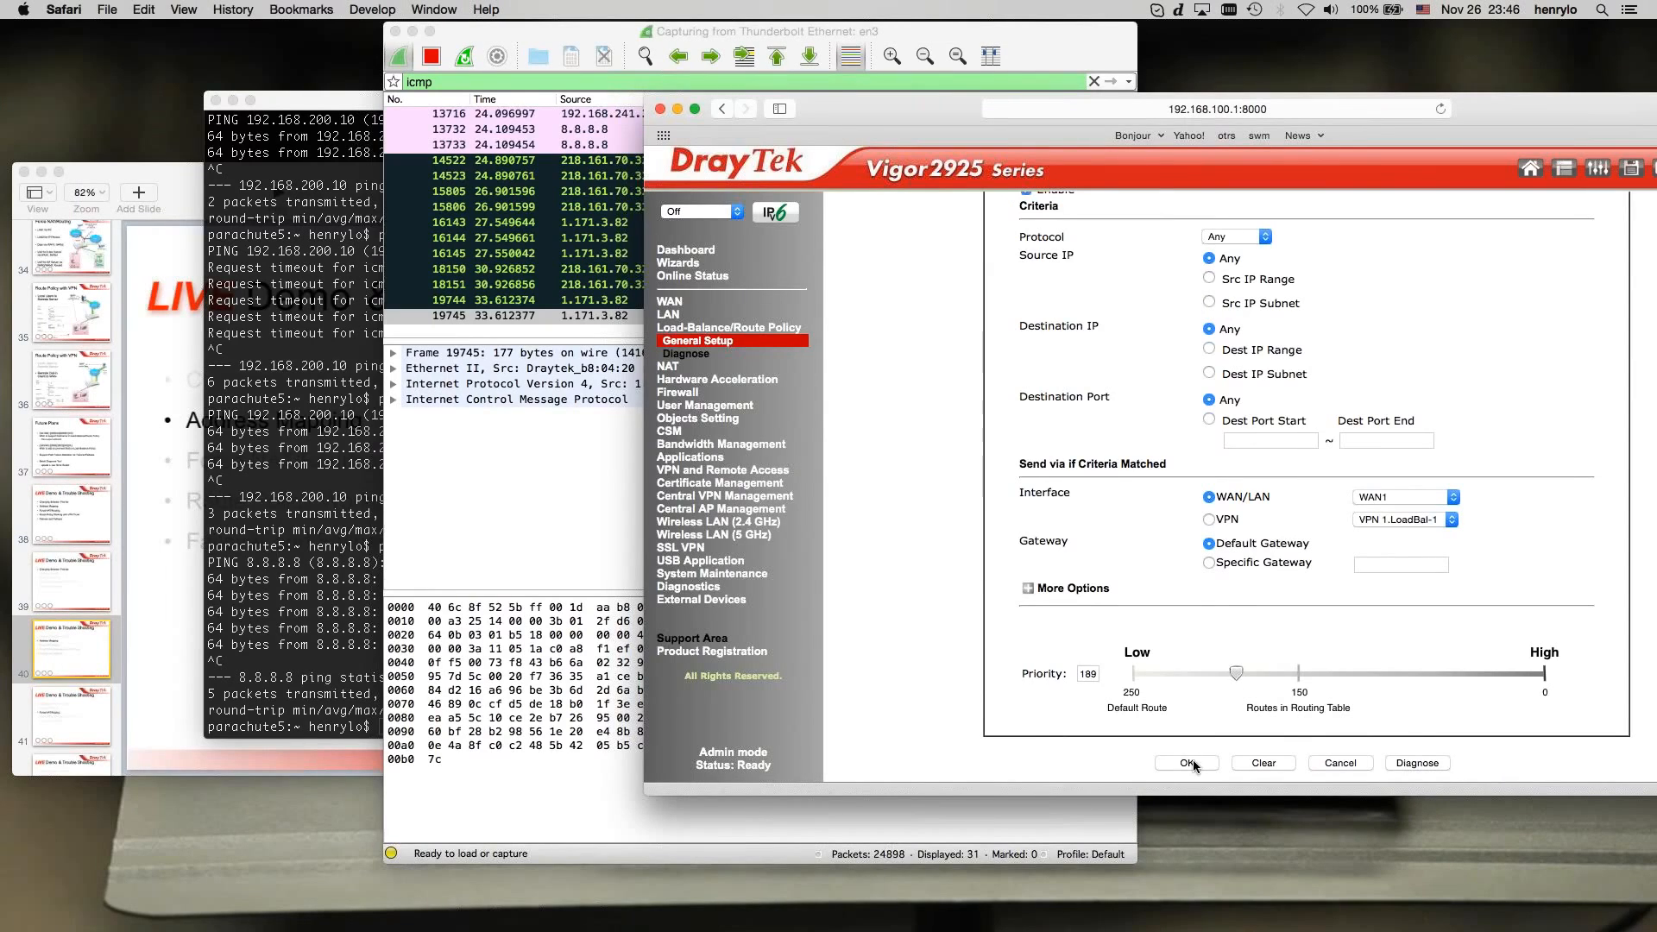
- Save route policy rule 5 with priority 189 and examine the ICMP packets of the ping to 8.8.8.8 in Wireshark
click(1188, 763)
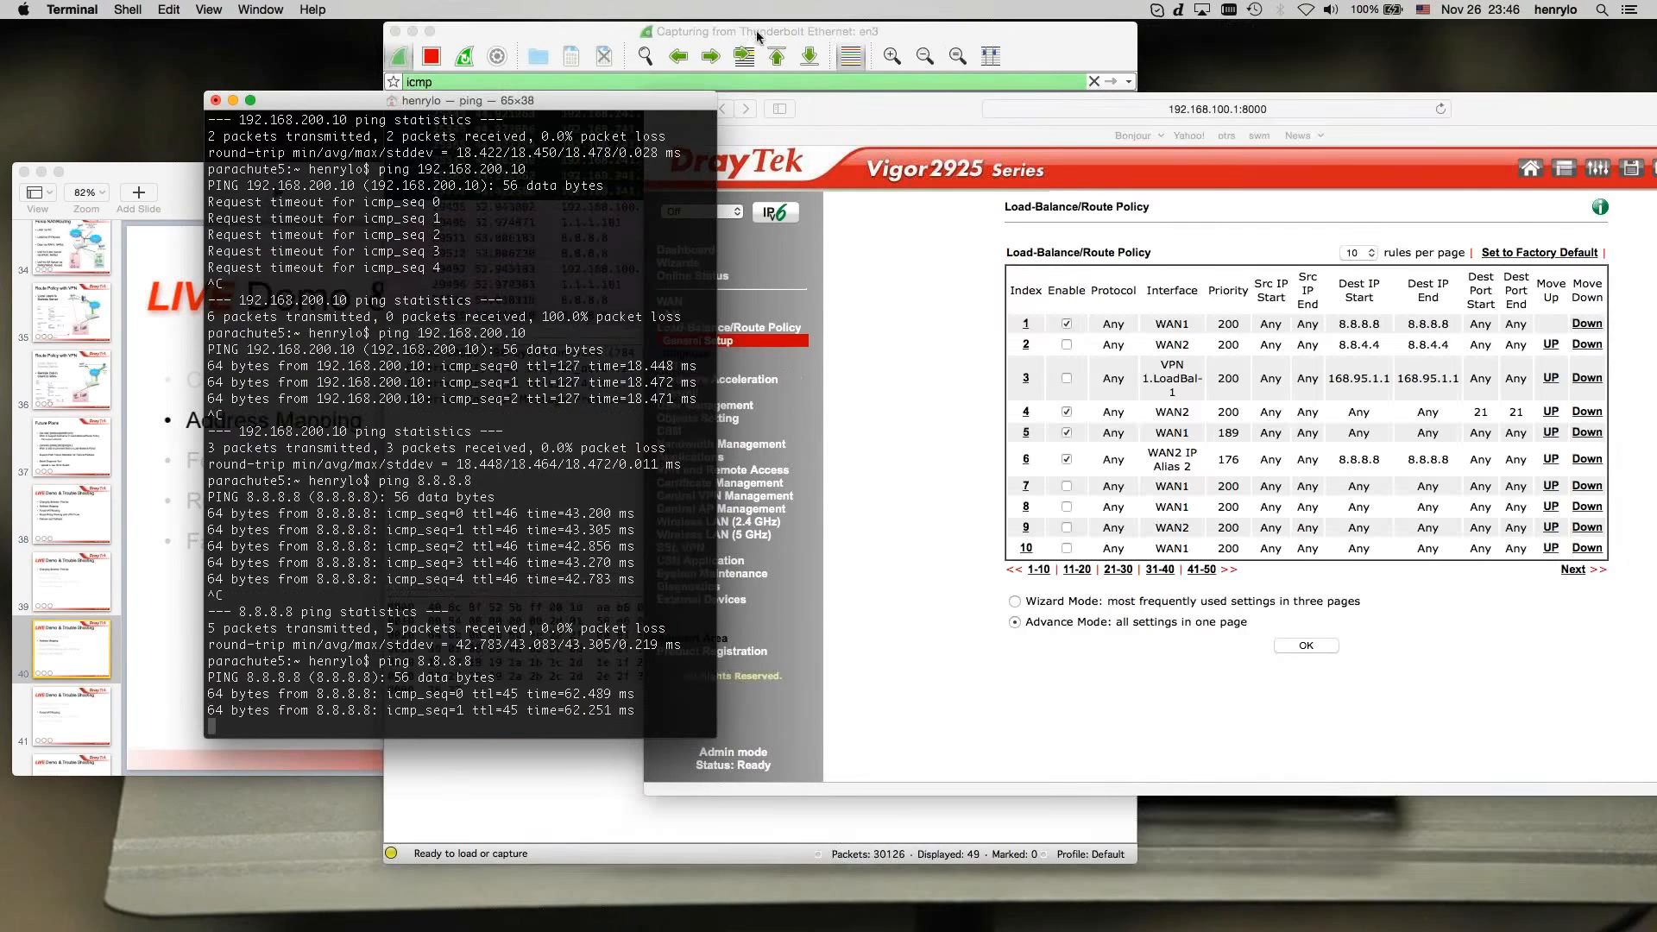
key(super+Tab)
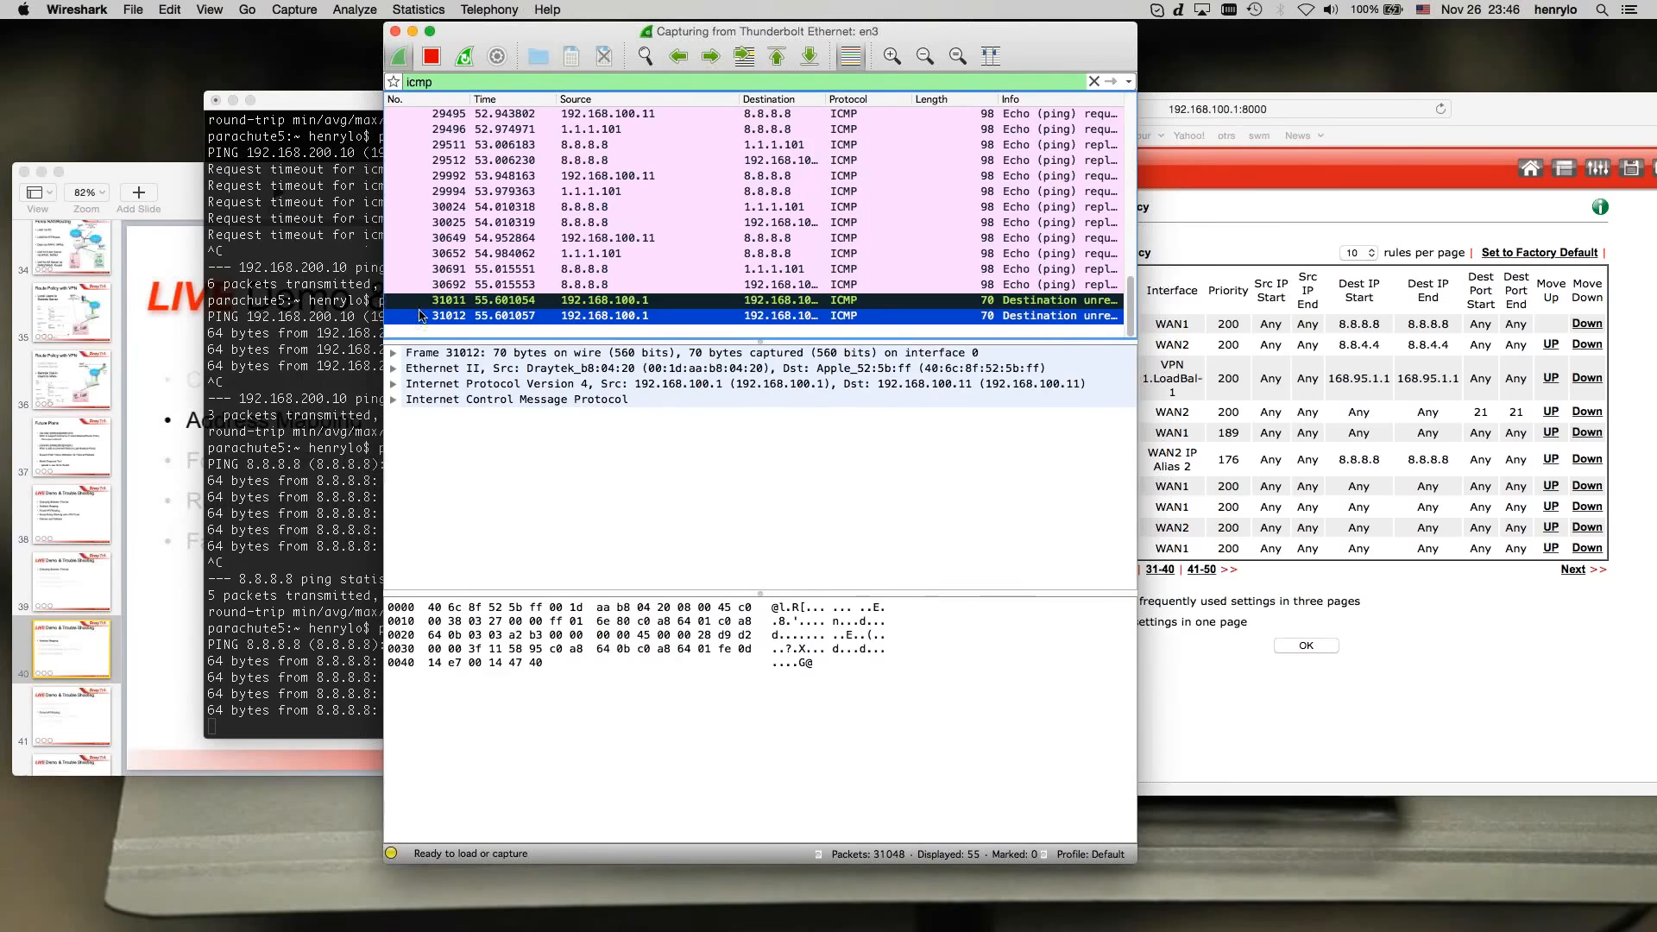
click(300, 432)
text(D)
click(836, 277)
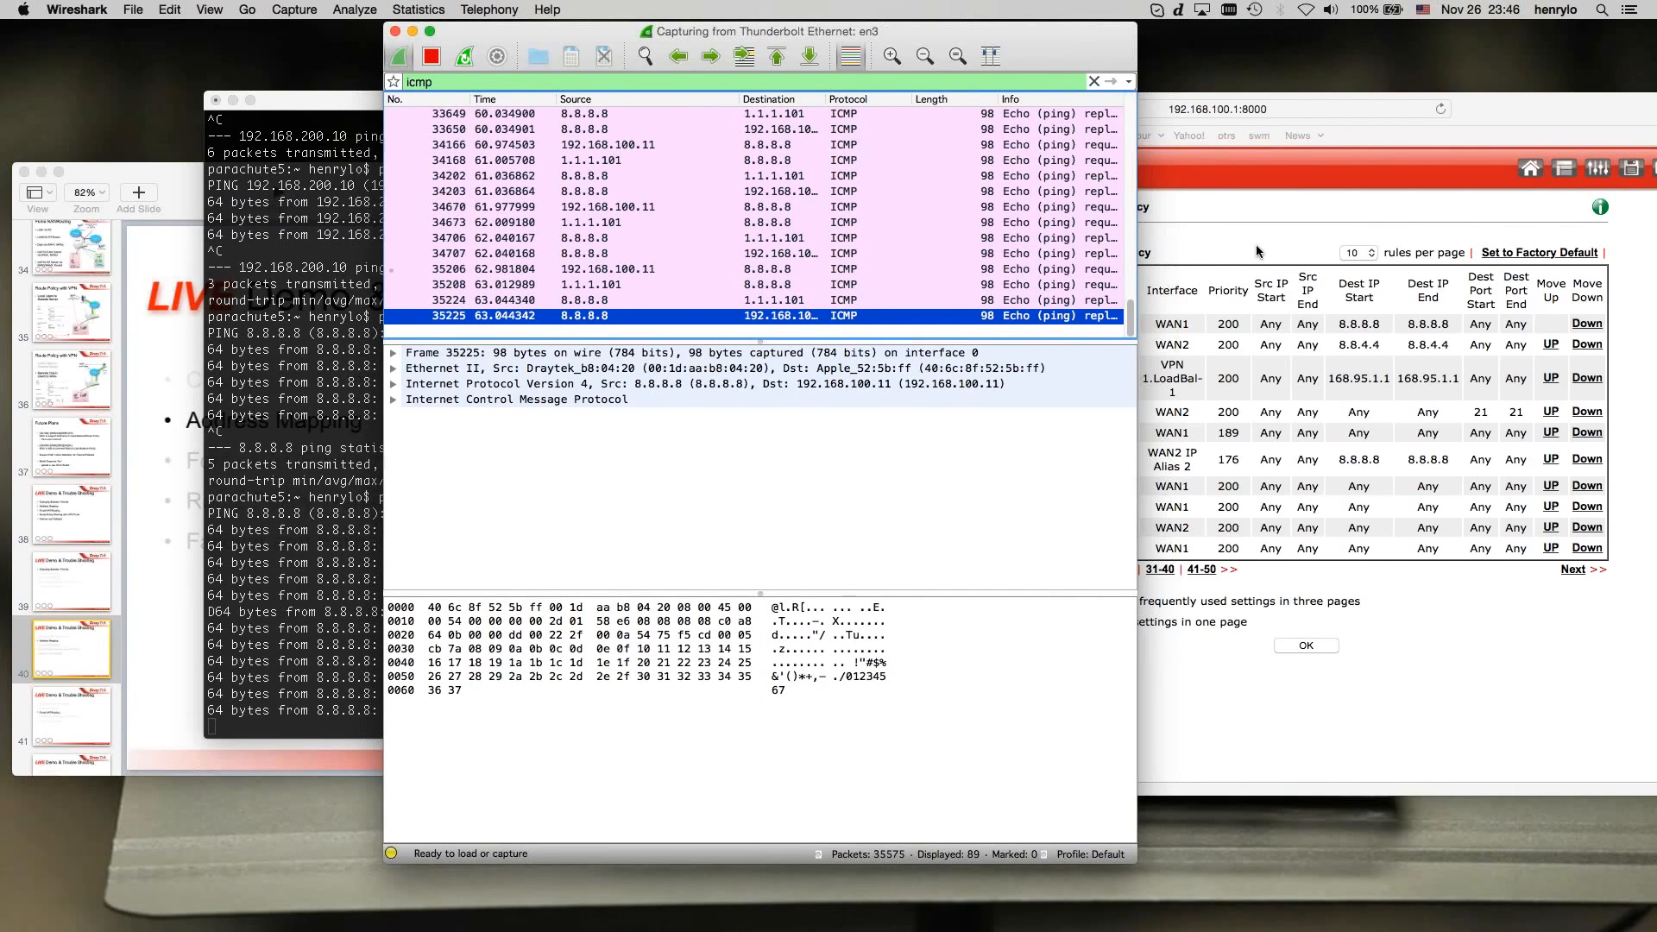
- Change route policy rule 6's WAN2 alias to 3-1.1.1.102, save the rule, and check the source address in the Wireshark capture
click(1215, 276)
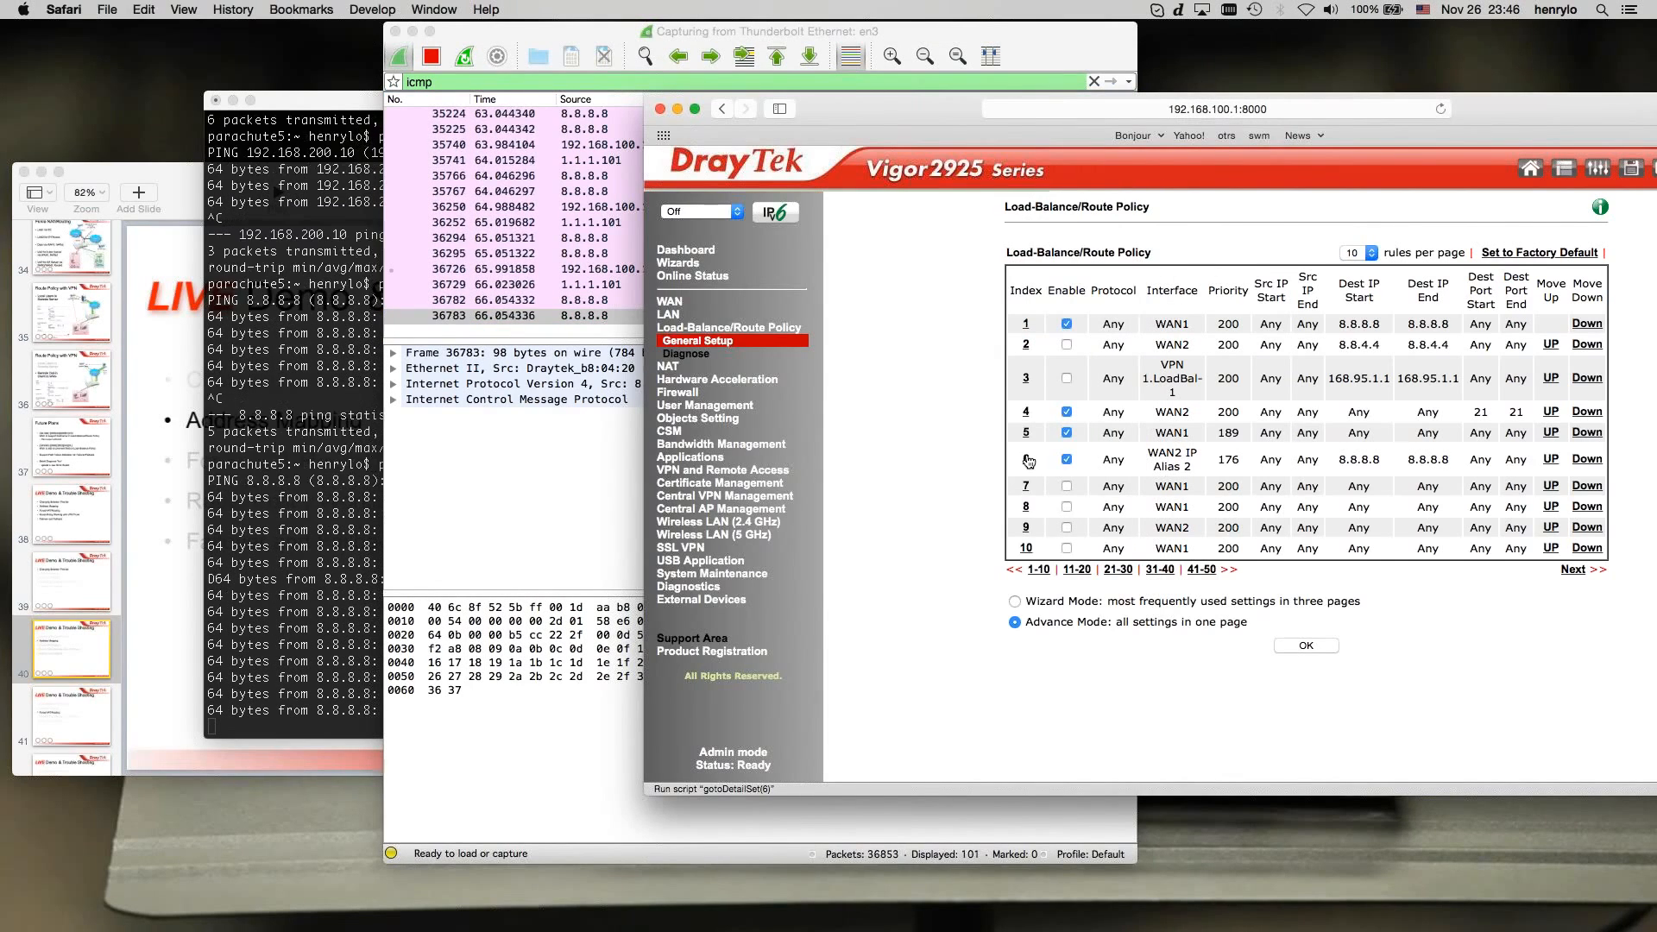
click(1029, 459)
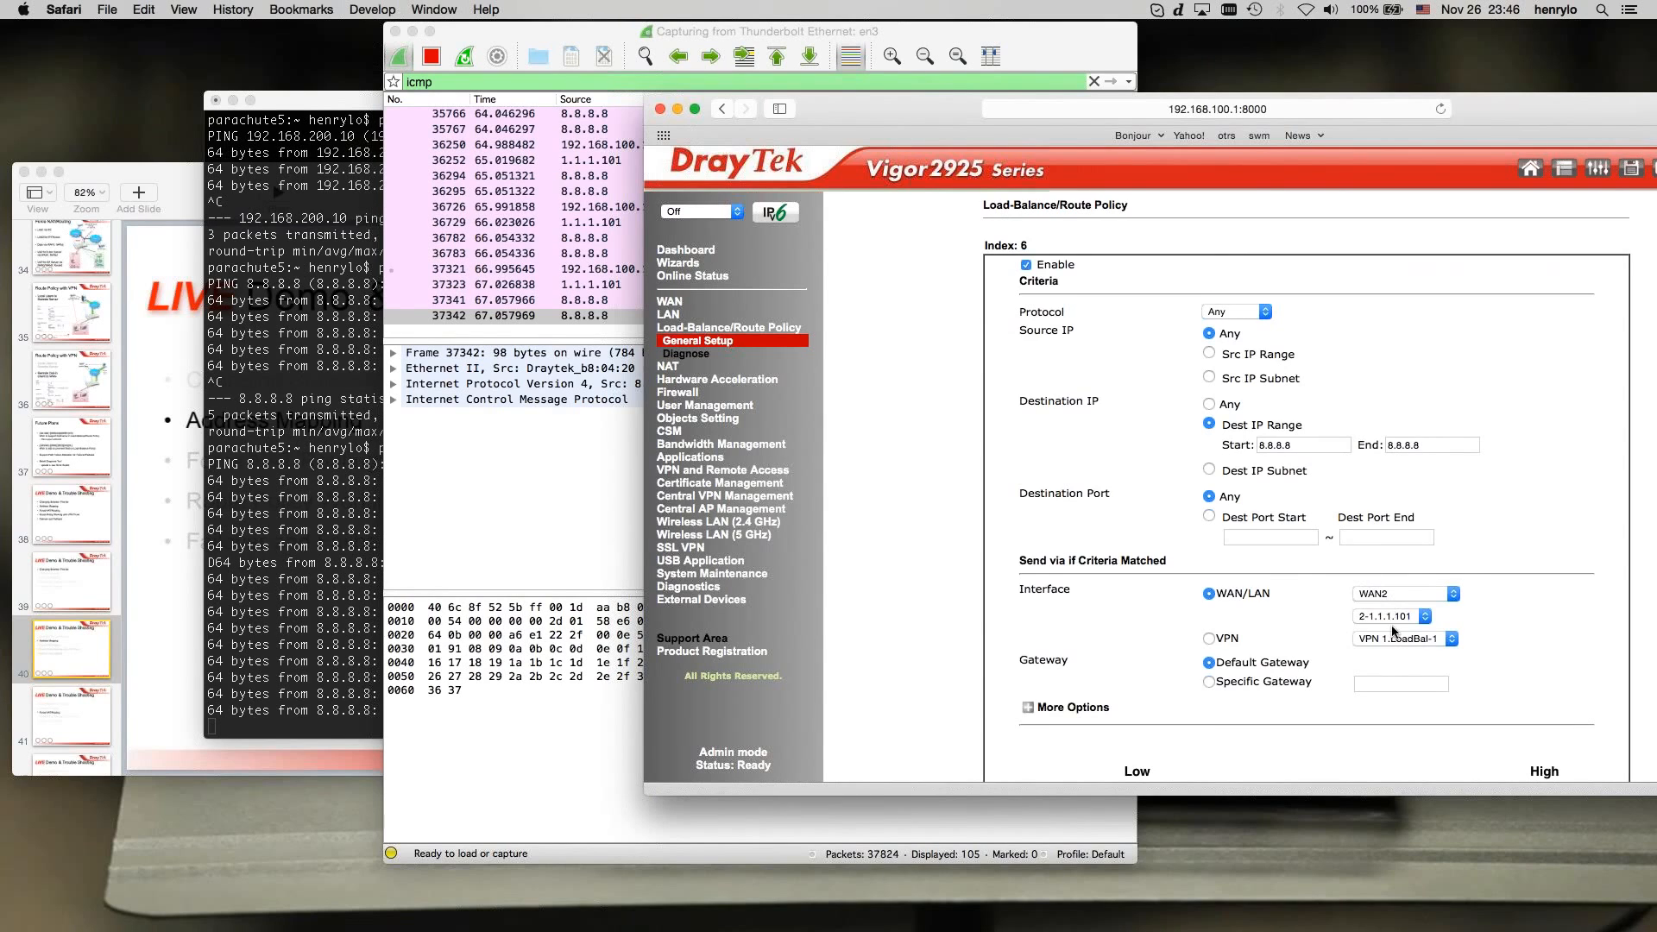
click(1405, 618)
click(1389, 630)
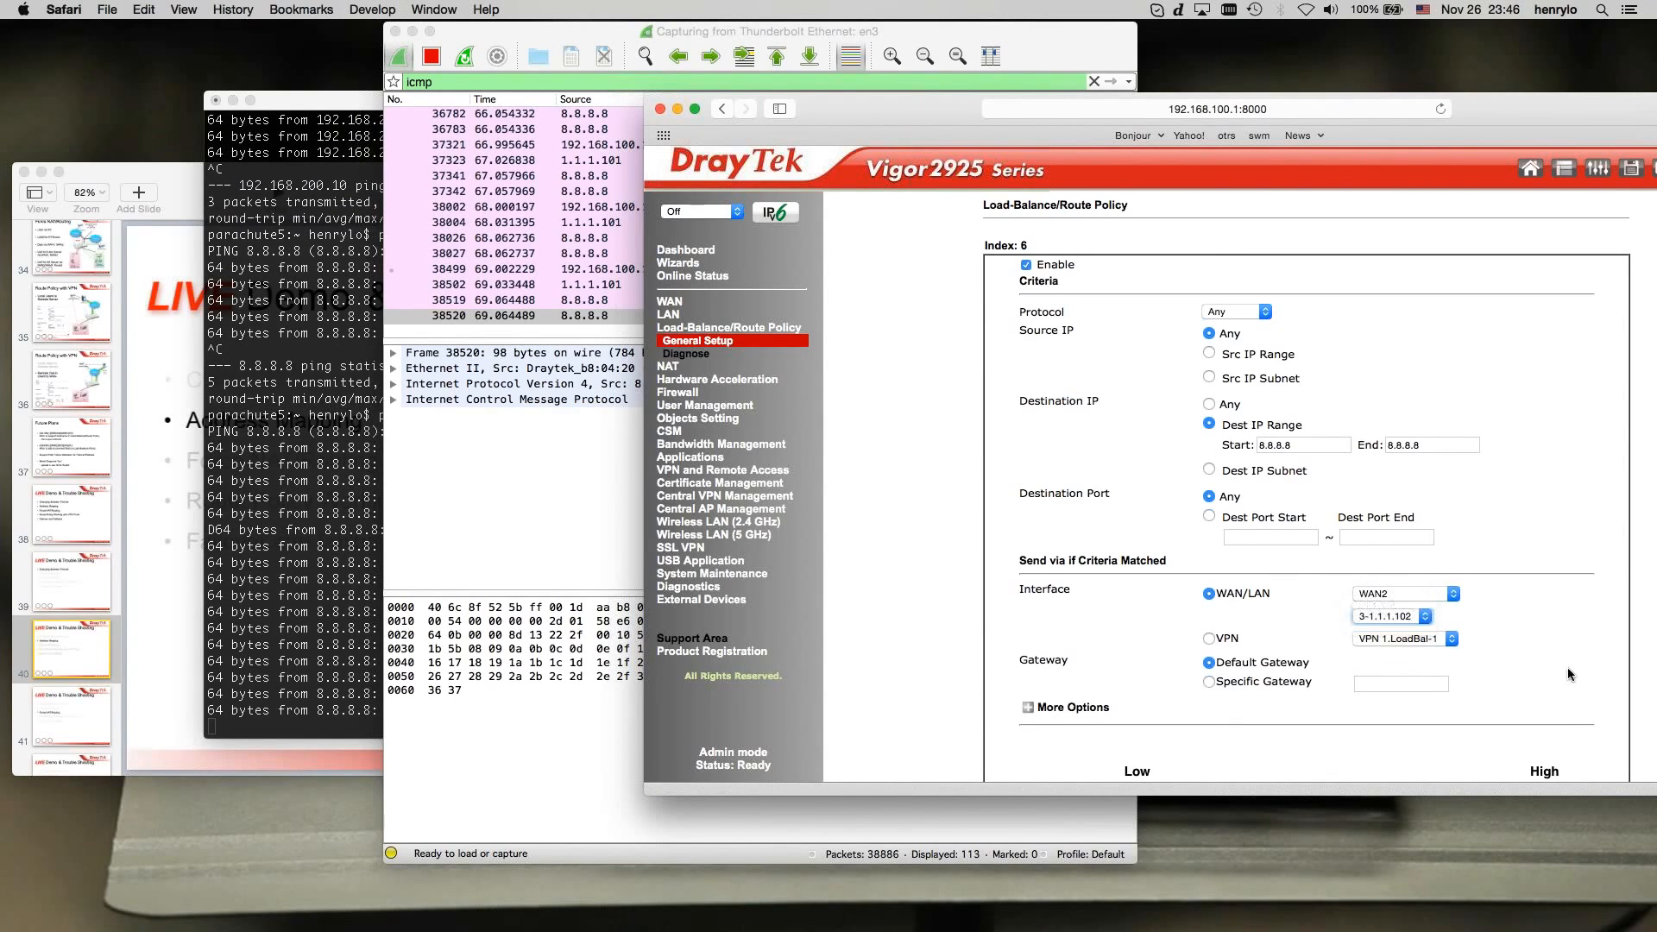
scroll(1259, 738, down, 3)
click(1187, 706)
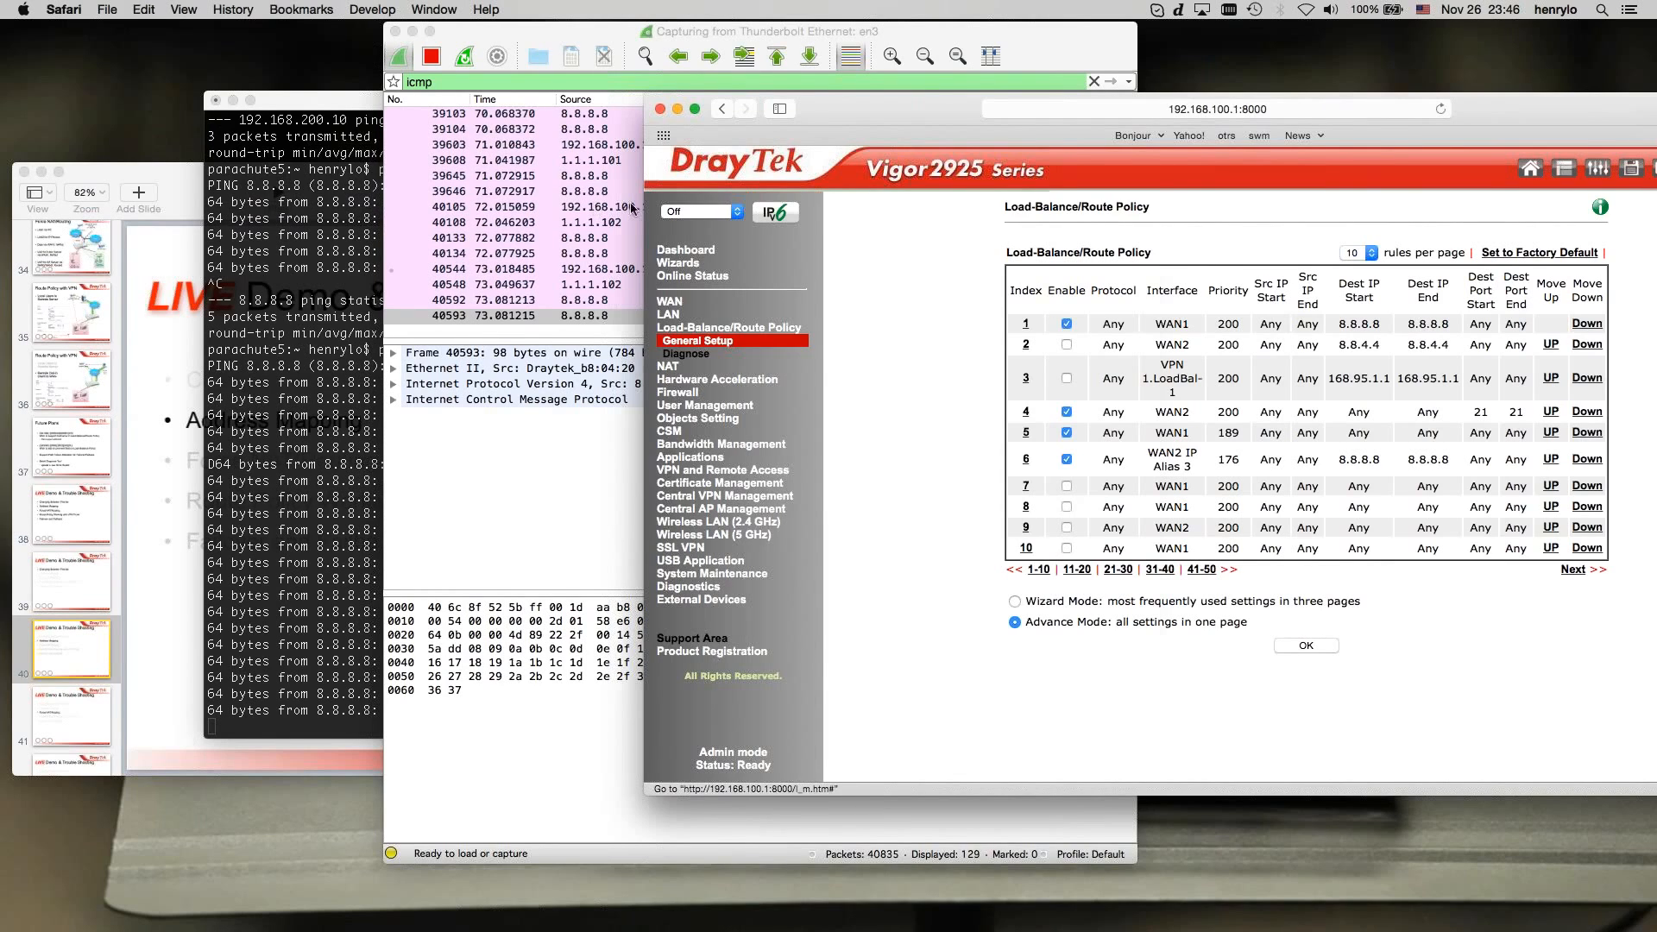
click(618, 281)
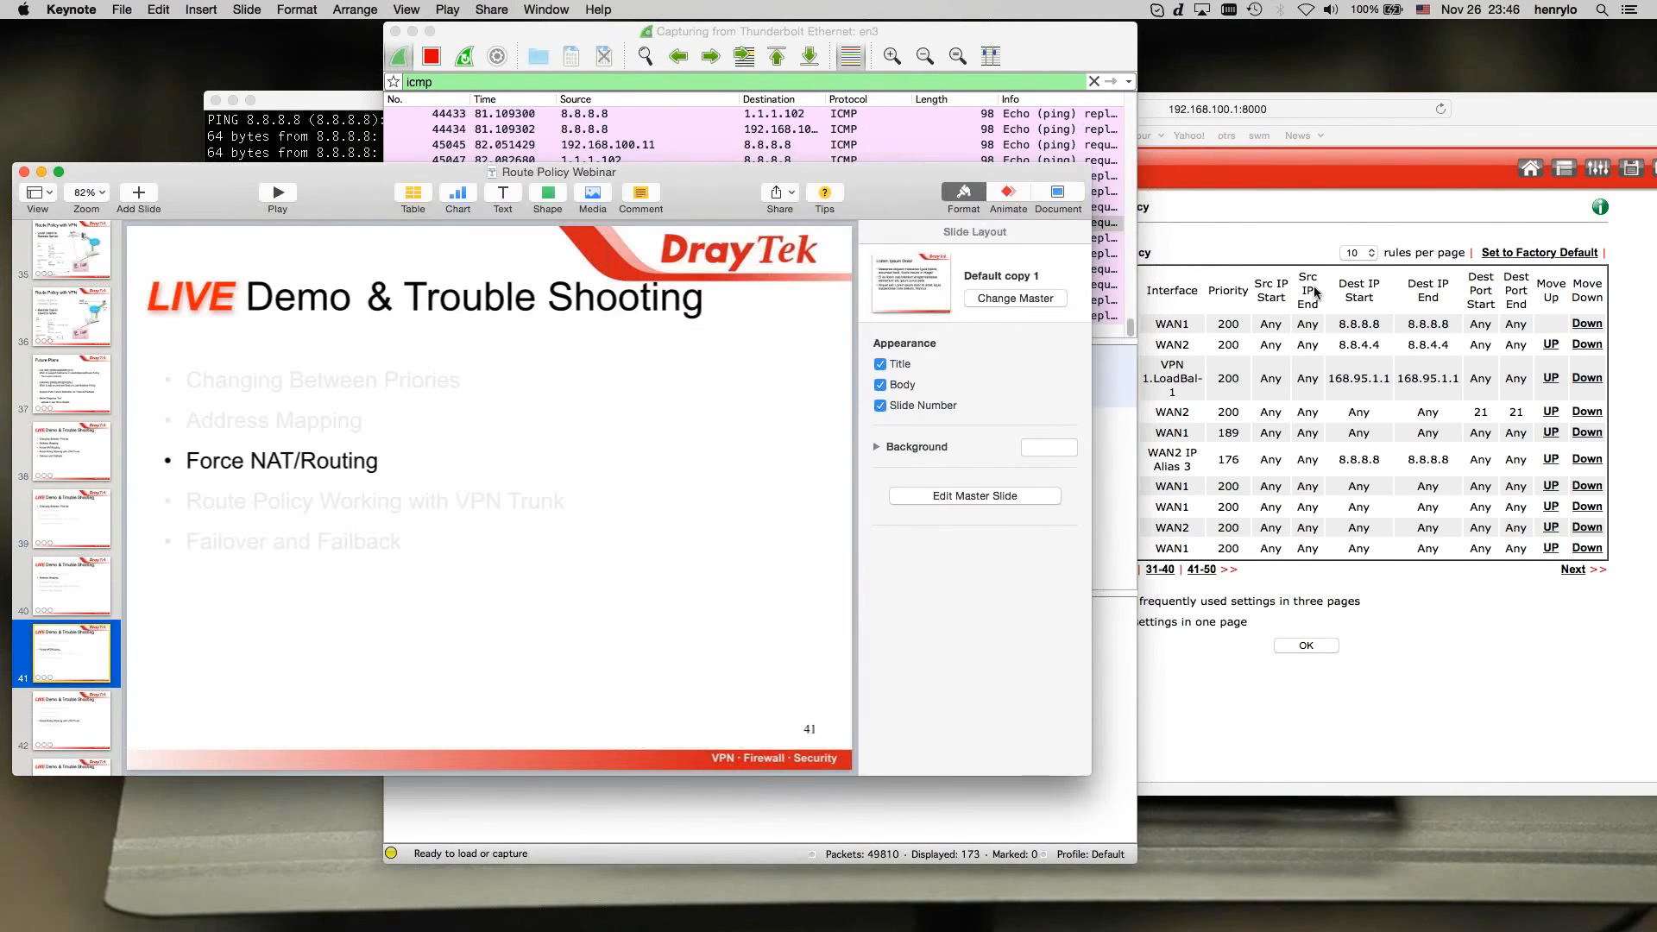
- Enable route policy rule 2 for destination 8.8.4.4, set its packet forwarding to Force Routing, and save the rule
click(1313, 290)
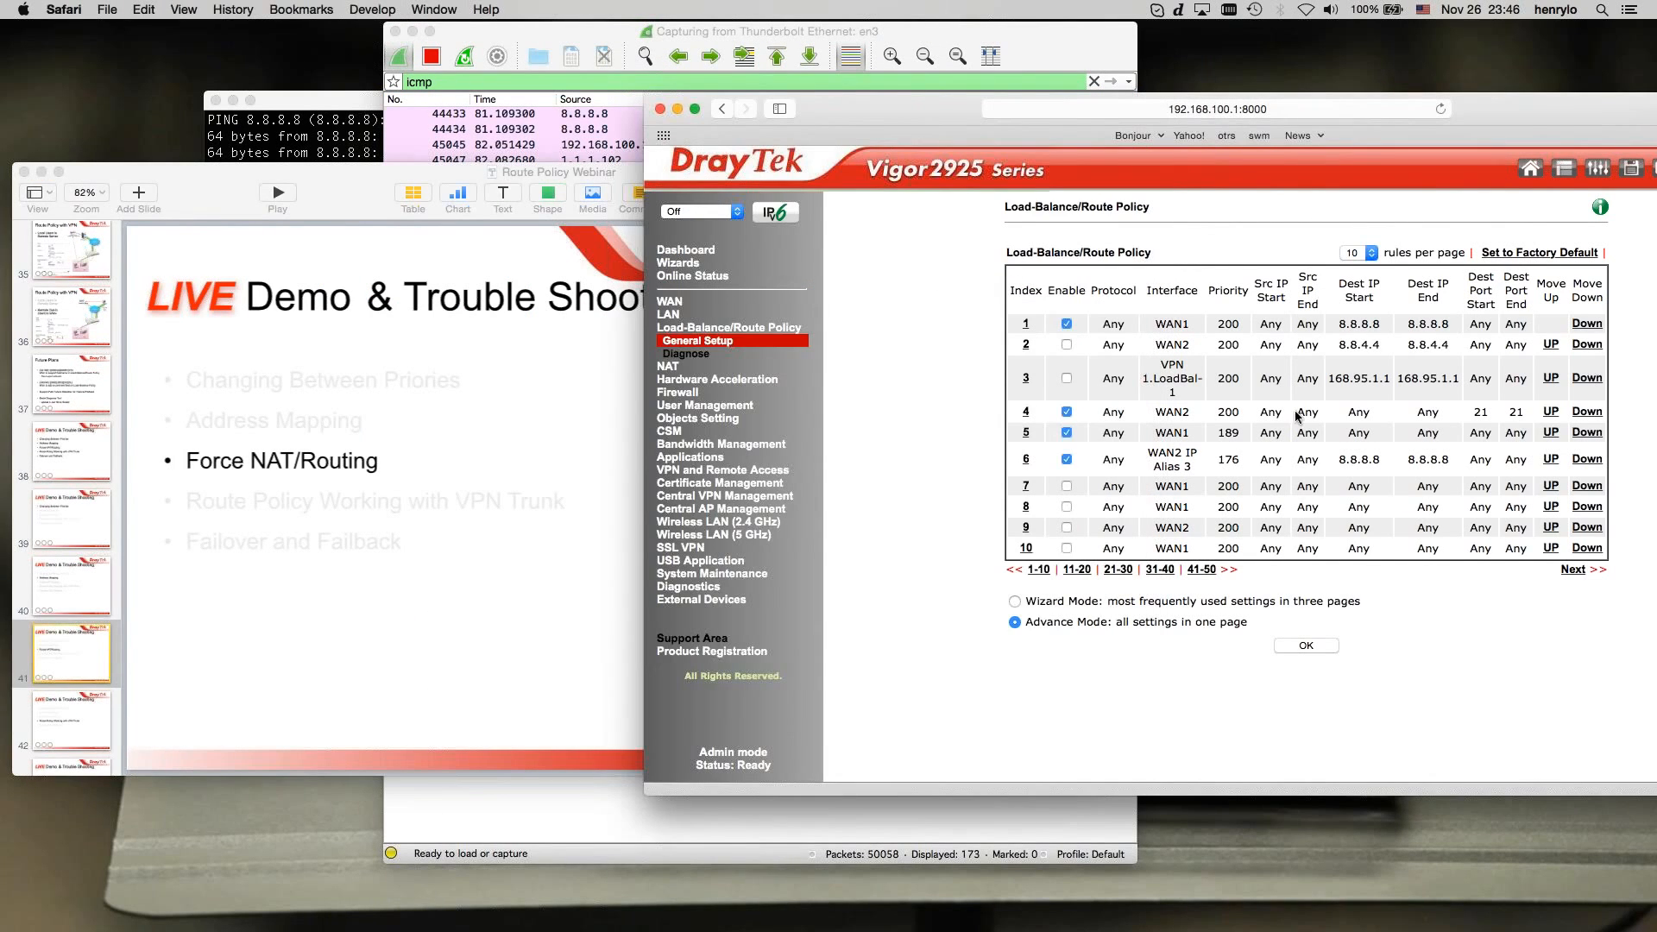
click(1026, 344)
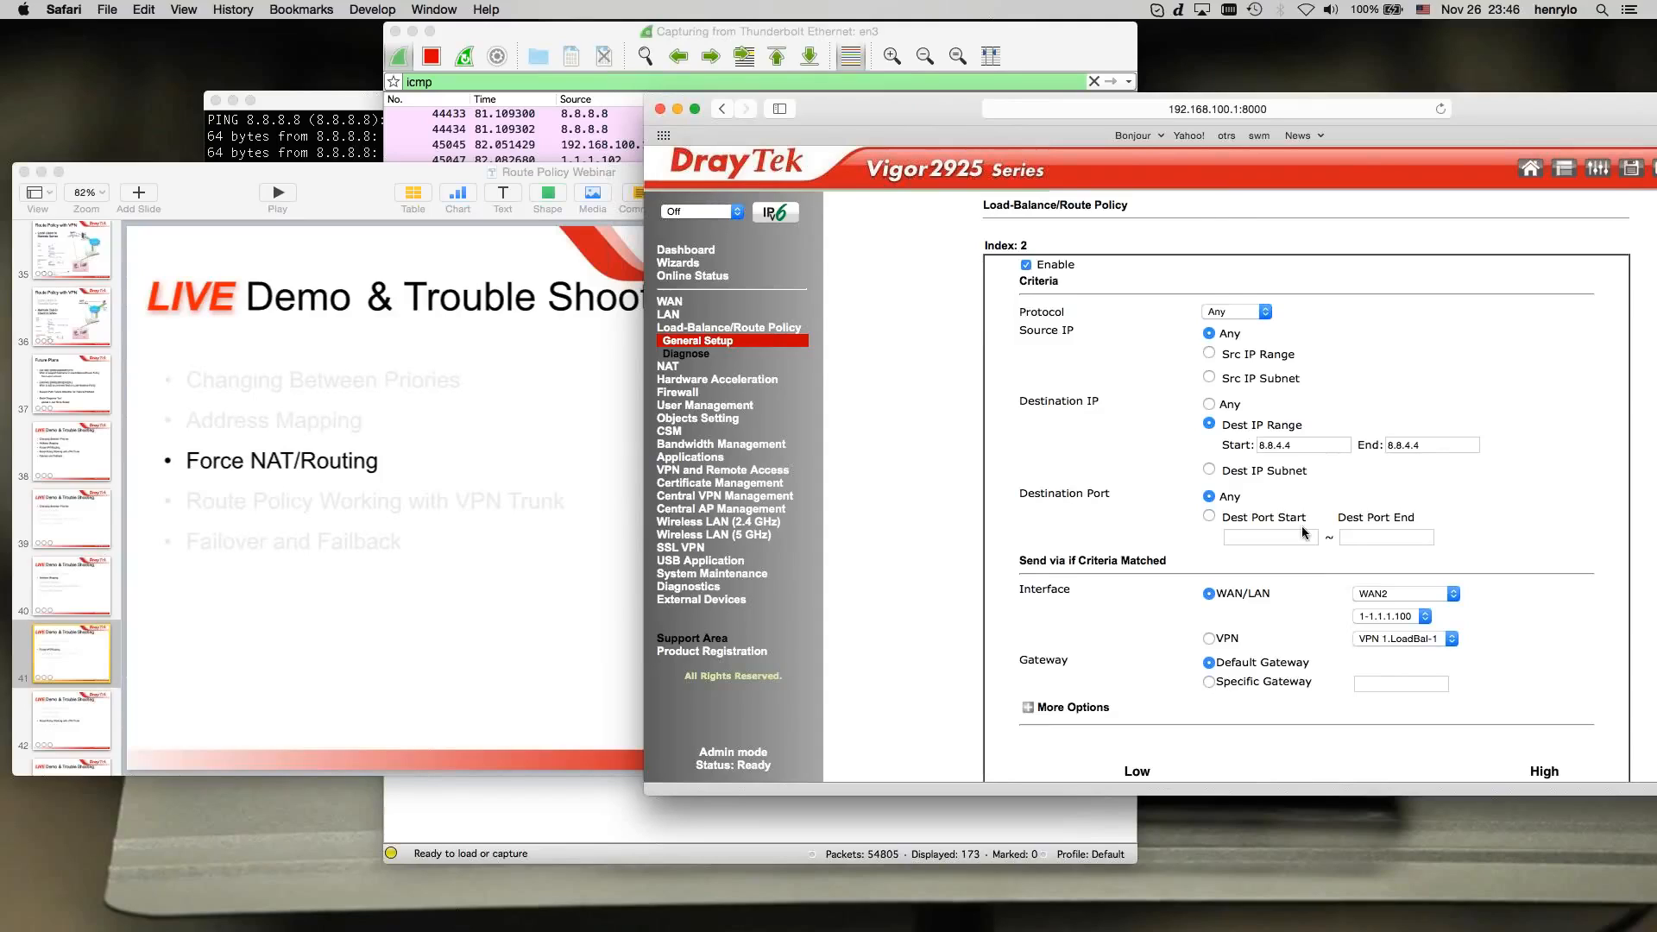
scroll(1068, 546, down, 5)
click(1028, 531)
click(1209, 589)
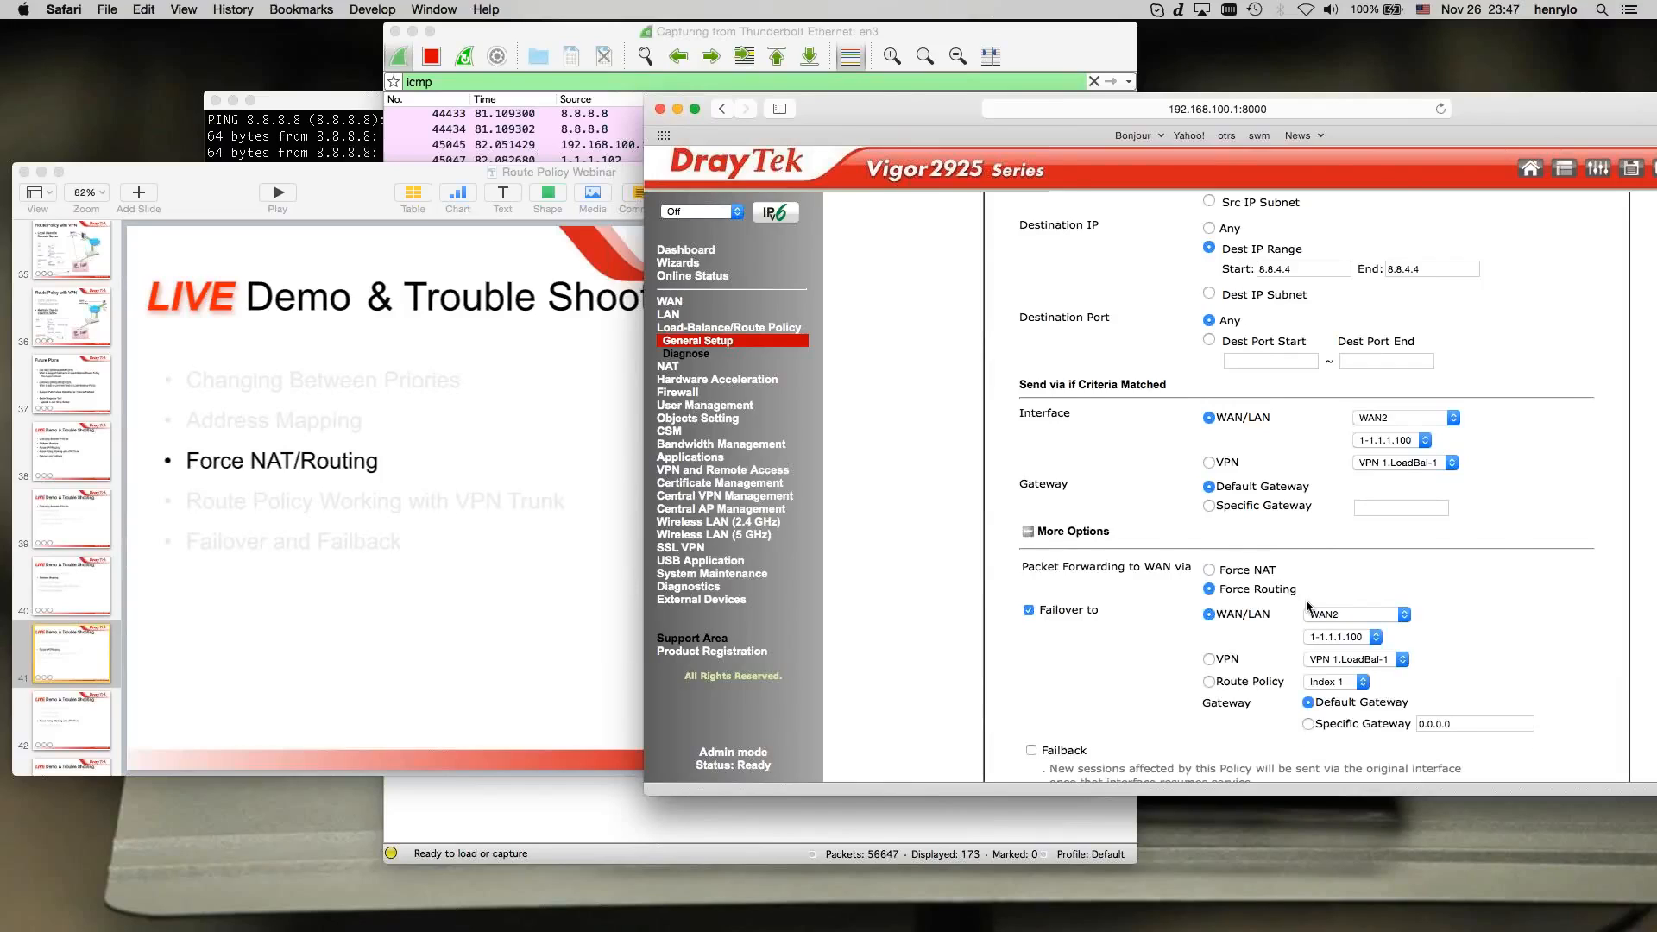
scroll(1308, 607, down, 5)
click(1188, 707)
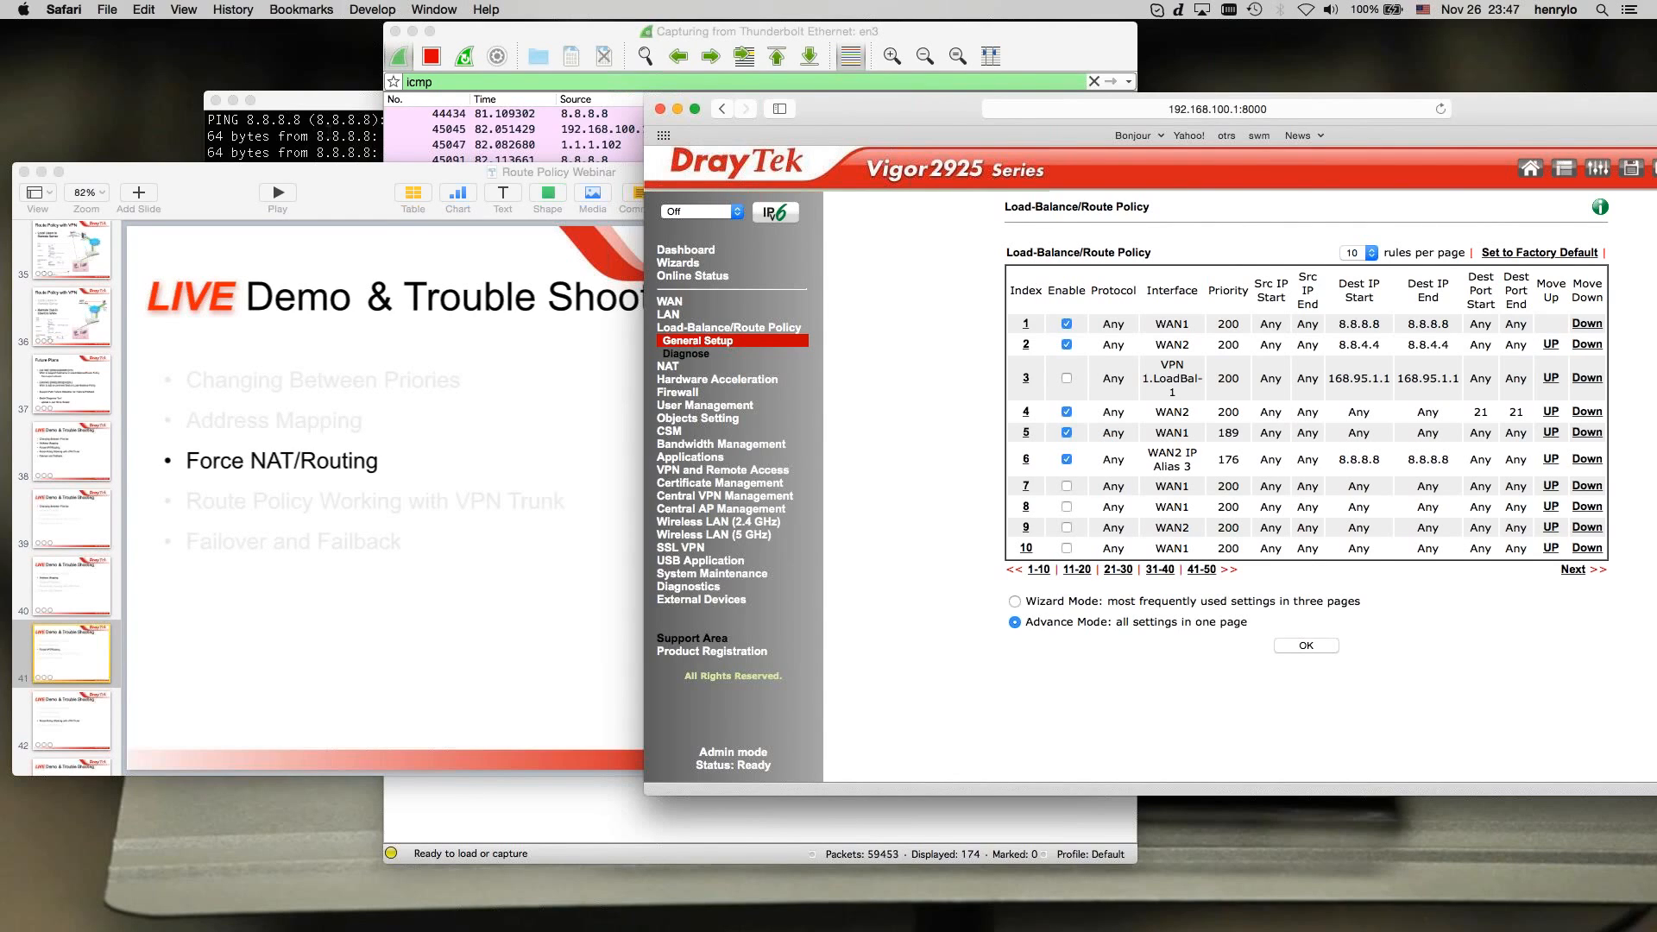
- Switch to Terminal, ping 8.8.4.4, interrupt it, and start the ping to 8.8.4.4 again
key(super+Tab)
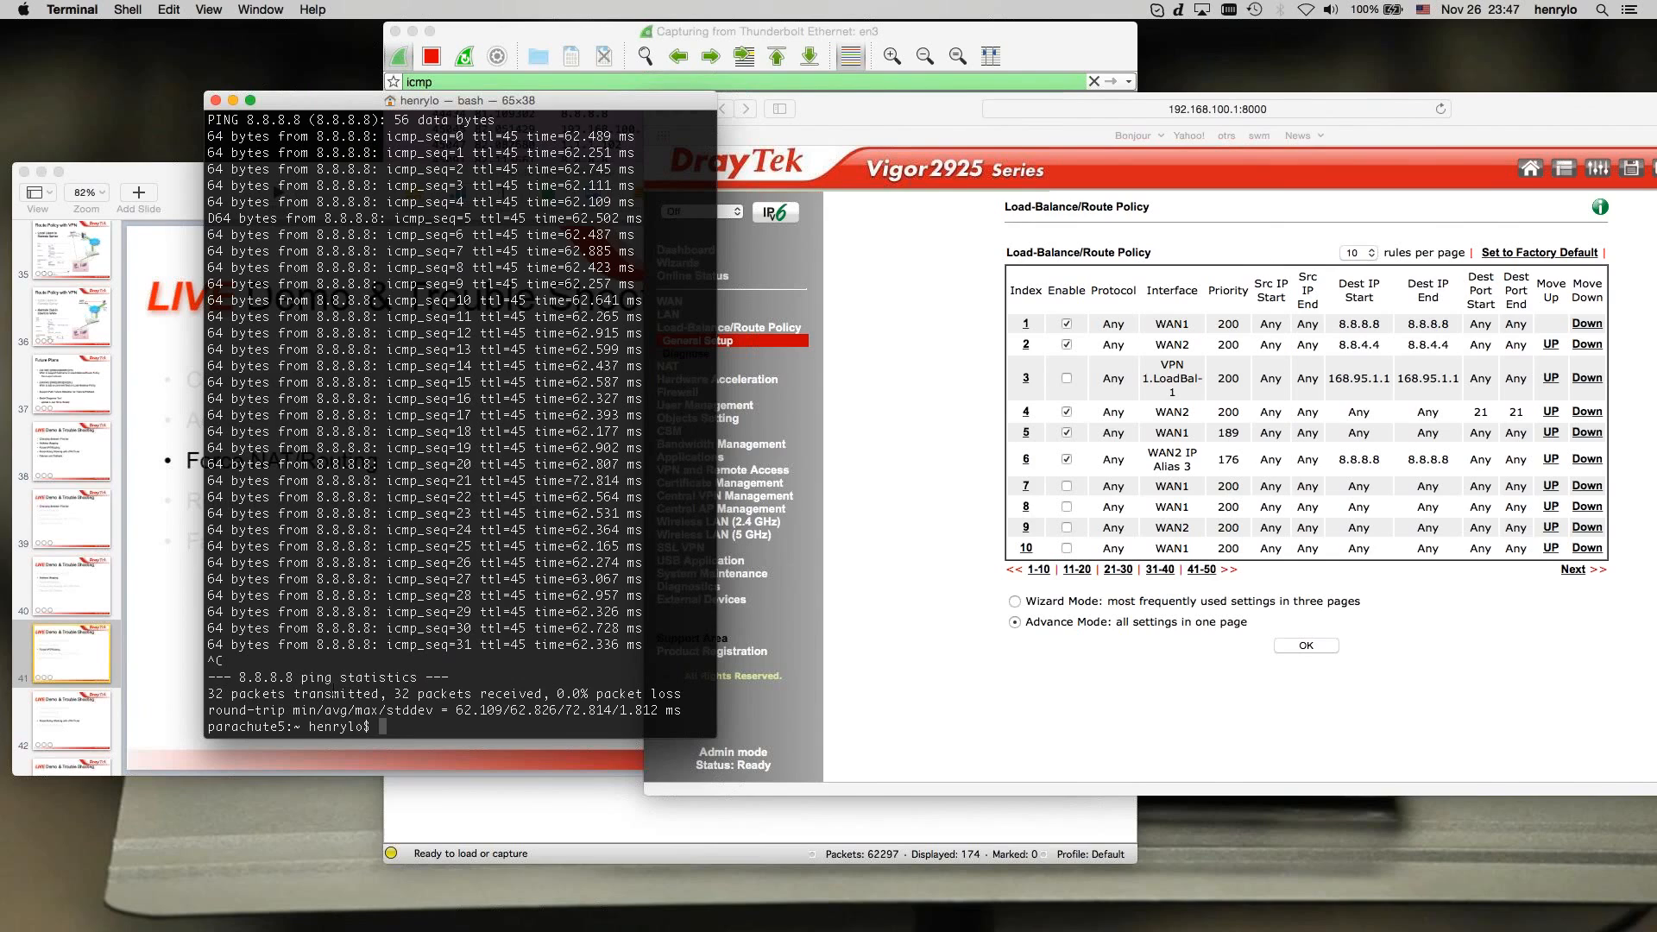
text(ping 8.8.4.4)
key(Return)
key(ctrl+c)
key(Up)
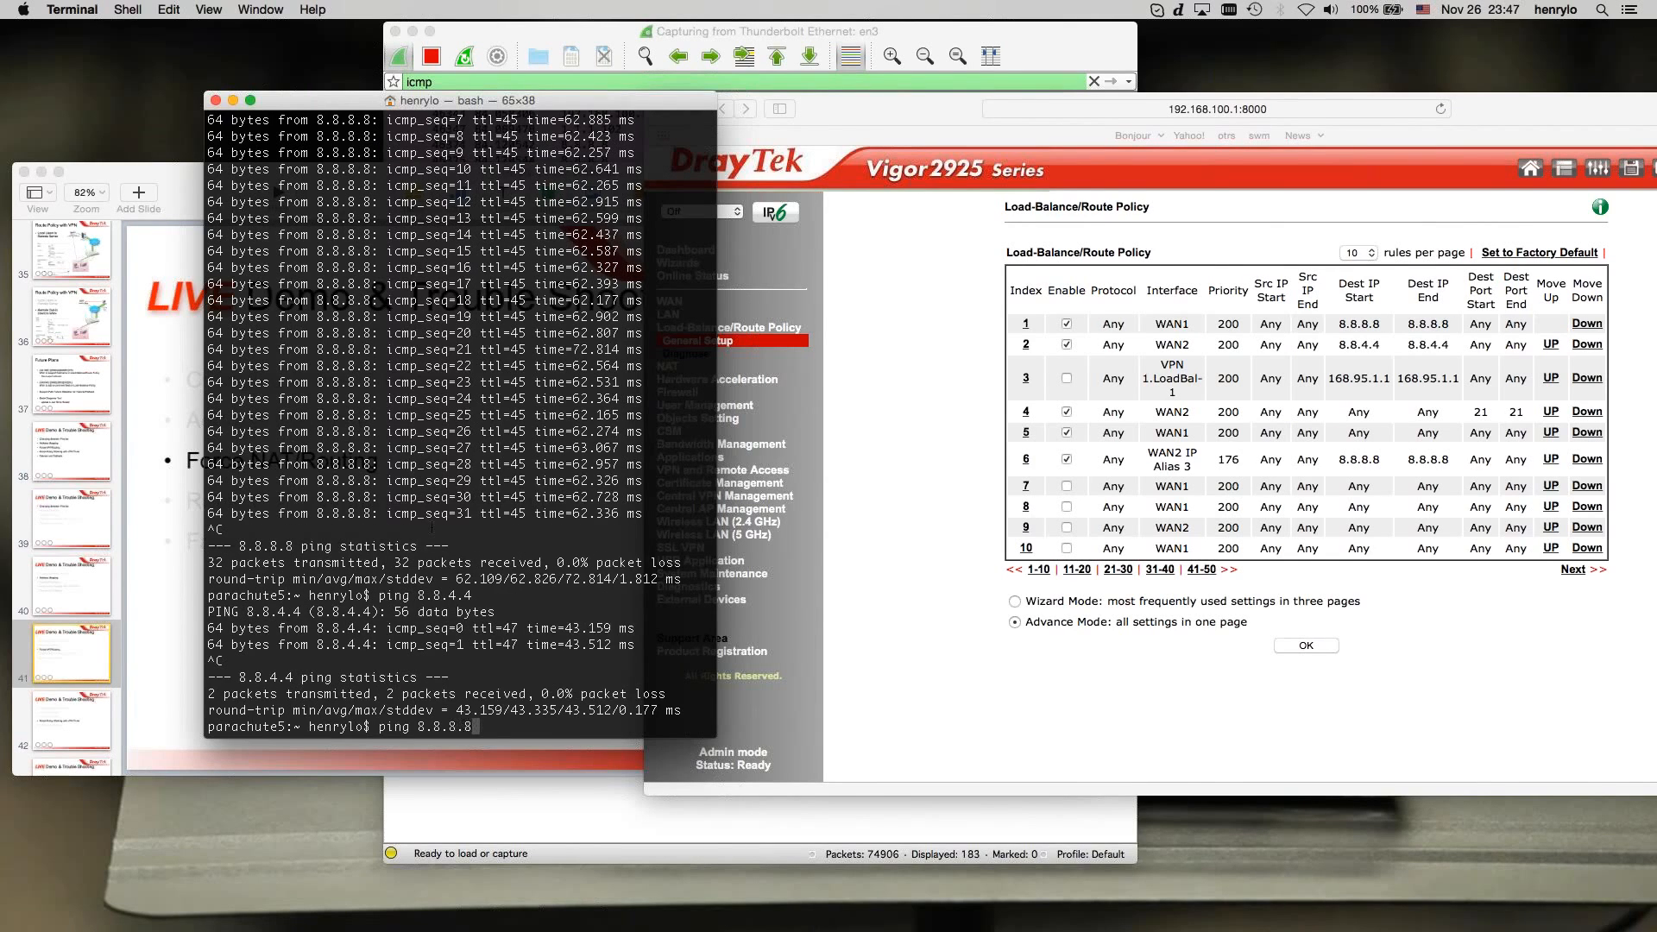
key(Down)
key(Return)
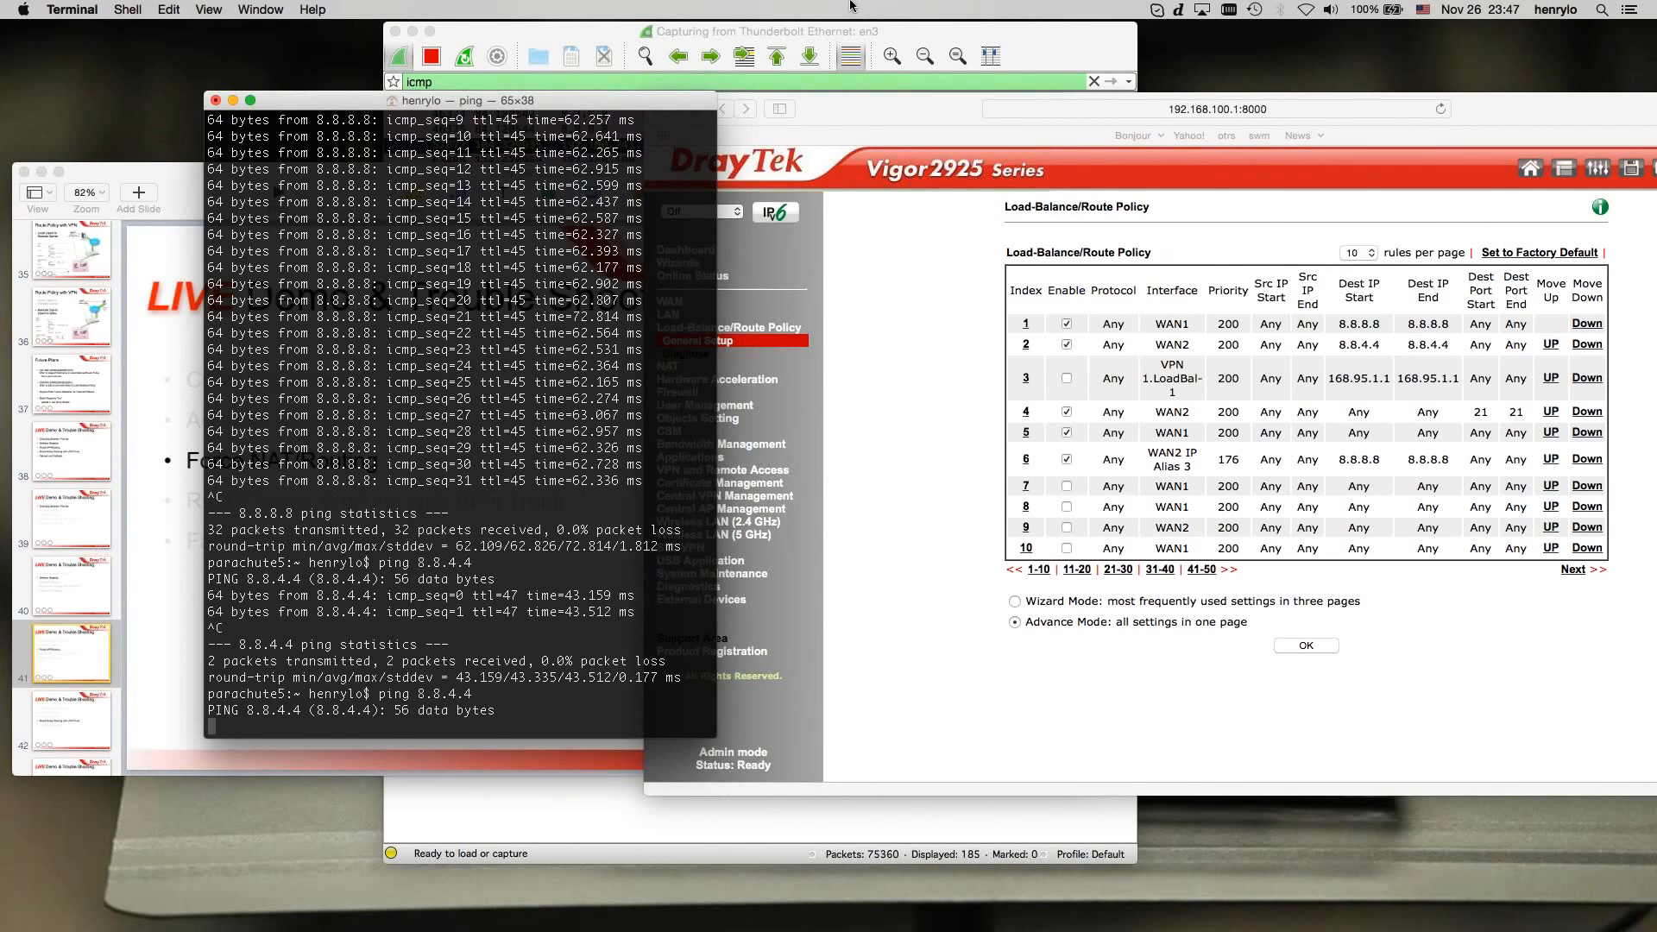
- Examine the source address of the 8.8.4.4 echo requests in the Wireshark capture, and stop the ping in Terminal
click(917, 39)
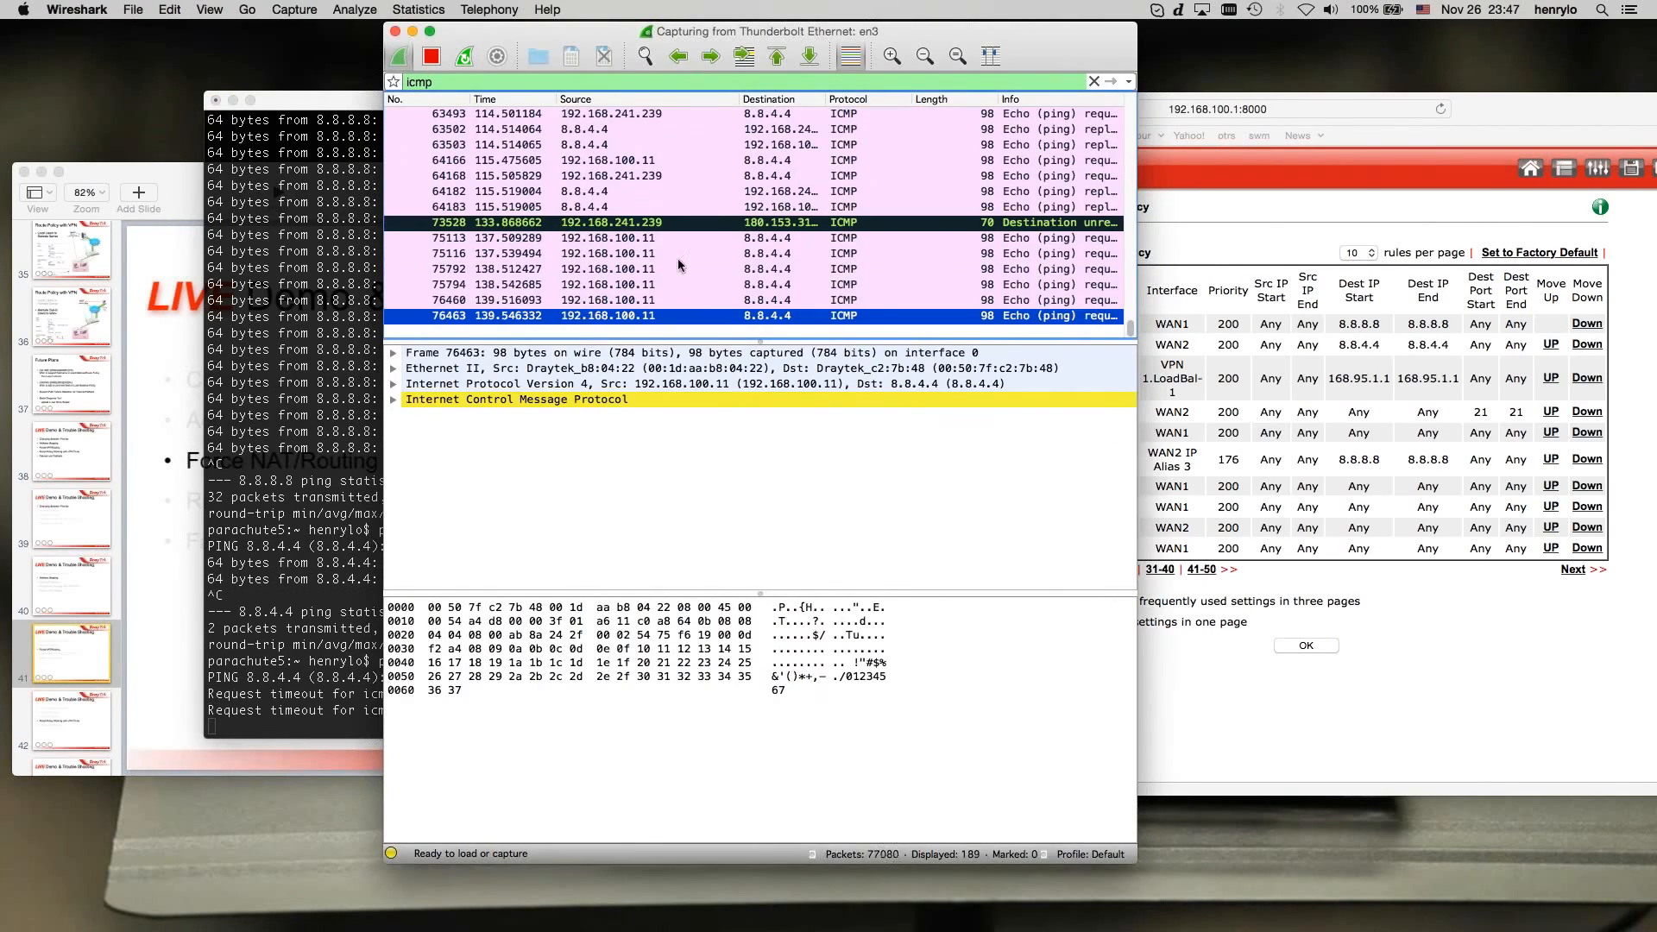
drag(850, 31, 1118, 29)
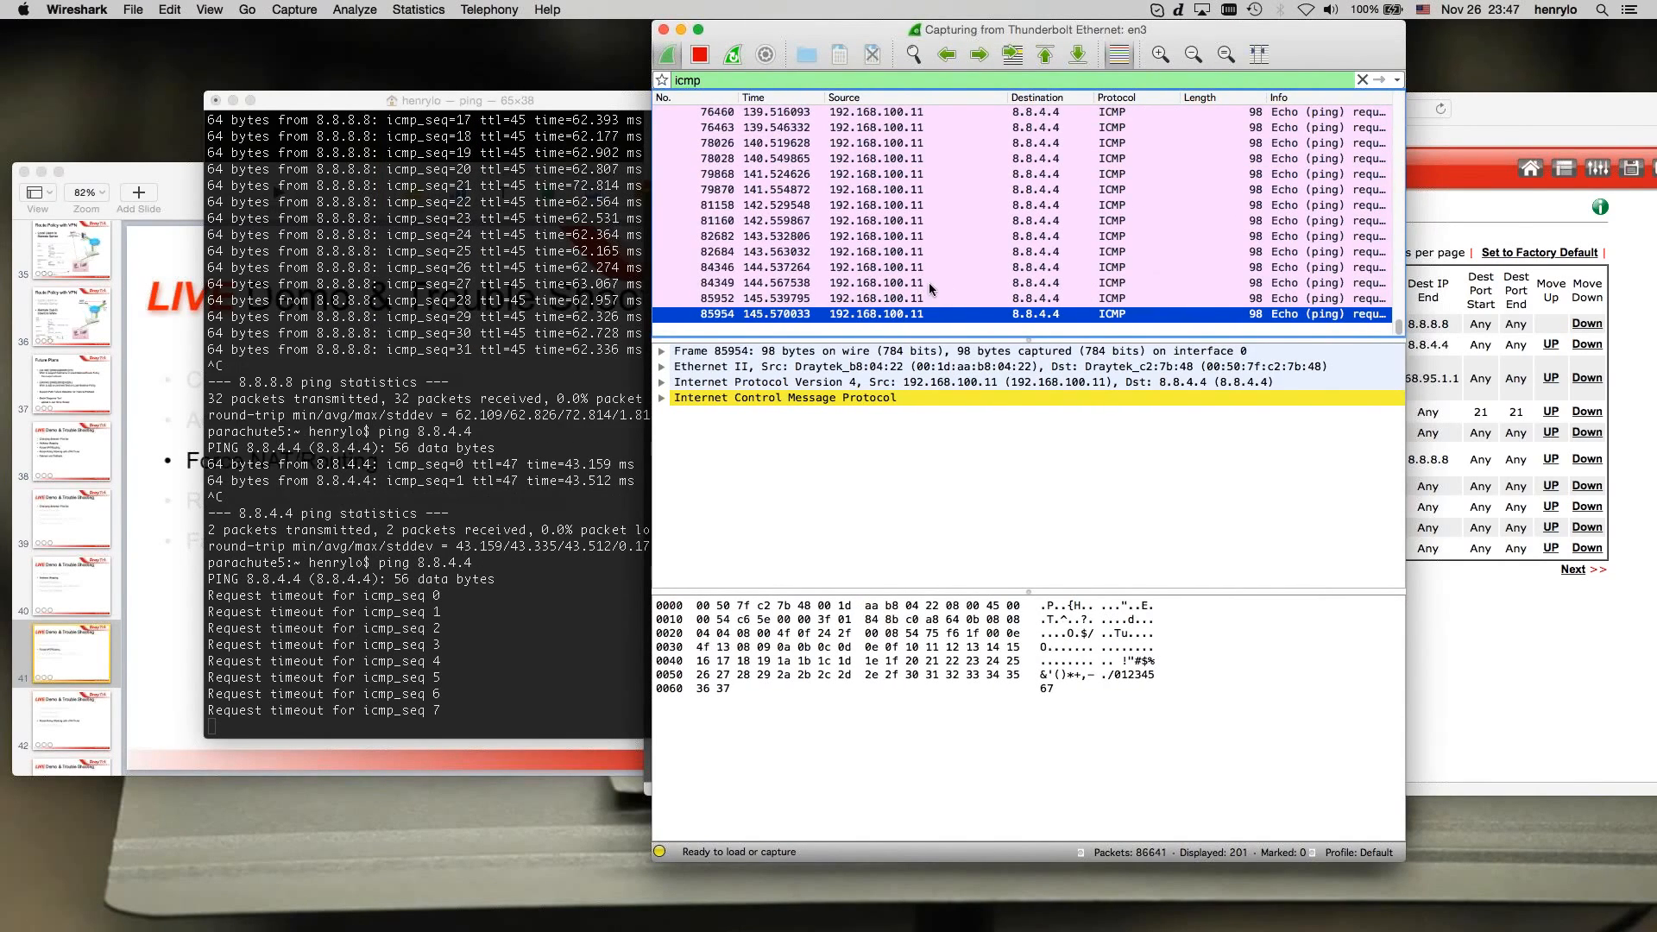
click(514, 574)
key(ctrl+c)
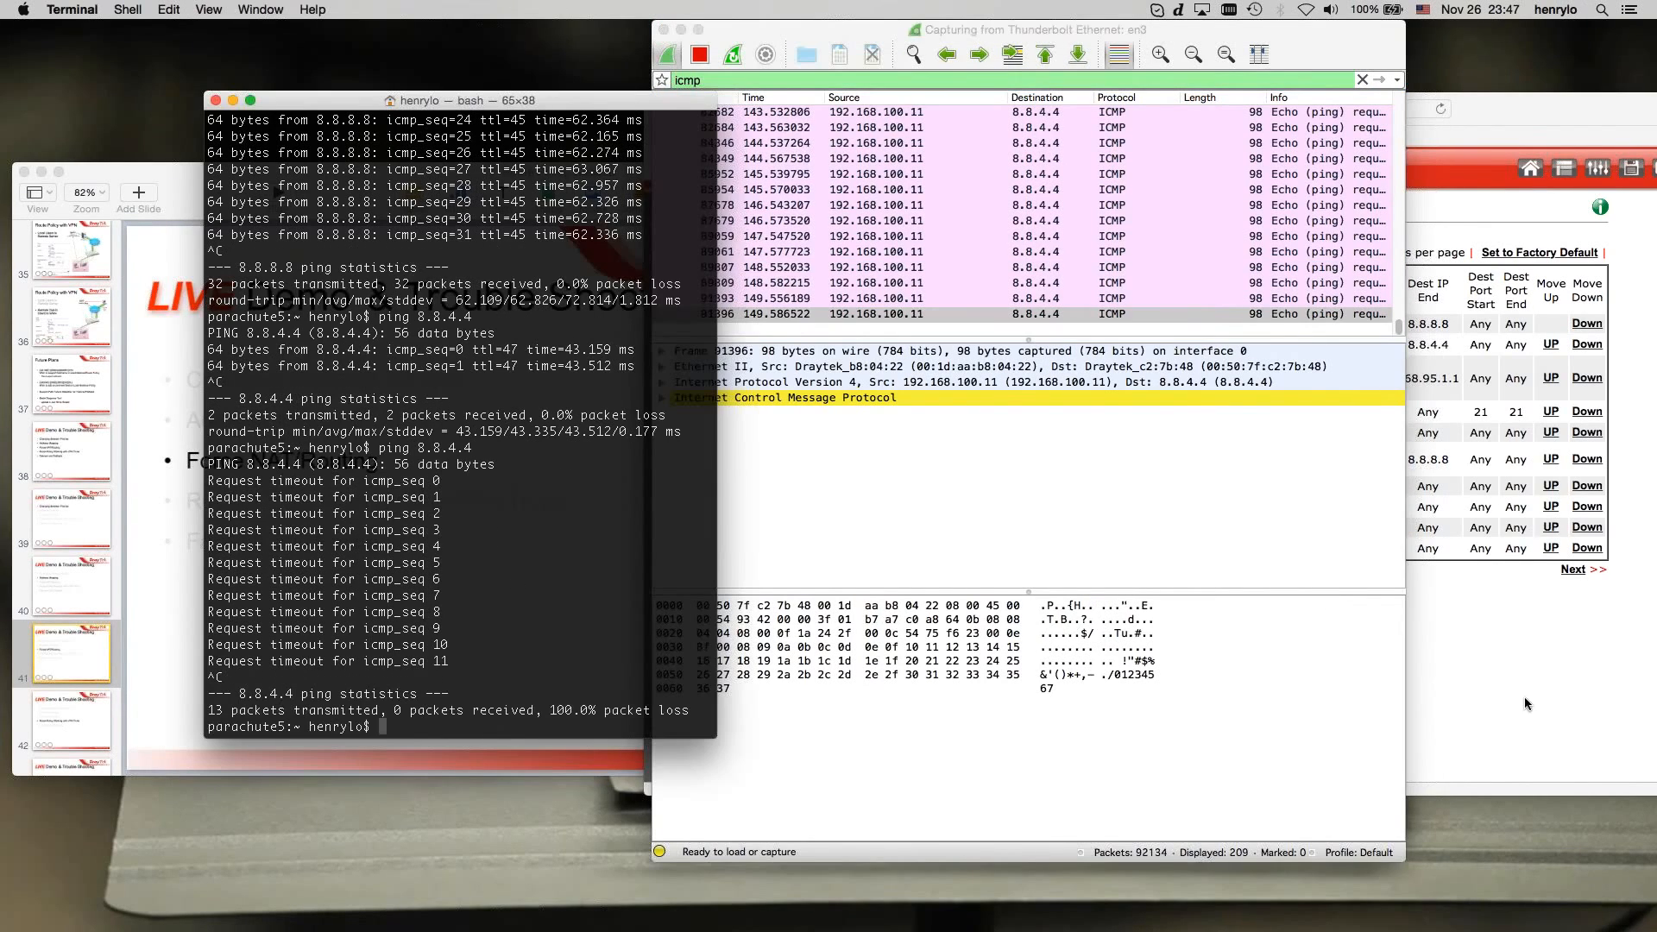
- Ping 8.8.8.8 from Terminal, compare its source addresses in the Wireshark capture, and stop the ping
click(1523, 704)
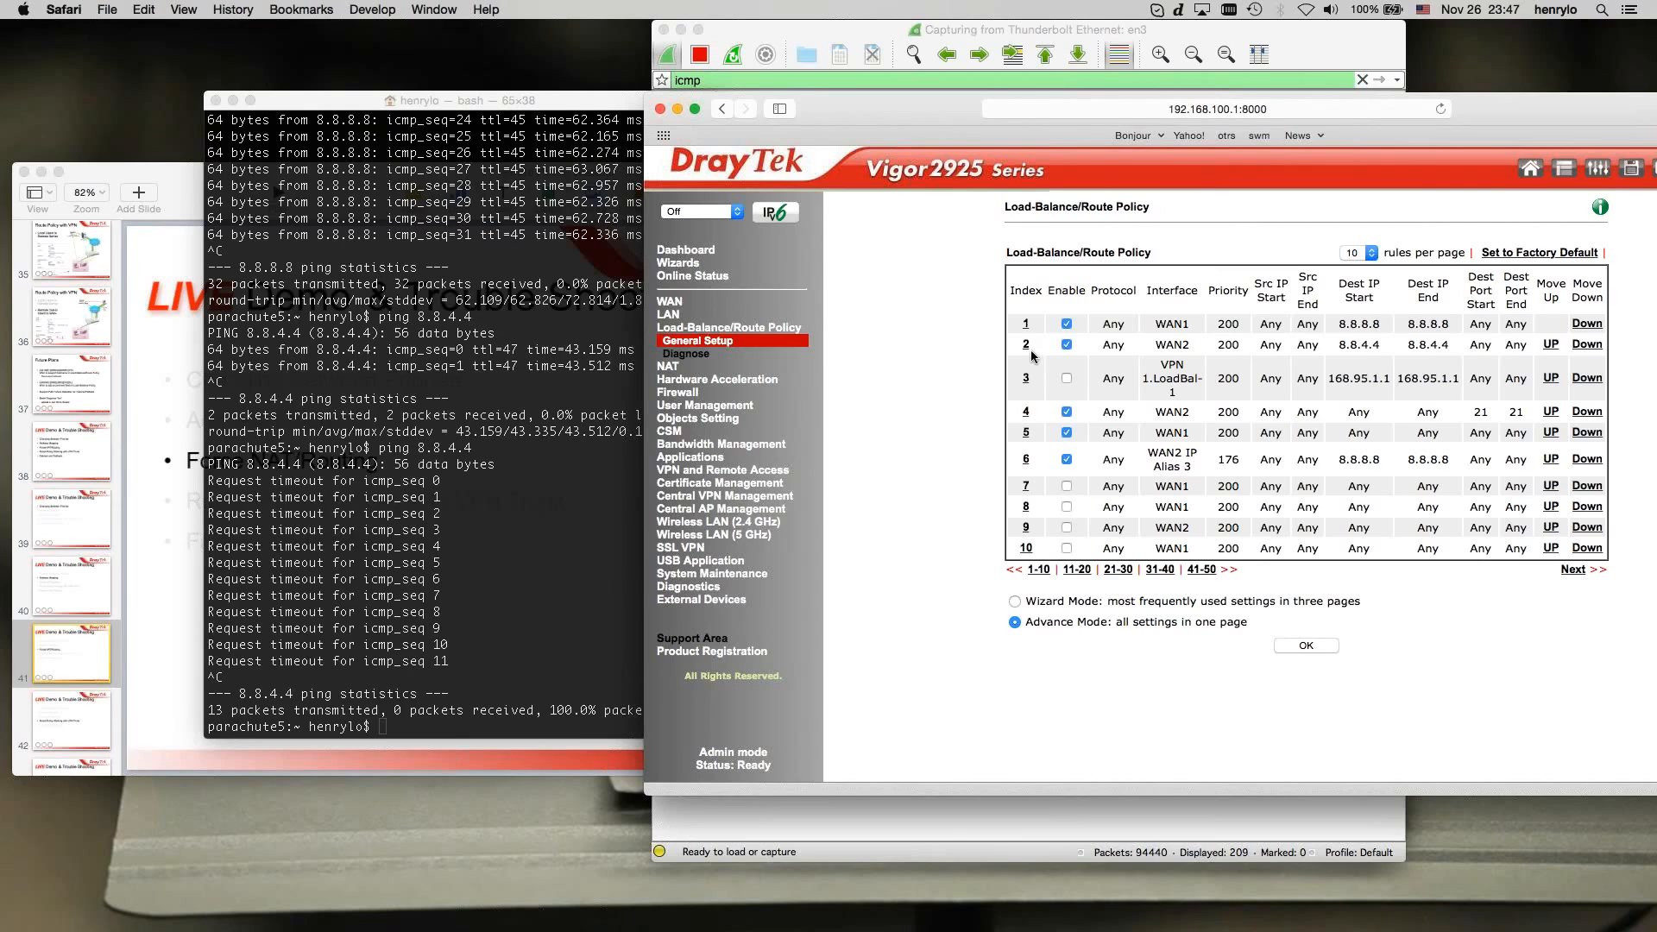
click(590, 530)
text(ping 8.8.8.8)
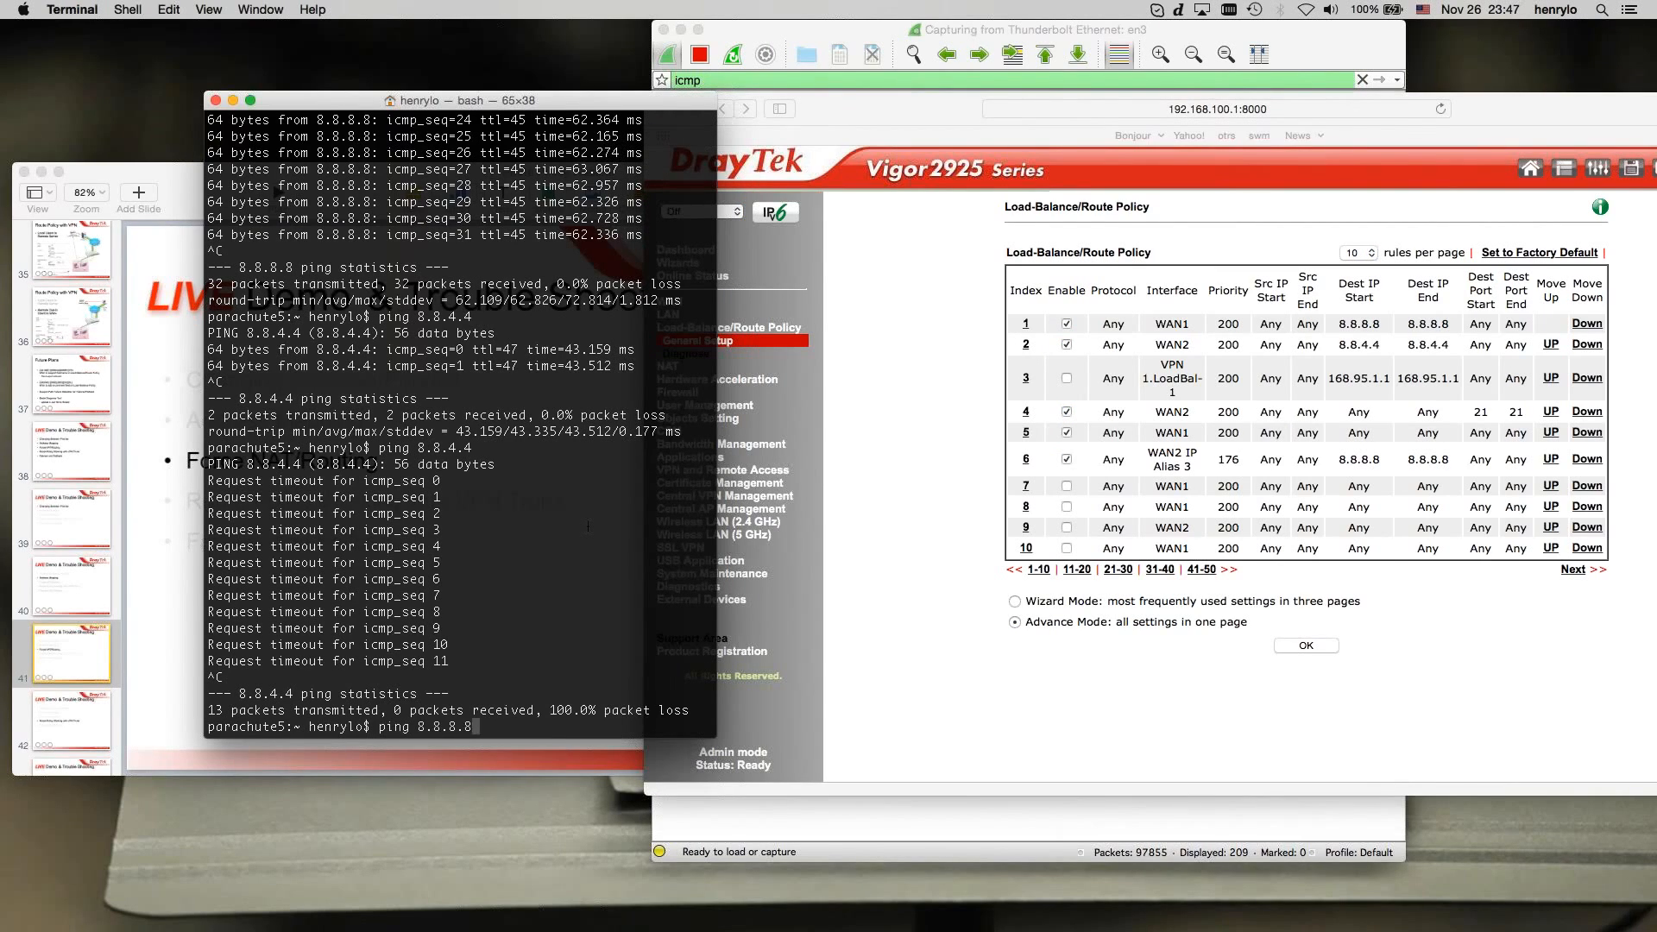
key(Return)
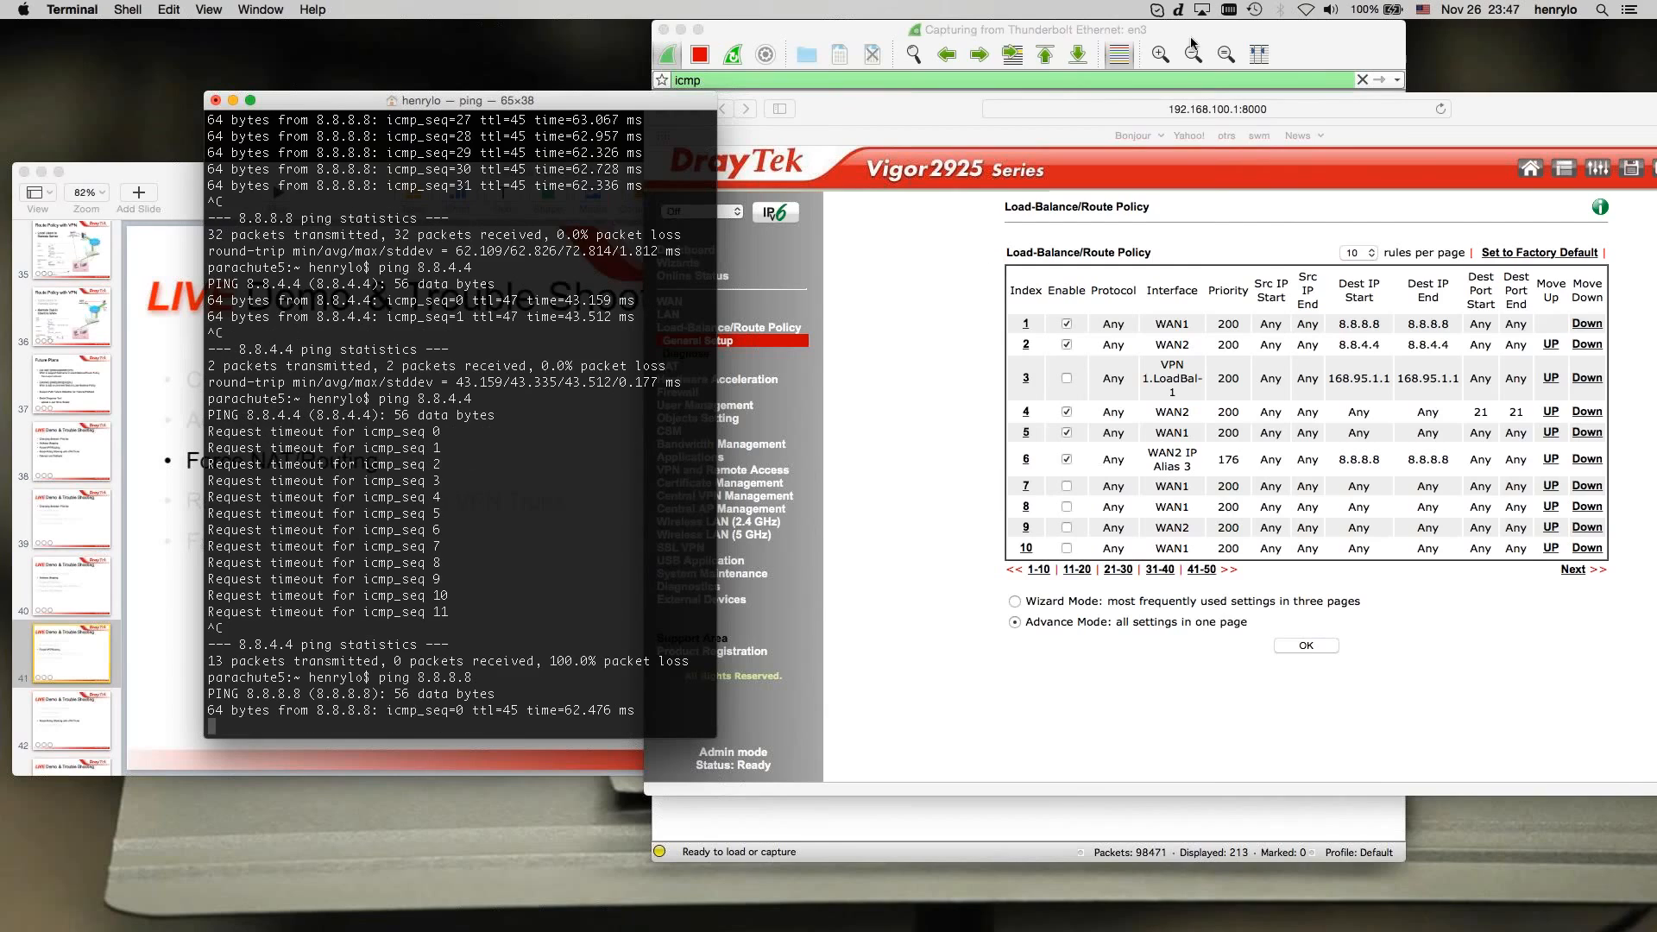
click(1190, 38)
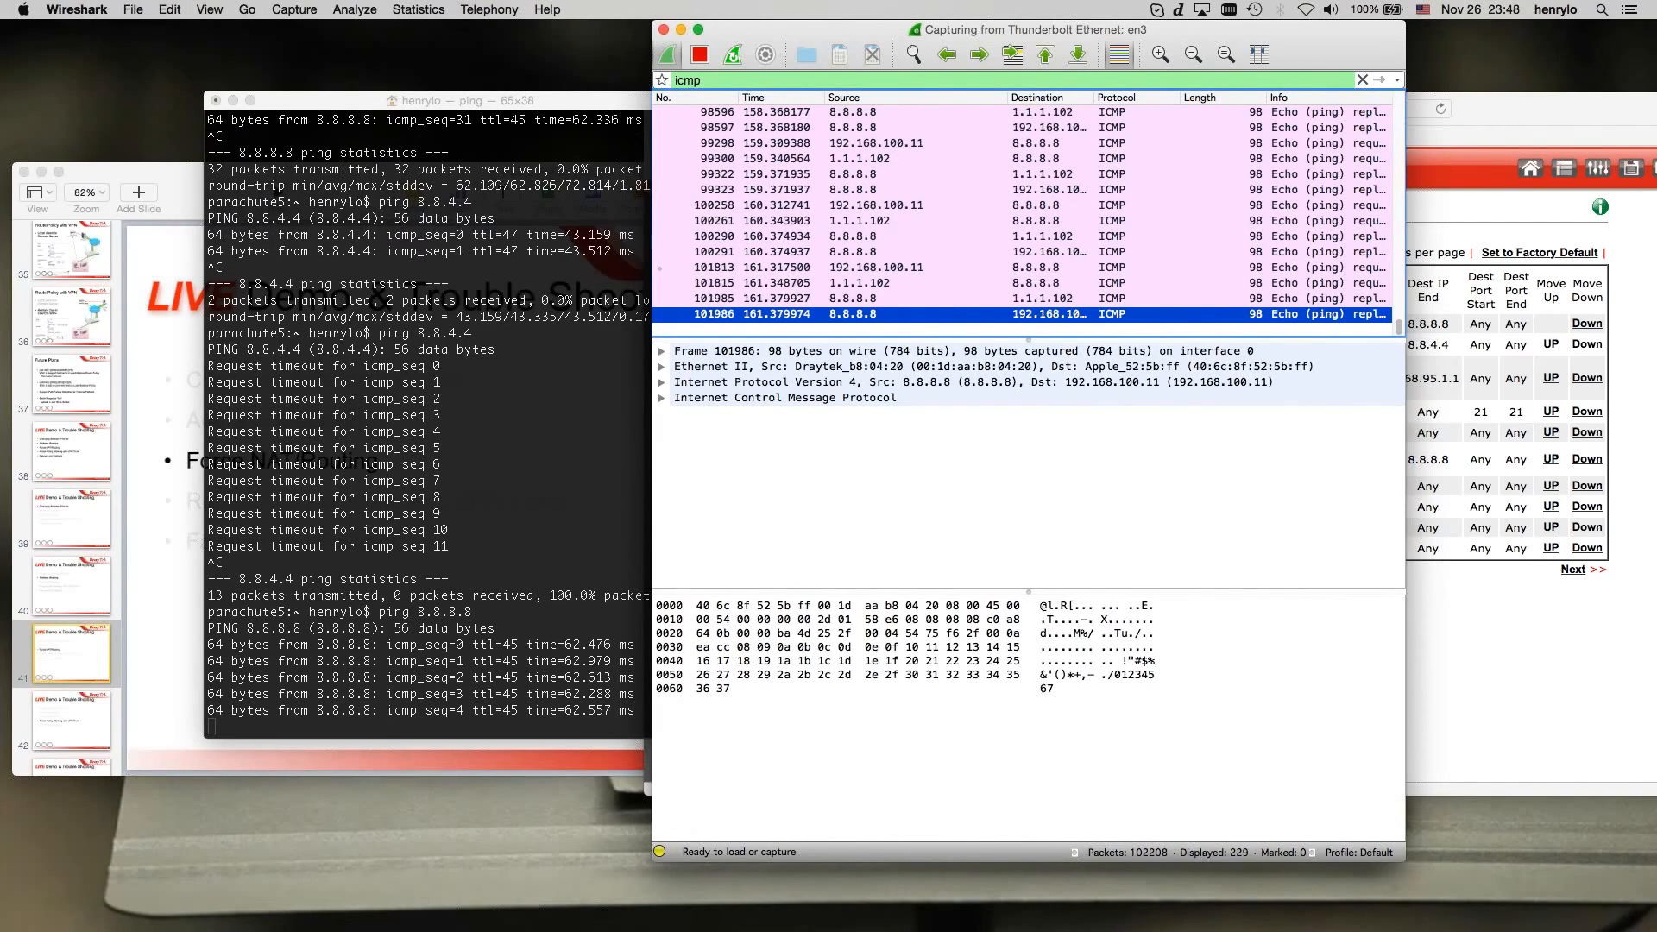
click(428, 572)
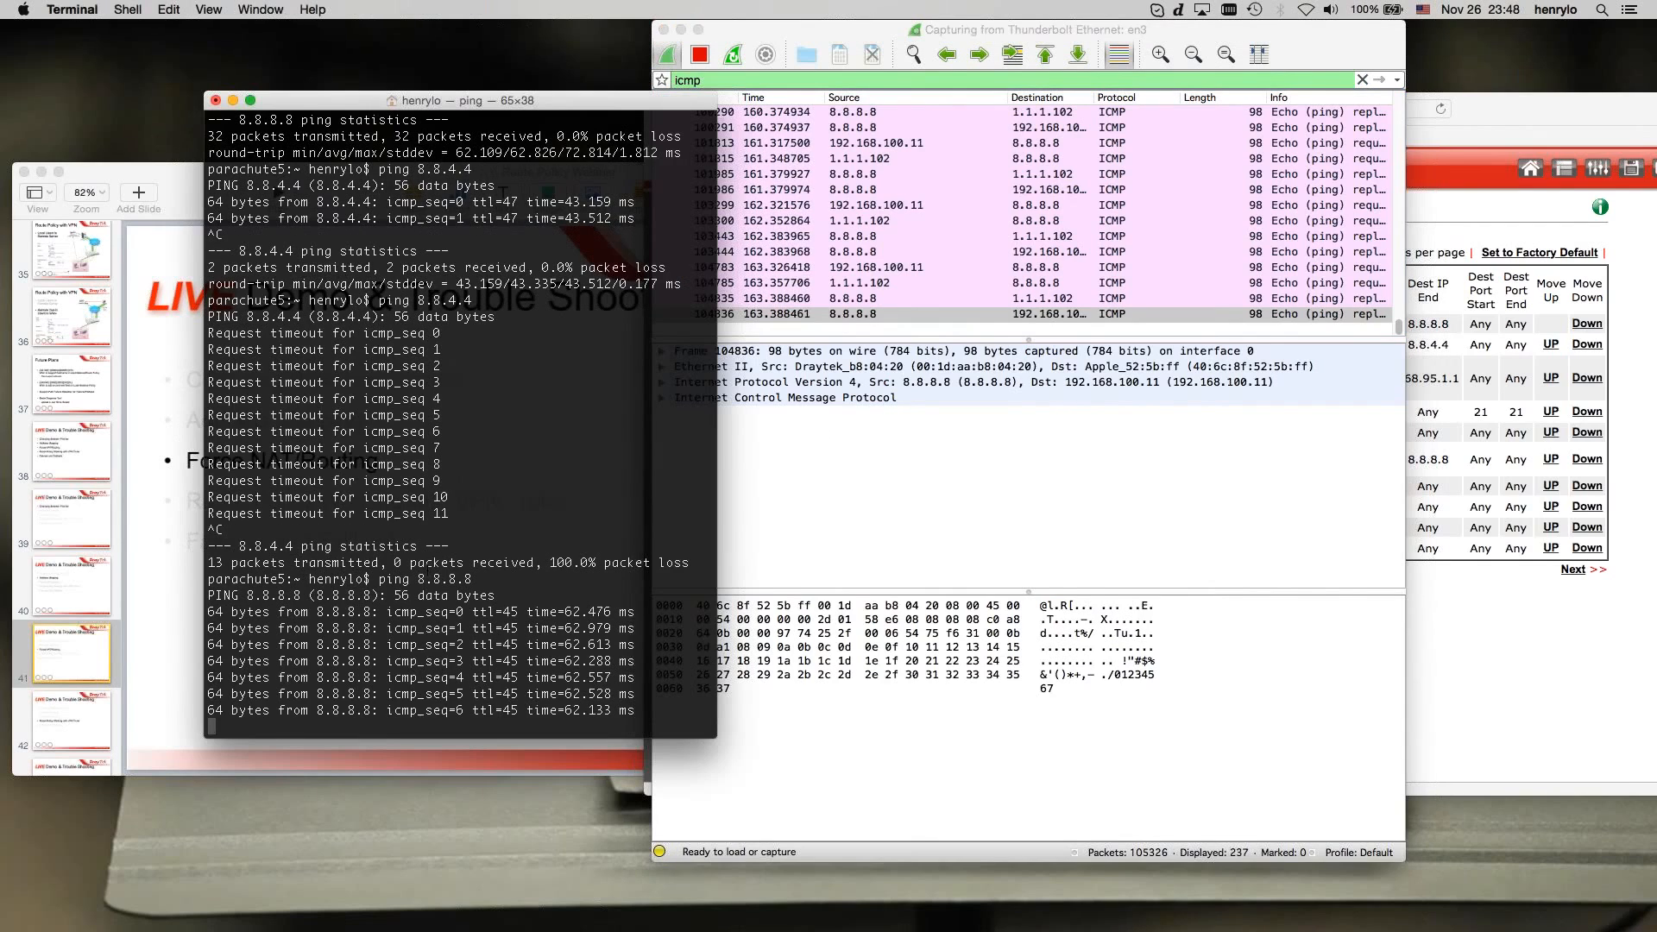
key(ctrl+c)
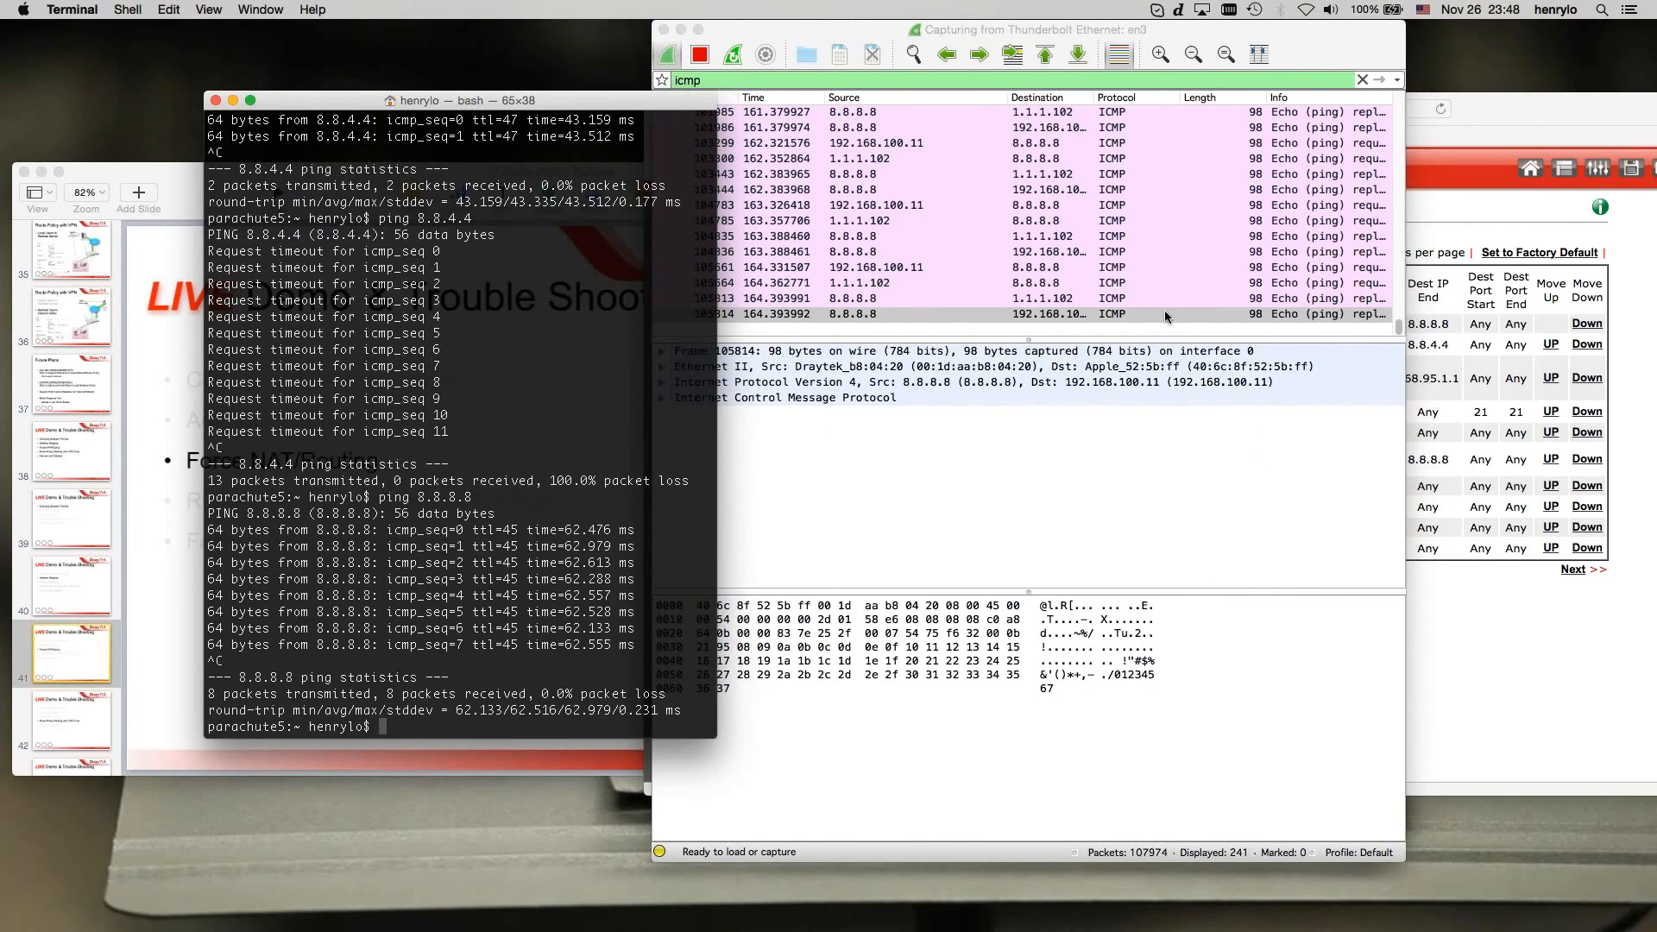
- Switch to Keynote and show slide 42, Route Policy Working with VPN Trunk
click(1488, 647)
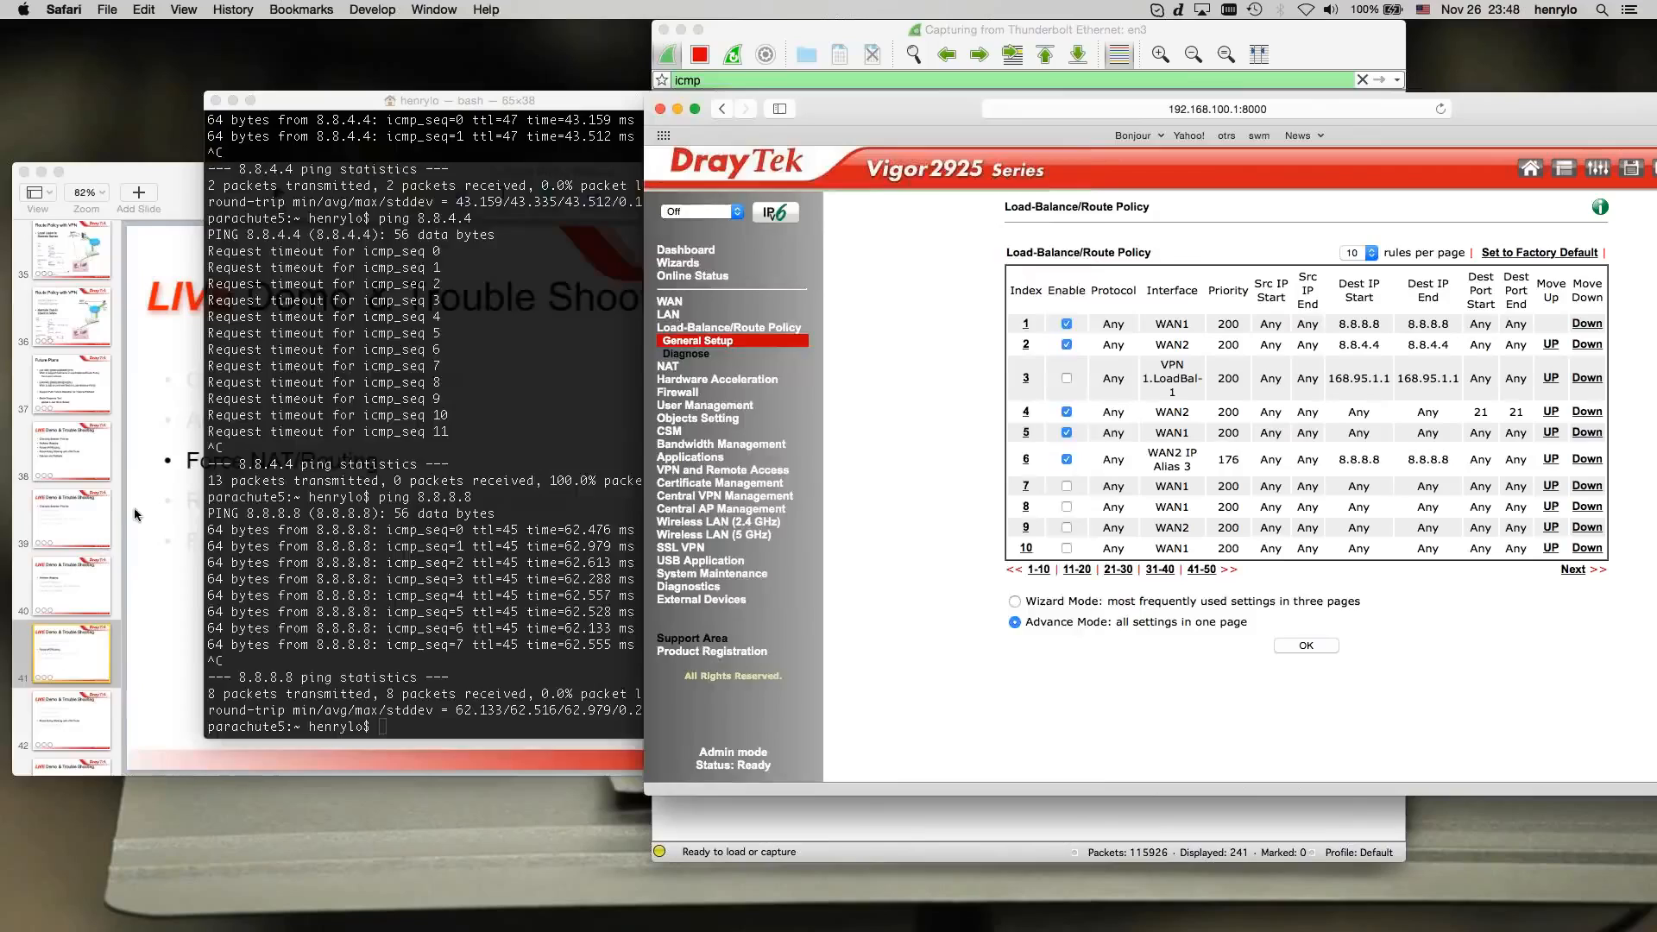
click(133, 508)
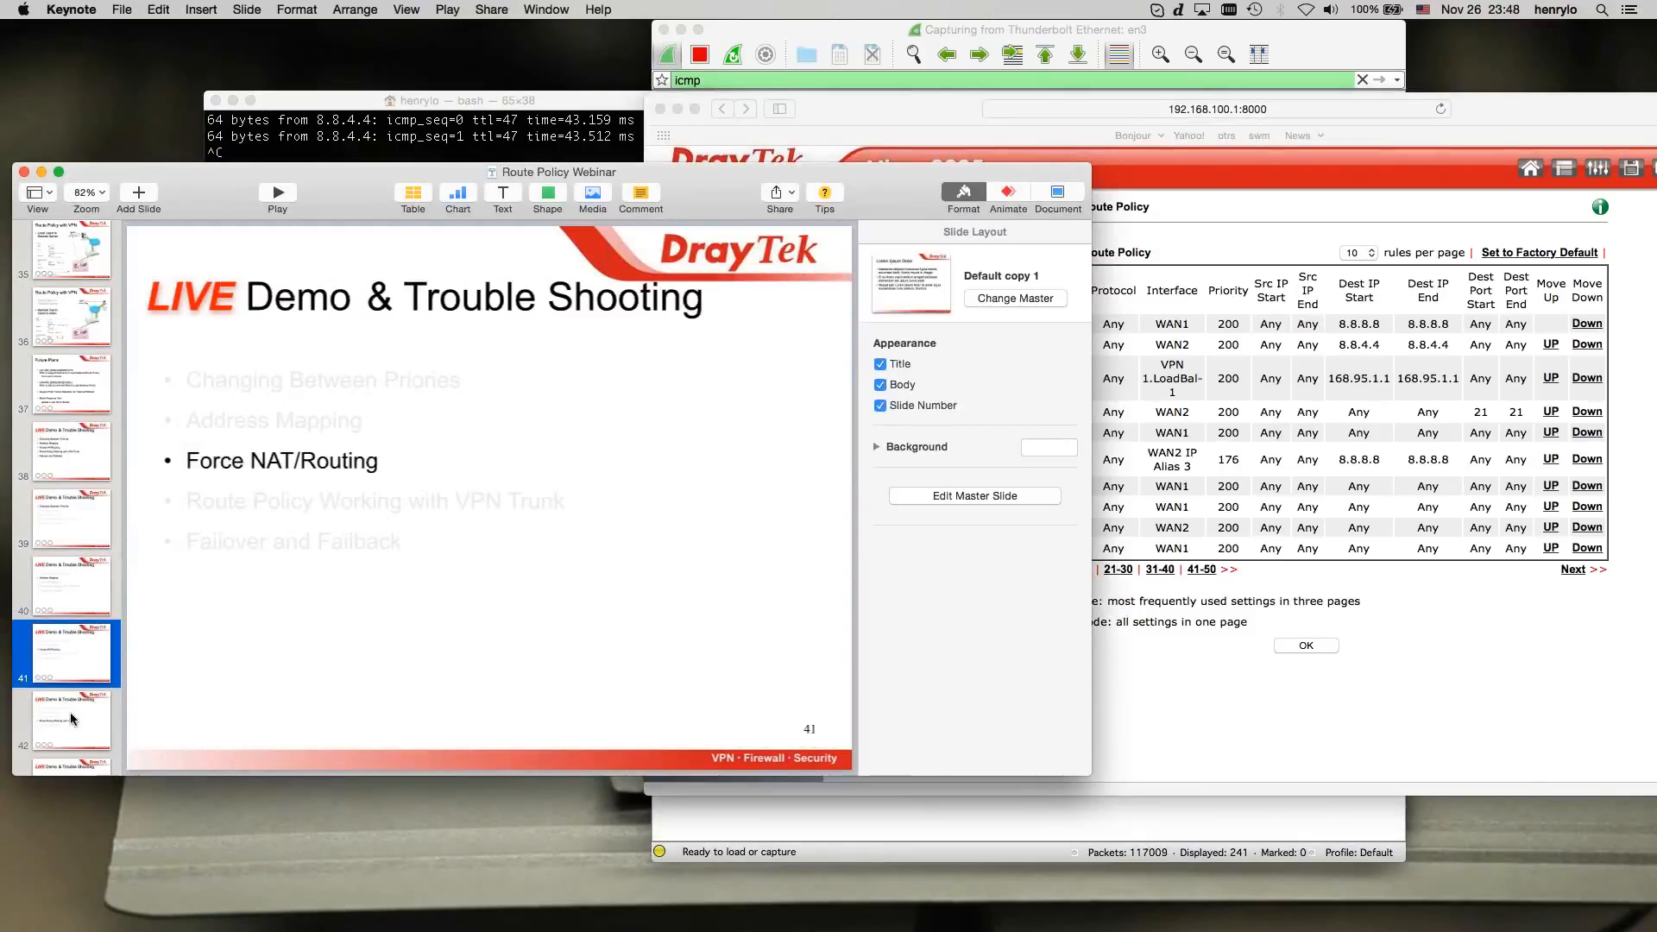
click(70, 712)
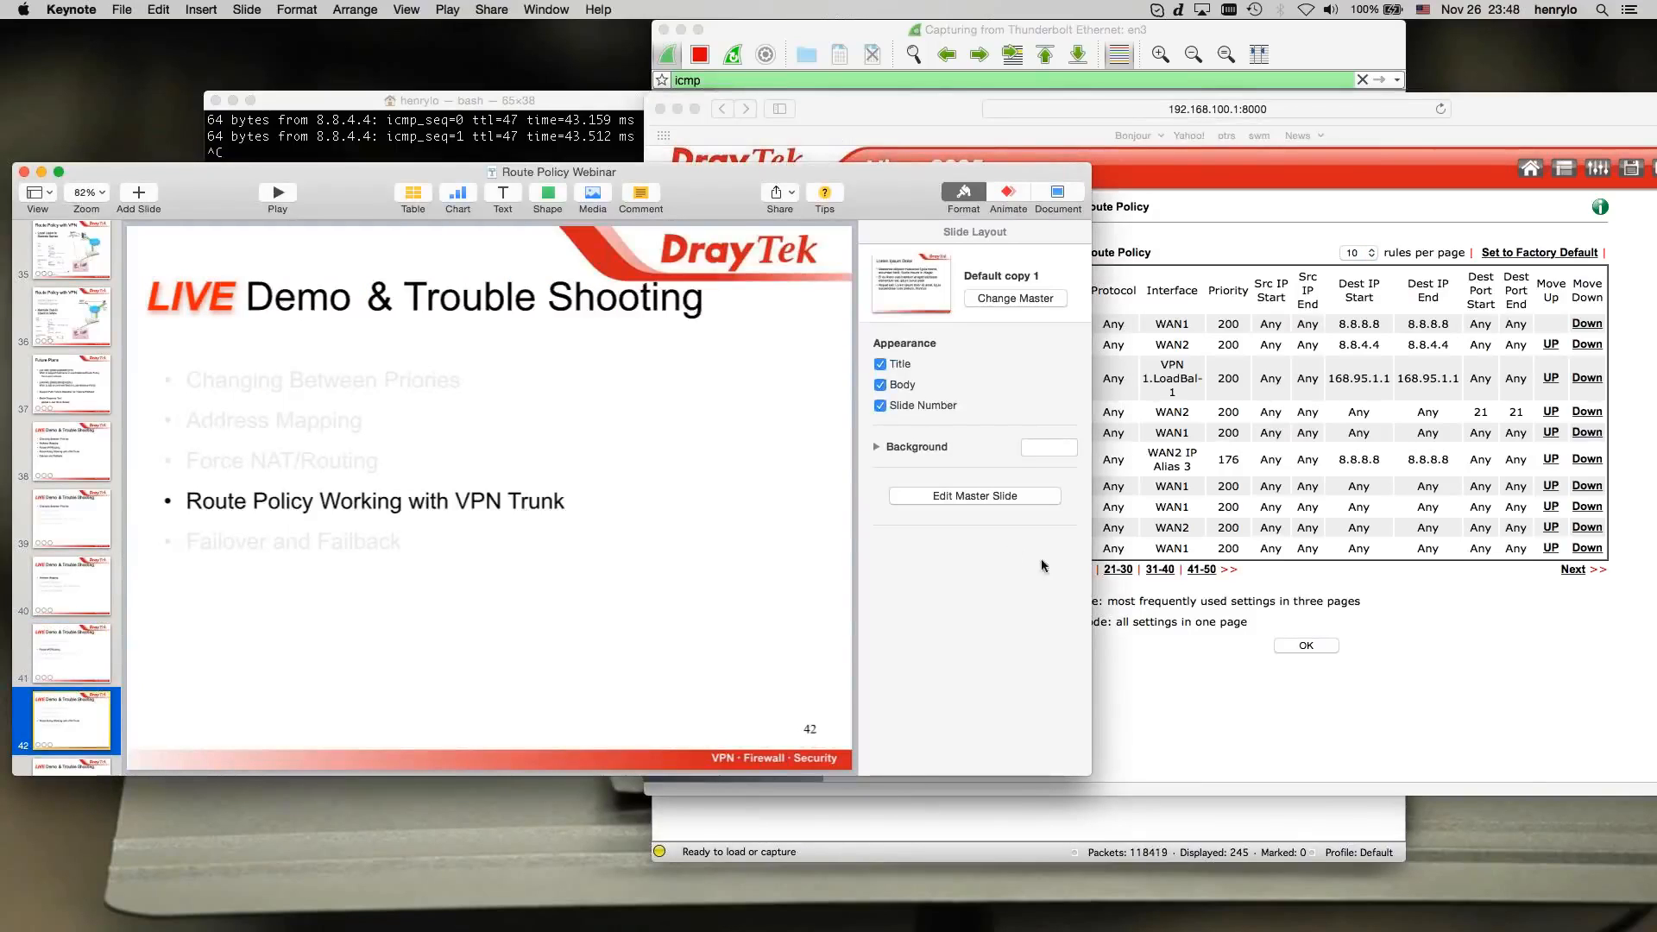
- In Safari, enable route policy rule 3 for destination 168.95.1.1 via VPN 1.LoadBal-1 and save the rule
click(1327, 712)
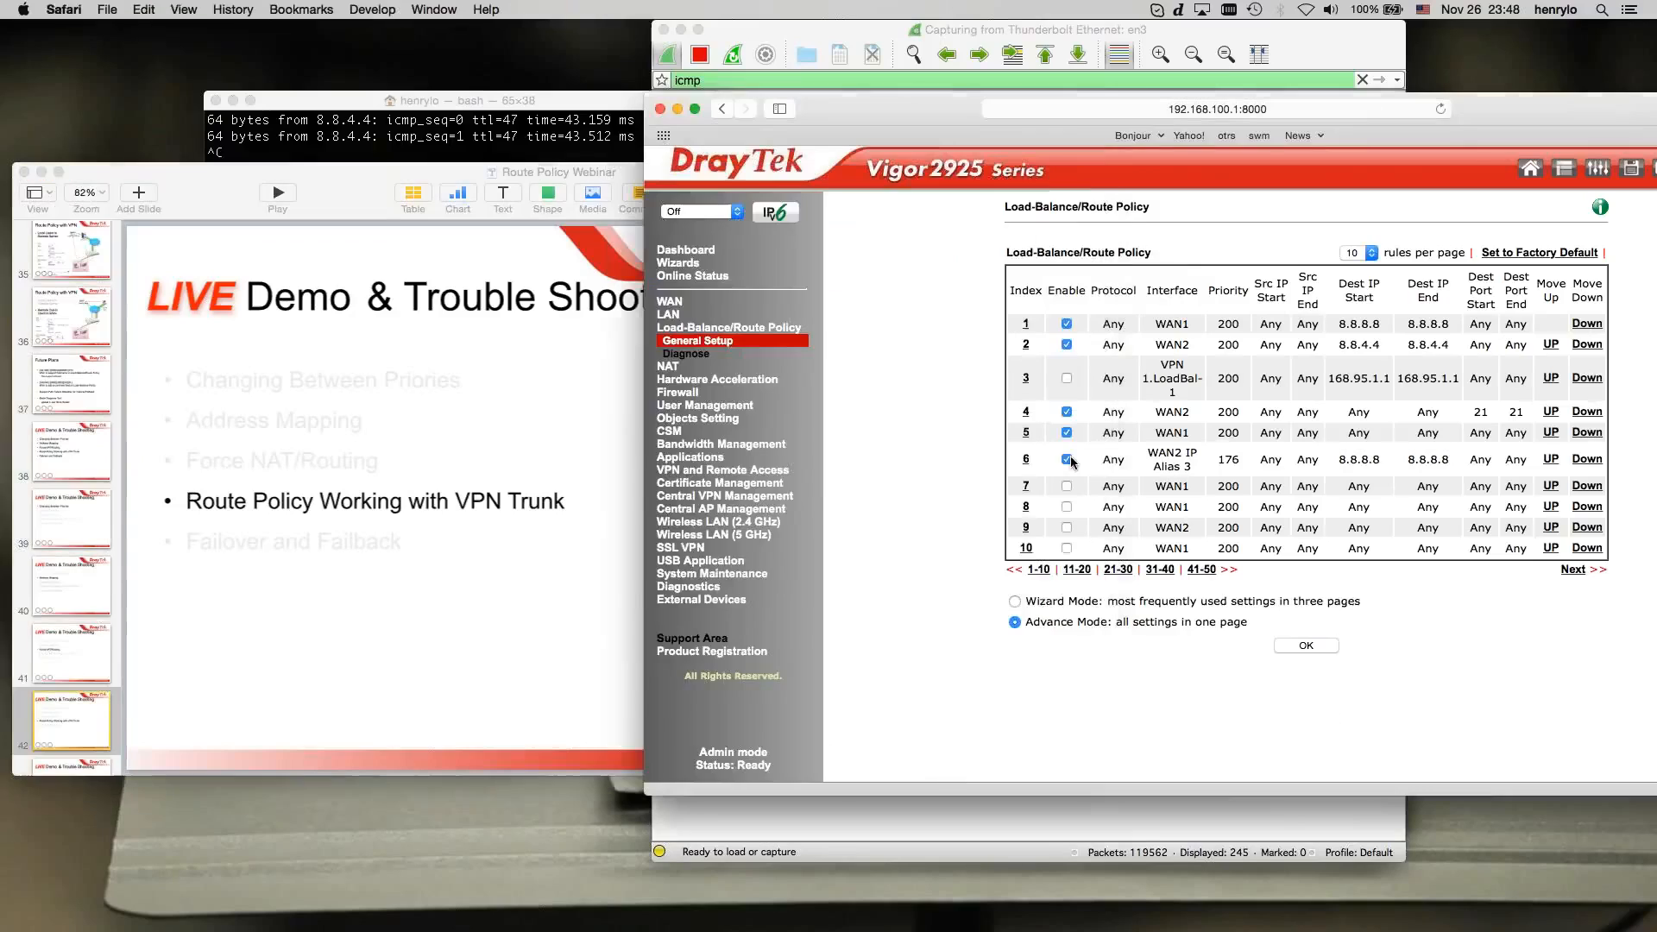
click(1026, 378)
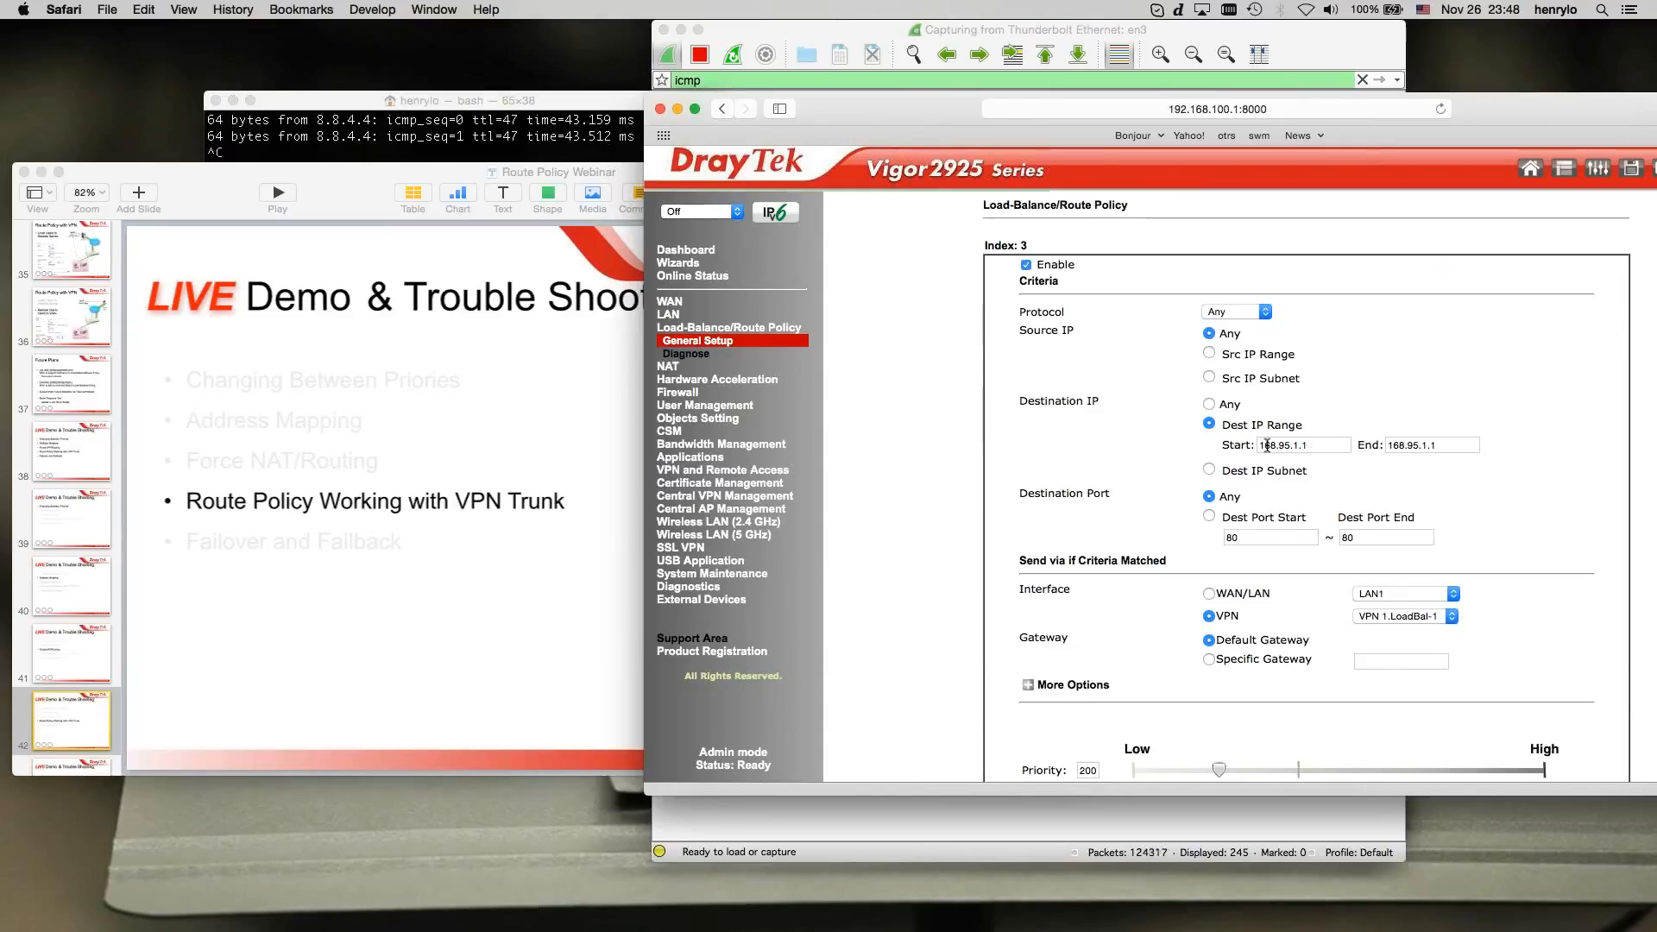
double_click(1303, 441)
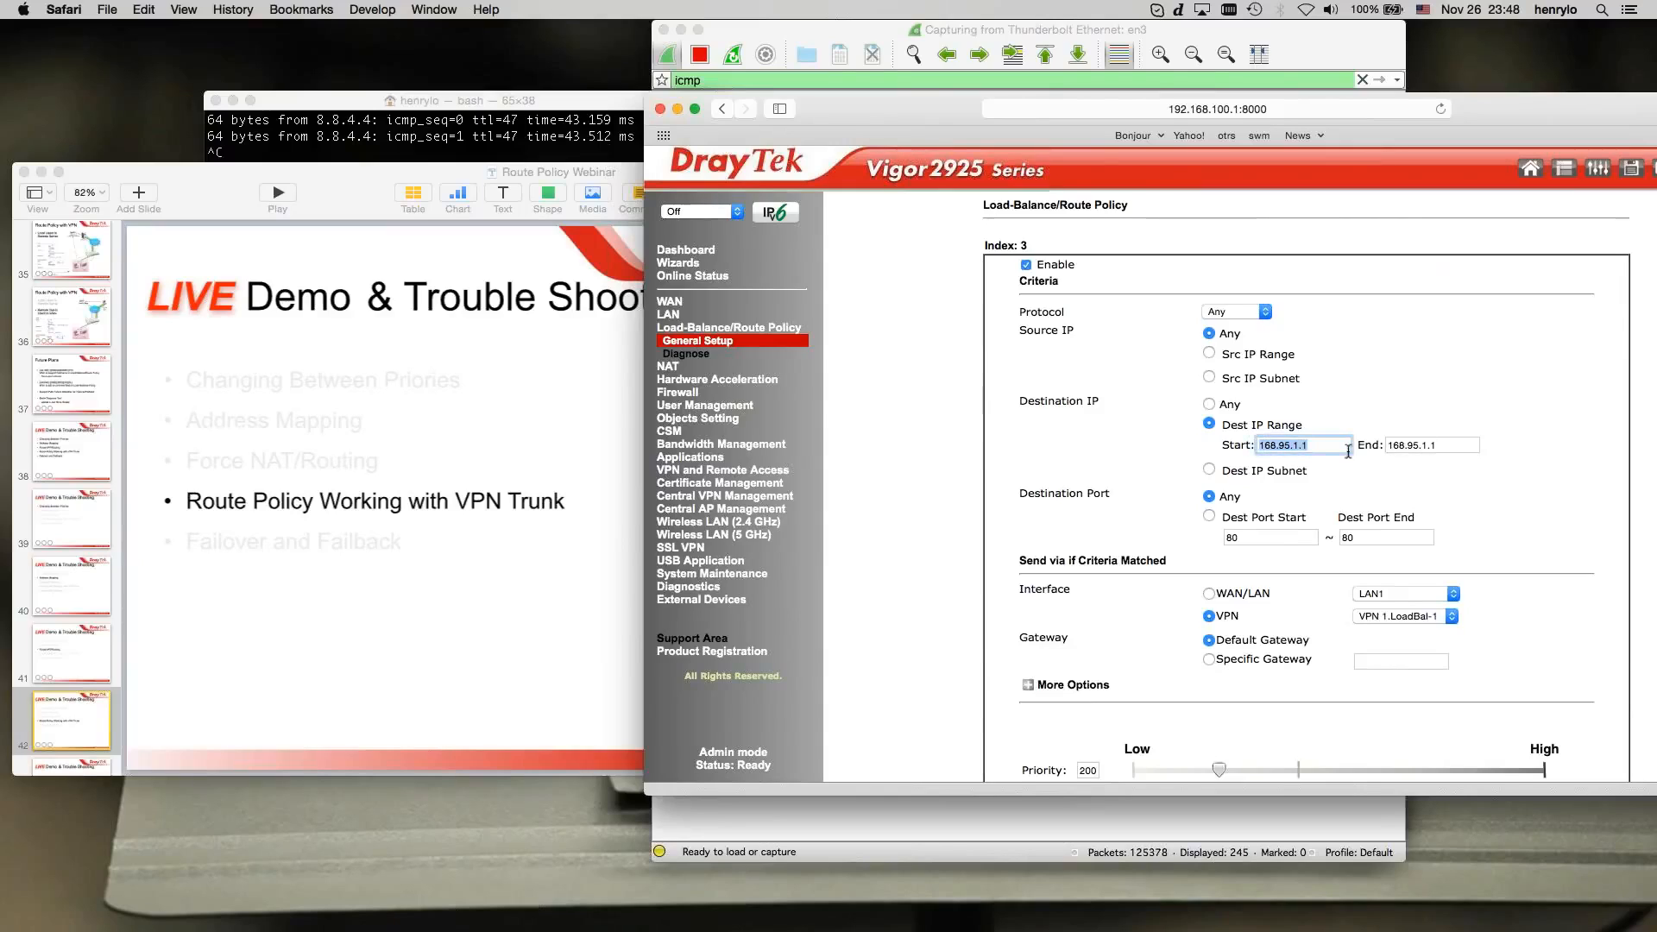
scroll(1521, 499, down, 3)
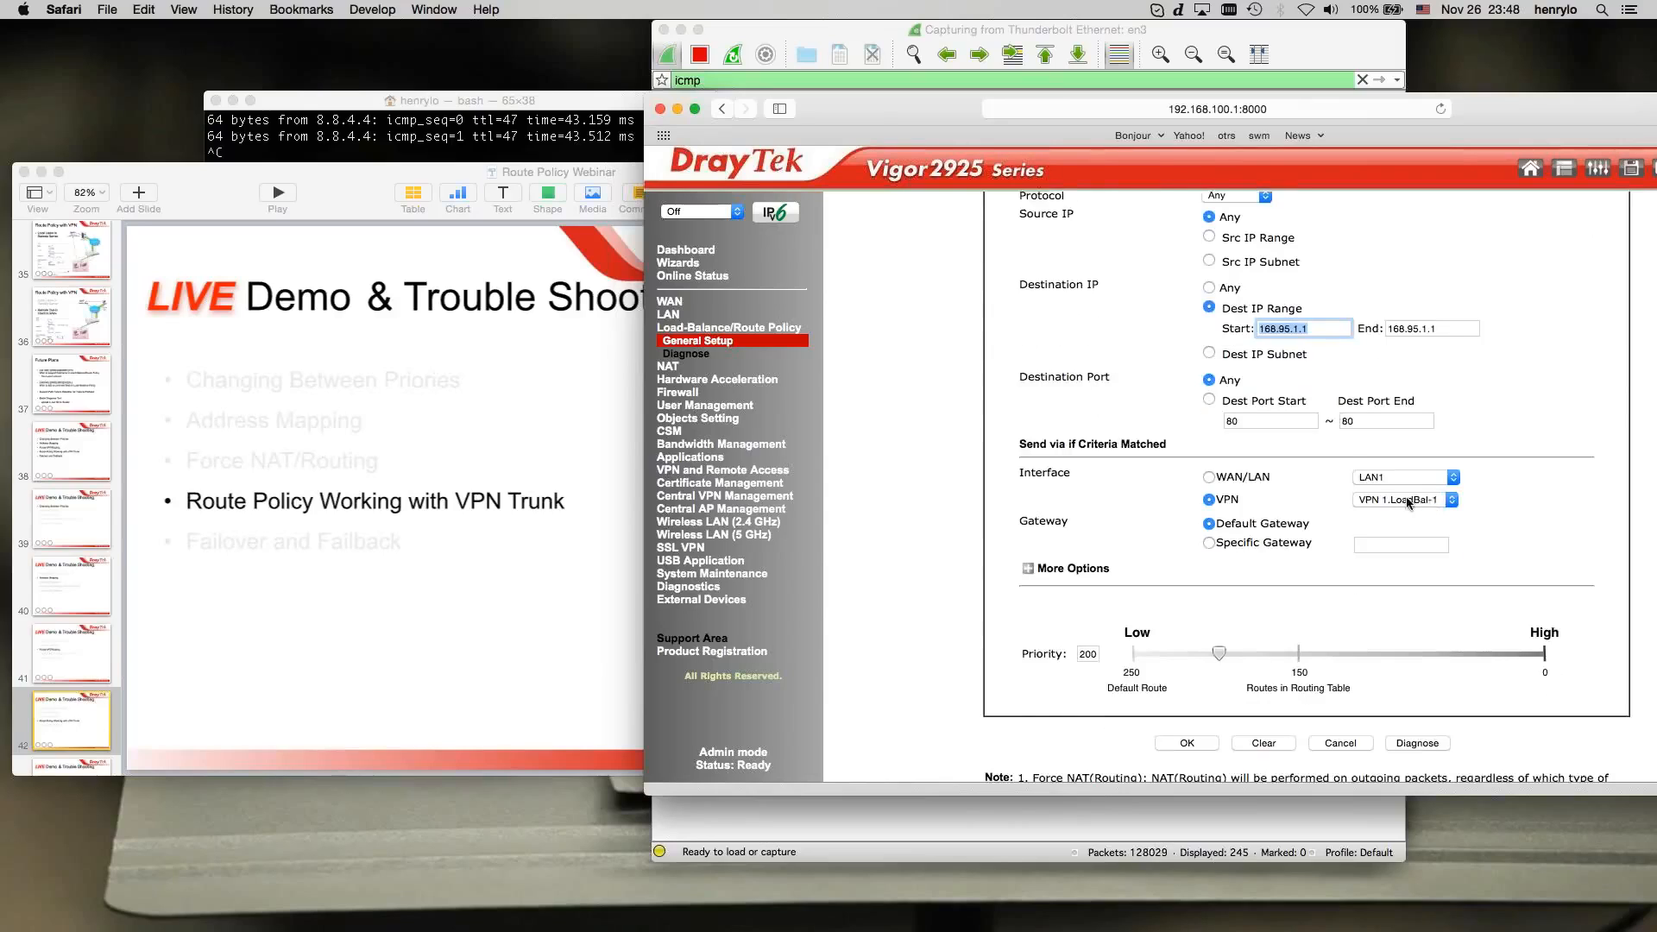
click(1409, 503)
click(1496, 492)
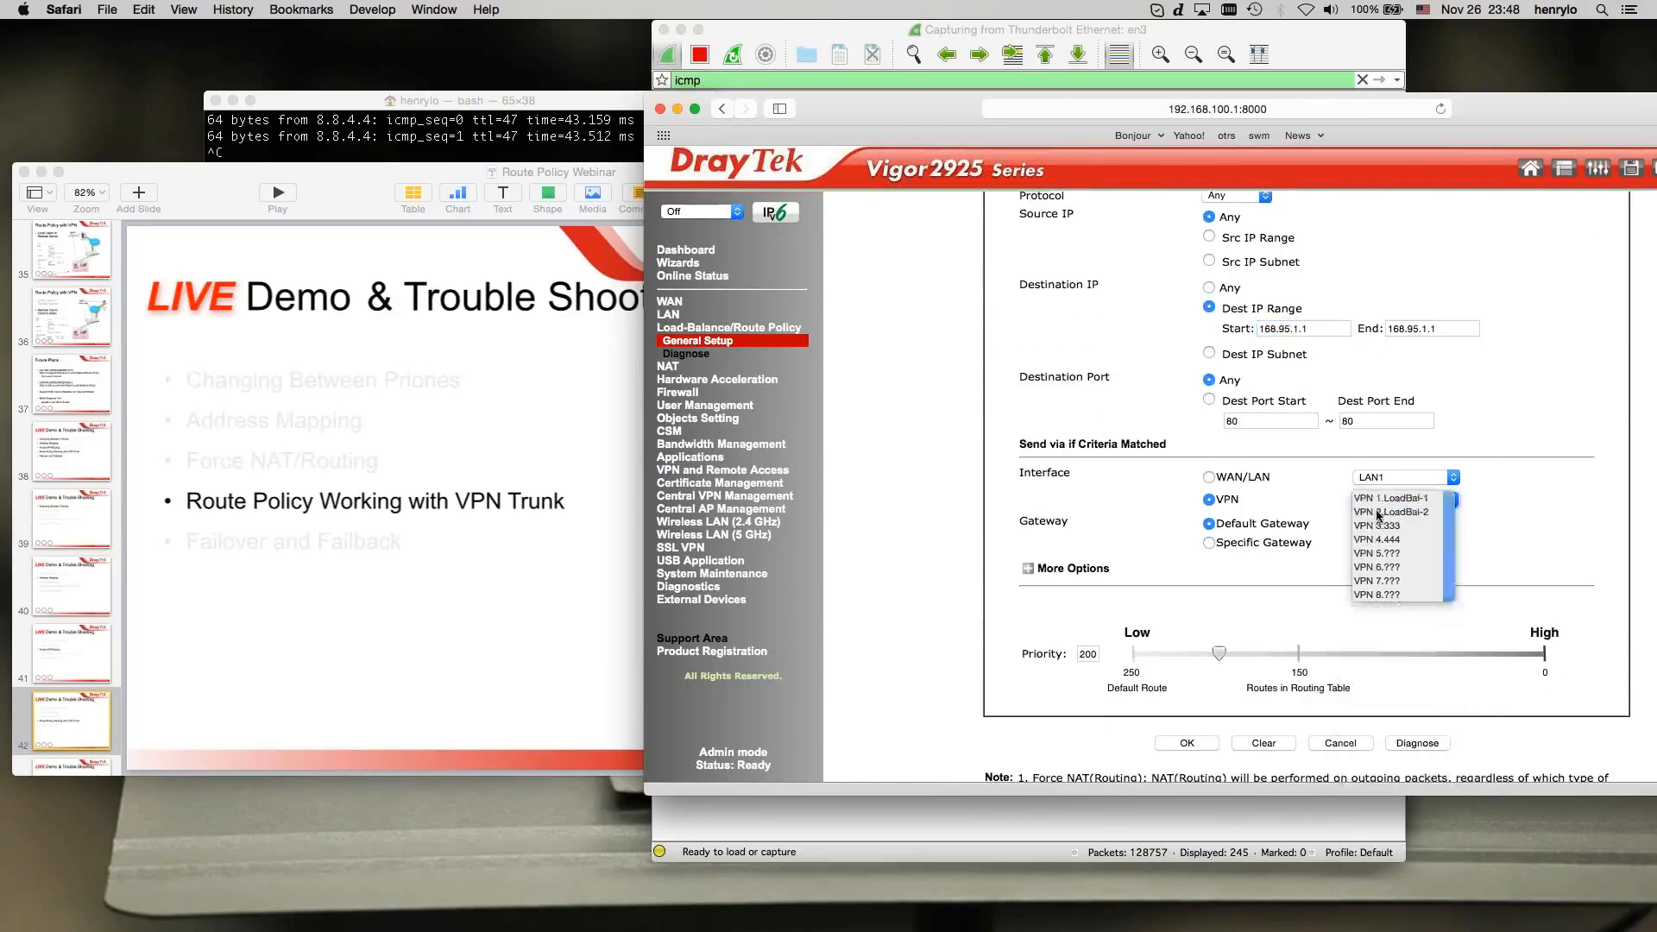
scroll(1372, 518, down, 1)
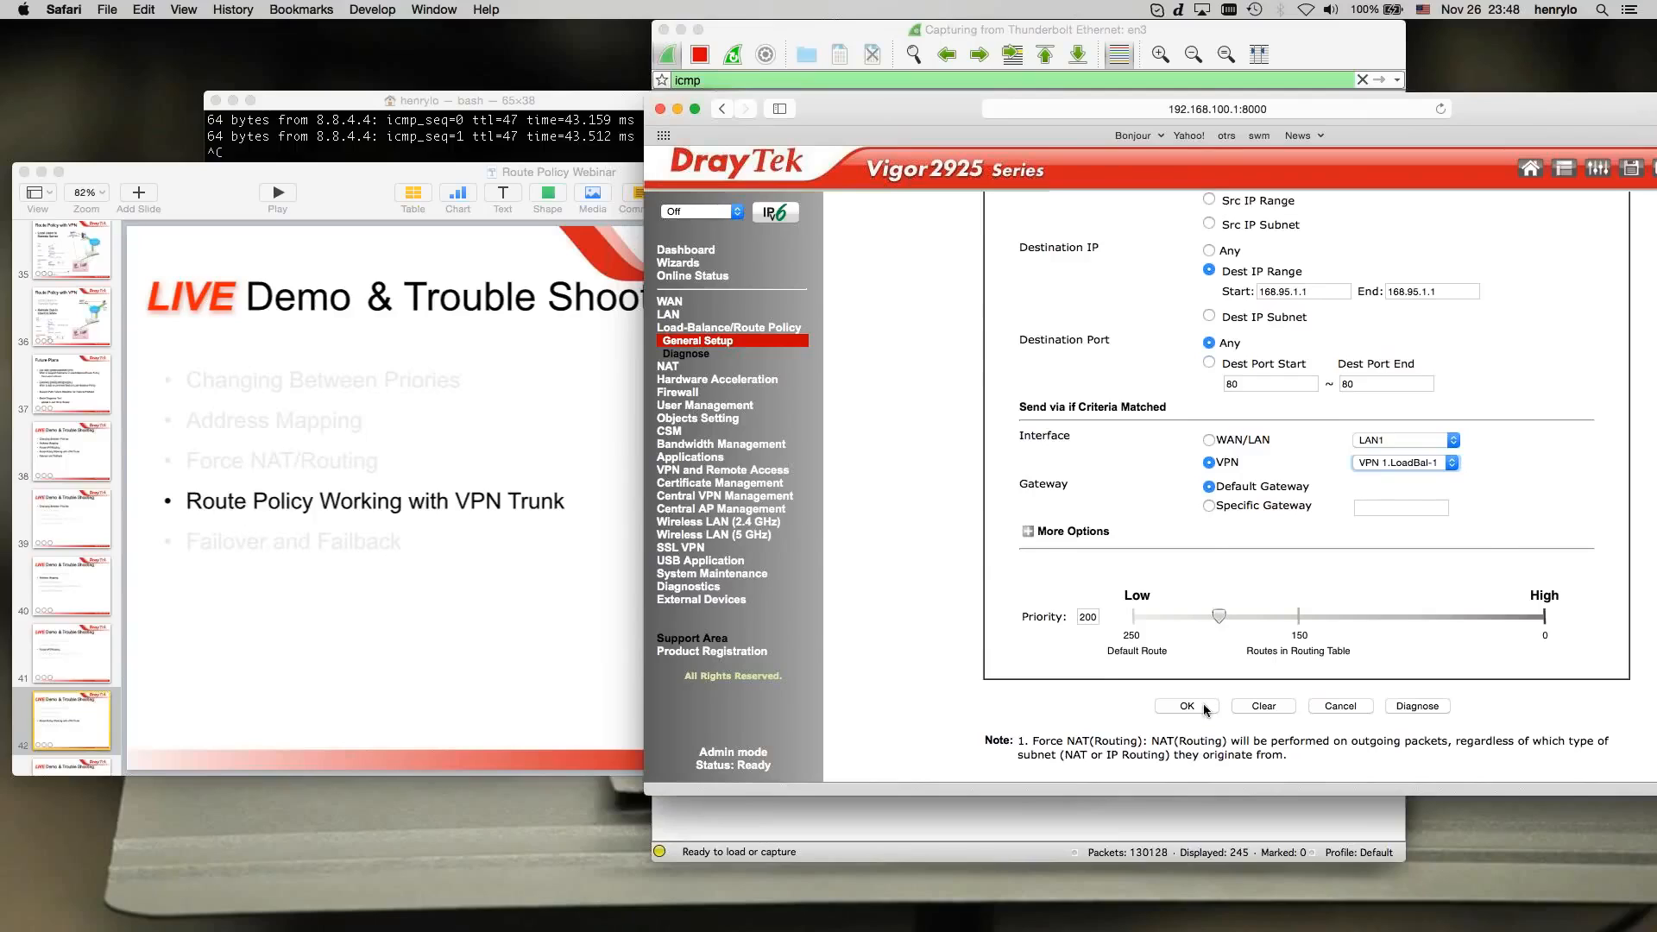
click(1205, 708)
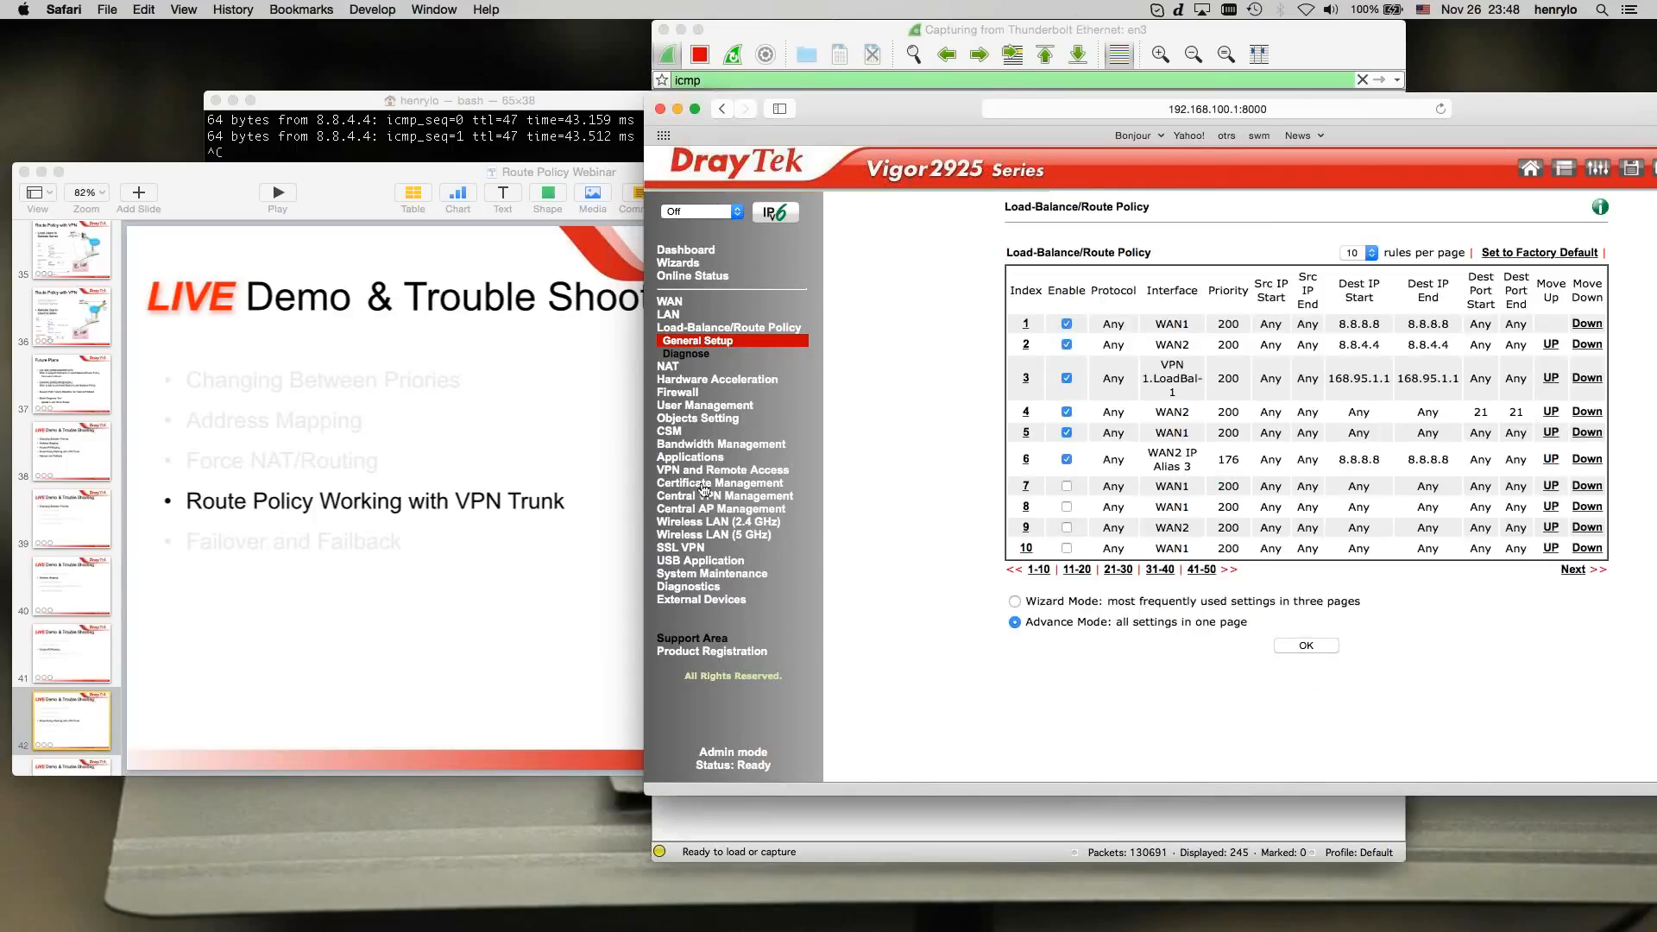
- Check the load-balance VPN tunnels in VPN Connection Management, and return to rule 3's destination in the route policy list
click(697, 470)
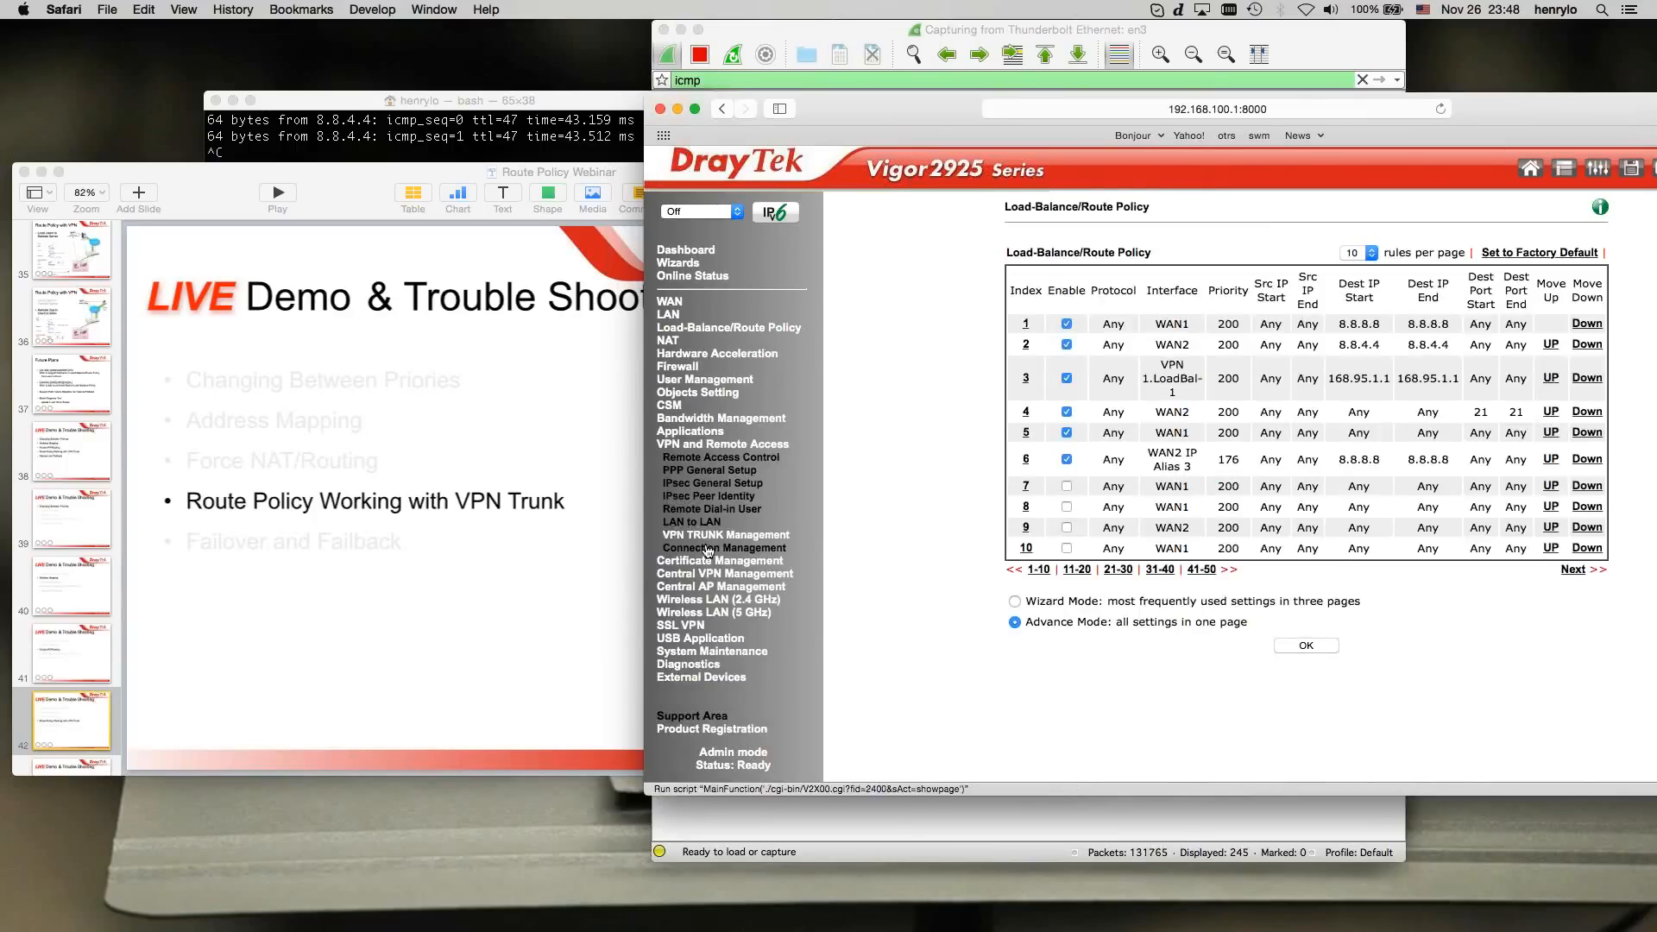
click(707, 548)
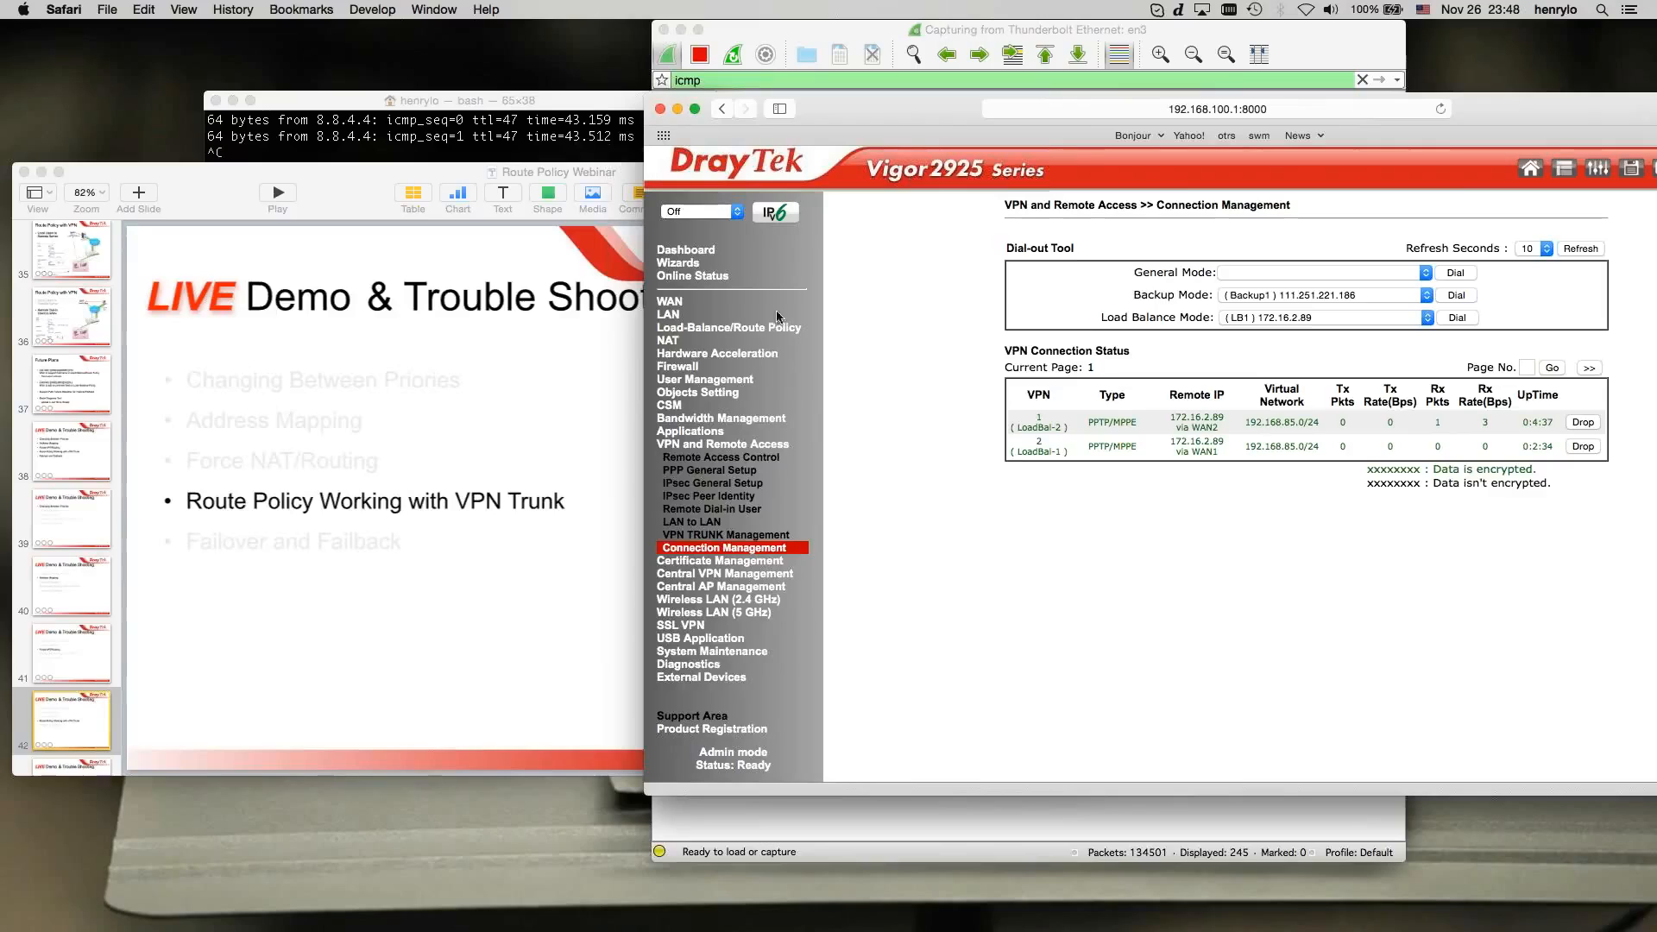
click(750, 328)
click(705, 341)
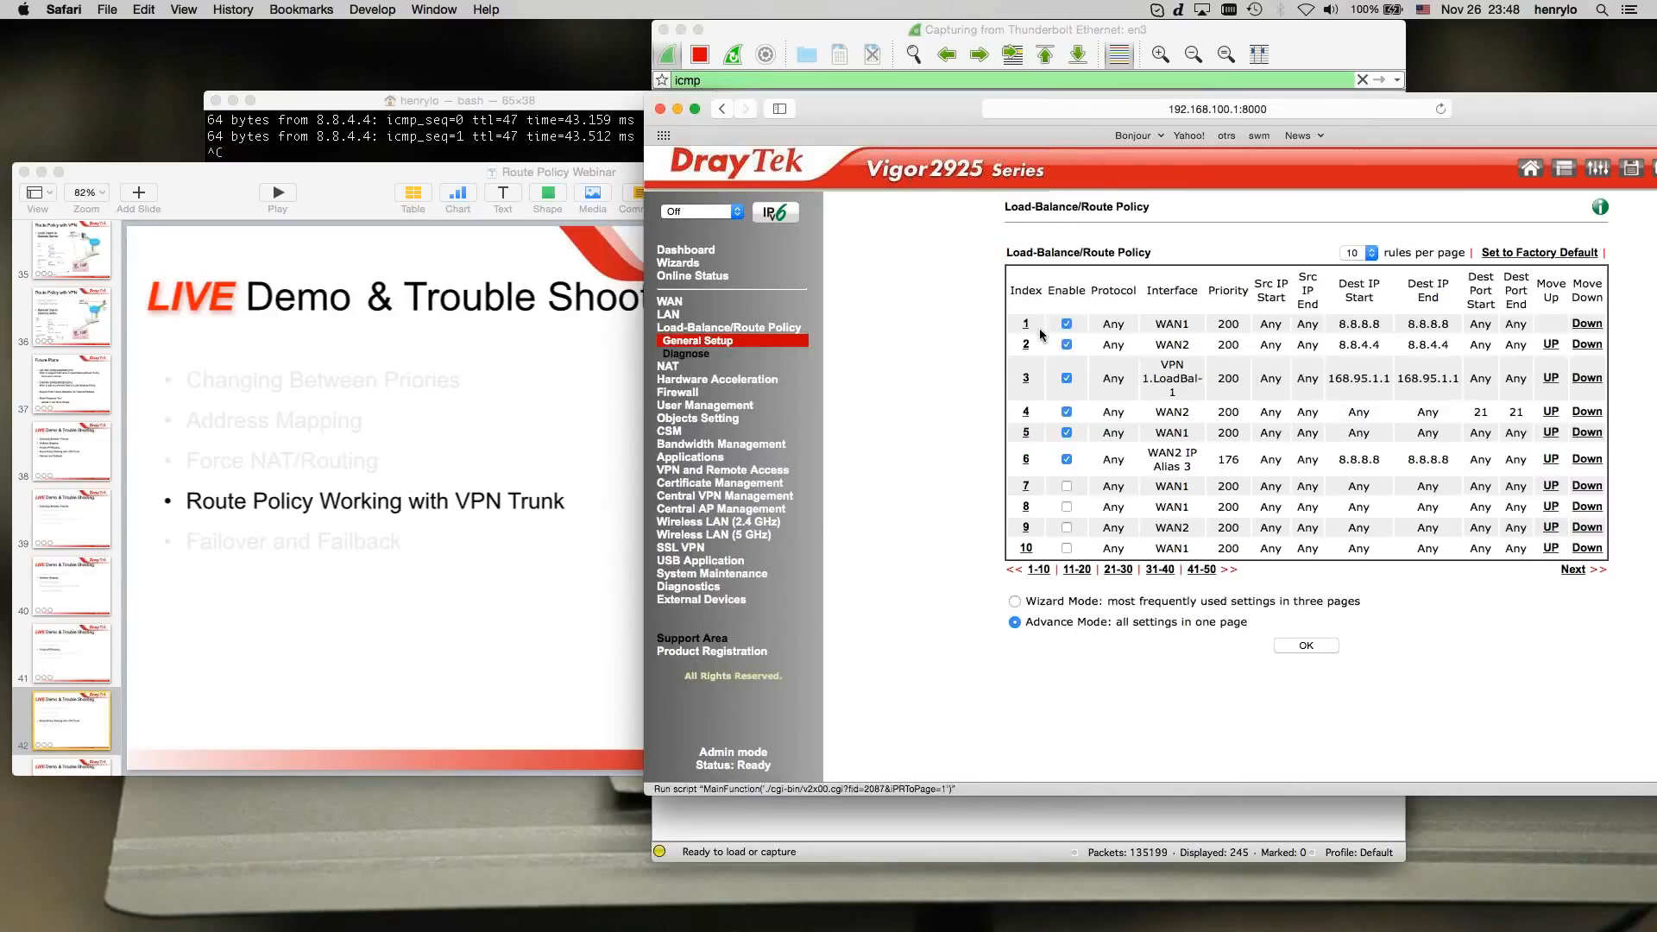
double_click(1349, 377)
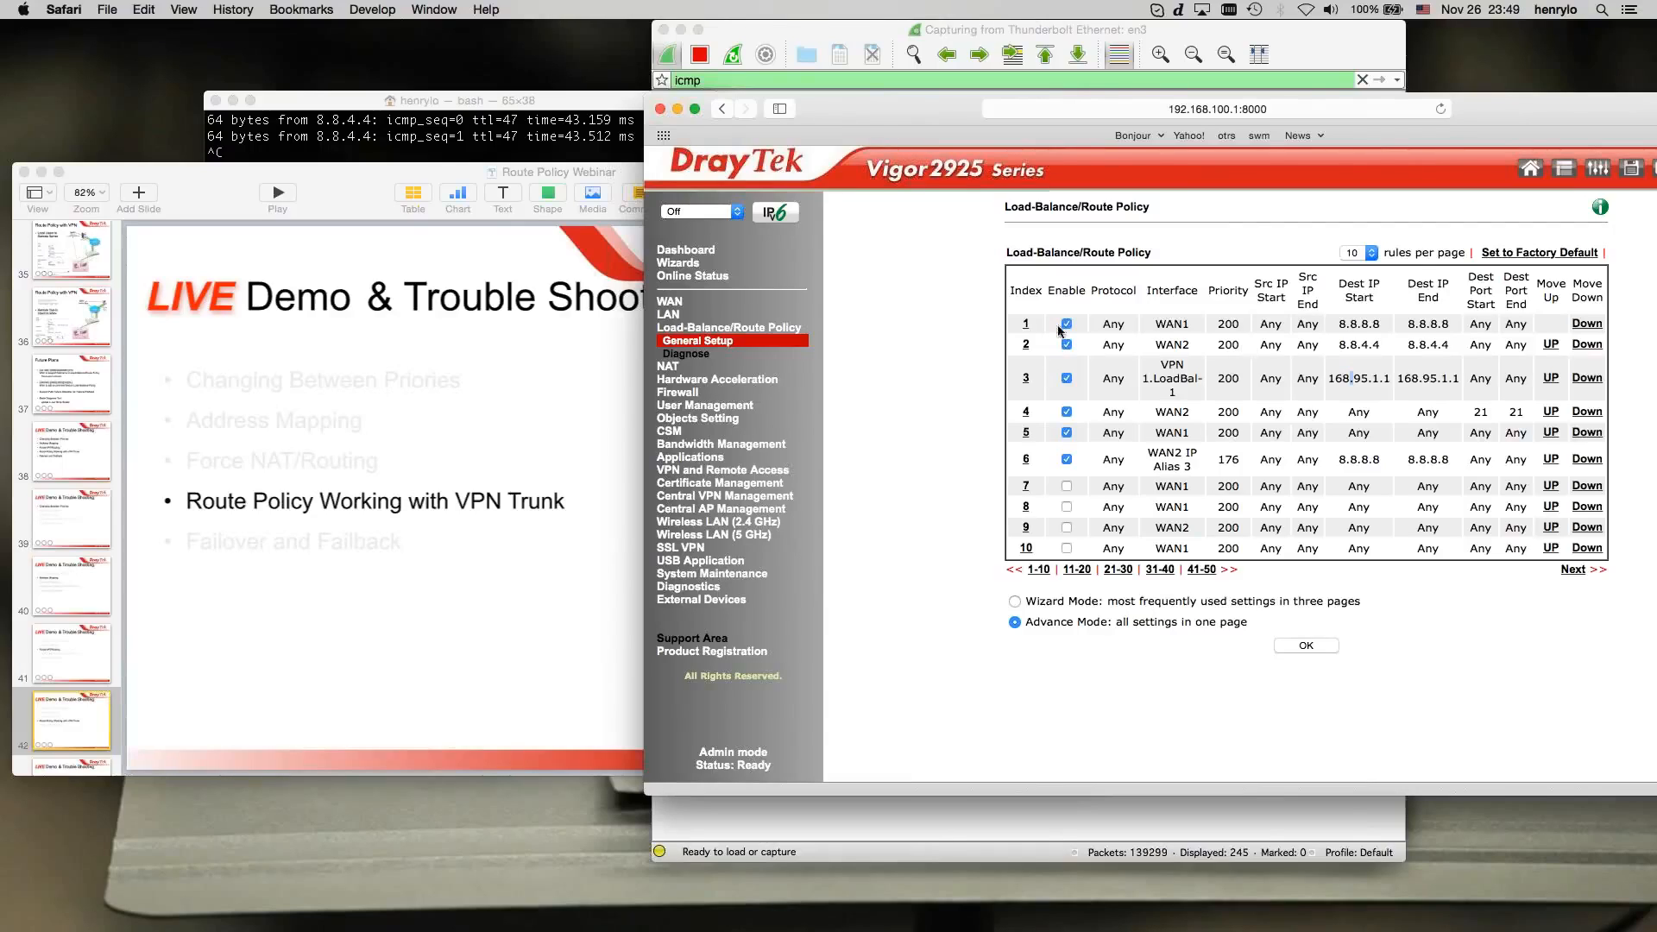
- Switch to Terminal and start a ping to 168.95.1.1
click(423, 138)
key(Up)
key(BackSpace)
key(BackSpace)
key(BackSpace)
key(BackSpace)
key(BackSpace)
key(BackSpace)
key(BackSpace)
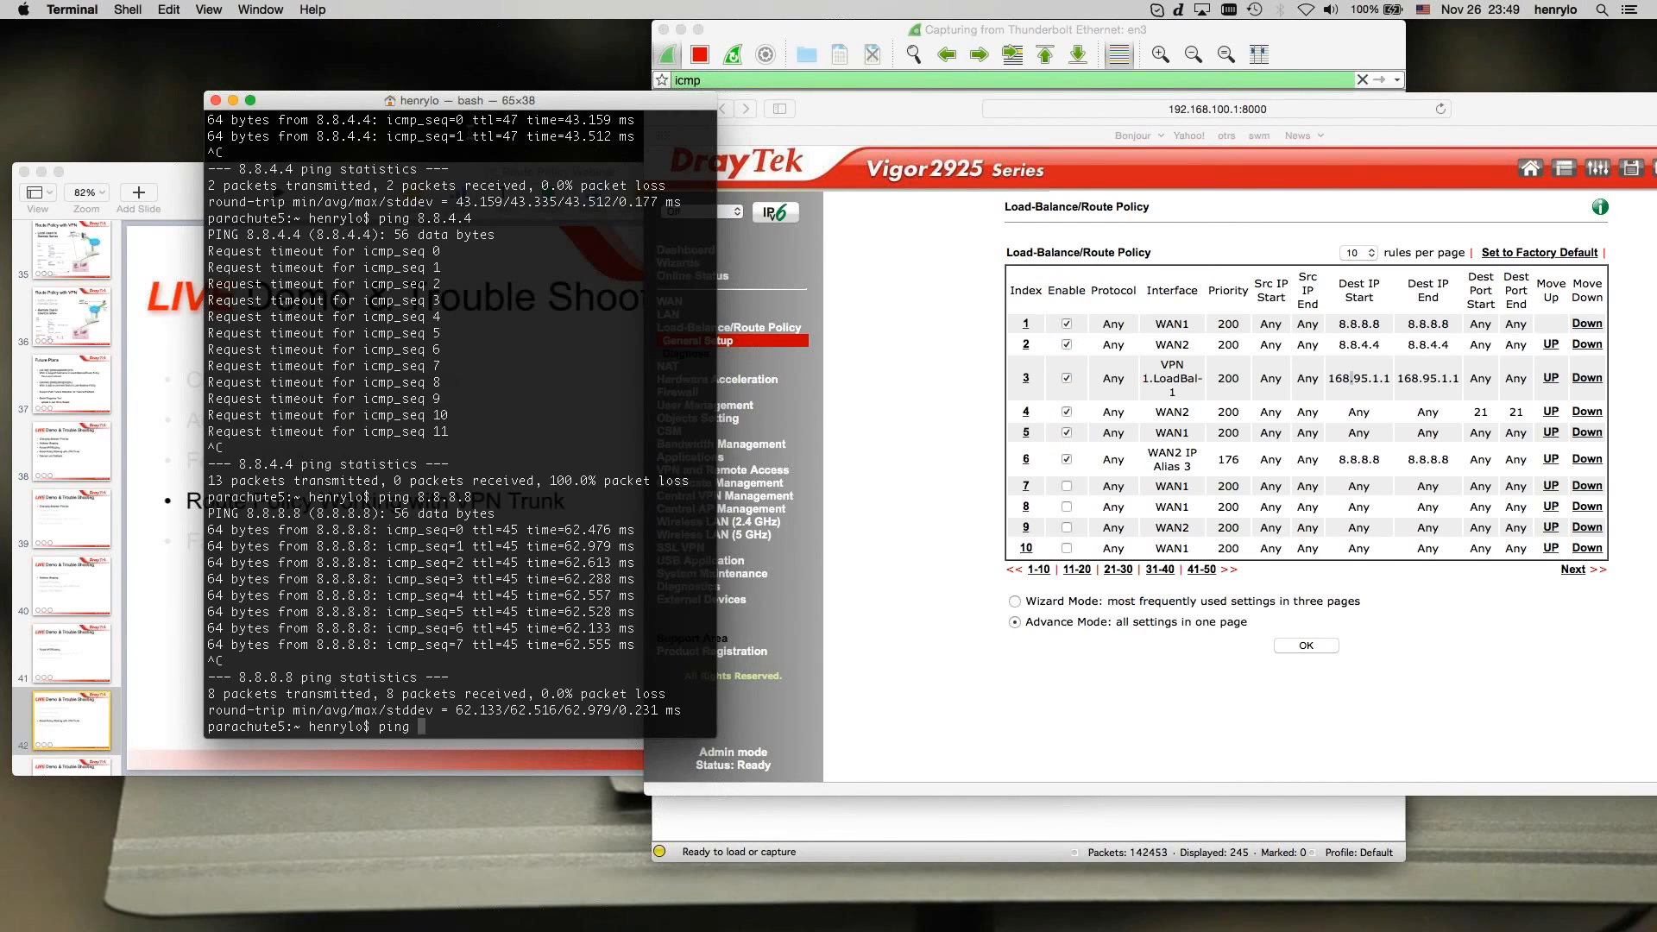
text(168.95.1.1)
key(Return)
- In Safari, open VPN Connection Management and refresh it repeatedly to compare the packet counts of the LoadBal-1 and LoadBal-2 tunnels
click(899, 498)
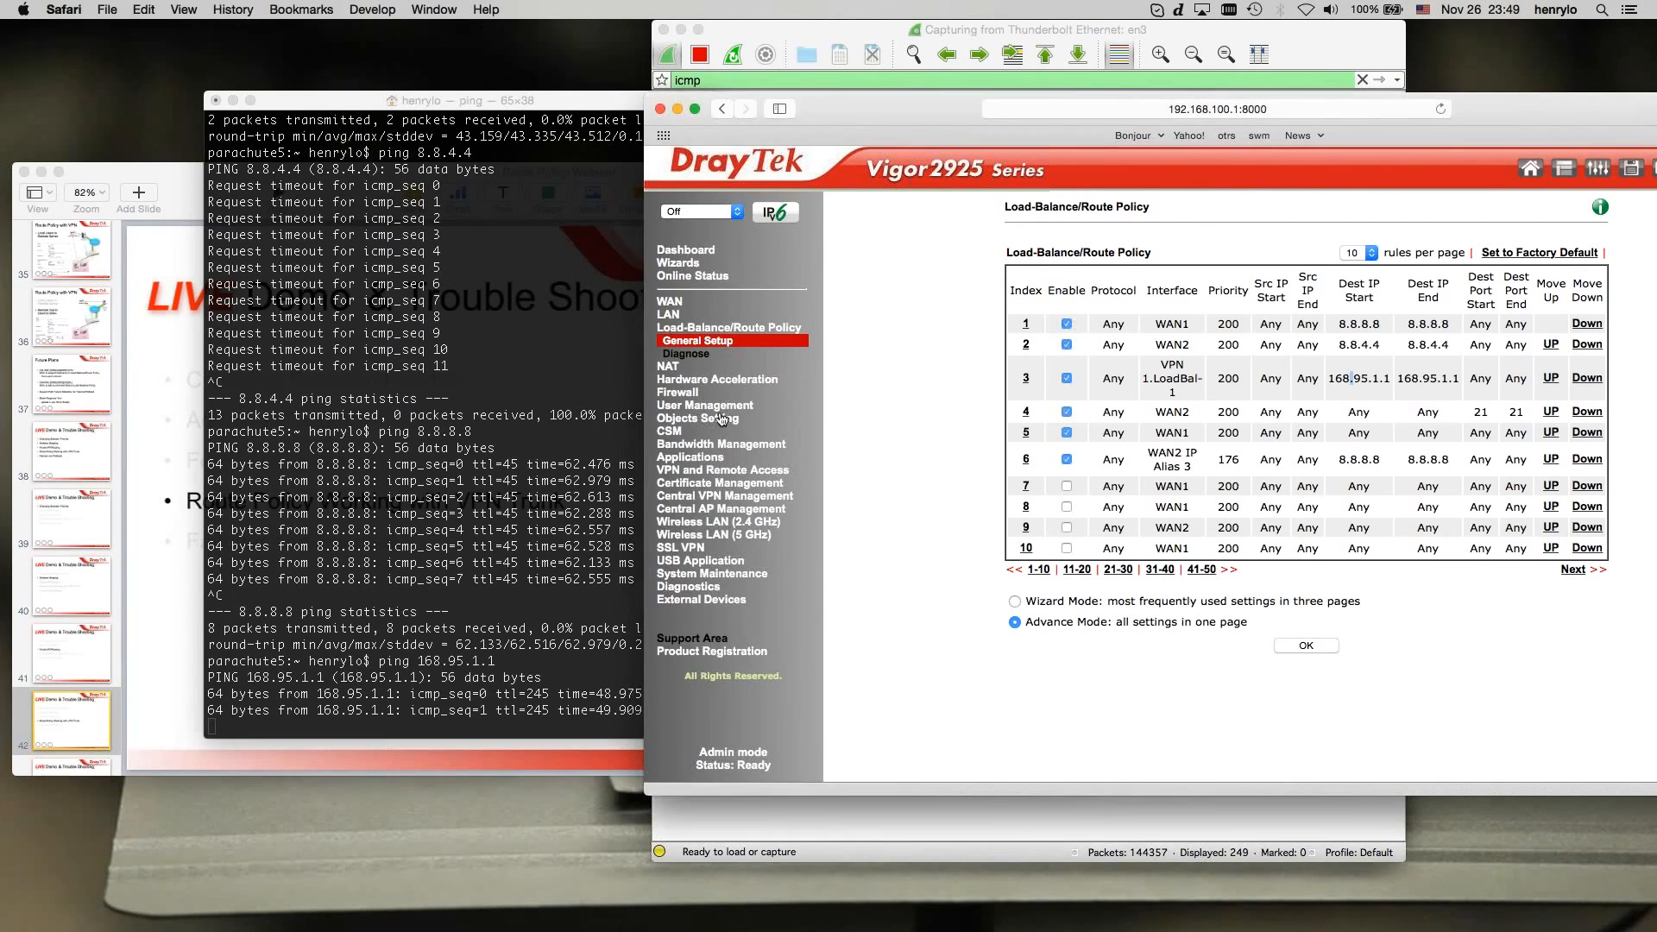
click(714, 471)
click(722, 547)
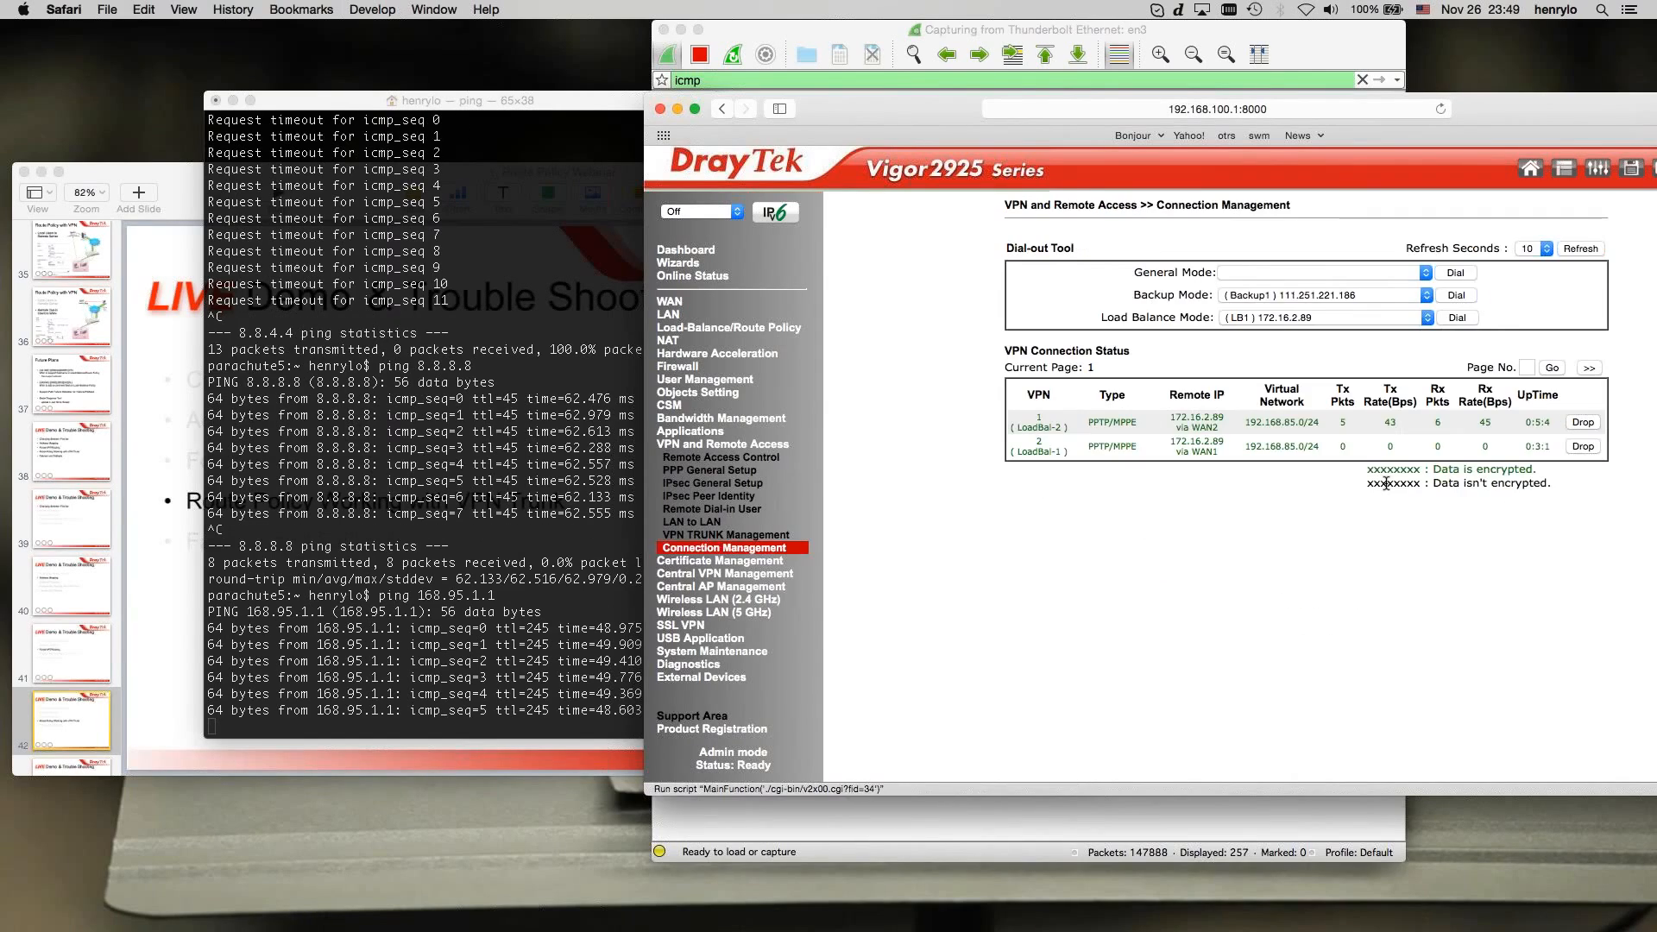
click(1580, 251)
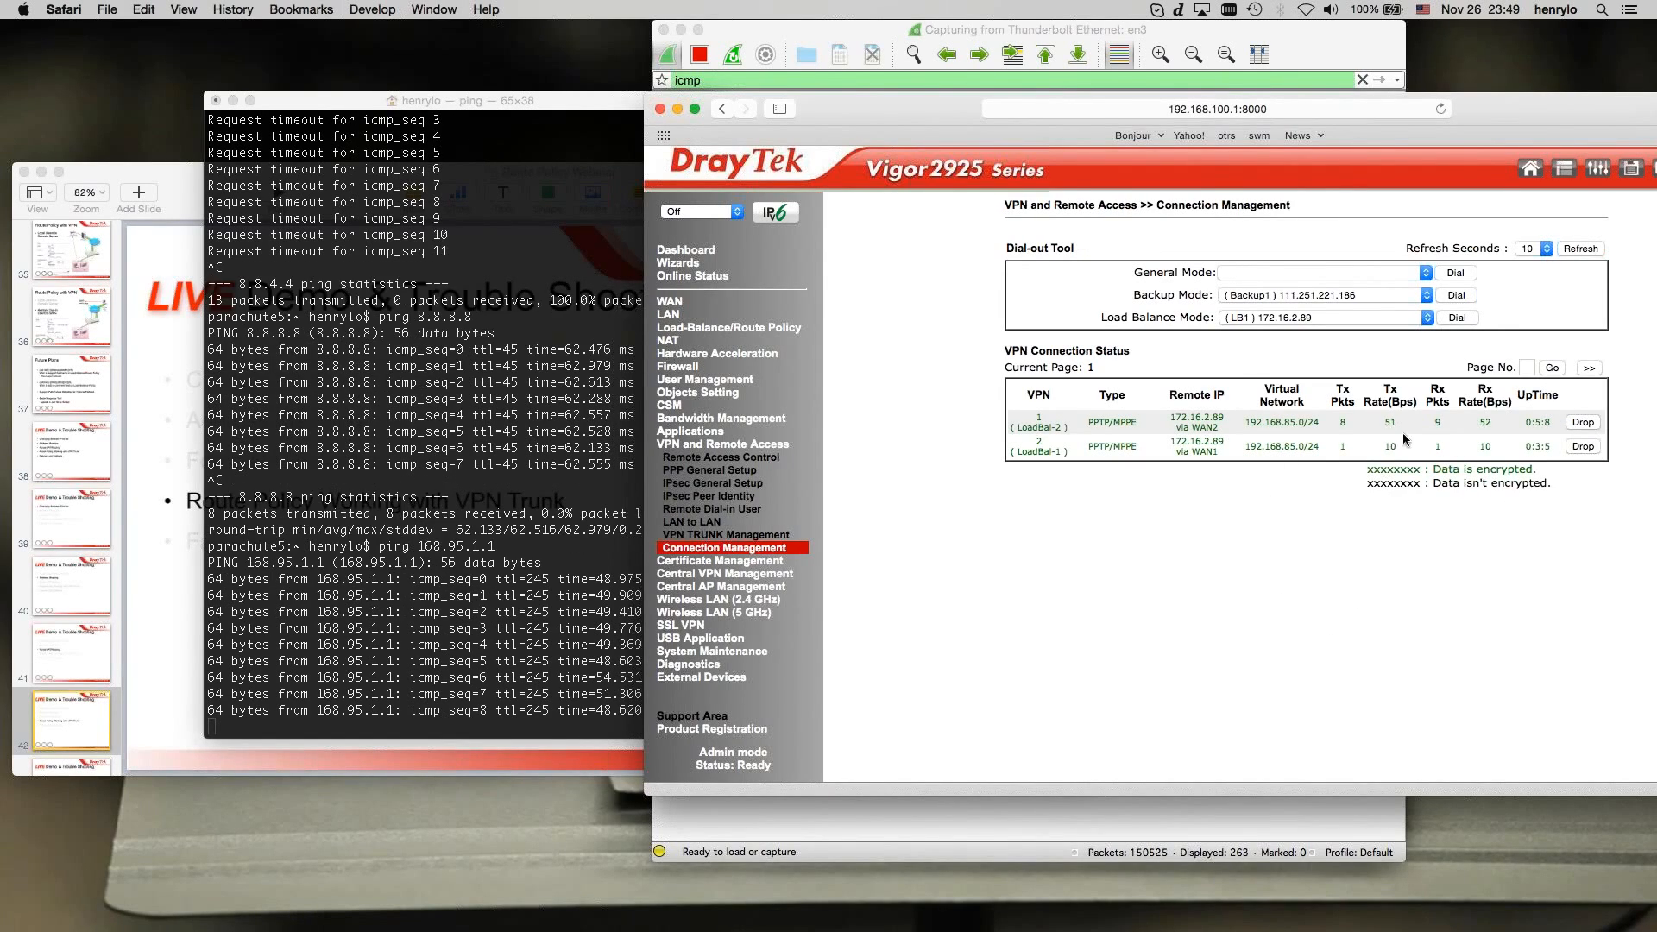
click(1581, 250)
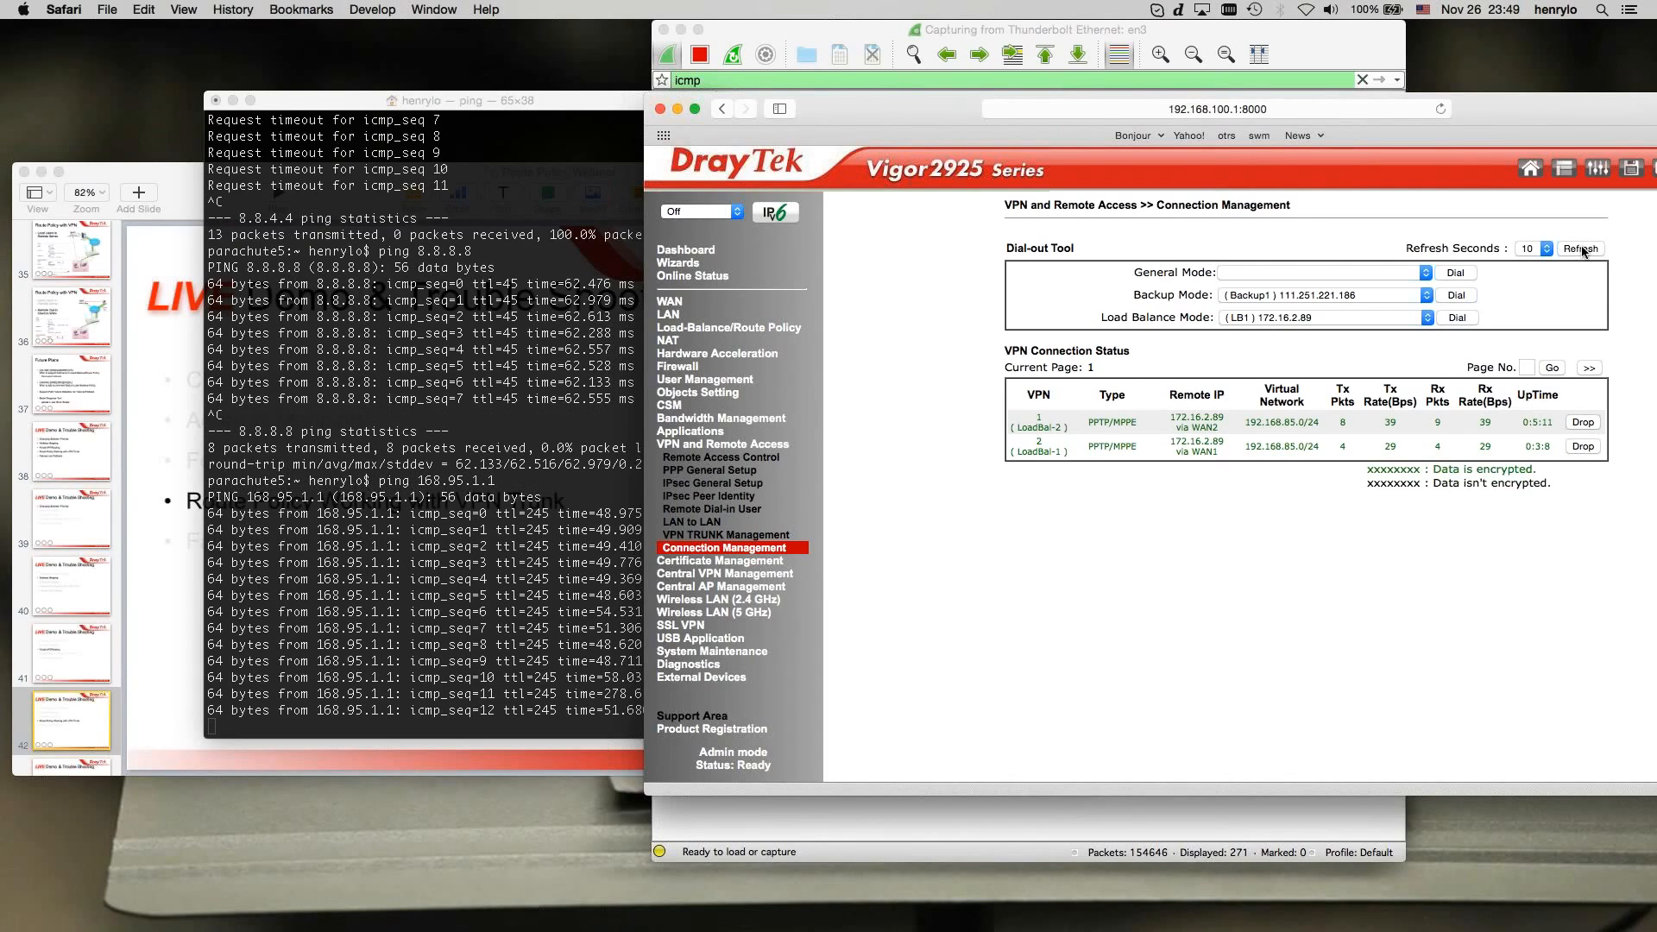
click(1581, 250)
click(1582, 249)
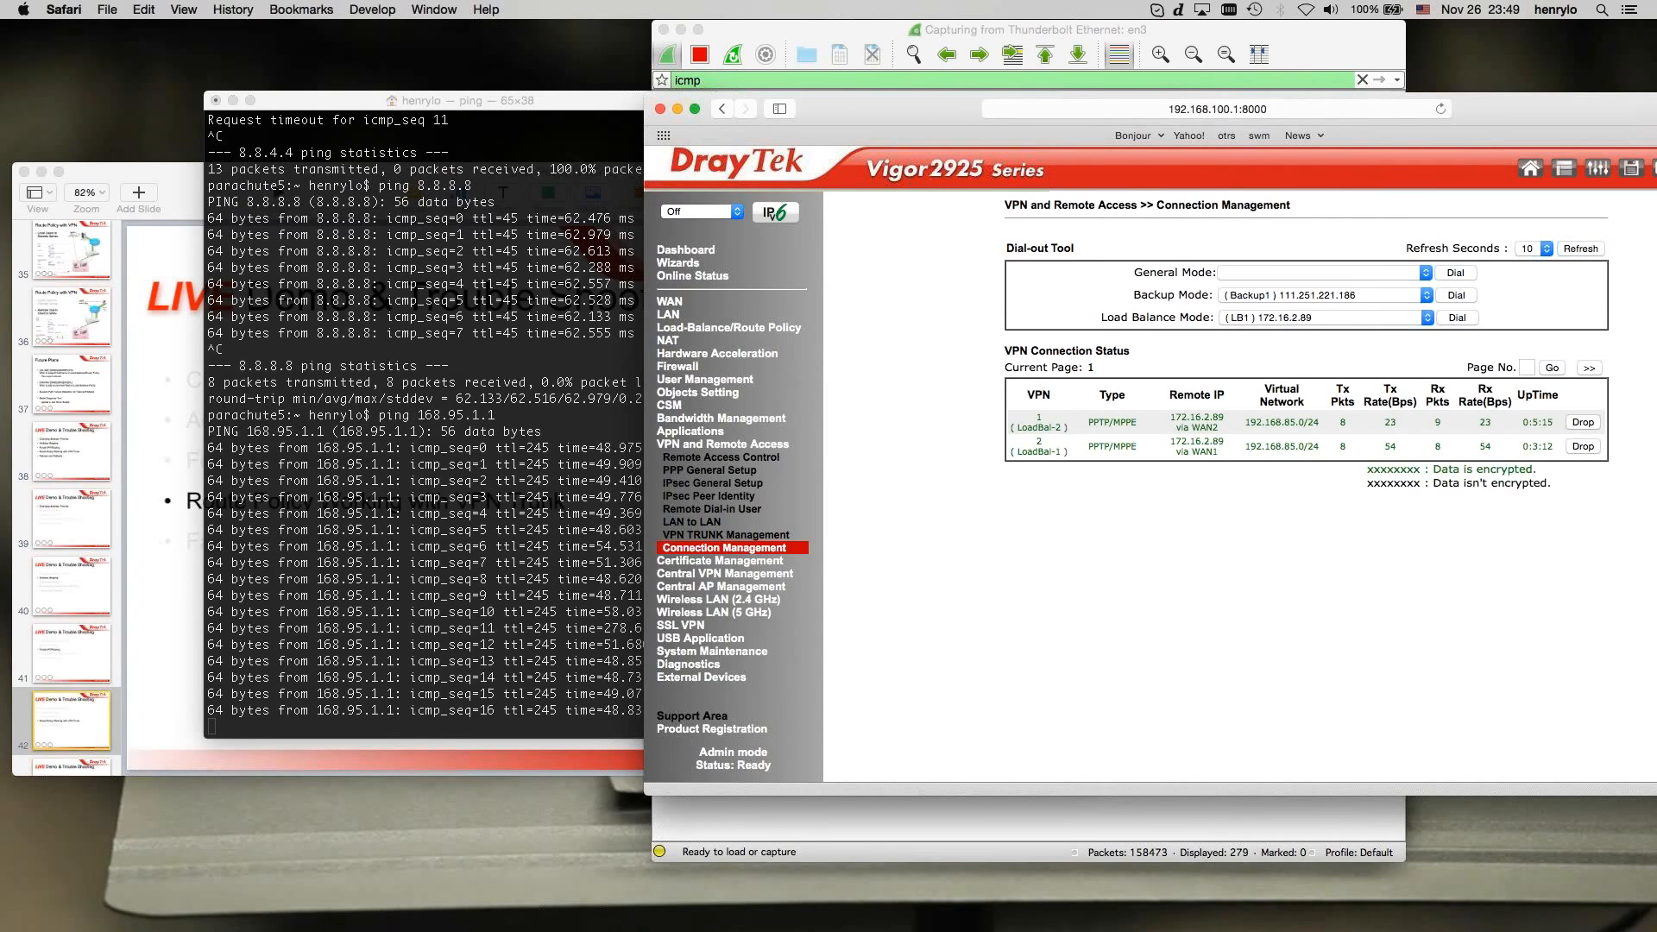
- View the route policy debug output in CoolTerm, reopen the route policy list in Safari, and stop the 168.95.1.1 ping in Terminal
drag(1656, 69, 508, 235)
click(785, 333)
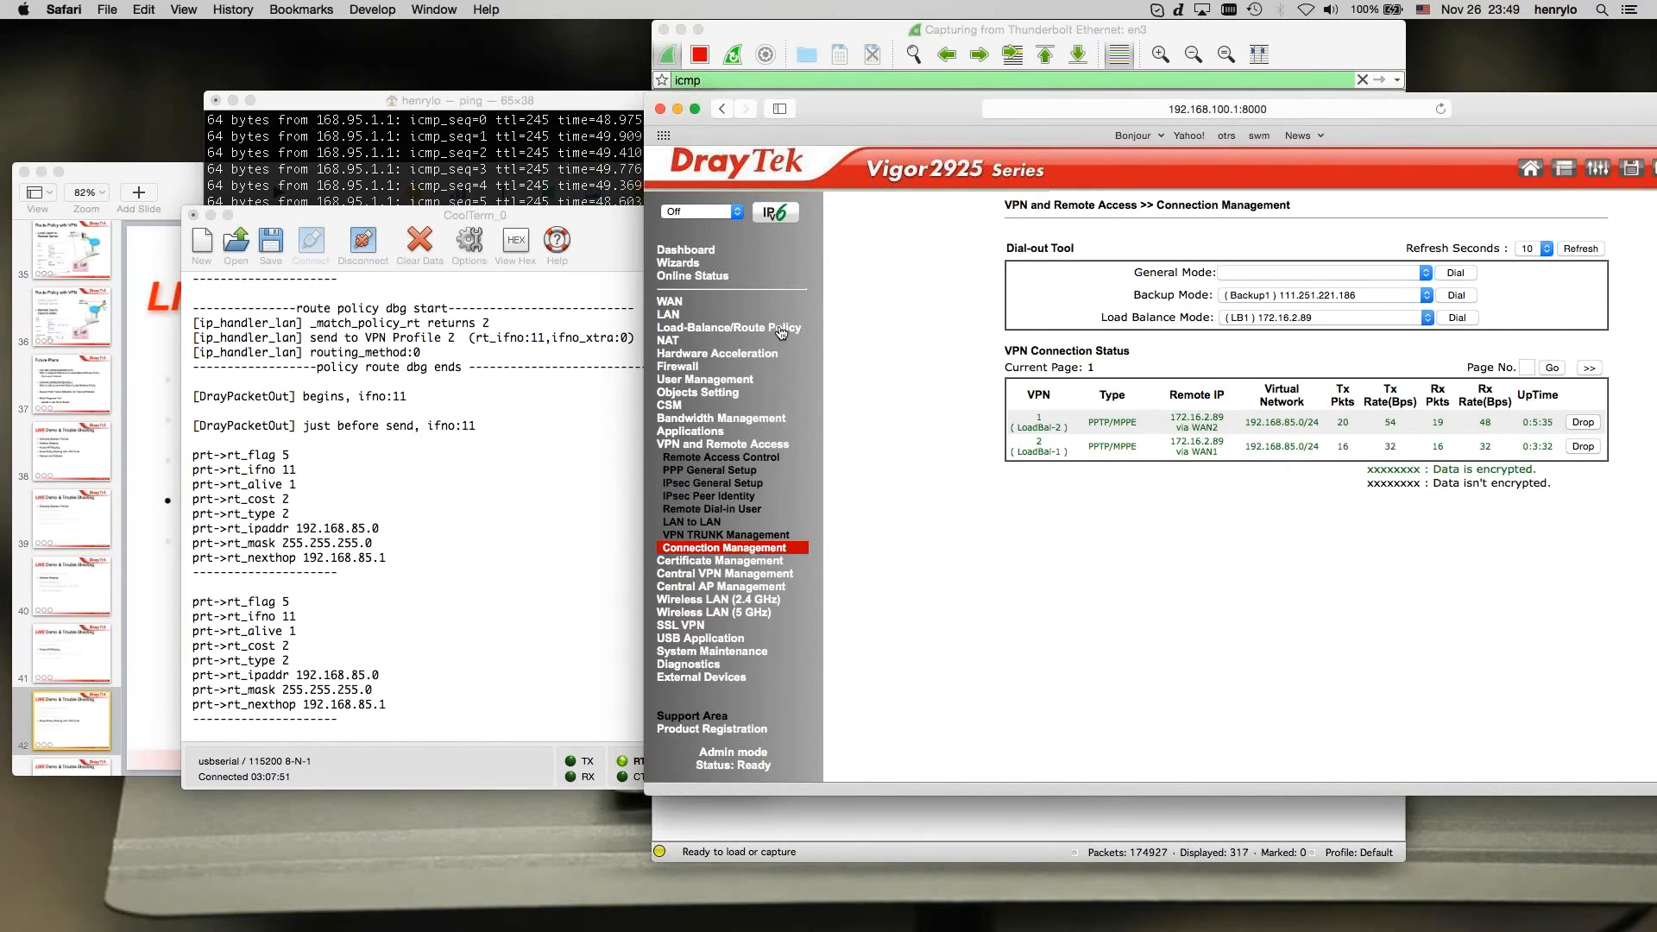
click(693, 341)
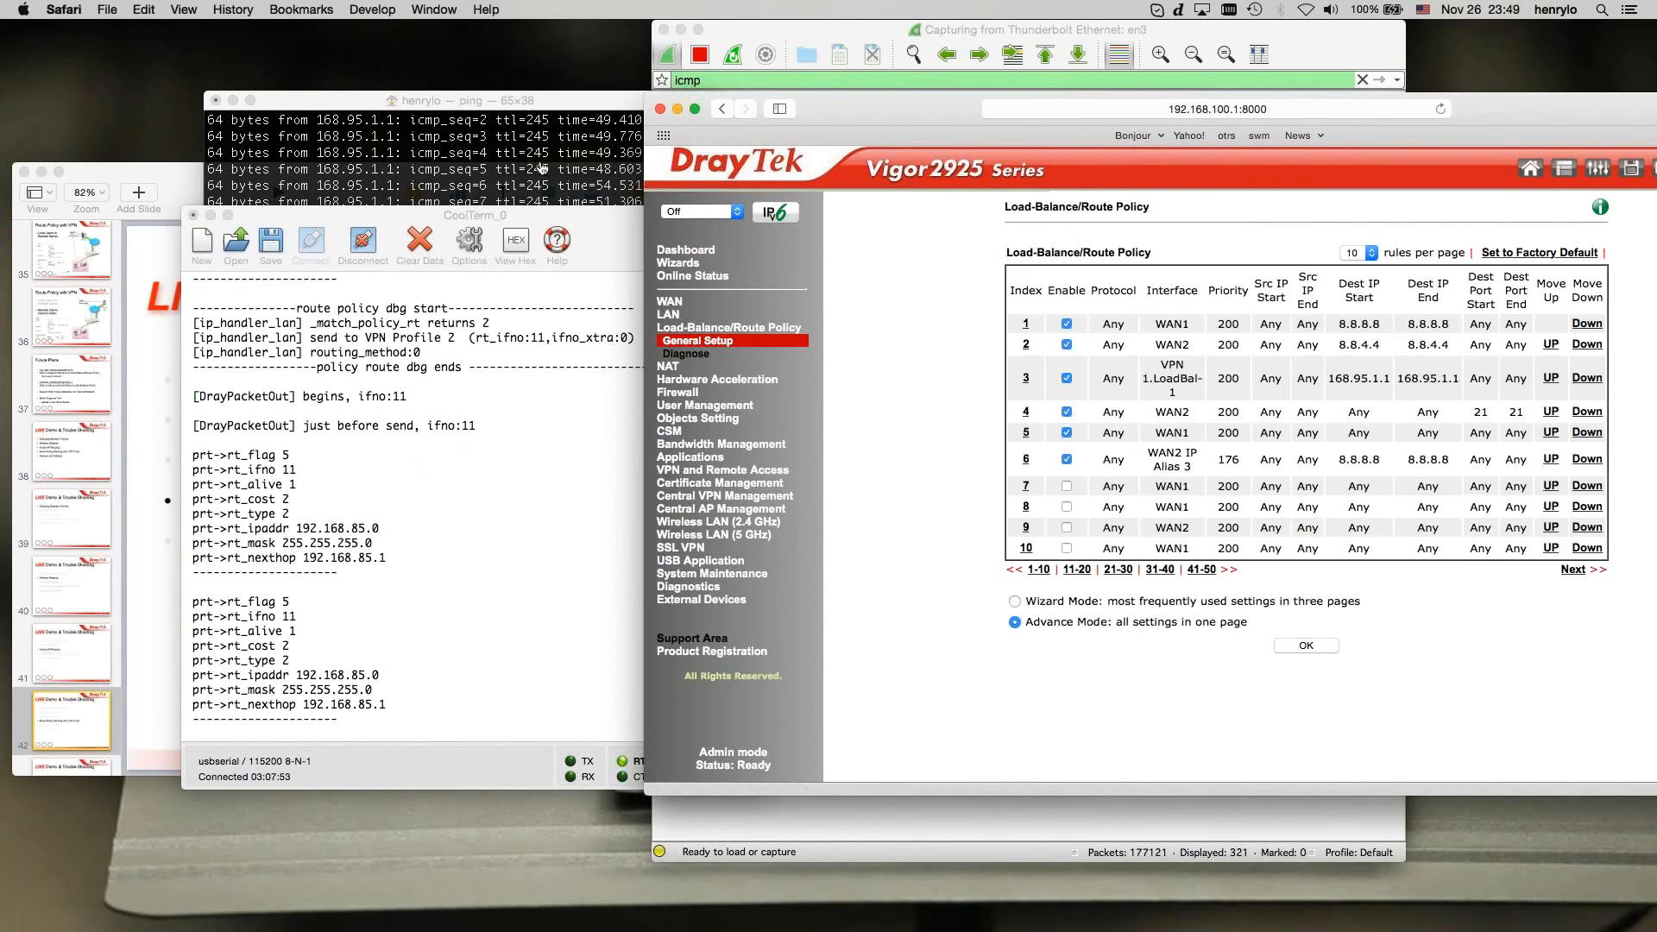
click(628, 185)
key(ctrl+c)
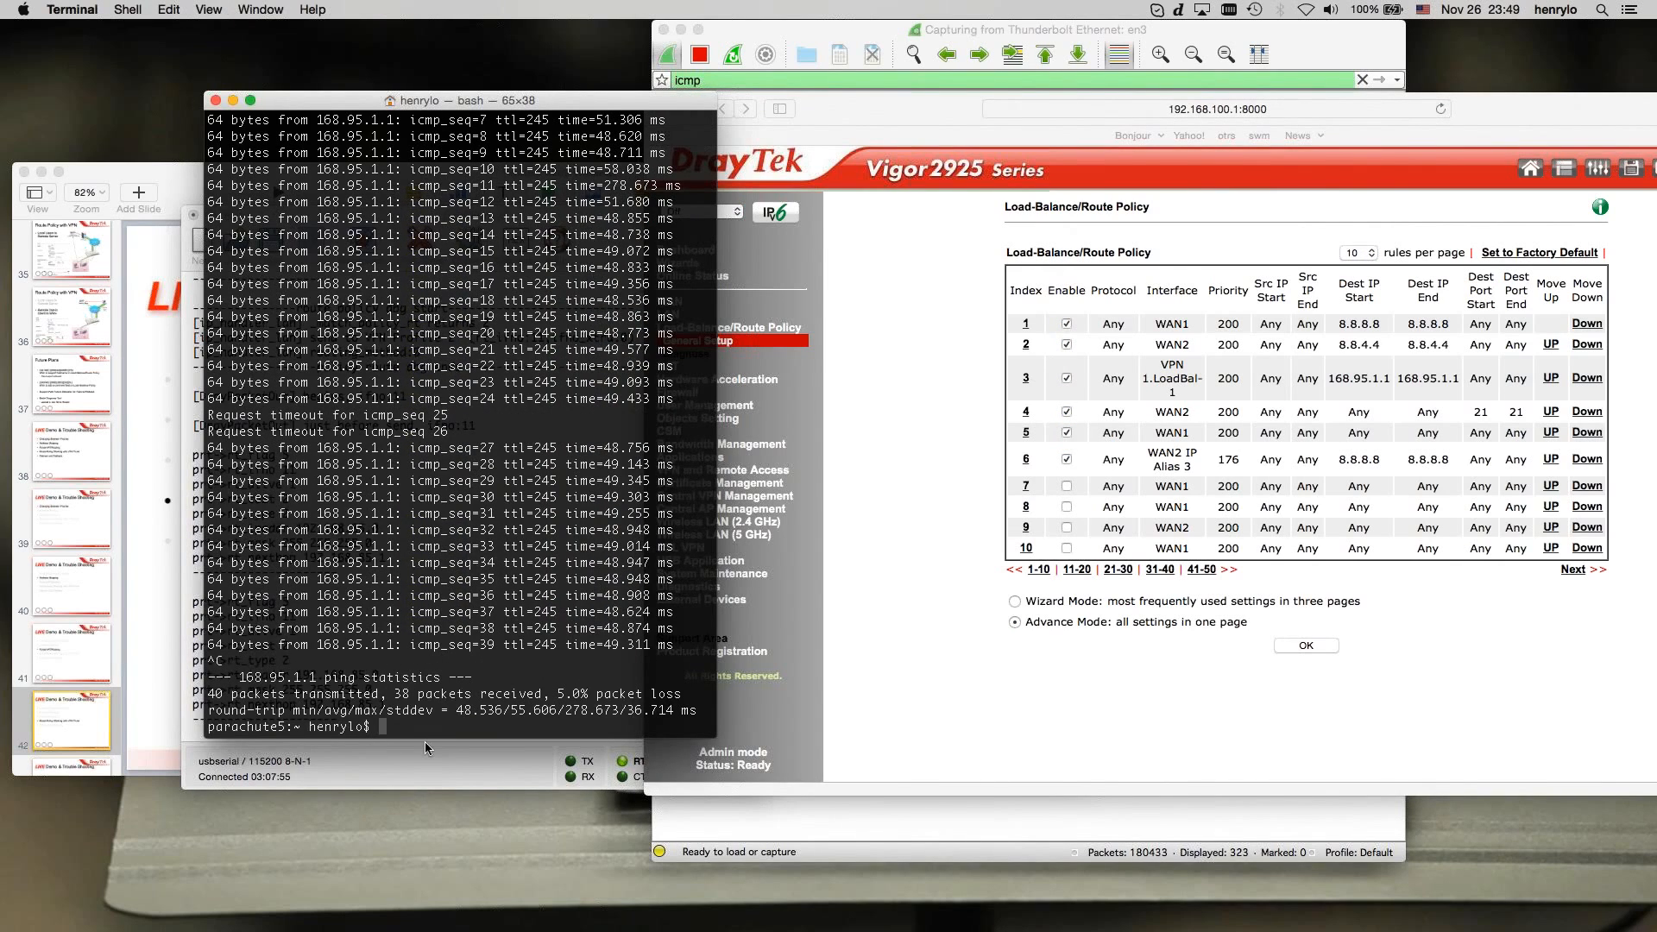
- Compare the matched rule in CoolTerm's route policy debug output with the route policy list in Safari, moving the CoolTerm window aside
click(424, 742)
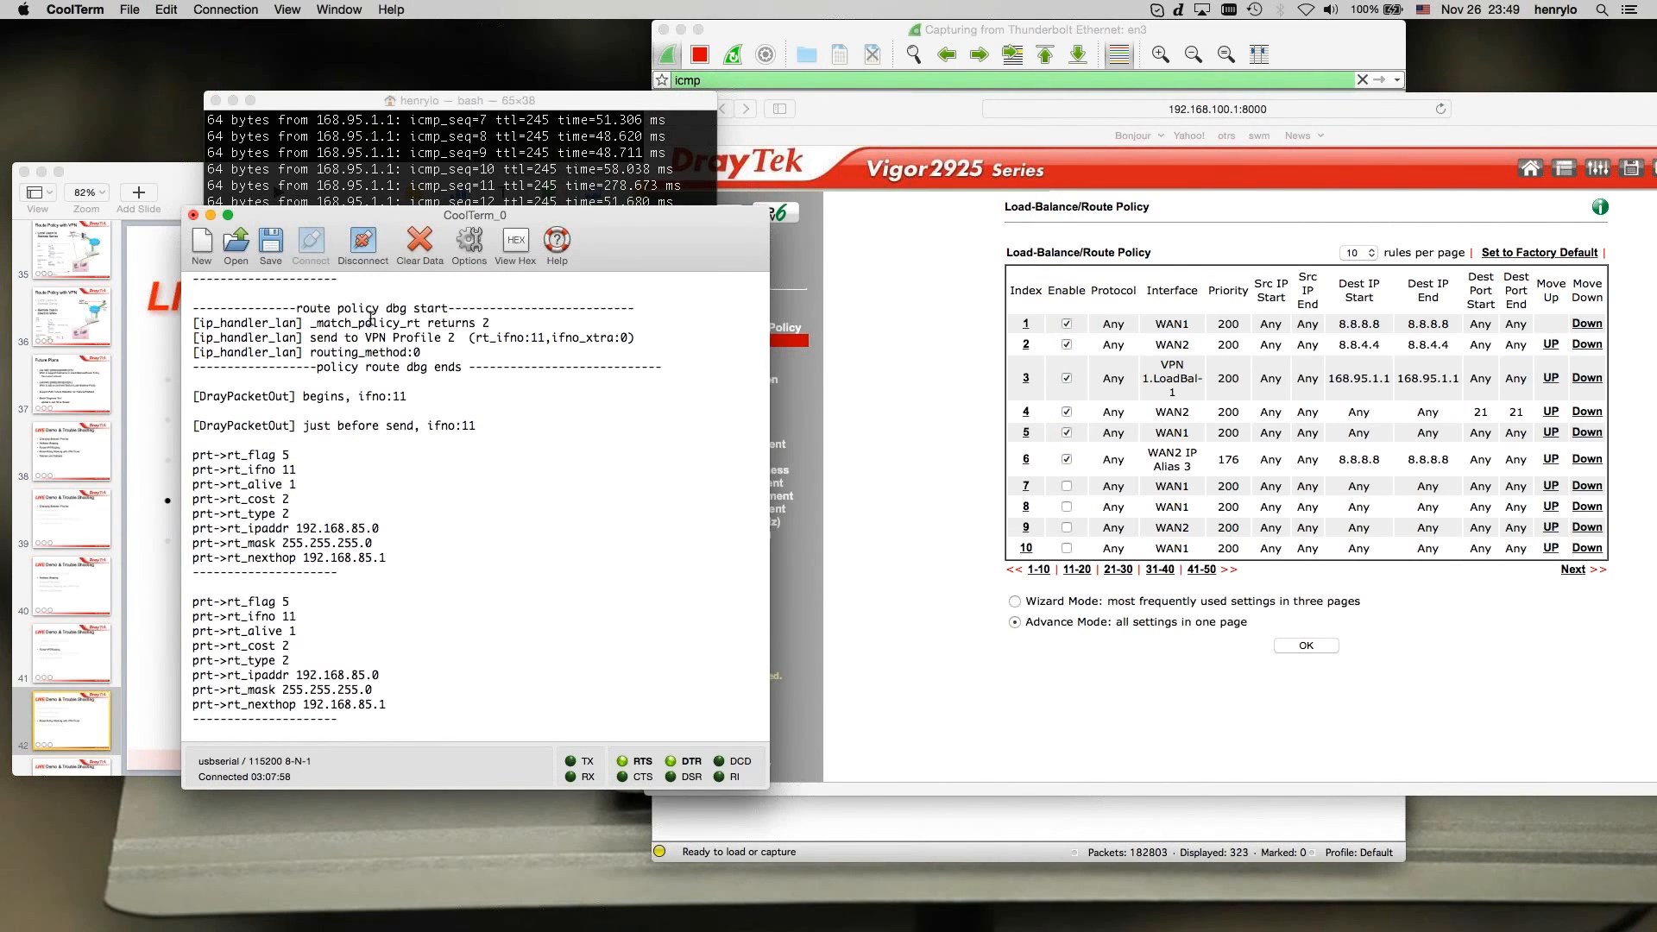
double_click(486, 322)
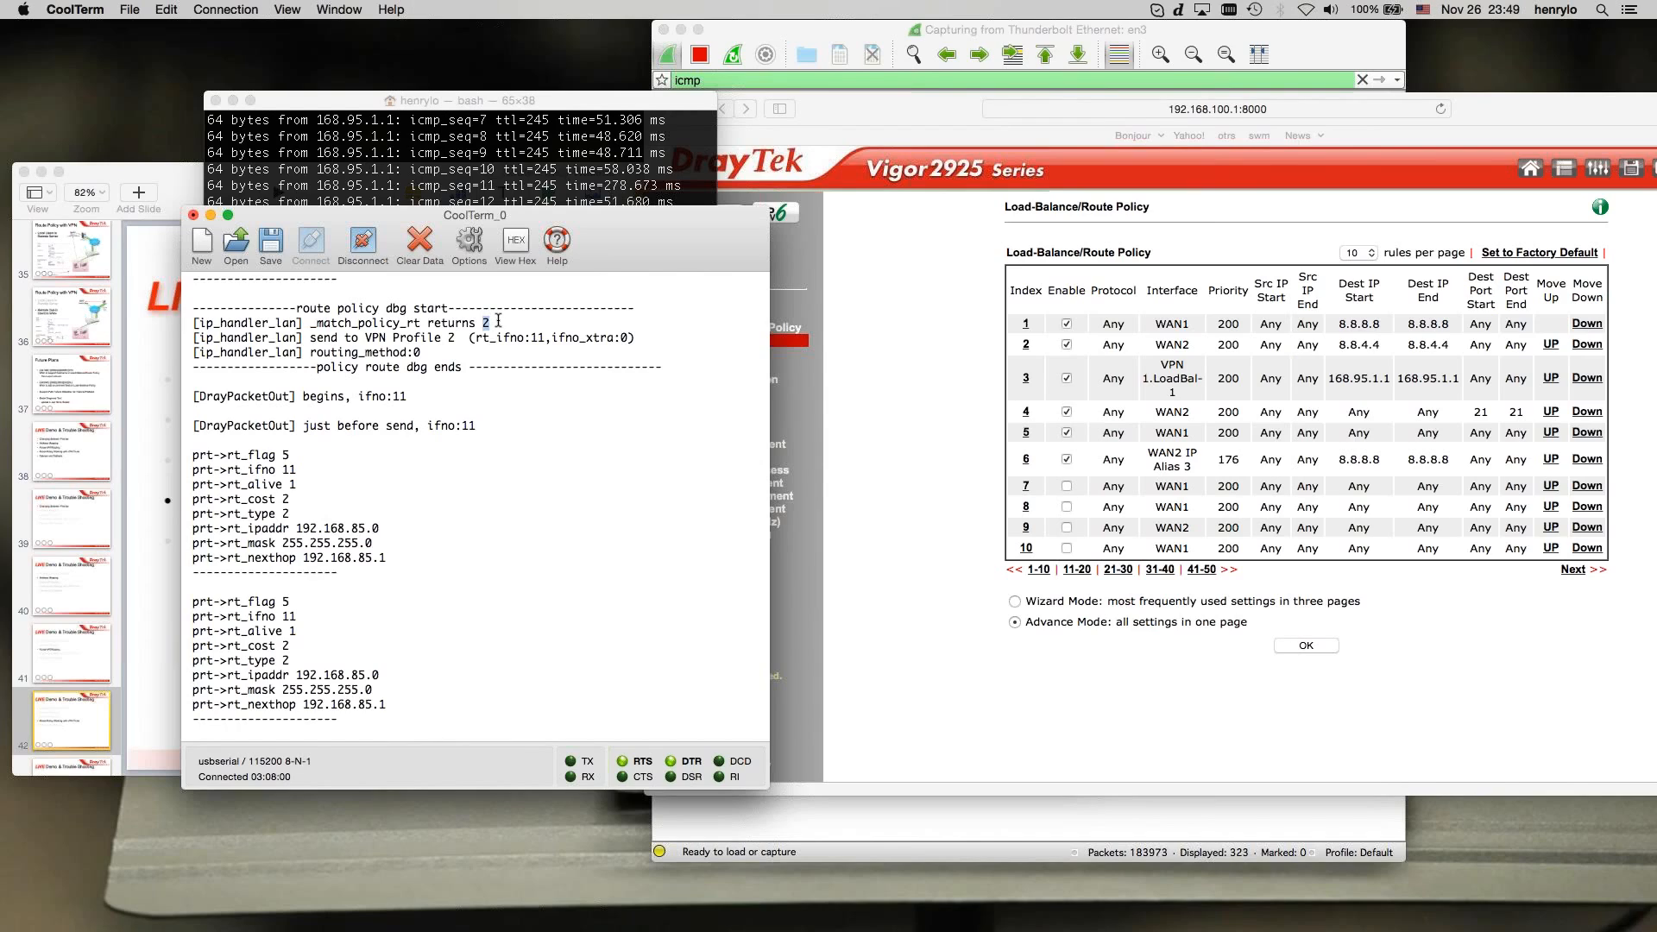
click(950, 341)
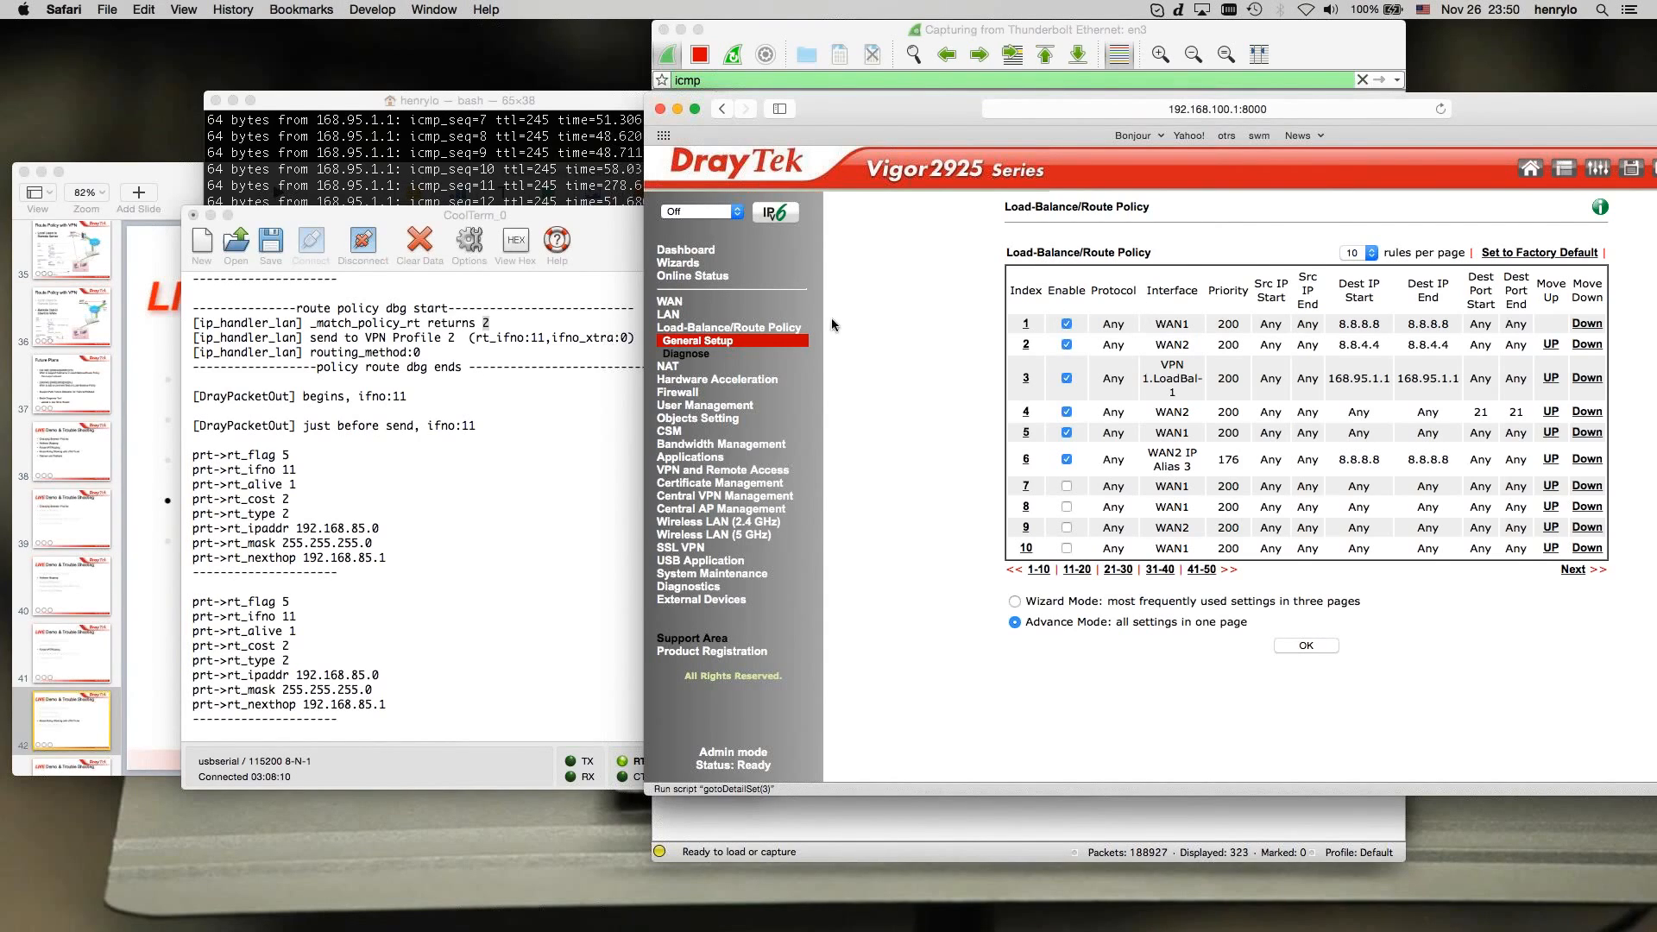
click(534, 336)
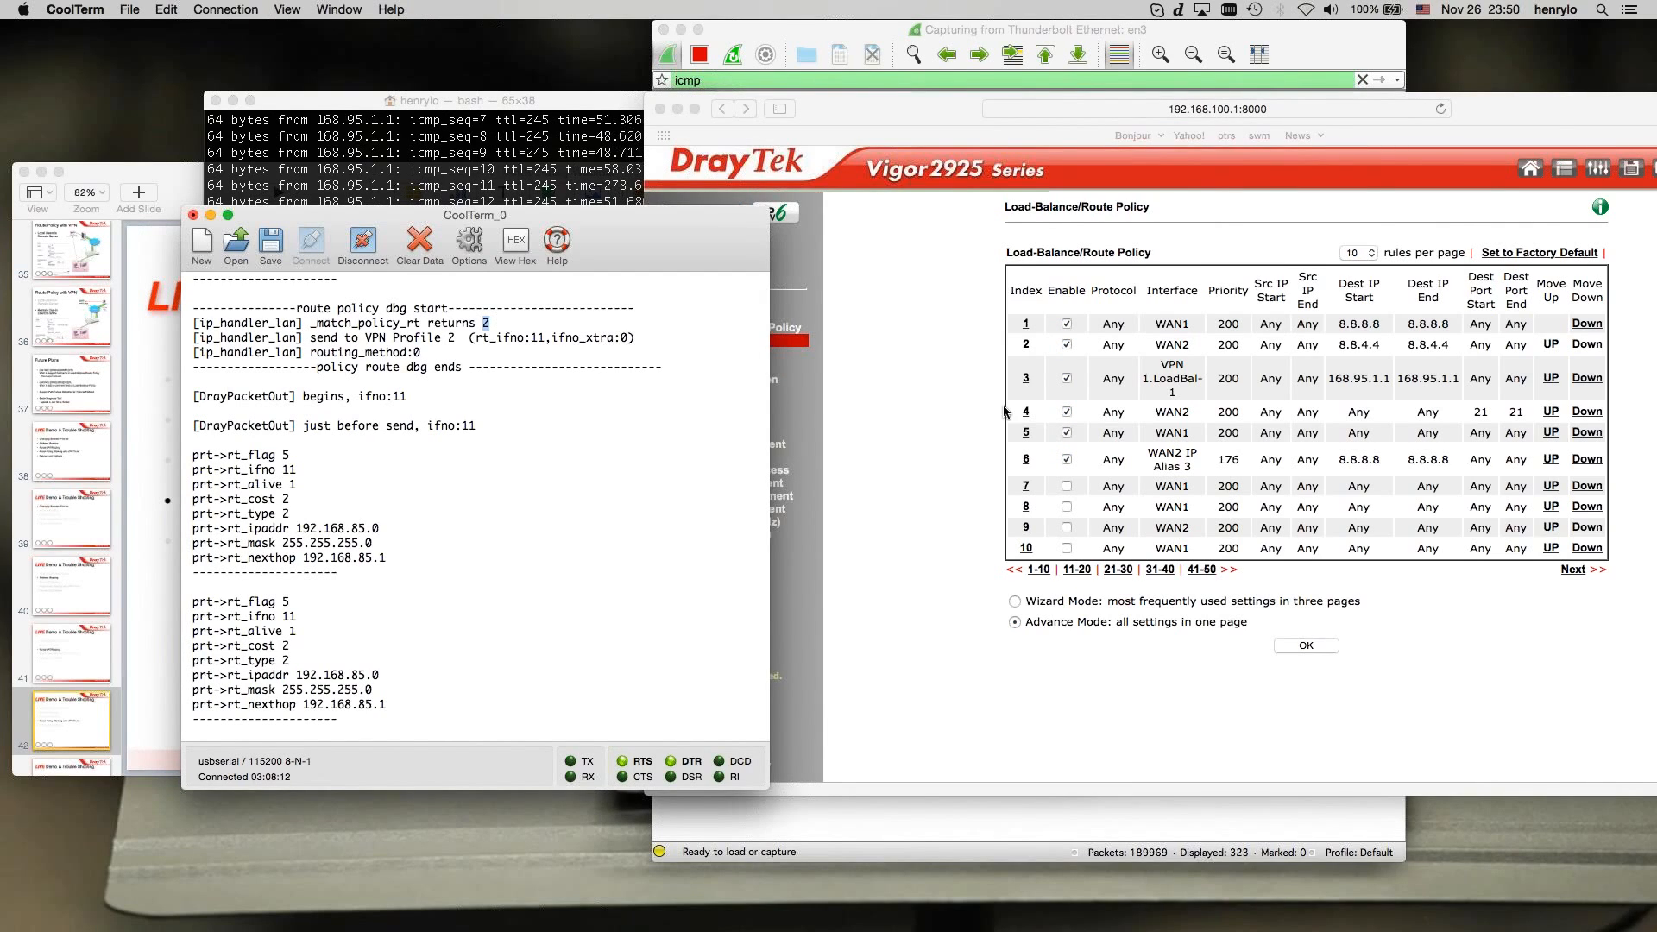
drag(614, 235, 704, 342)
drag(866, 328, 861, 321)
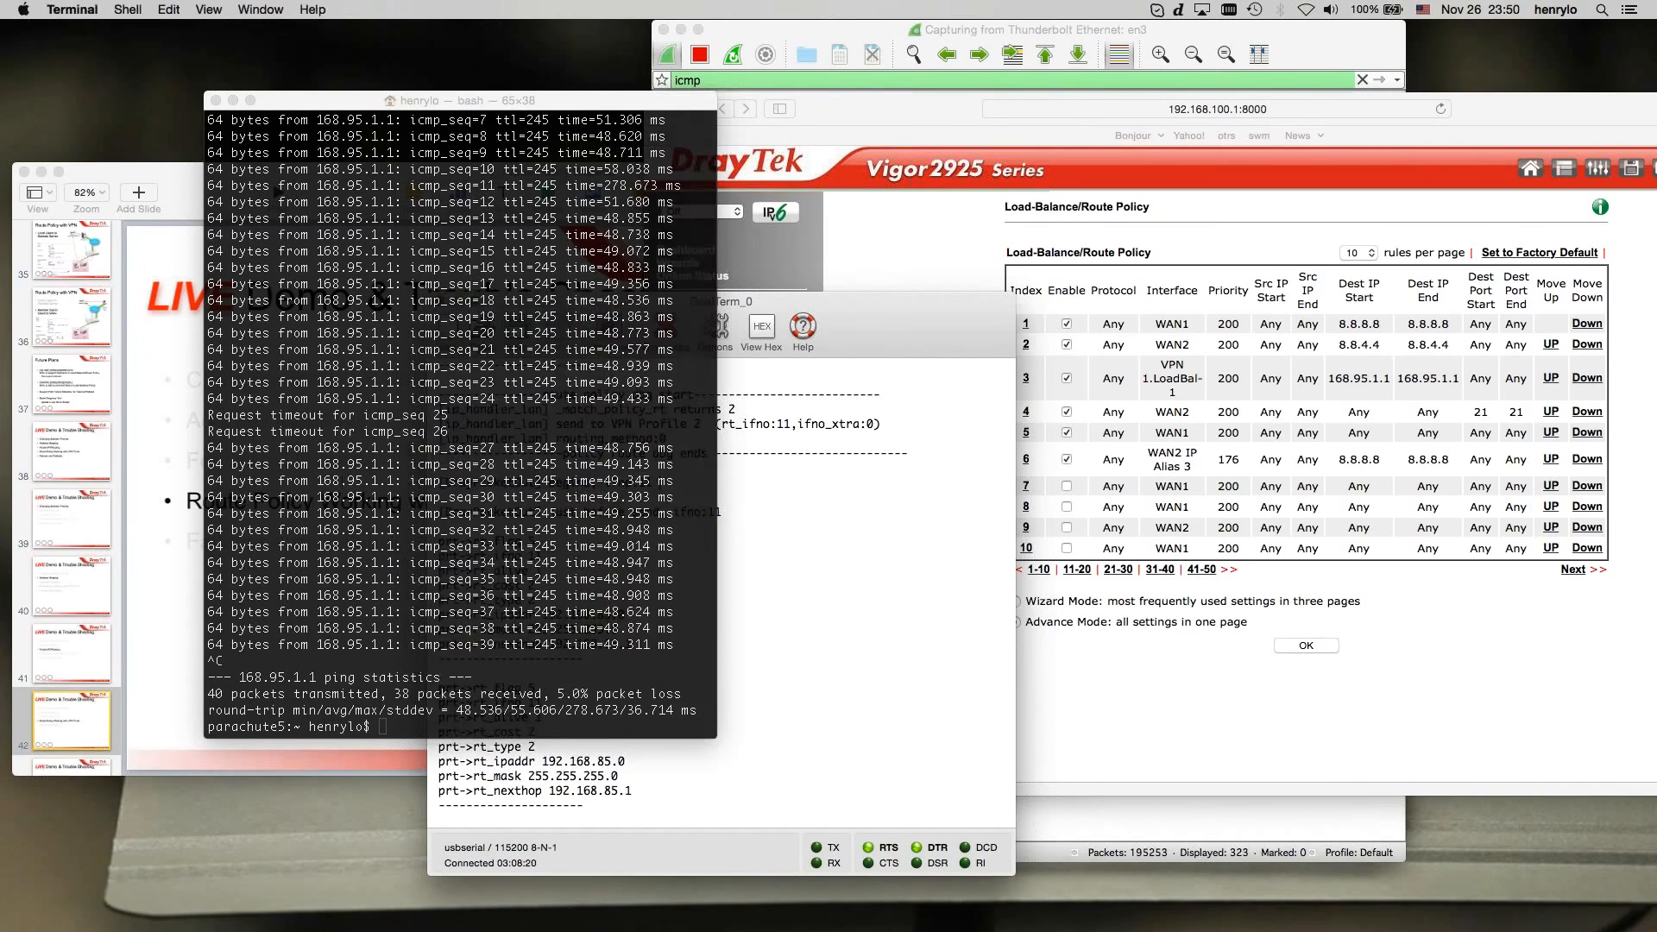
- Switch to Terminal and start a ping to 8.8.8.8
click(345, 484)
text(ping 168.95.1.)
key(BackSpace)
key(BackSpace)
key(BackSpace)
key(BackSpace)
key(BackSpace)
key(BackSpace)
key(BackSpace)
key(BackSpace)
key(BackSpace)
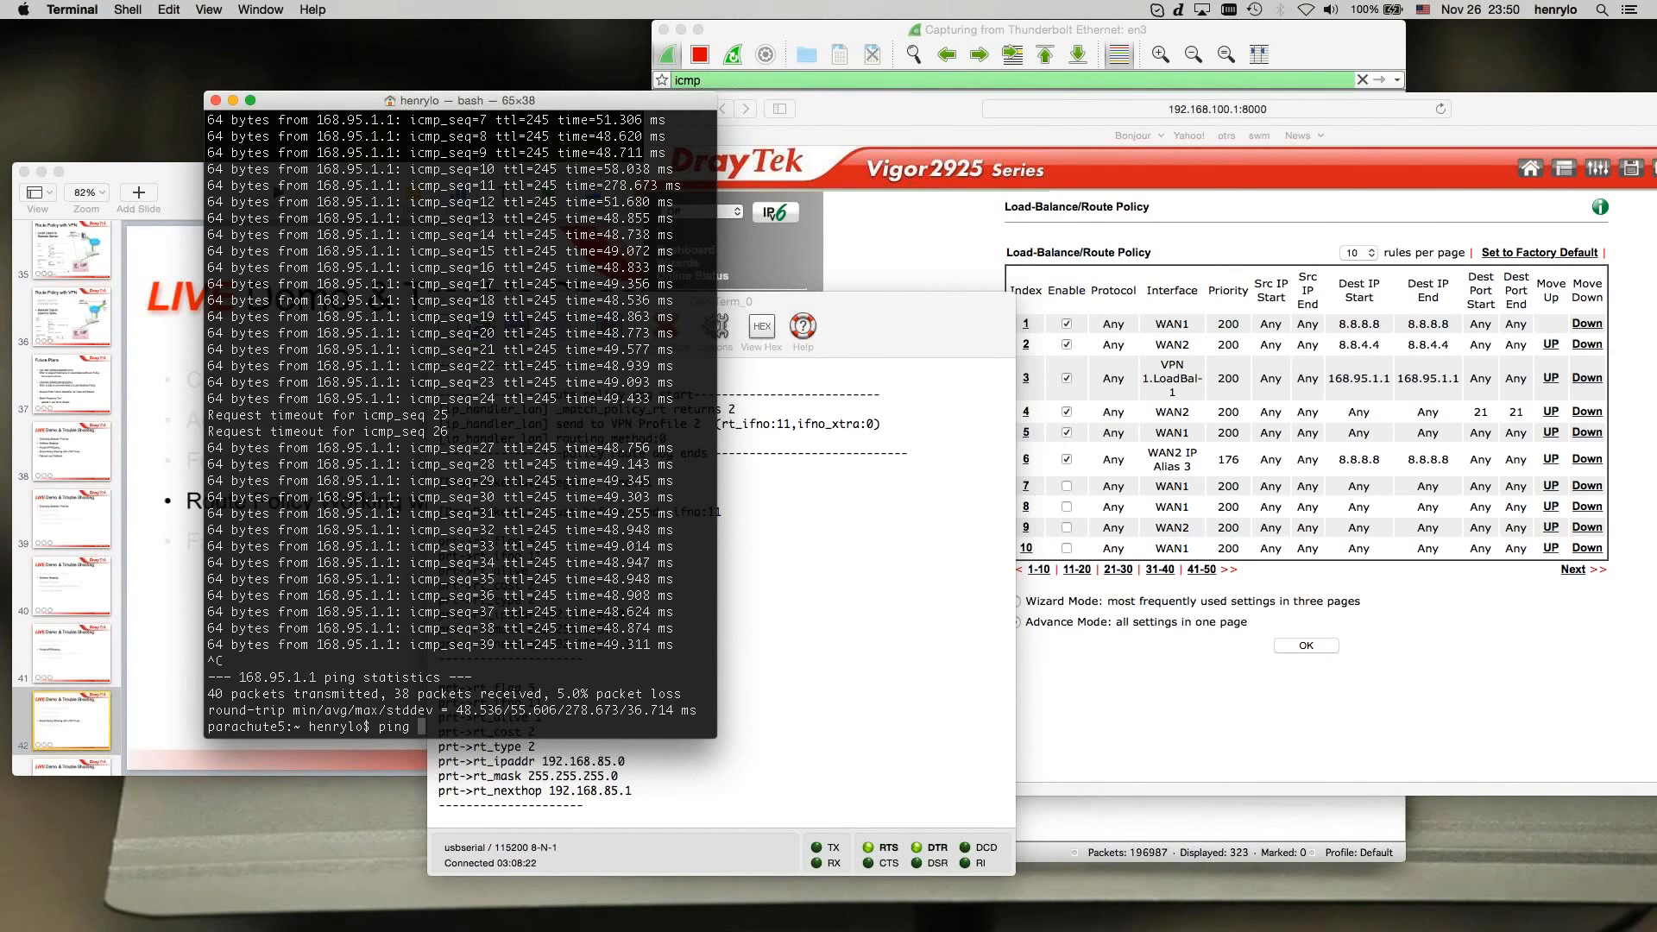
text(8.8.8.8)
key(Return)
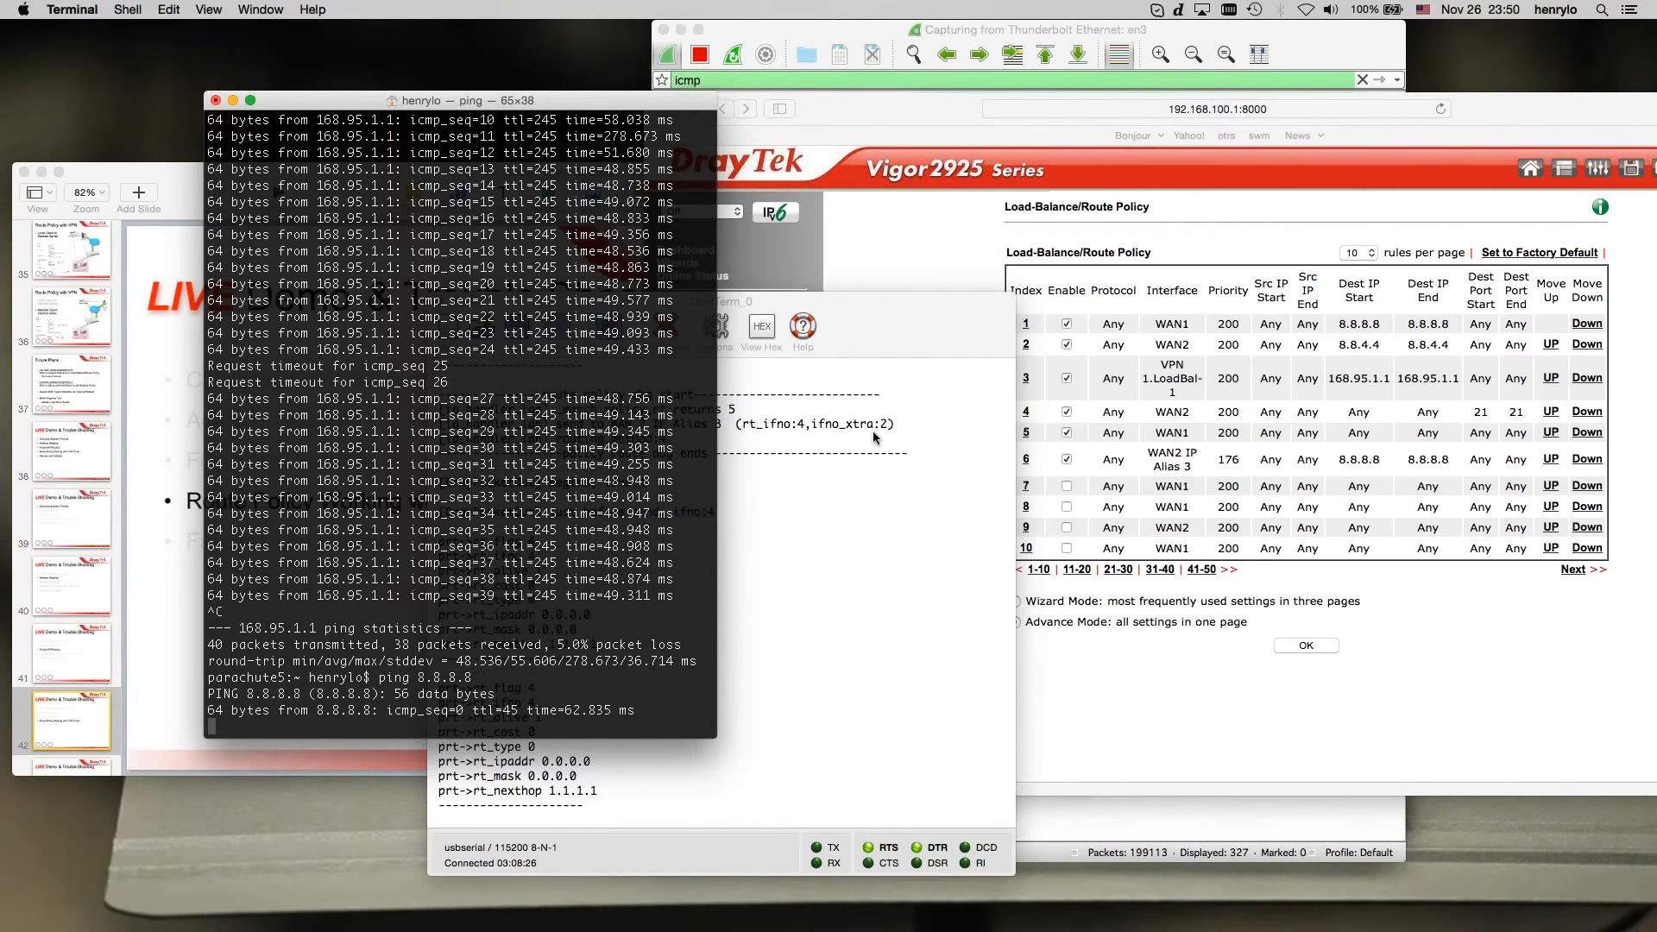
- Stop the 8.8.8.8 ping in Terminal and examine the matching policy result in CoolTerm's debug output
click(872, 432)
click(325, 505)
key(ctrl+c)
click(815, 520)
mouse_move(864, 336)
mouse_down()
mouse_move(660, 341)
mouse_move(852, 325)
mouse_up()
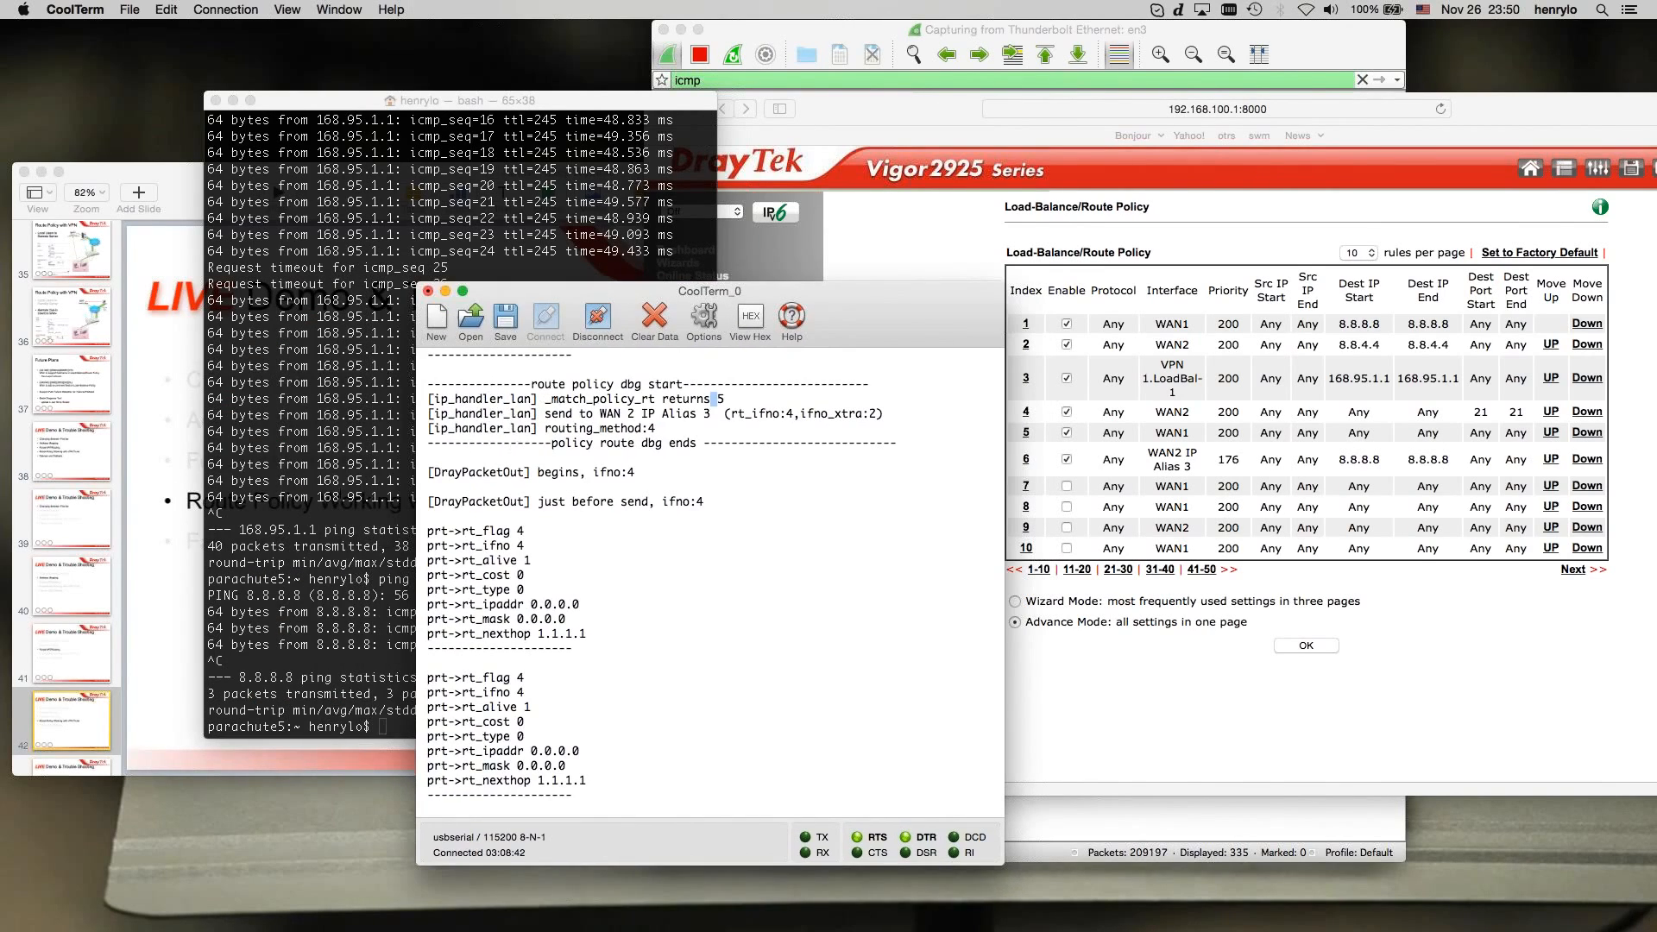
- Switch to Terminal and run the ping to 168.95.1.1 again
click(385, 501)
key(Up)
key(Up)
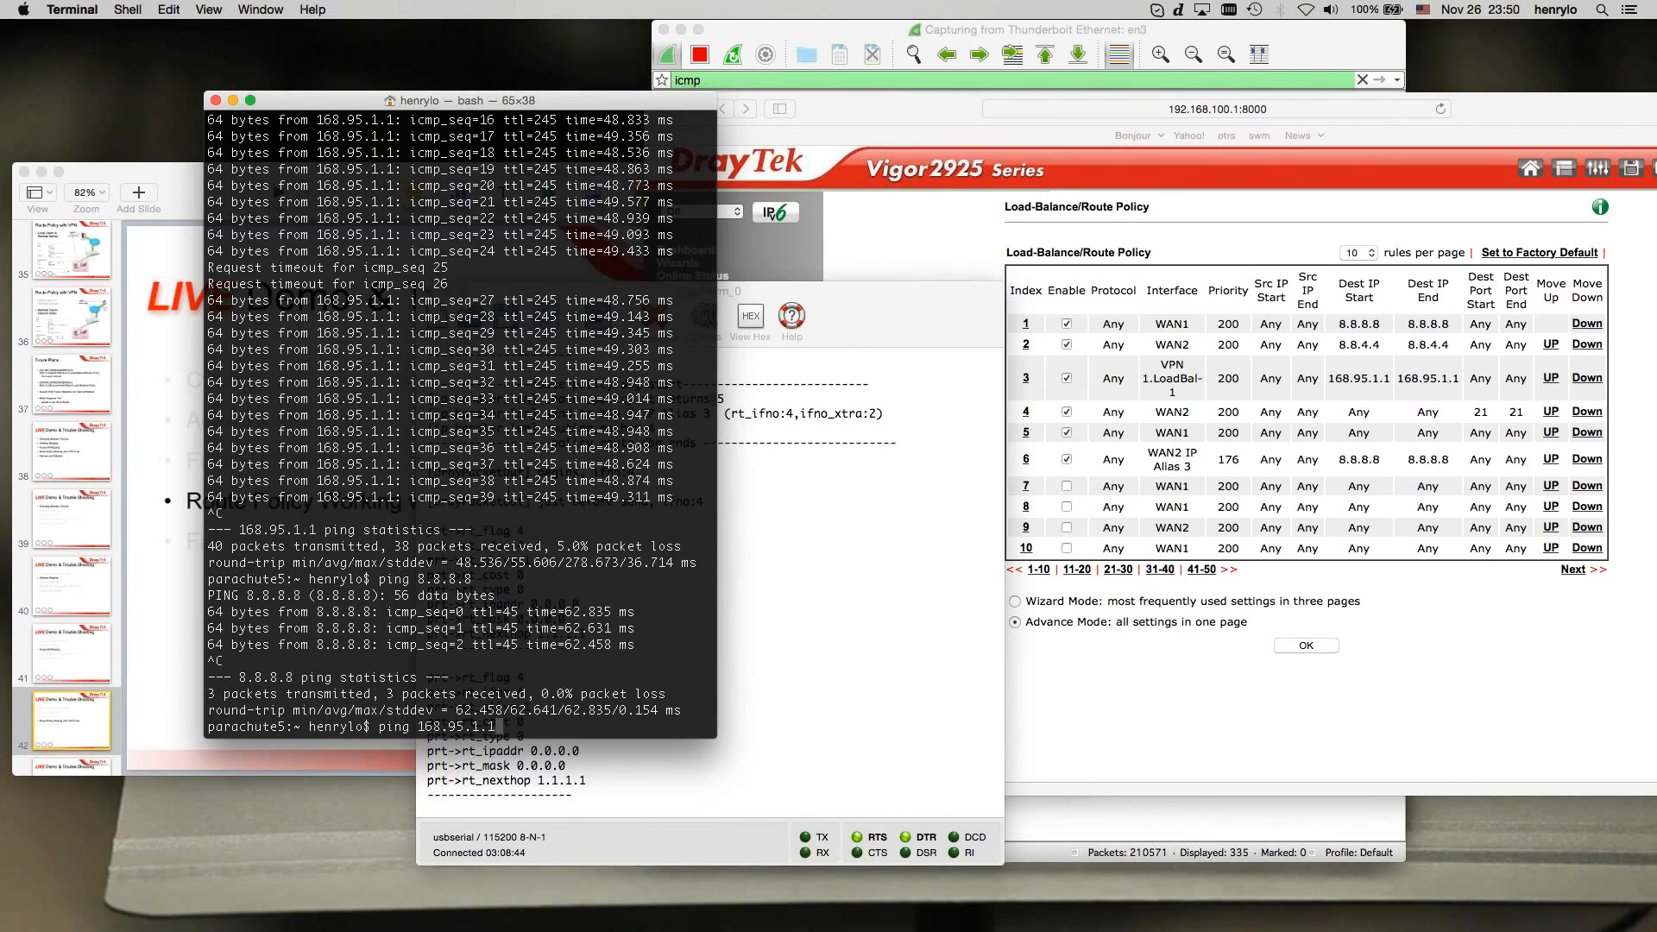
key(Return)
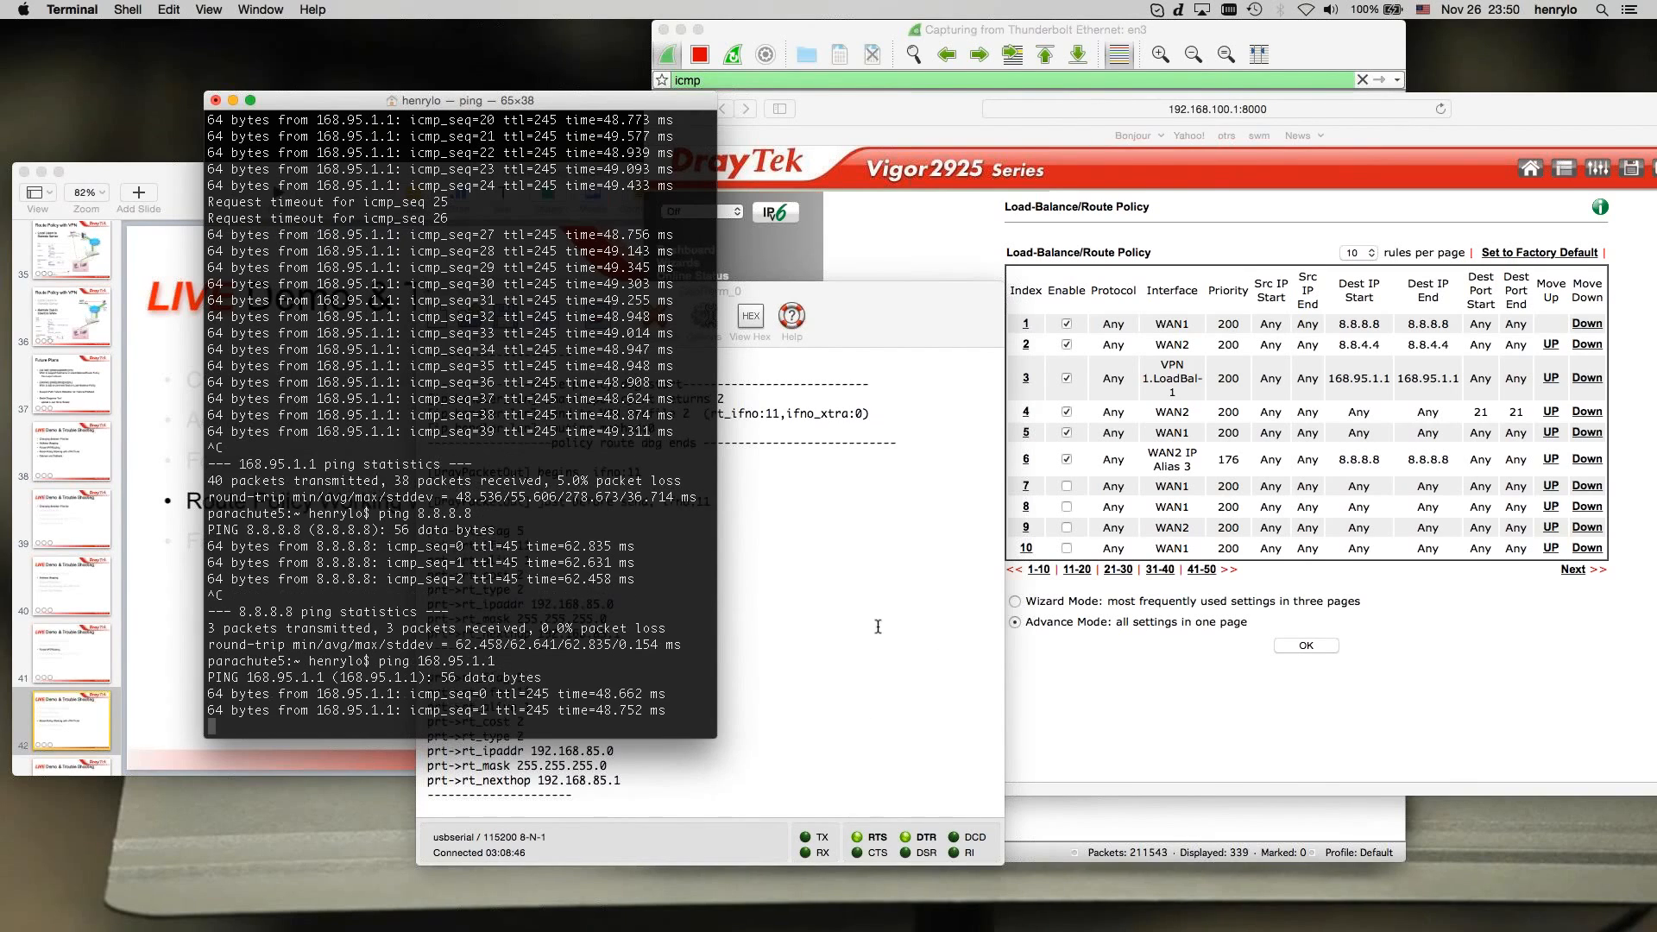
- Examine the outgoing interface number (ifno) in CoolTerm's debug output, and stop the 168.95.1.1 ping in Terminal
click(876, 626)
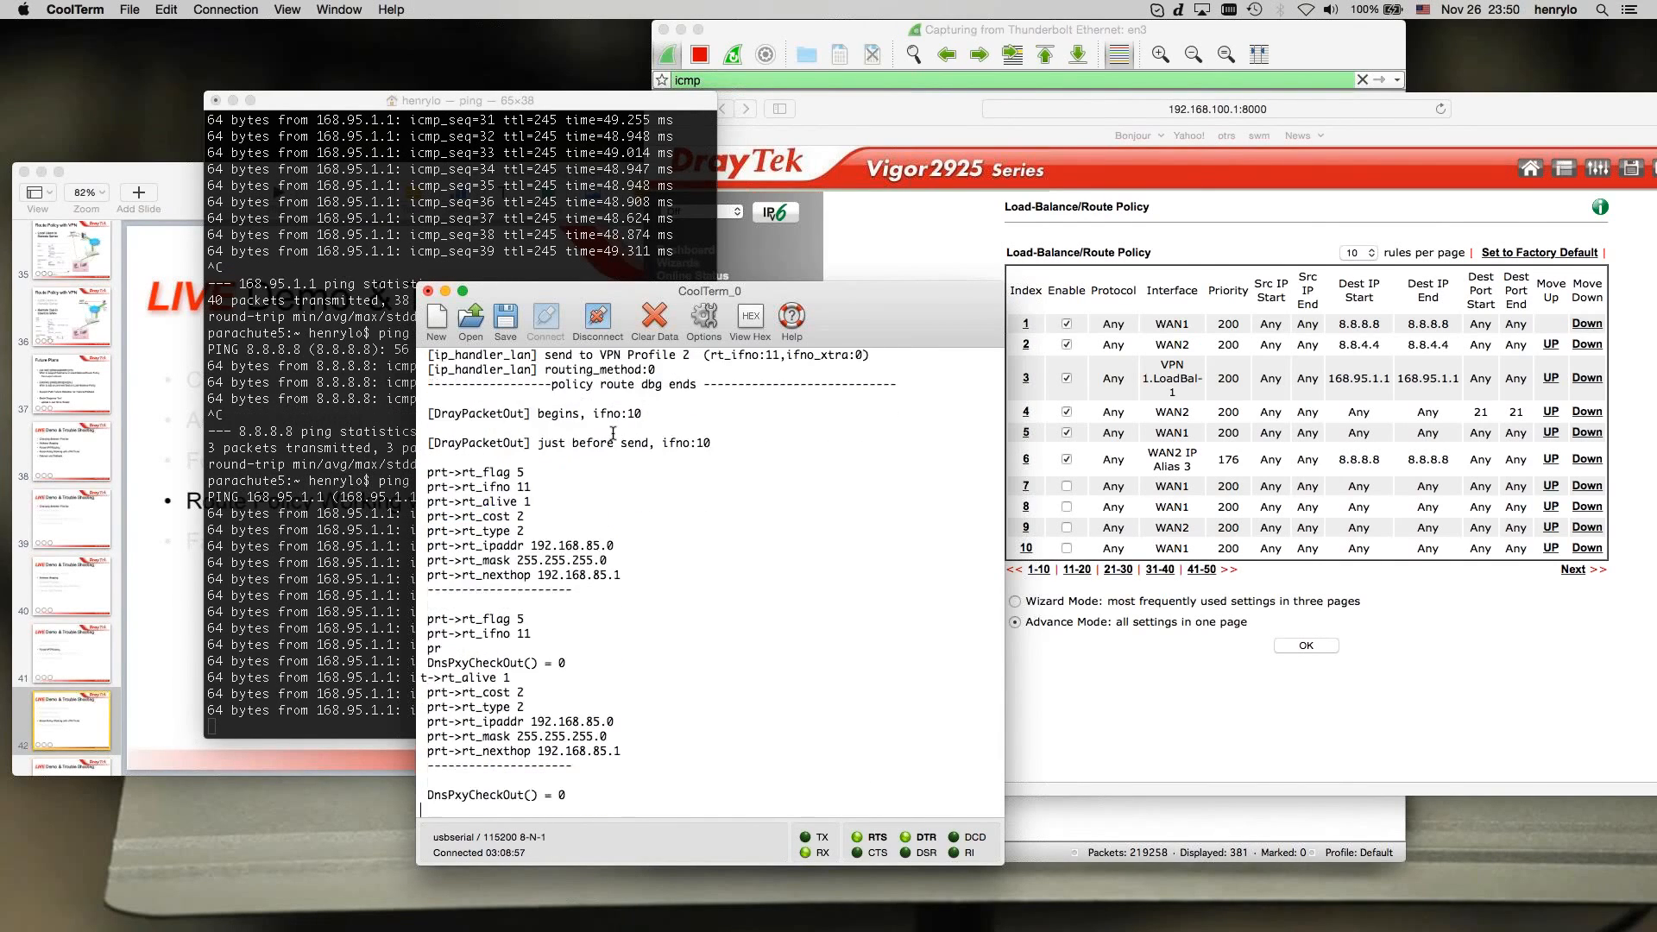
double_click(618, 473)
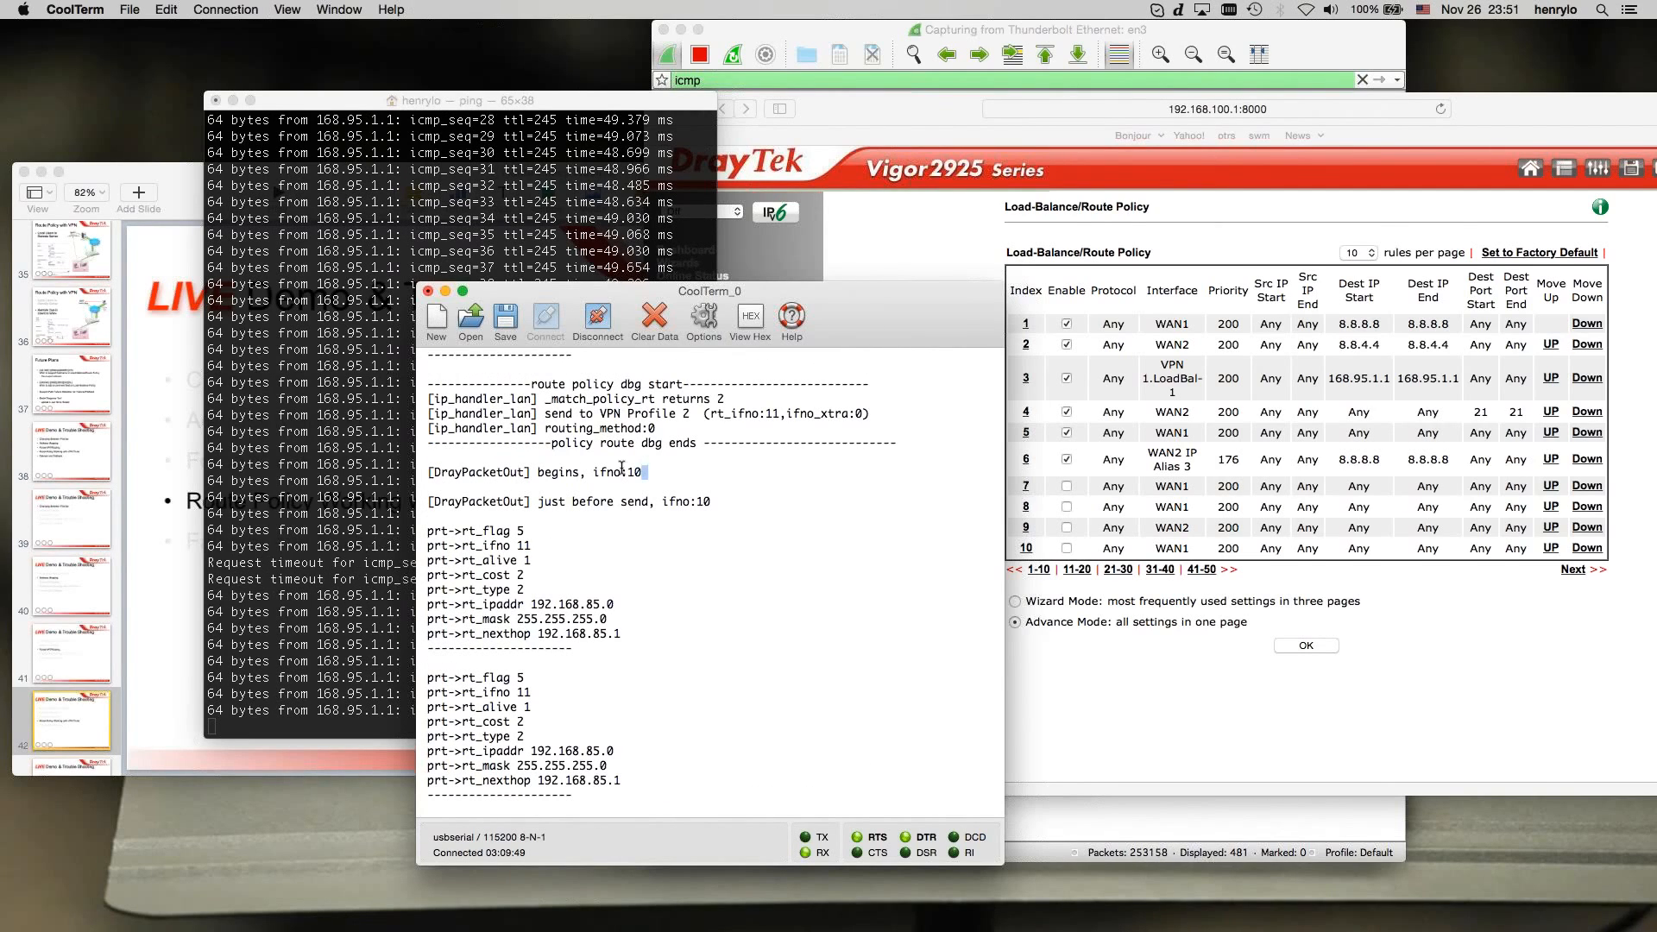
key(super+Tab)
key(ctrl+c)
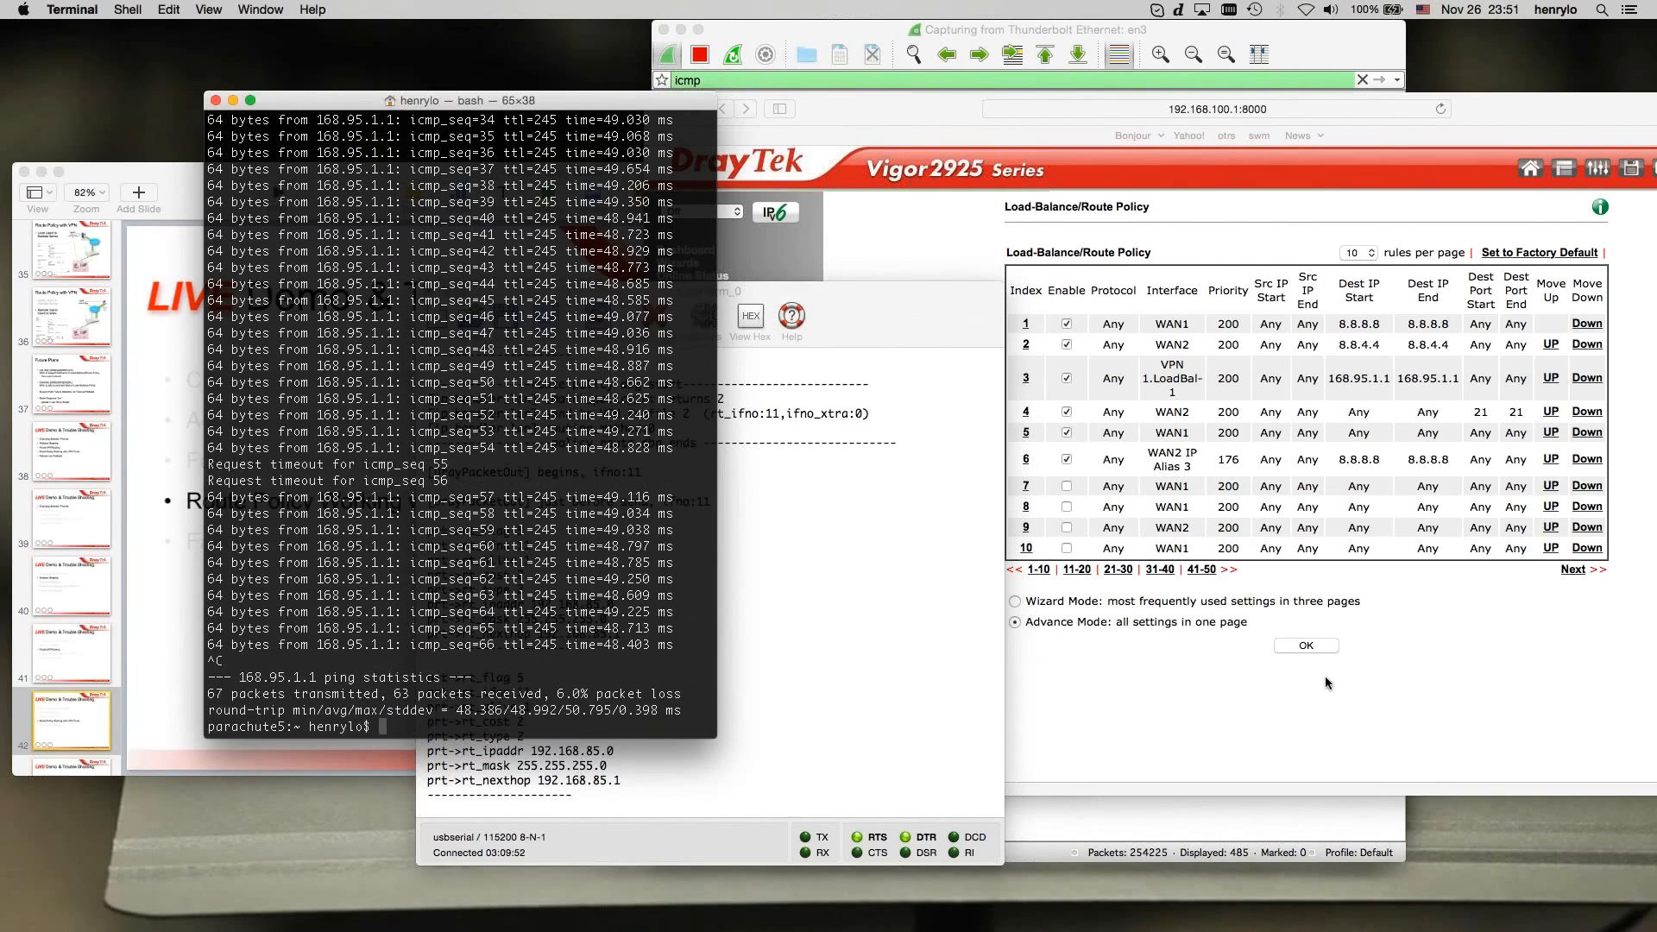
- In Safari, open route policy rule 3 and view the VPN profiles available as its interface
click(1036, 403)
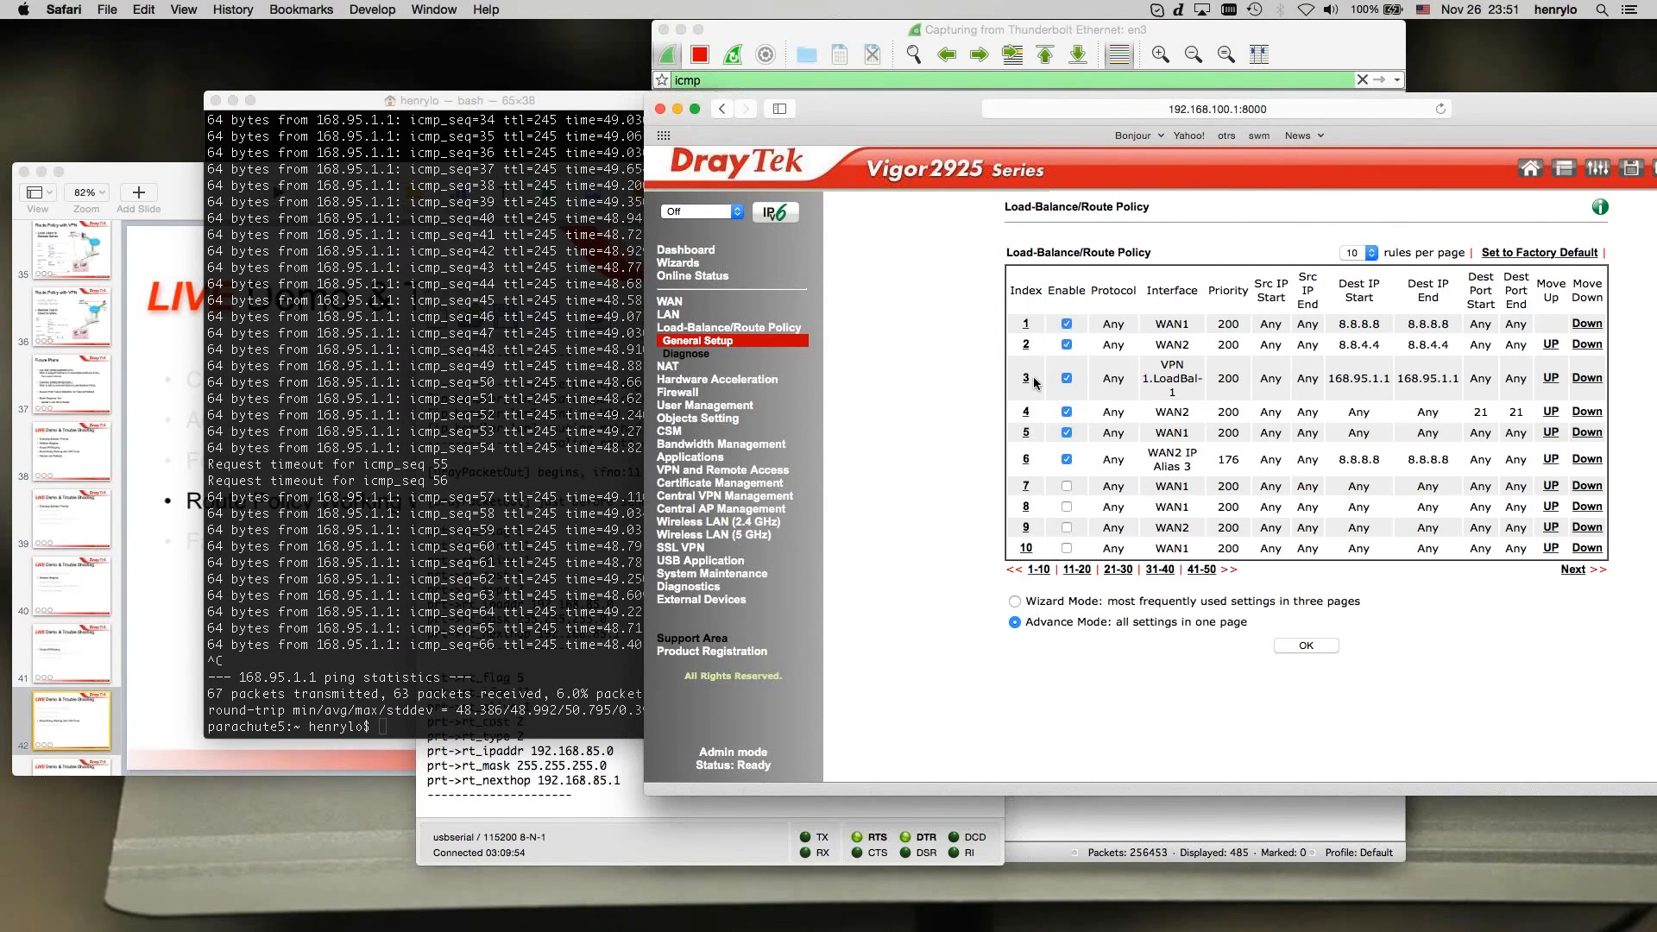
click(1026, 378)
click(1432, 616)
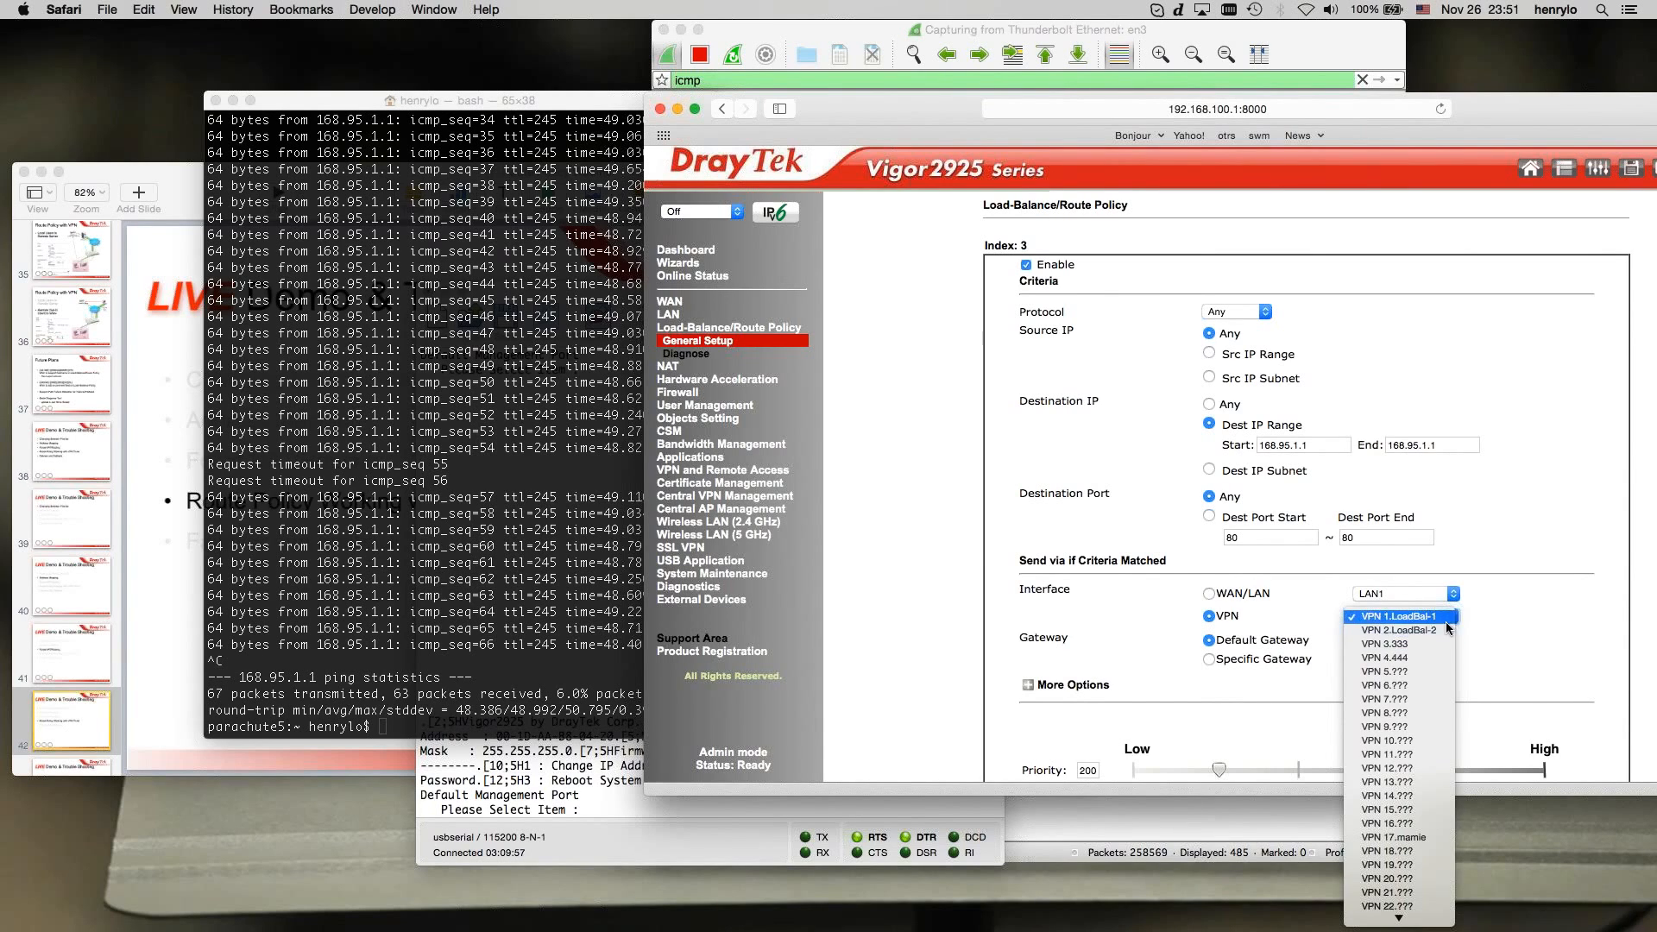
click(1535, 623)
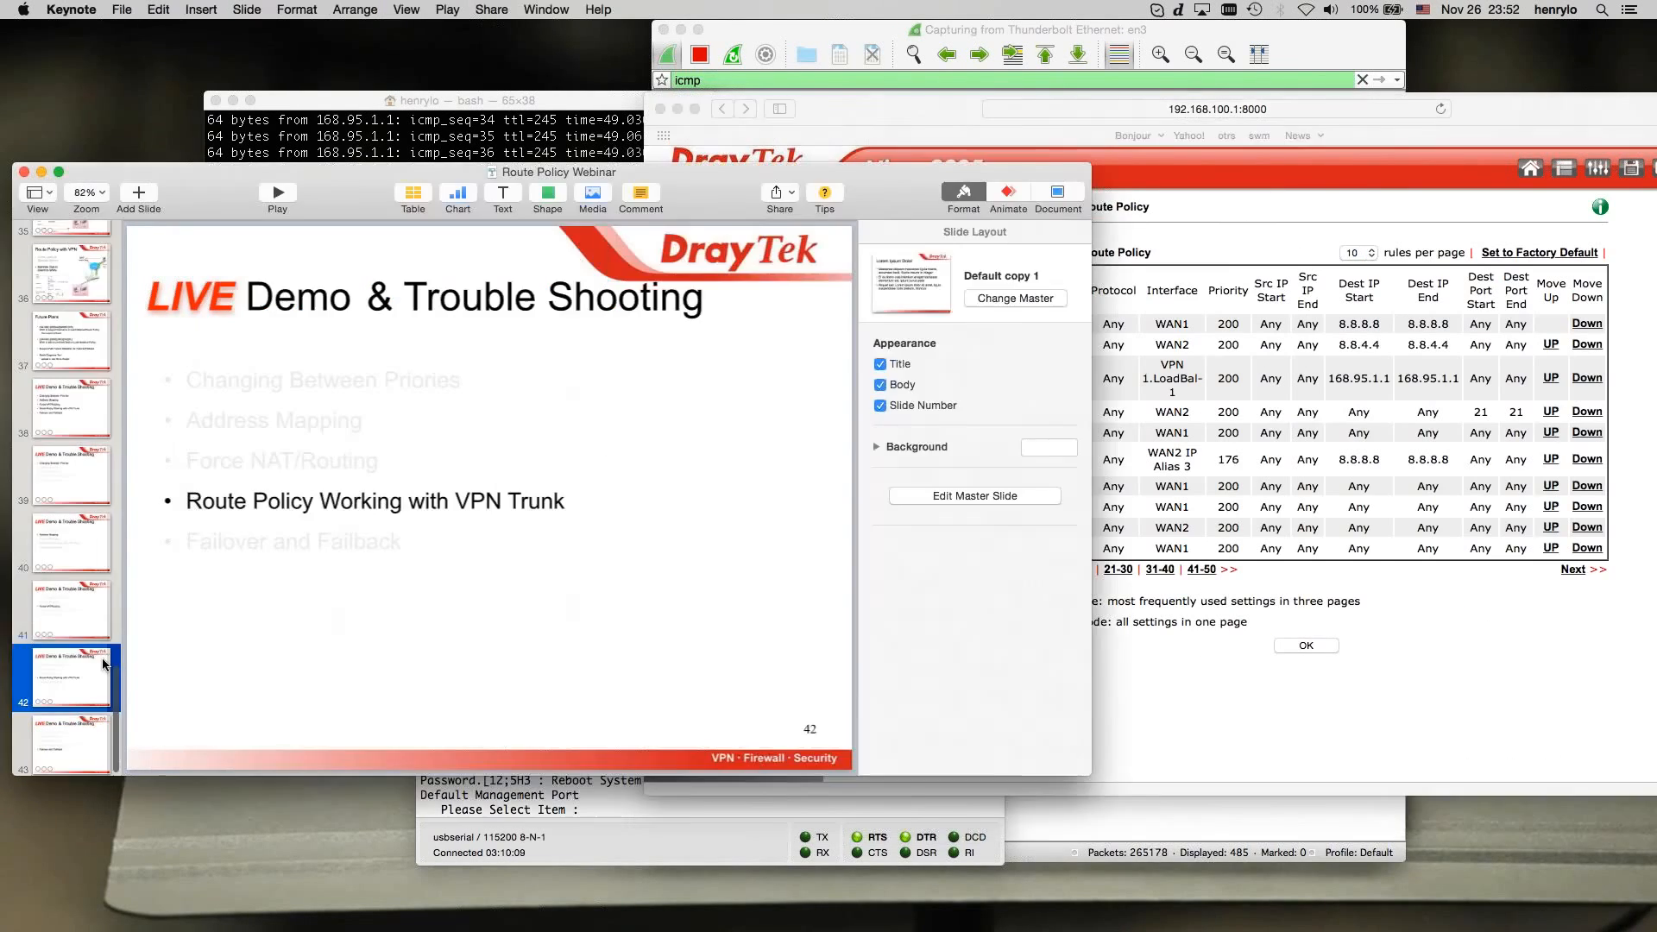
- In Keynote, go to slide 43, the Failover and Failback topic
scroll(103, 664, down, 2)
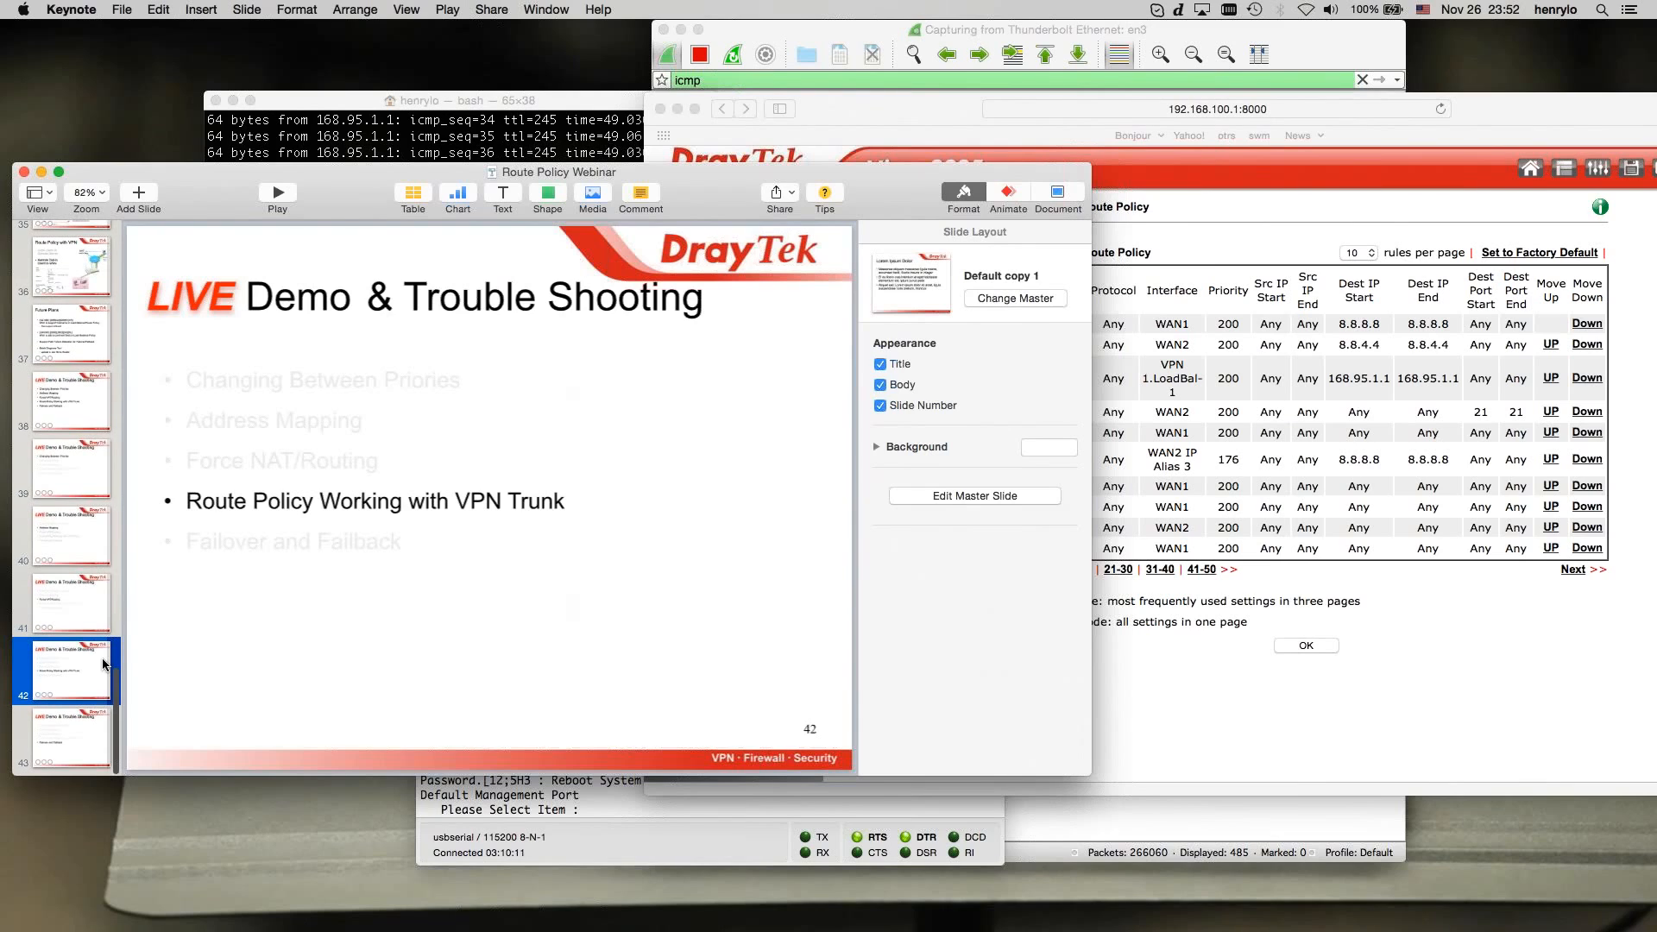
click(83, 755)
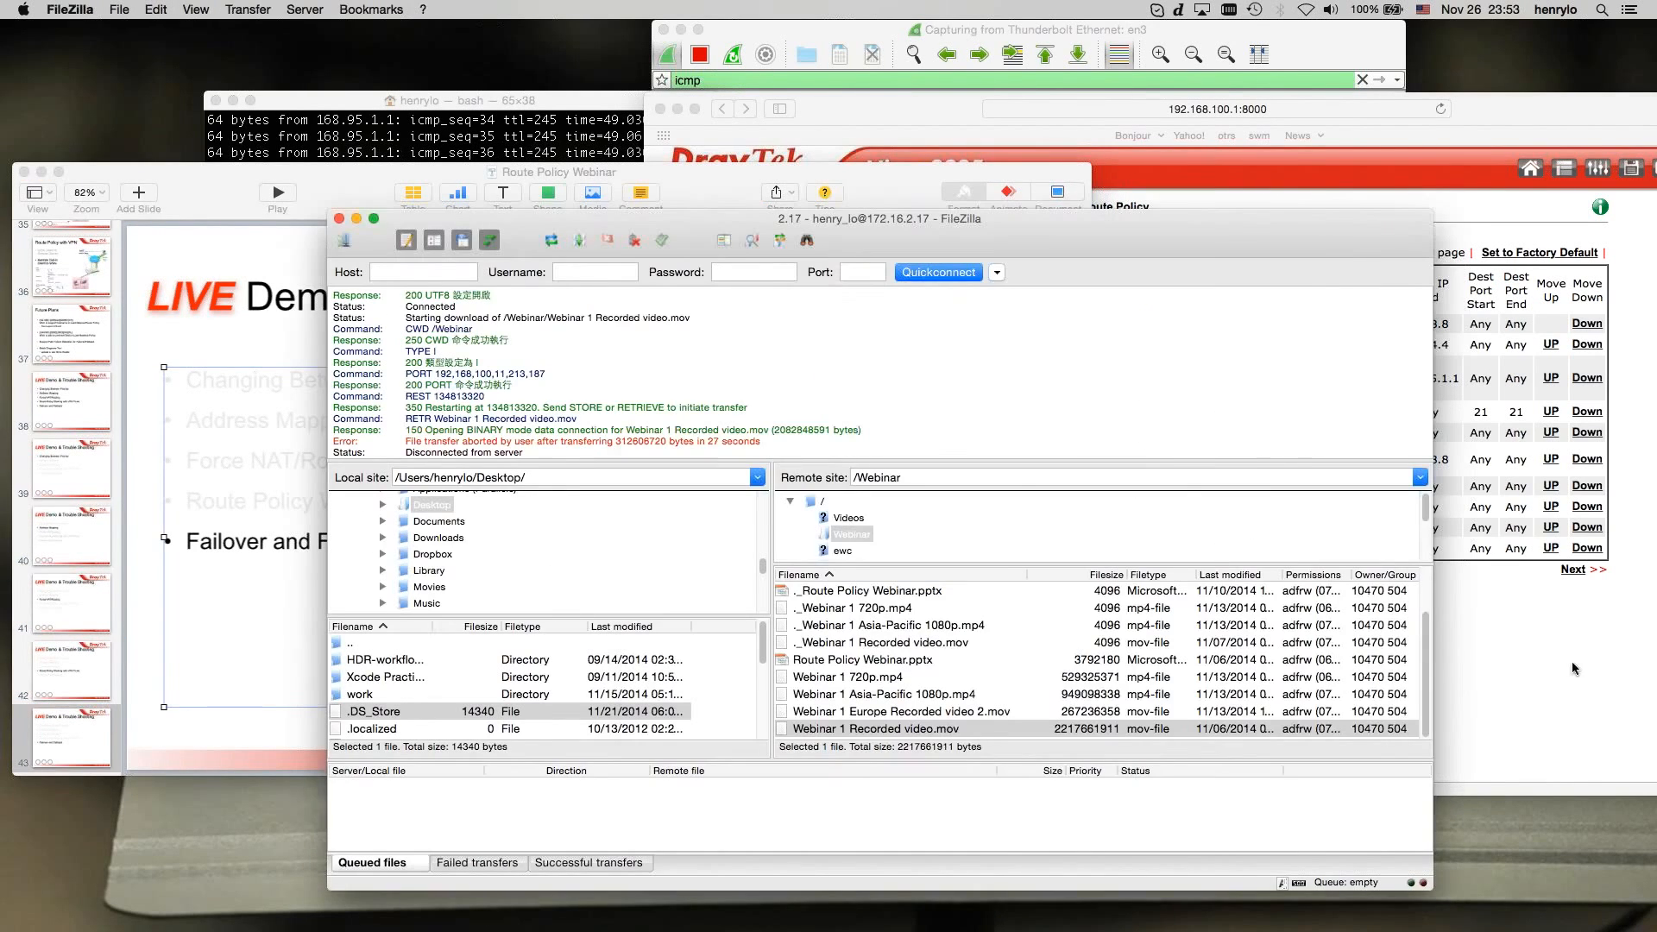
- In Safari, save the list with only rules 4 and 5 enabled, and set rule 4's destination range to 172.16.0.0–172.16.255.255 with any port
click(1307, 645)
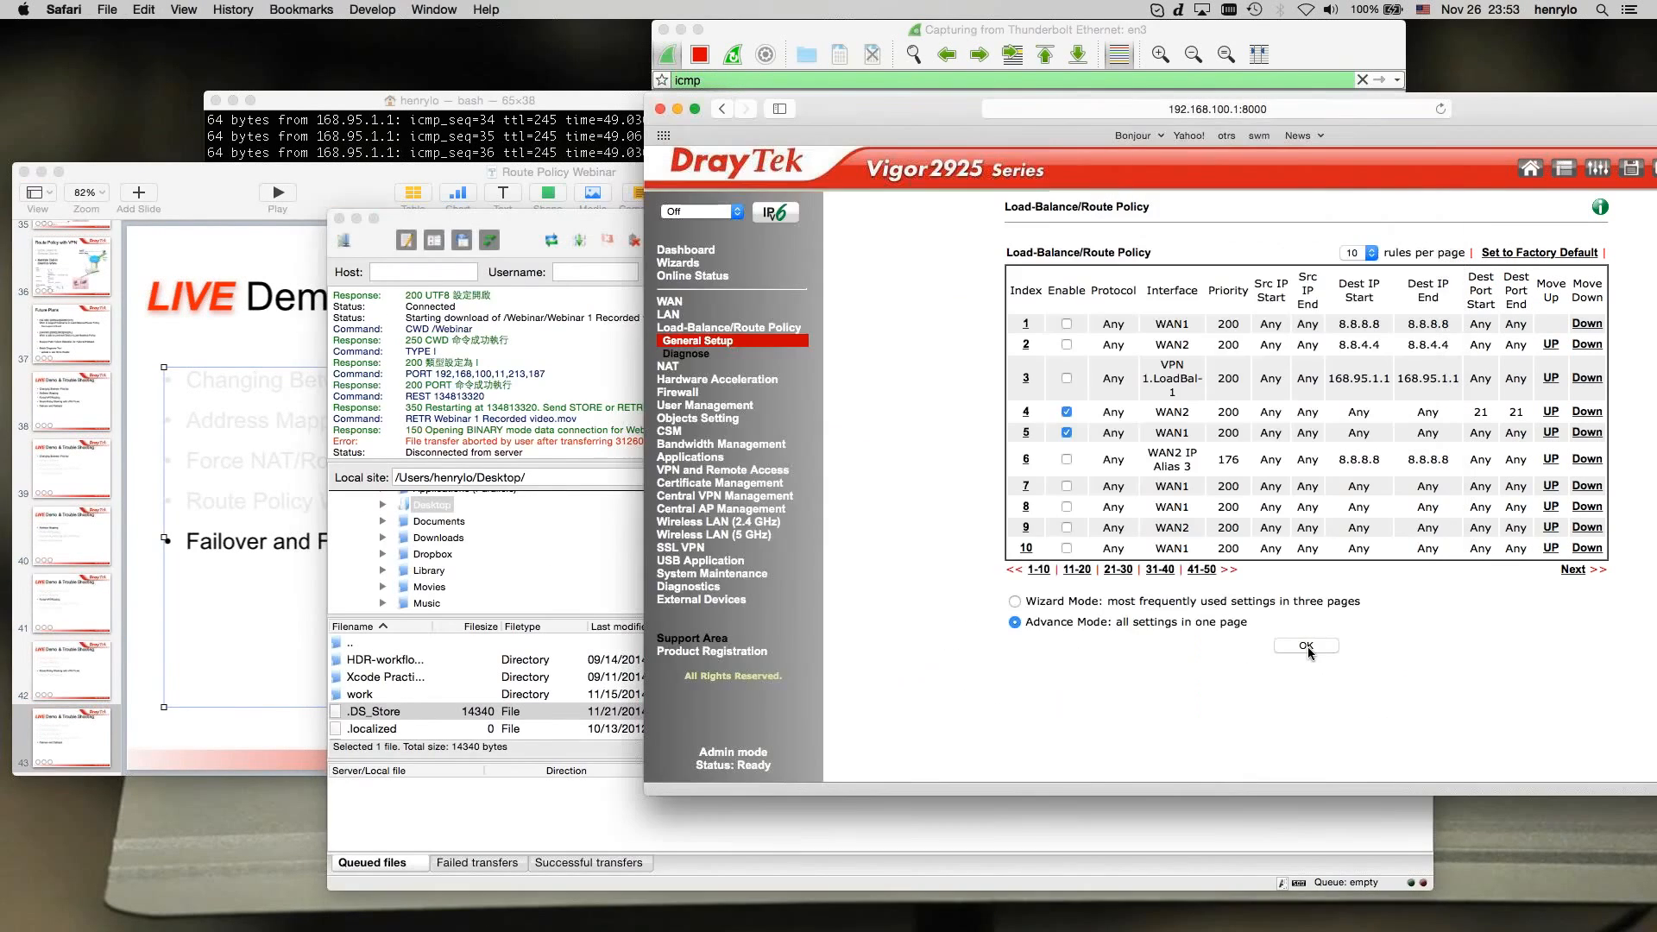
click(1026, 413)
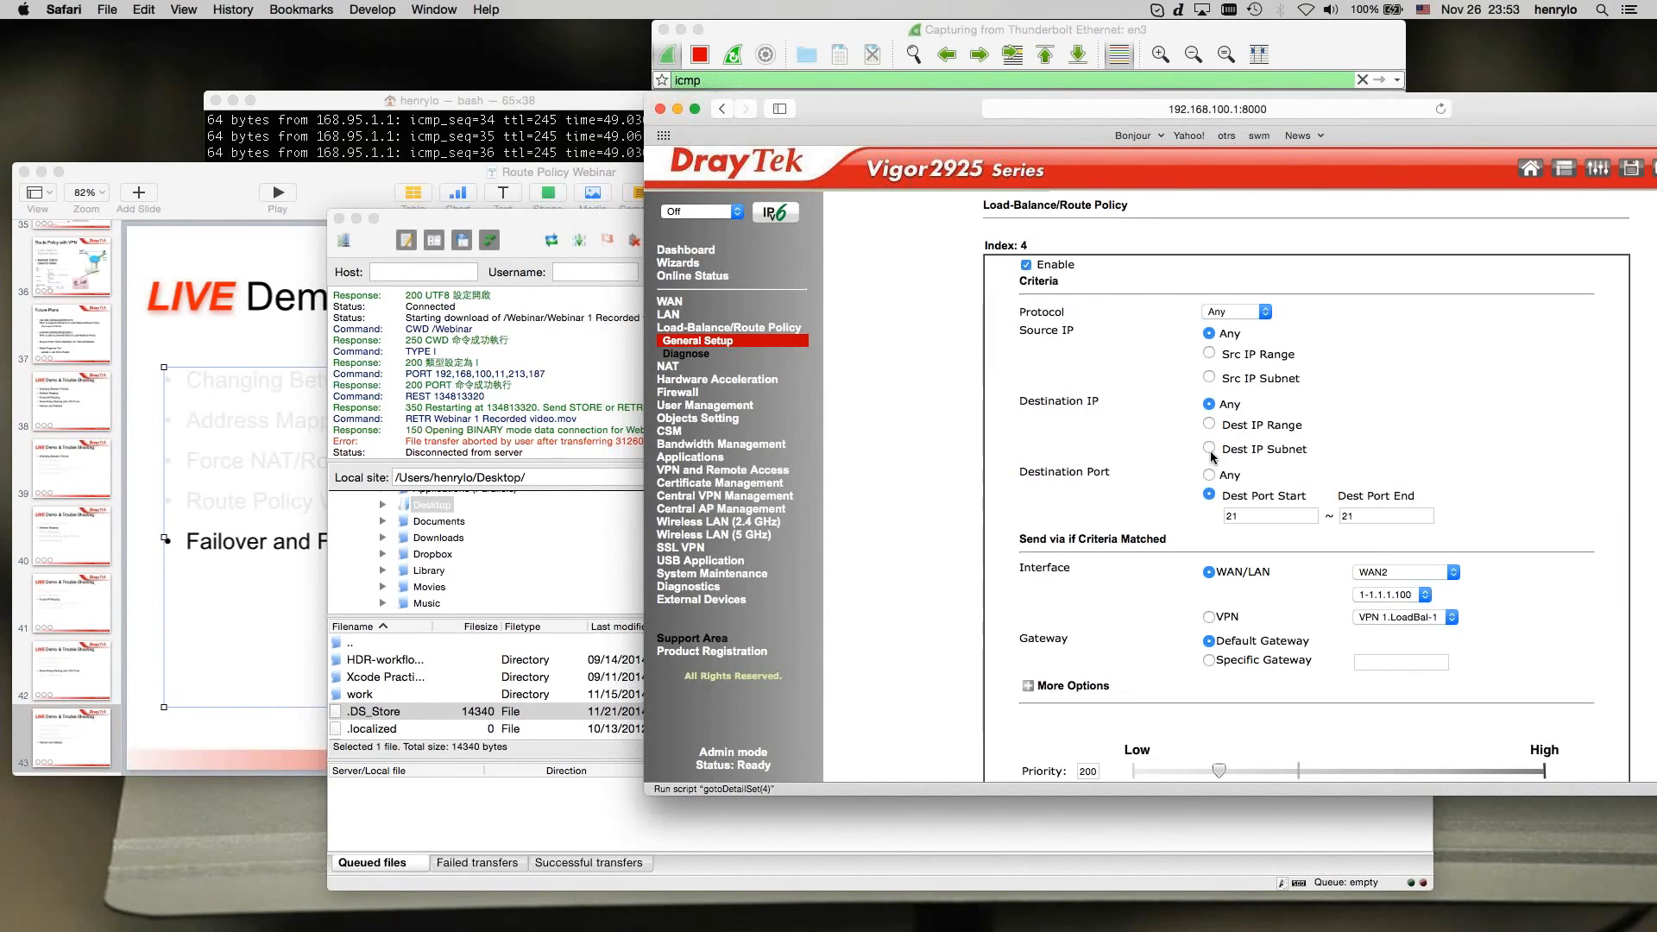
click(1209, 424)
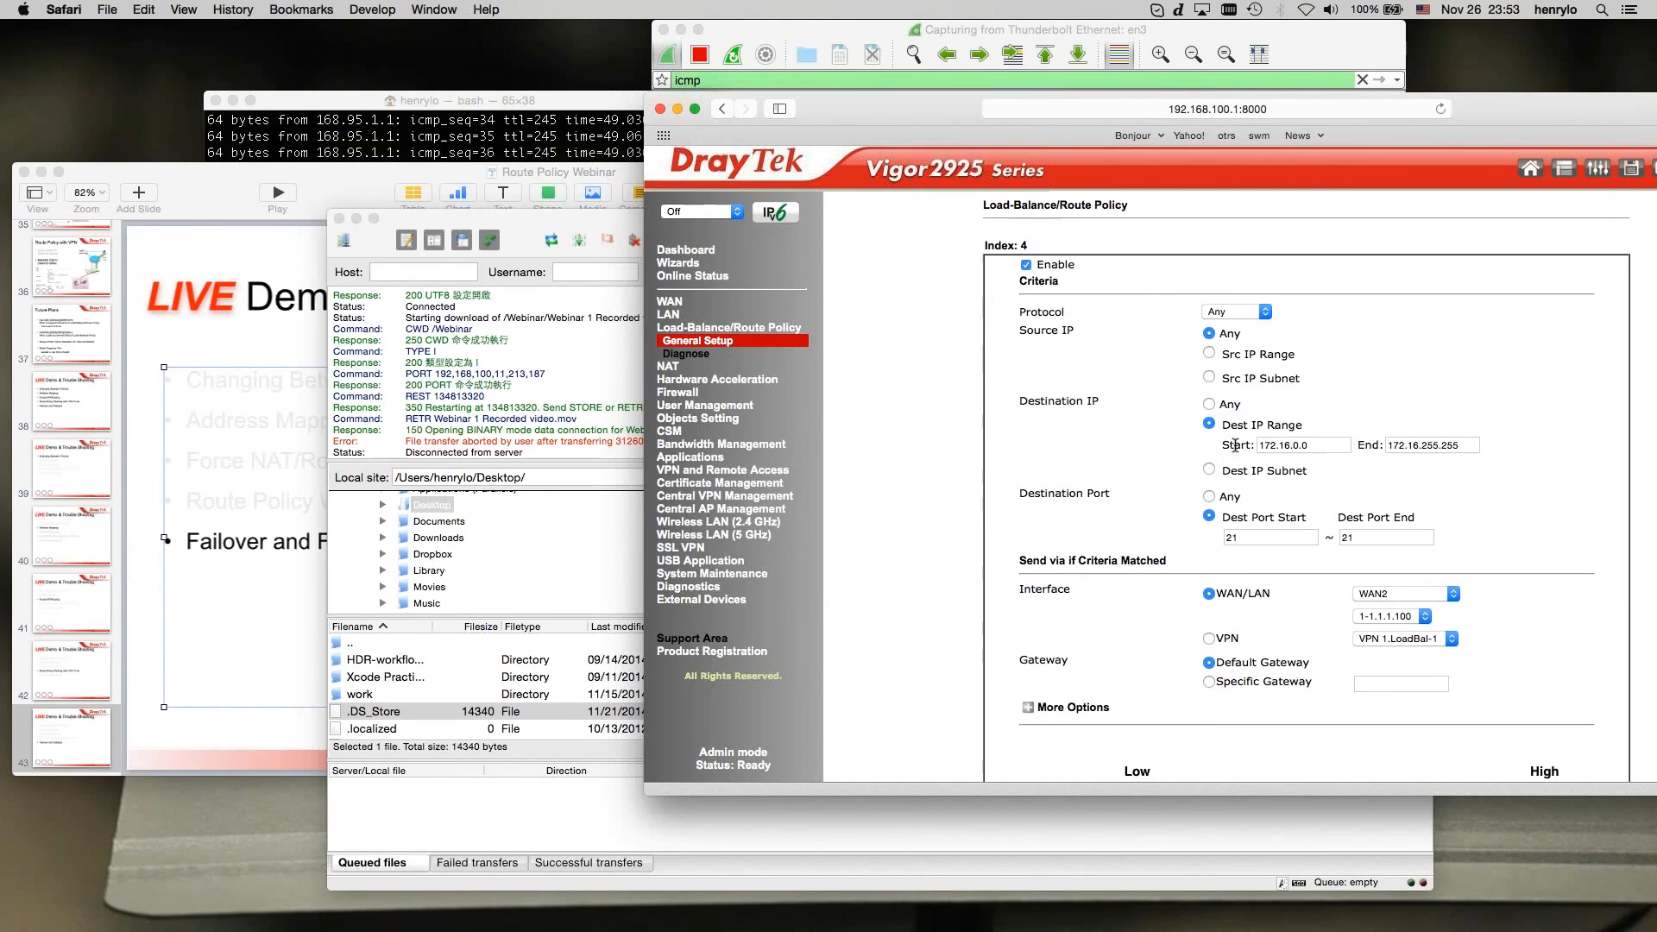
click(1210, 496)
scroll(1336, 552, down, 1)
scroll(1290, 414, down, 5)
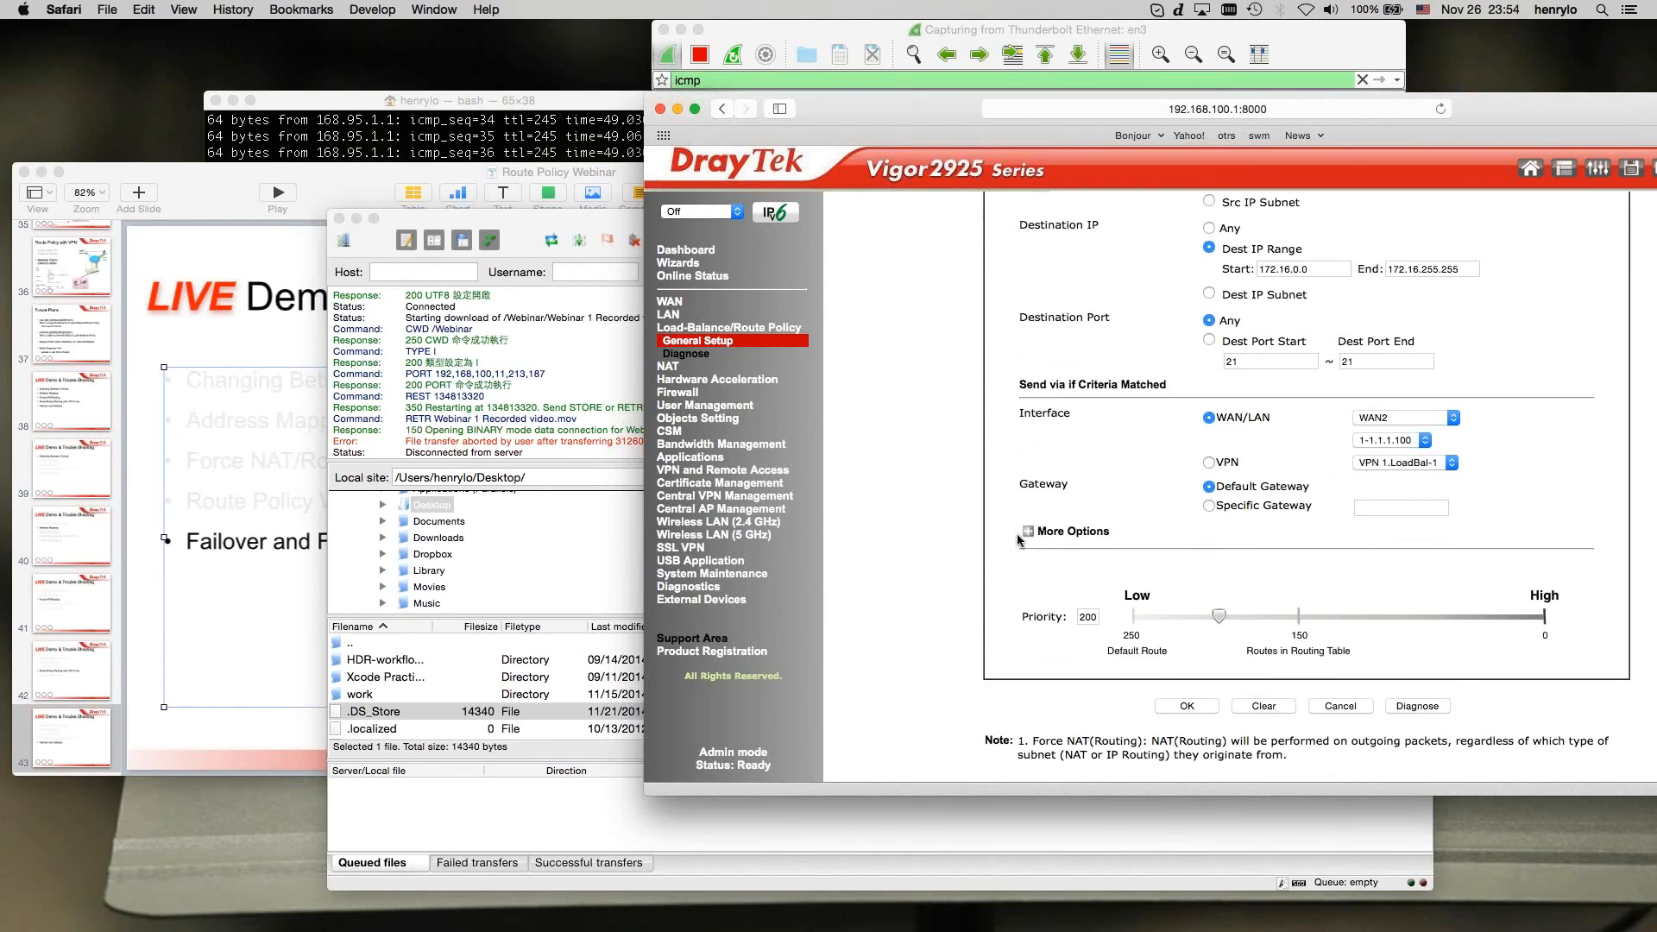
- Configure rule 4's additional options for failover to WAN1 with Failback enabled, and save the rule
click(1029, 530)
scroll(1246, 527, down, 2)
scroll(1246, 524, down, 1)
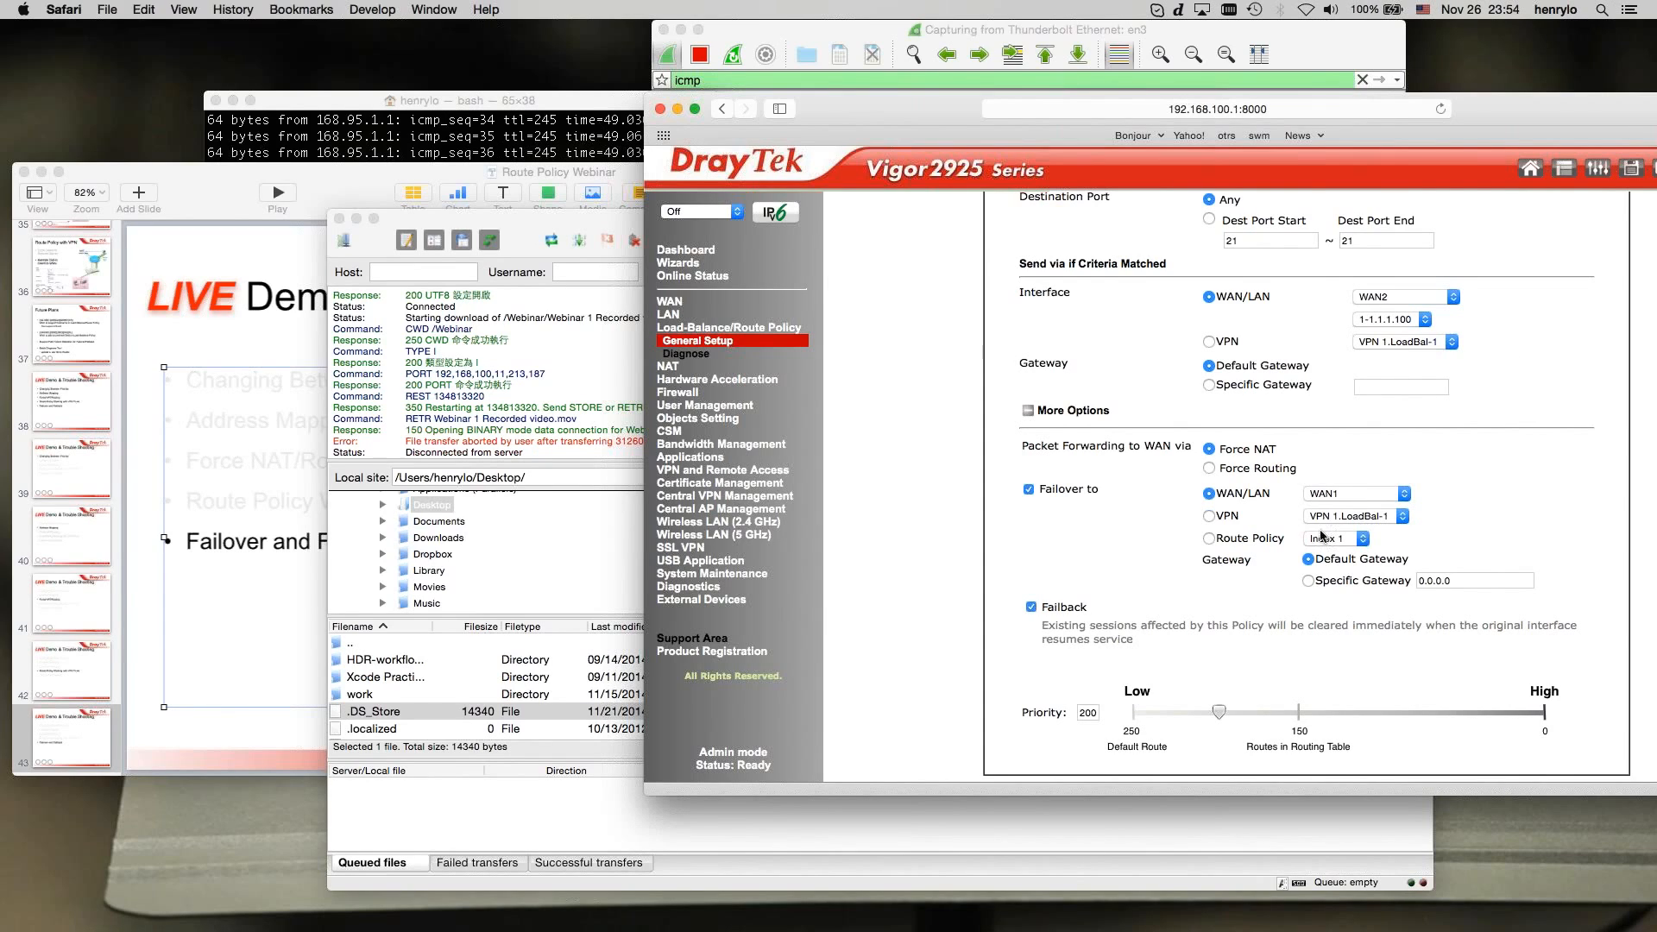
scroll(1272, 692, down, 2)
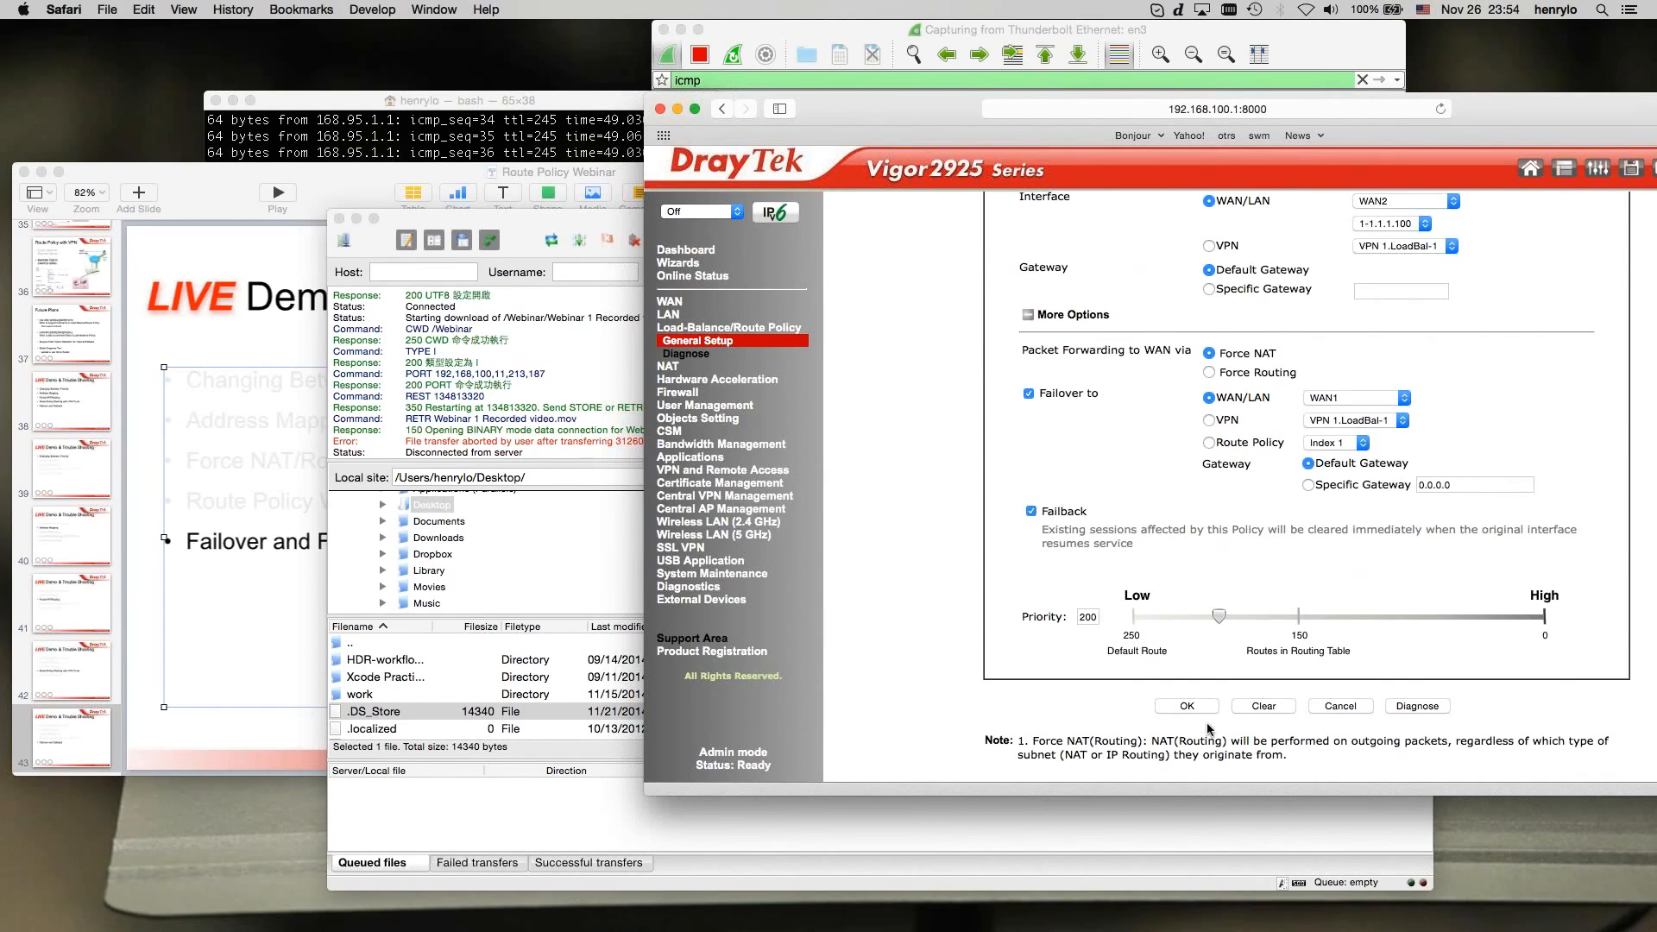
click(1186, 706)
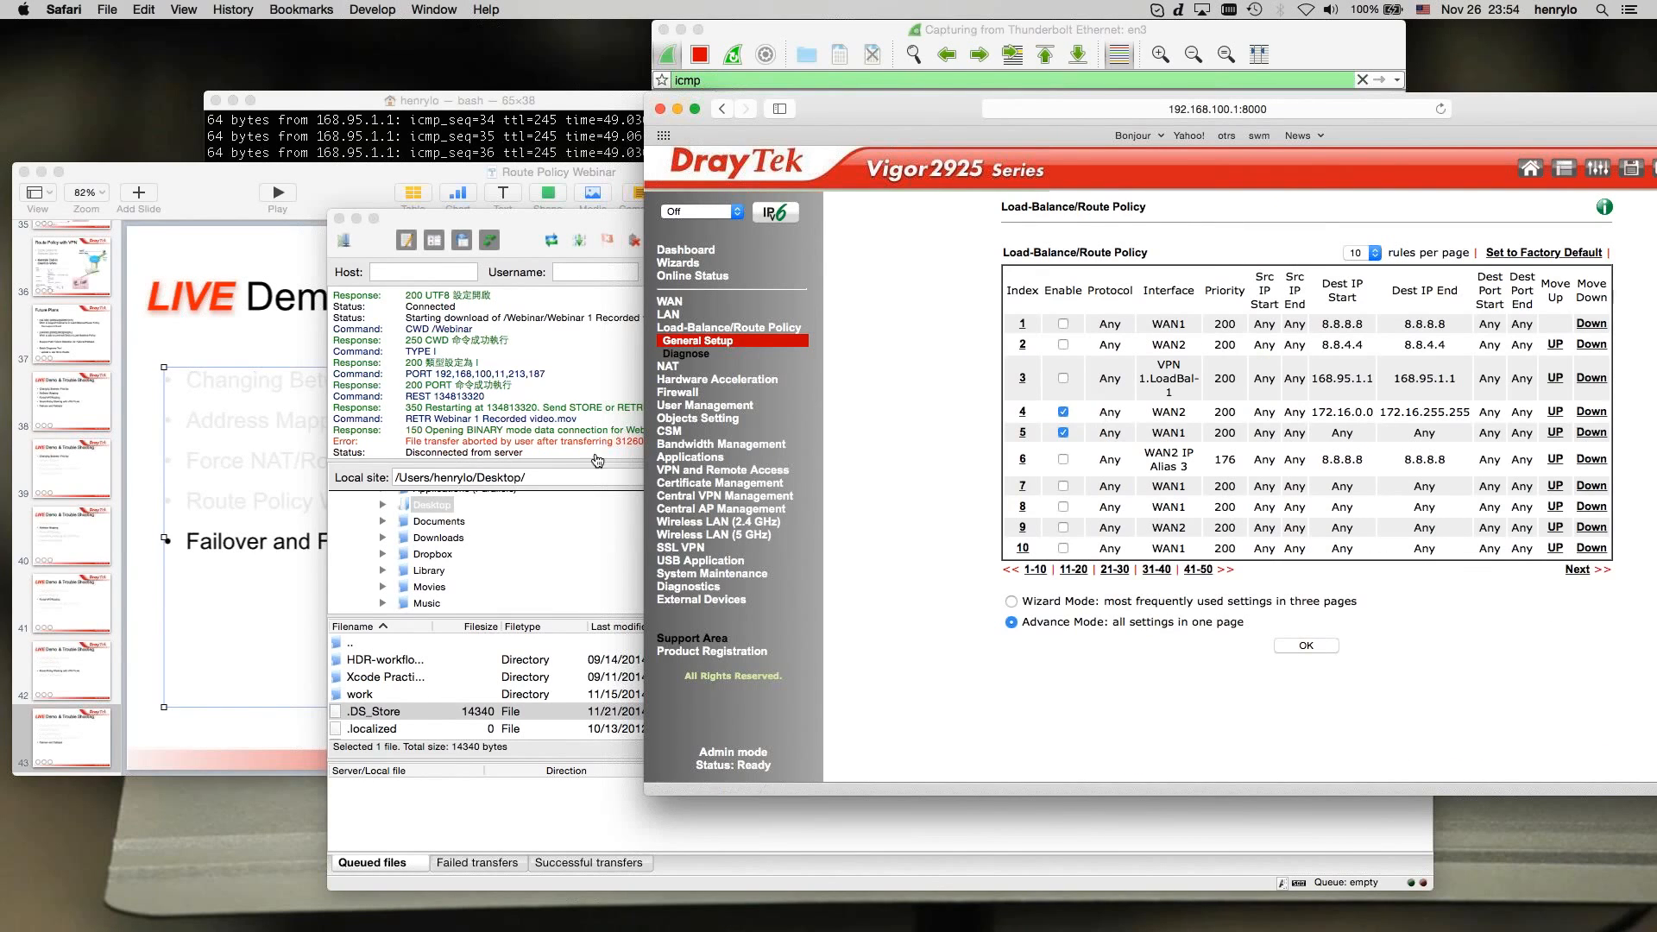
- In FileZilla, open the remote Webinar folder and start downloading Webinar 1 Recorded video.mov
click(507, 373)
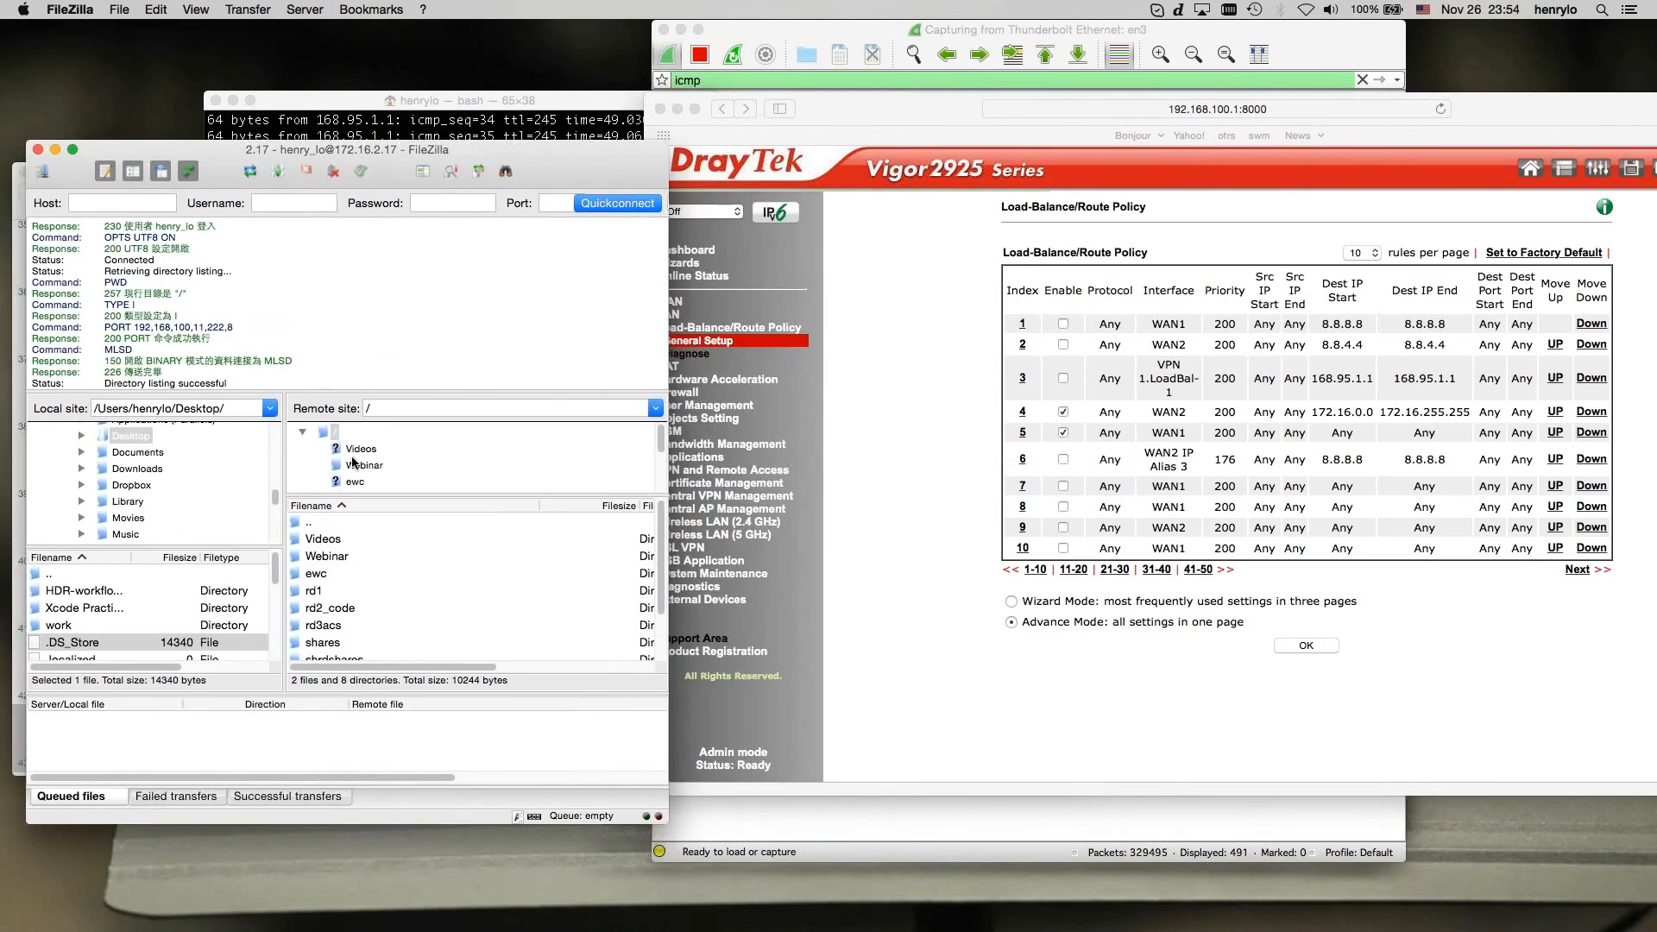
double_click(327, 556)
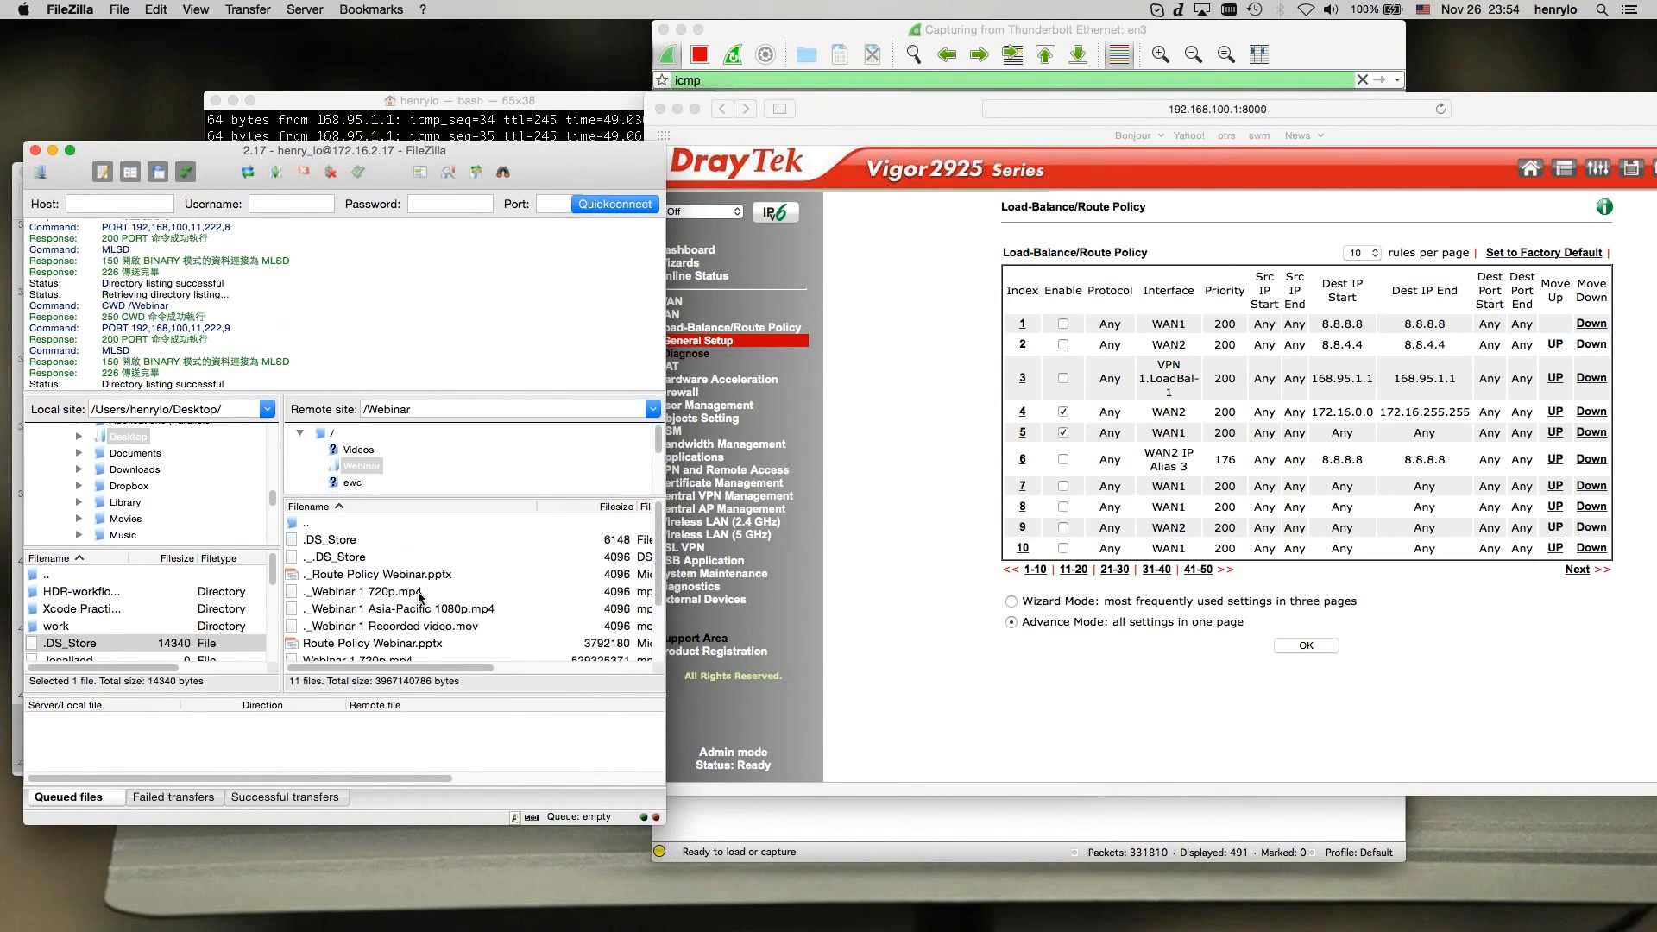
double_click(378, 645)
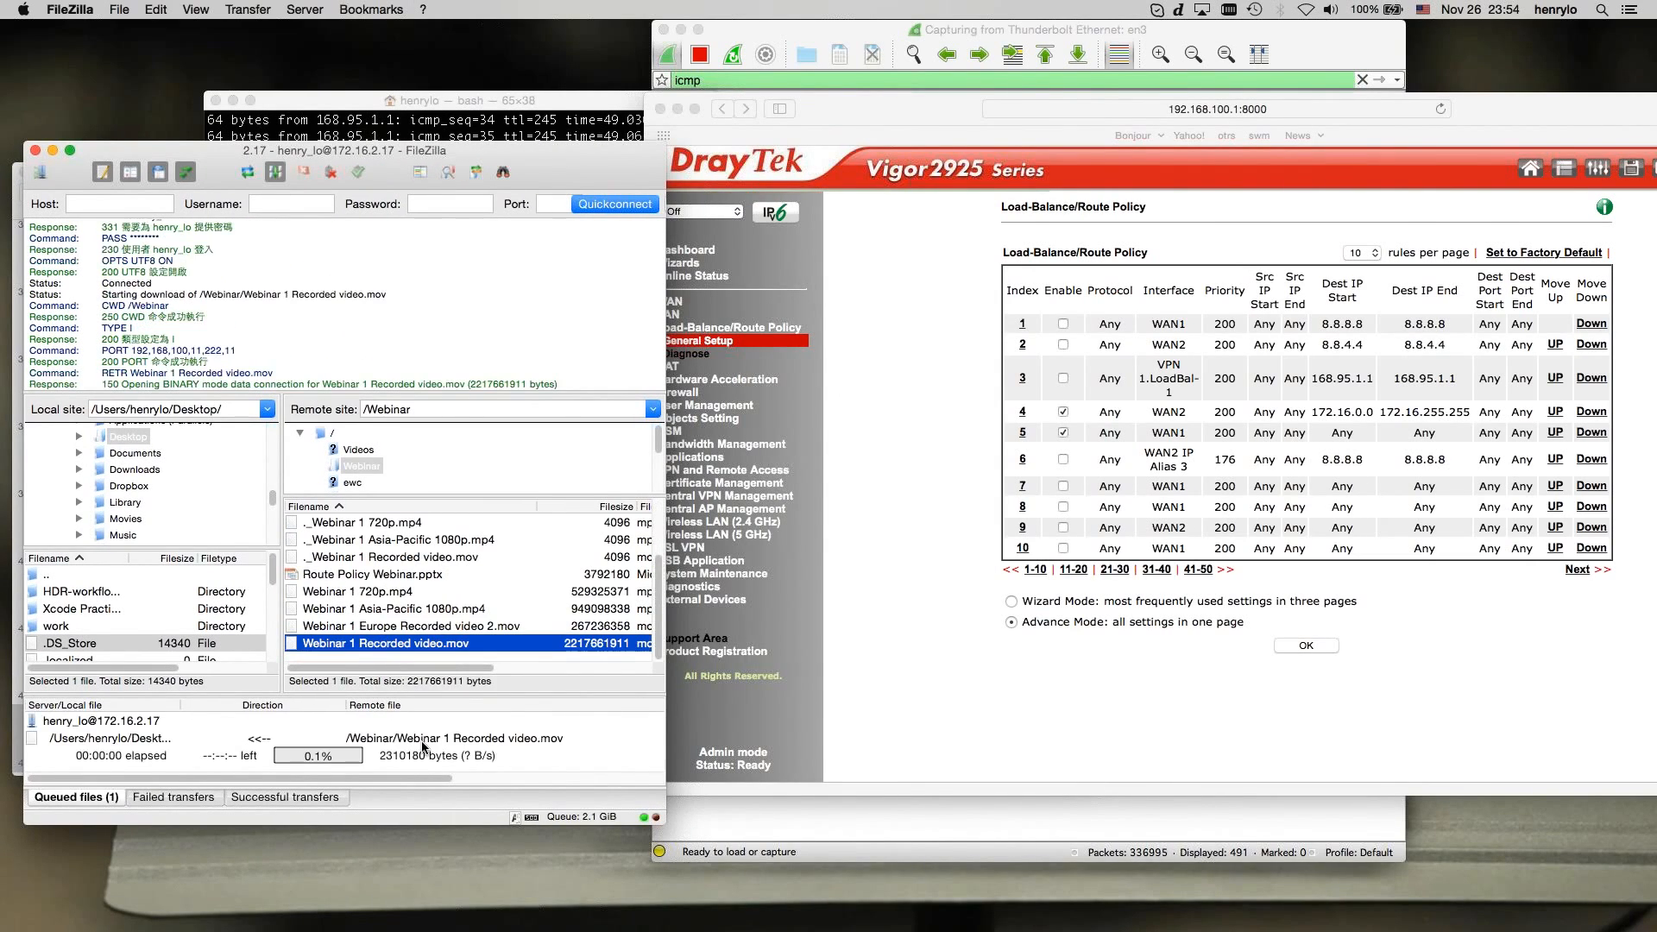
- In Safari, open the router's Data Flow Monitor and refresh it to check the download traffic on WAN2
click(985, 706)
click(696, 586)
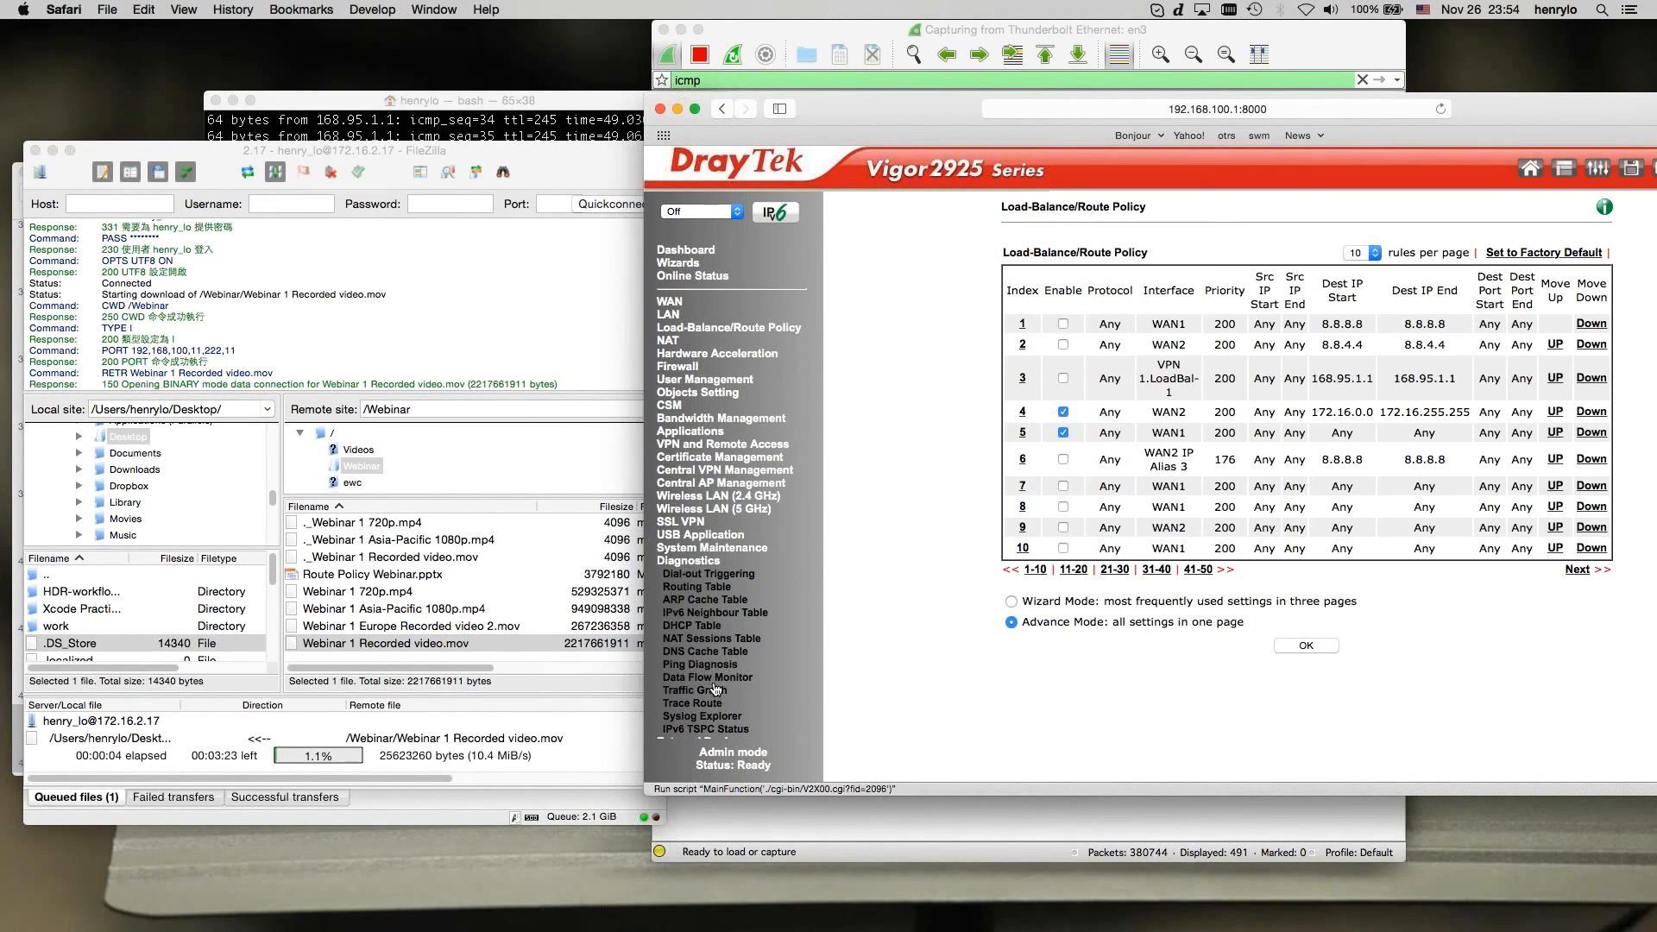
click(714, 678)
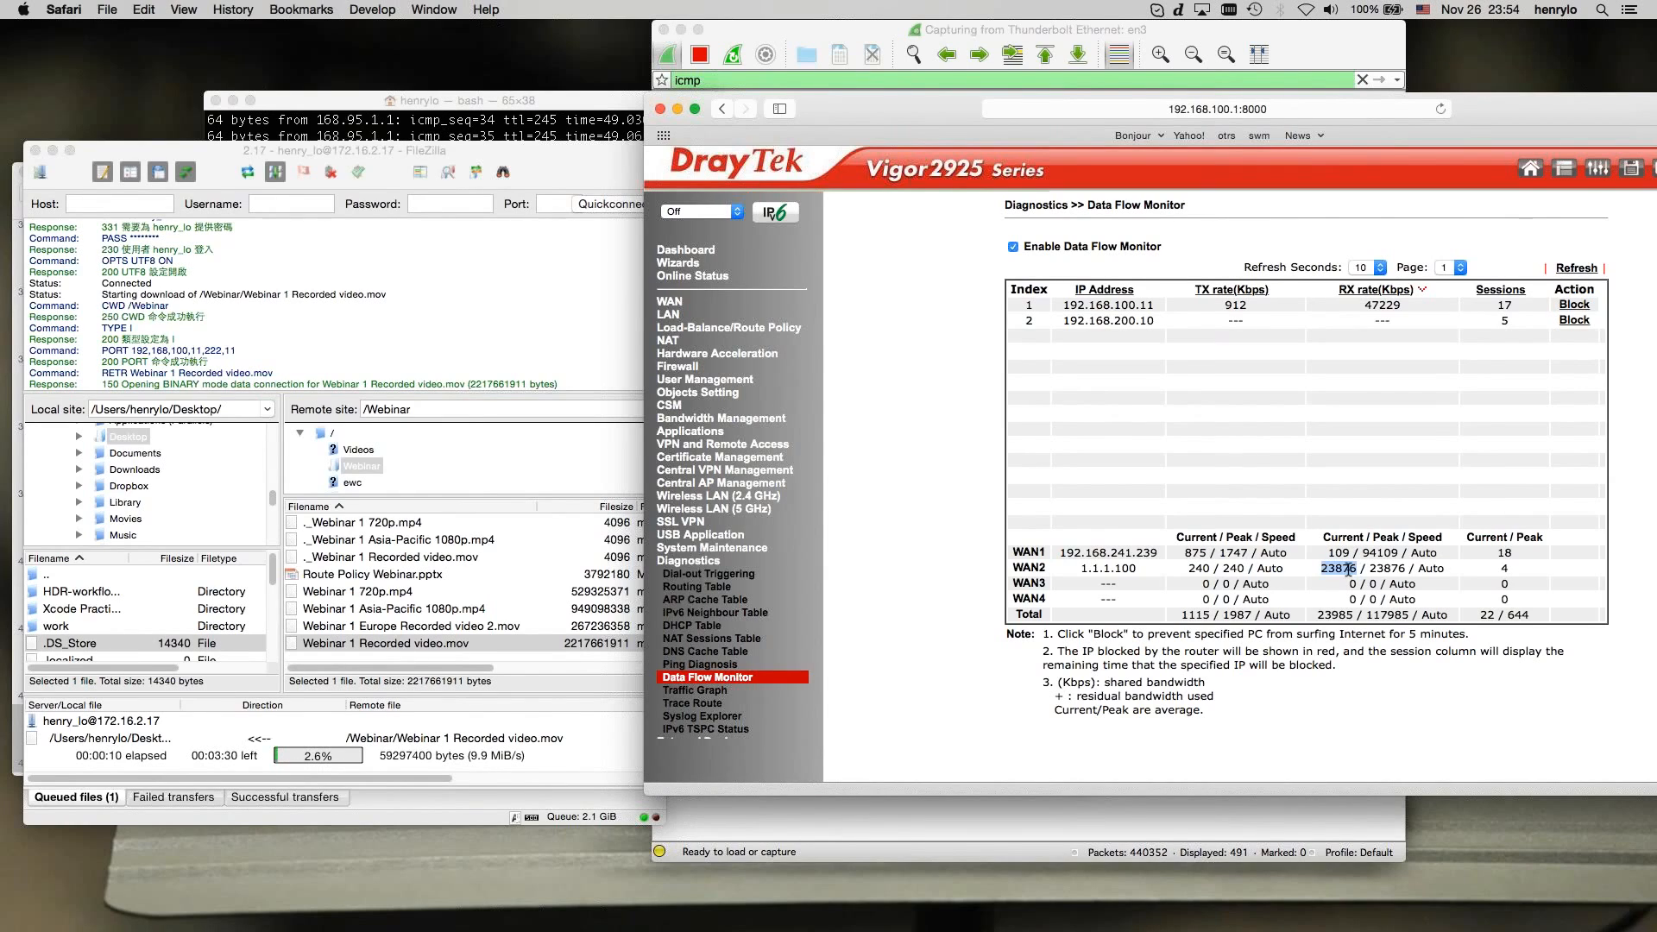
click(1587, 271)
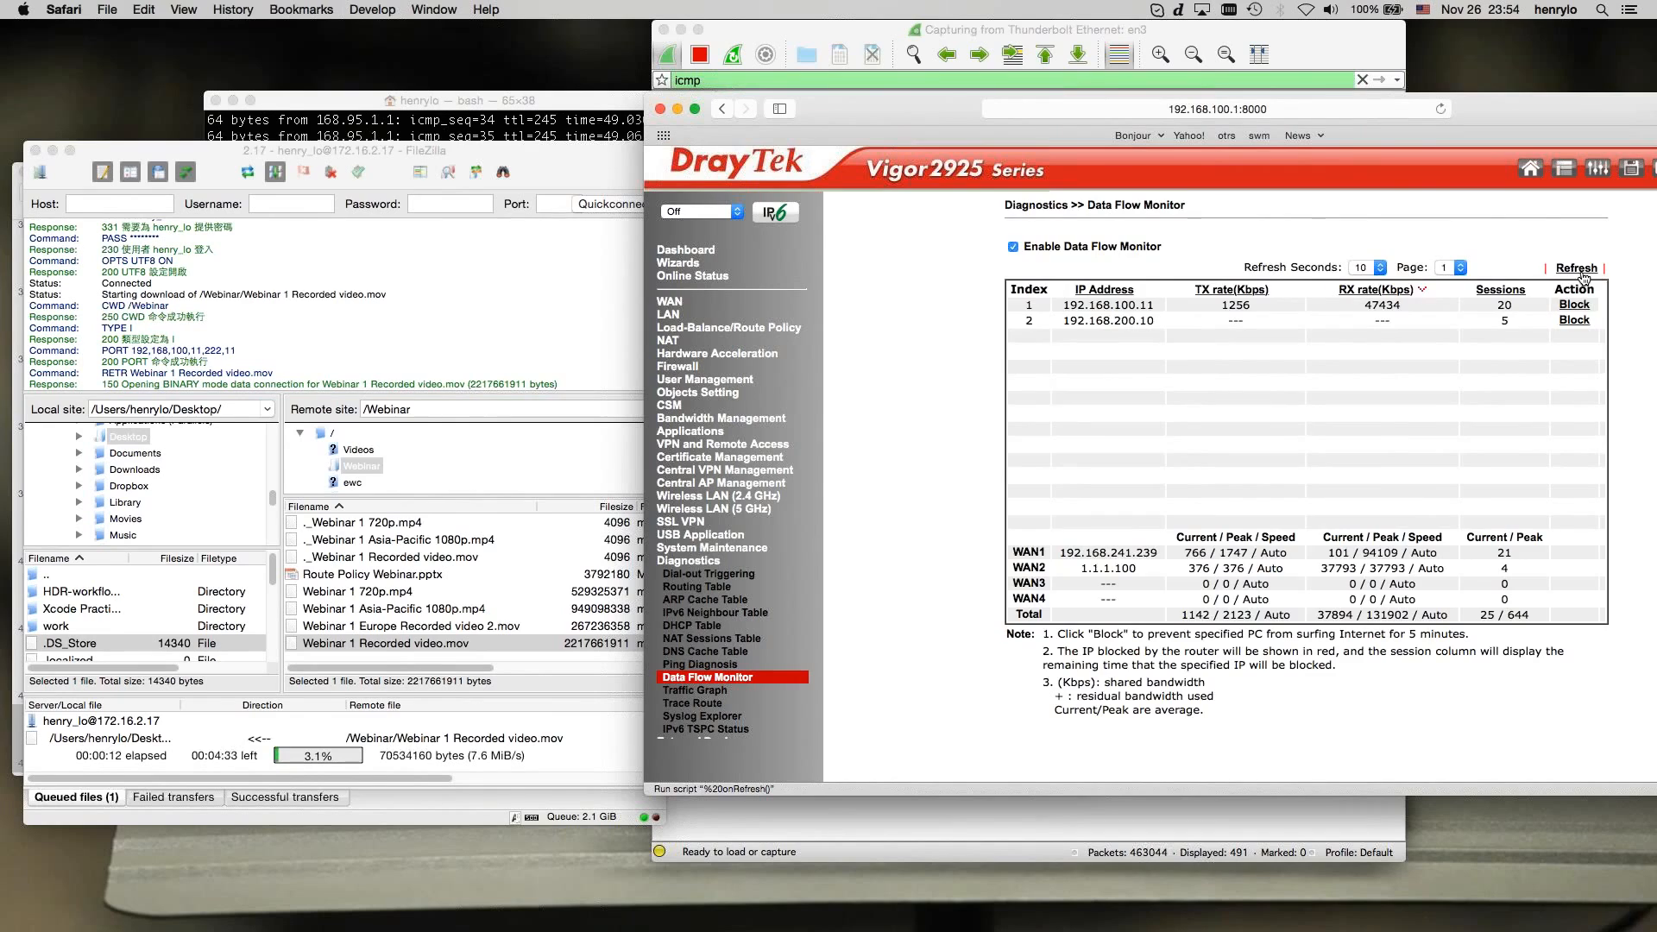
- Reopen route policy rule 4 and examine its additional failover and failback options
click(742, 330)
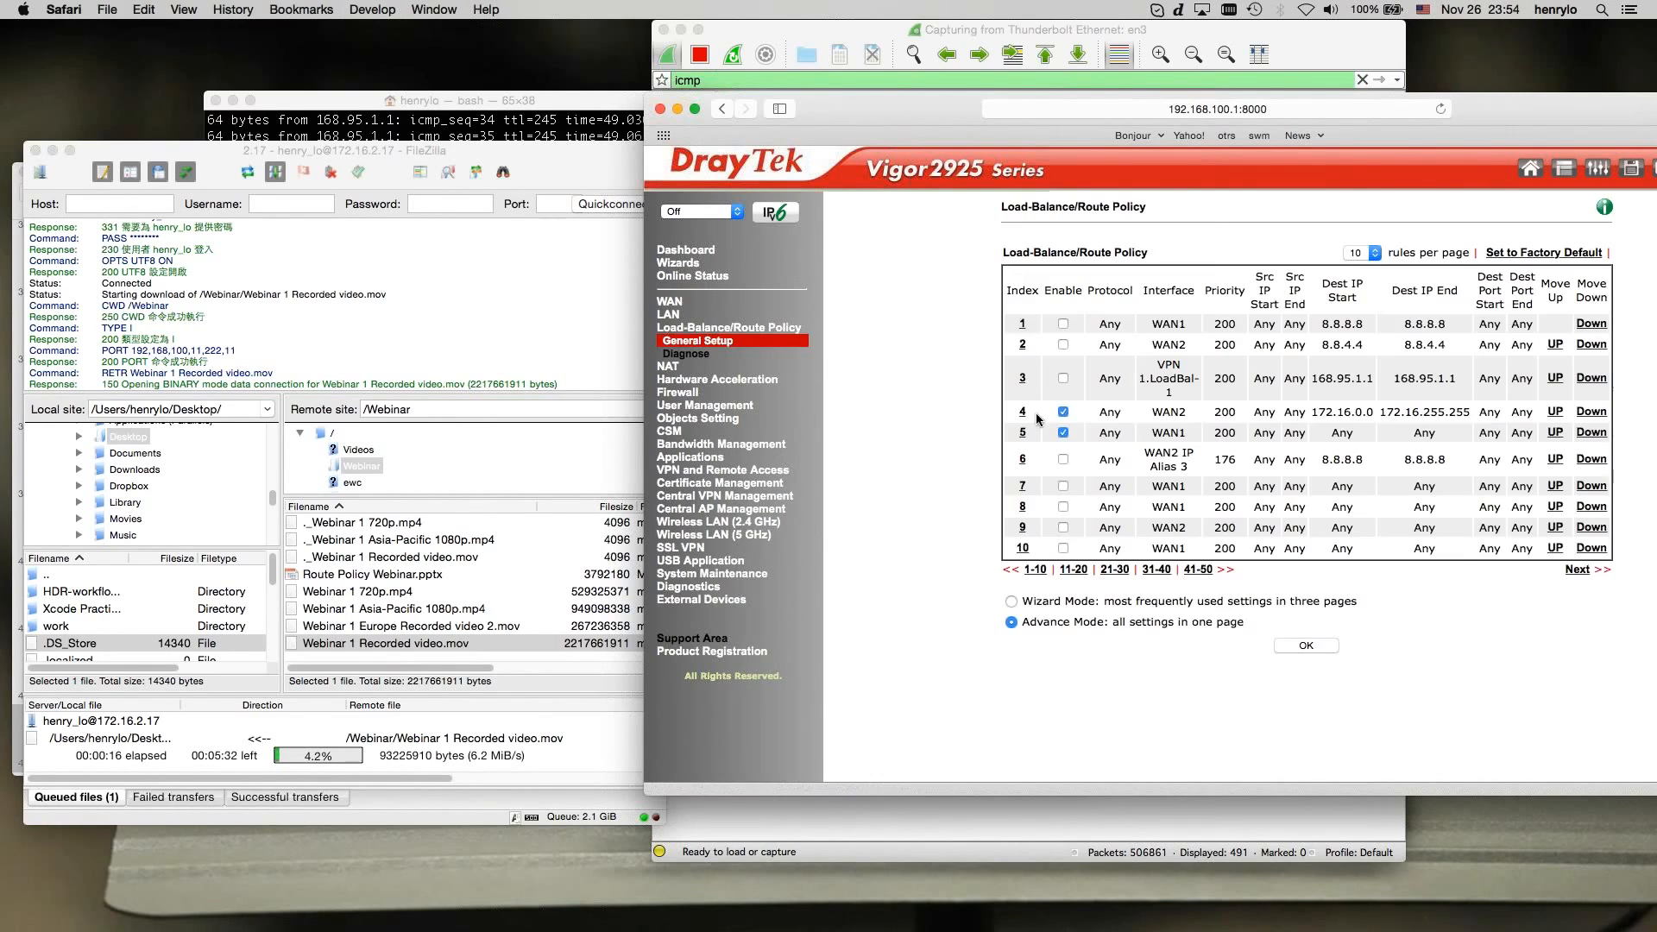
click(1024, 413)
scroll(1115, 567, down, 1)
scroll(1115, 567, down, 2)
click(1034, 609)
scroll(1220, 571, down, 3)
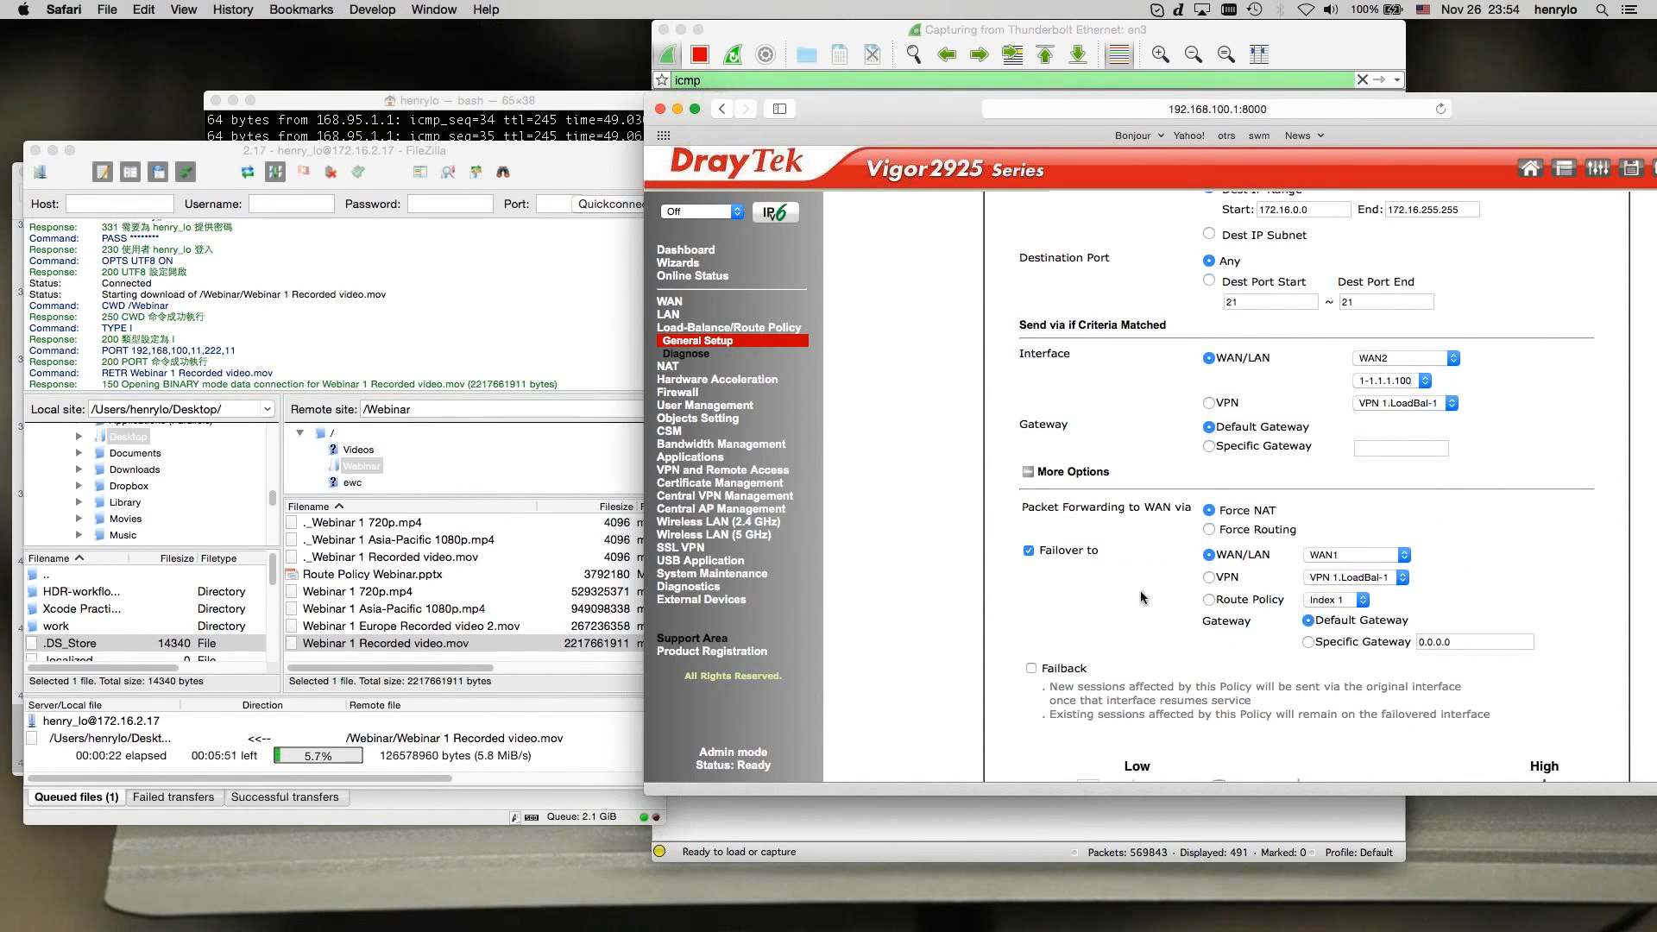
- Return to the Data Flow Monitor and refresh it repeatedly to compare the traffic rates of WAN1 and WAN2
click(695, 587)
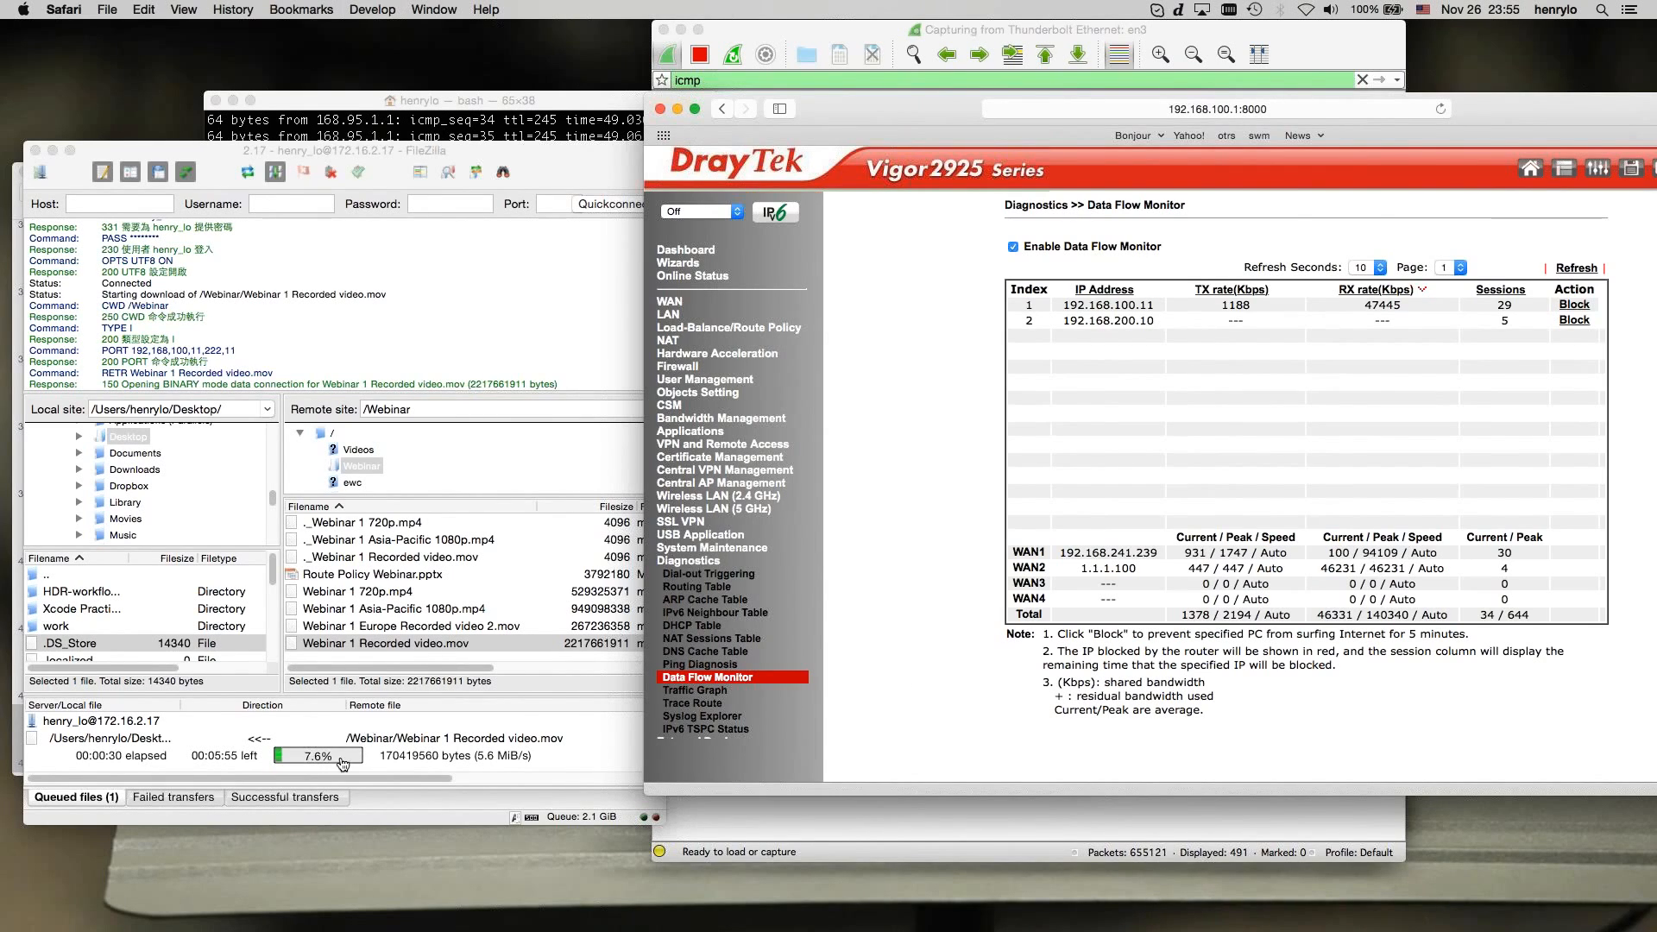
click(1578, 269)
click(1577, 269)
click(1578, 268)
click(1577, 269)
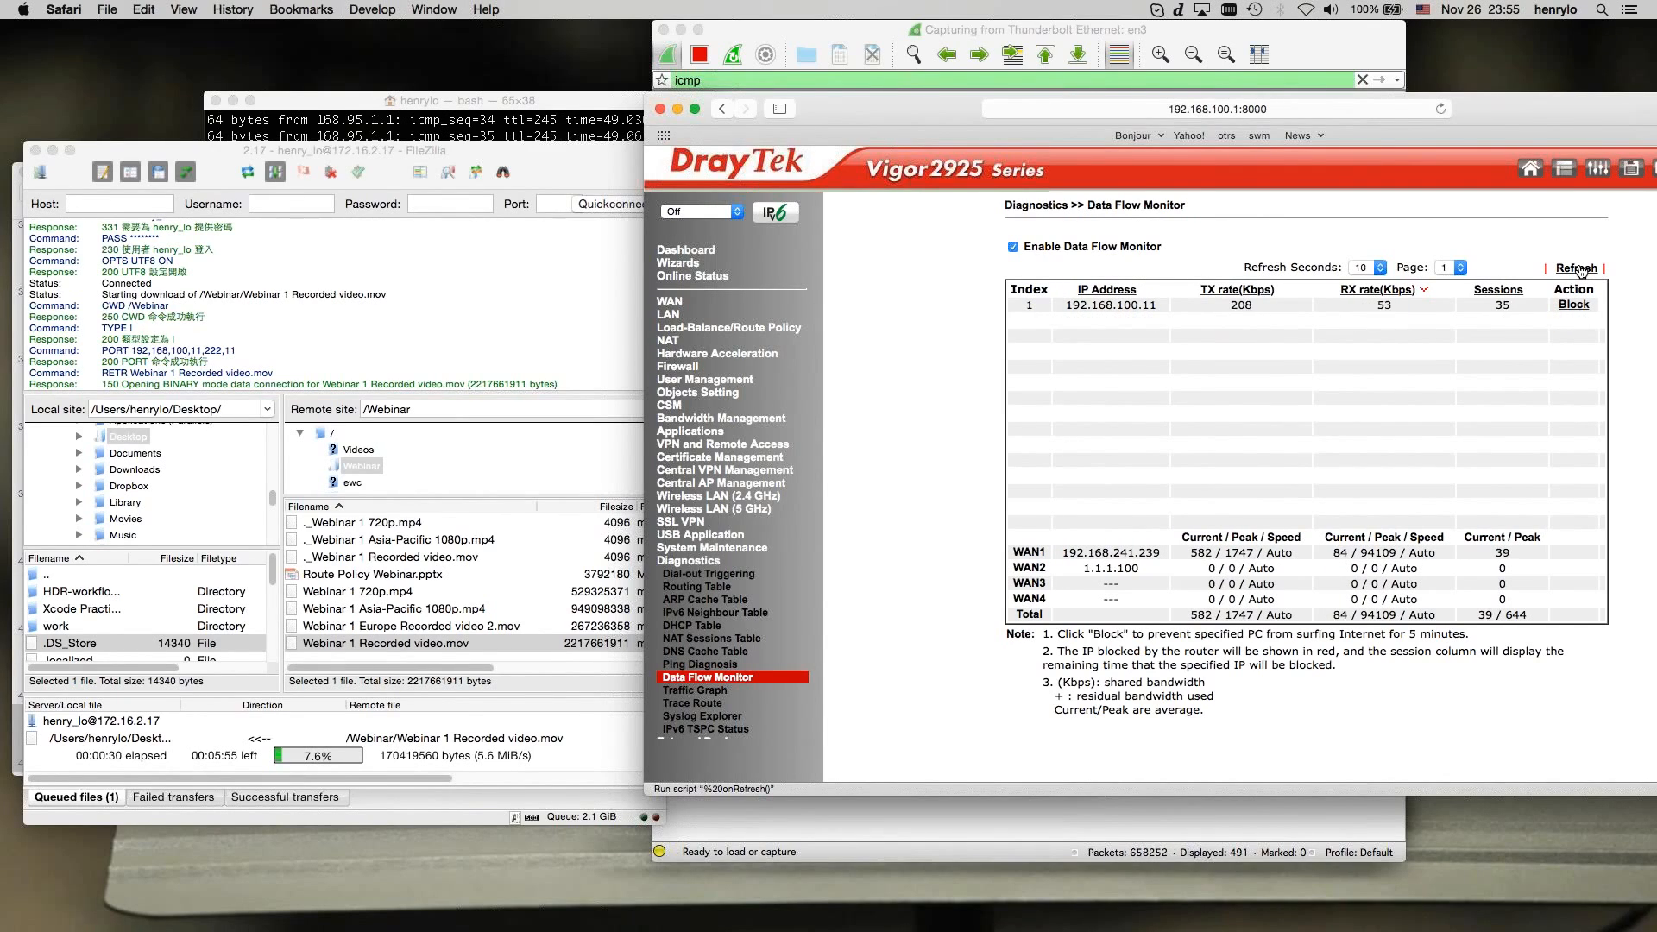
- Keep refreshing the Data Flow Monitor and reopen it to check whether the download's traffic has failed over to WAN1
click(1578, 268)
click(1578, 268)
click(1579, 270)
click(1579, 269)
click(1580, 269)
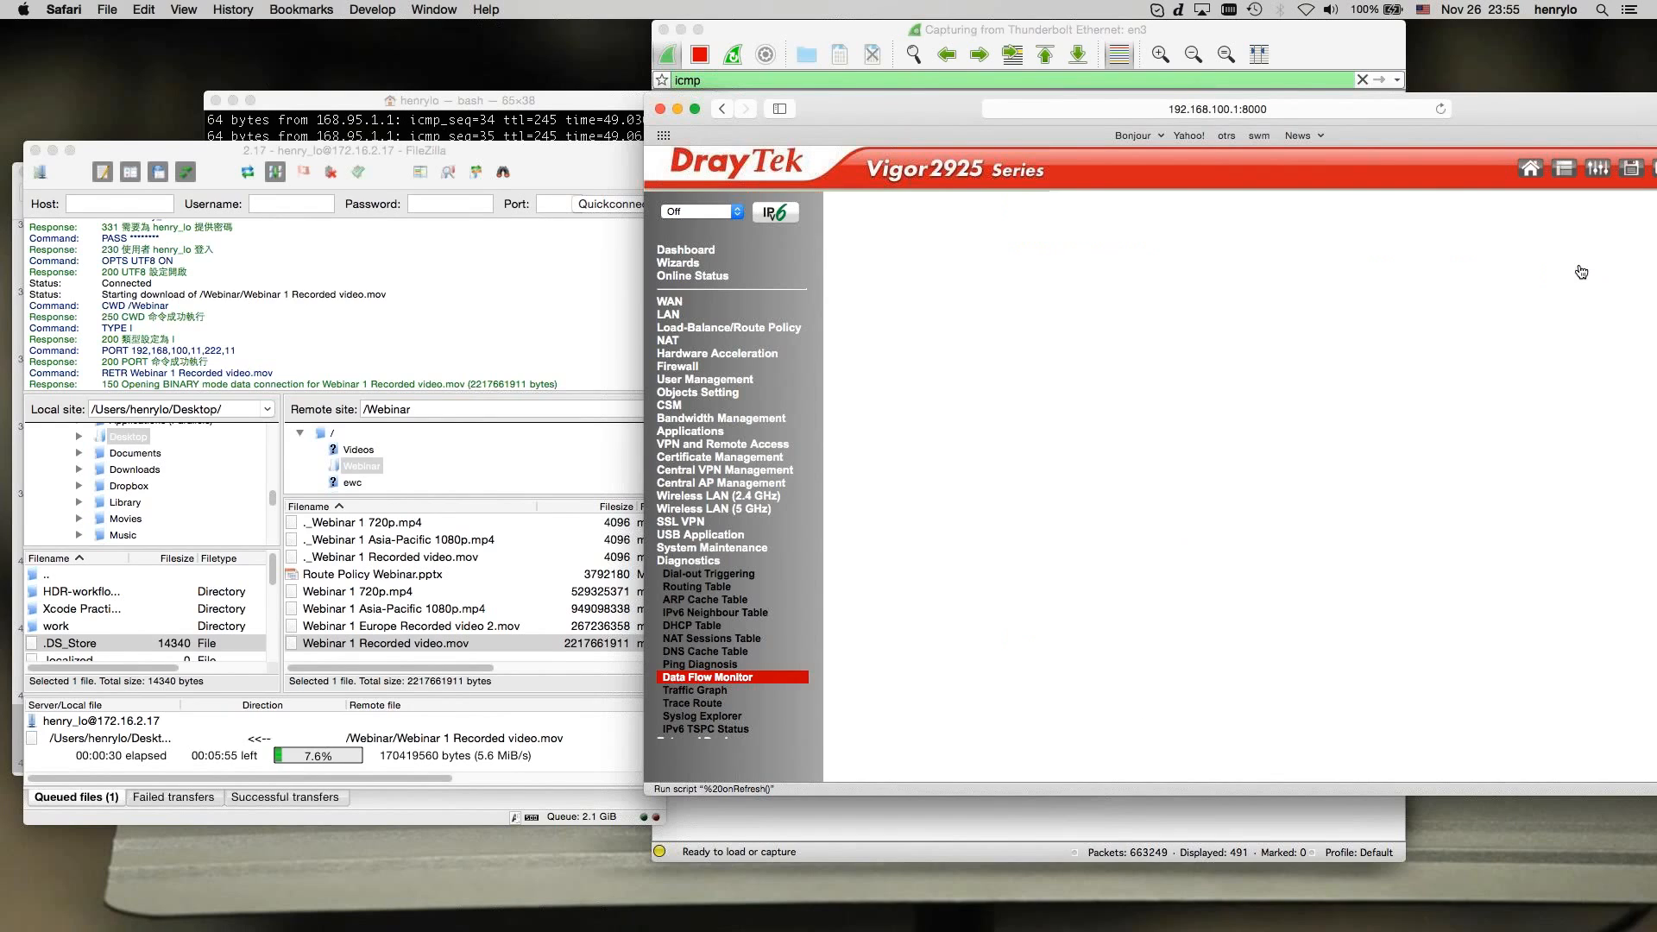
click(1580, 270)
click(1579, 270)
drag(1326, 552, 1455, 553)
click(1575, 269)
click(1575, 269)
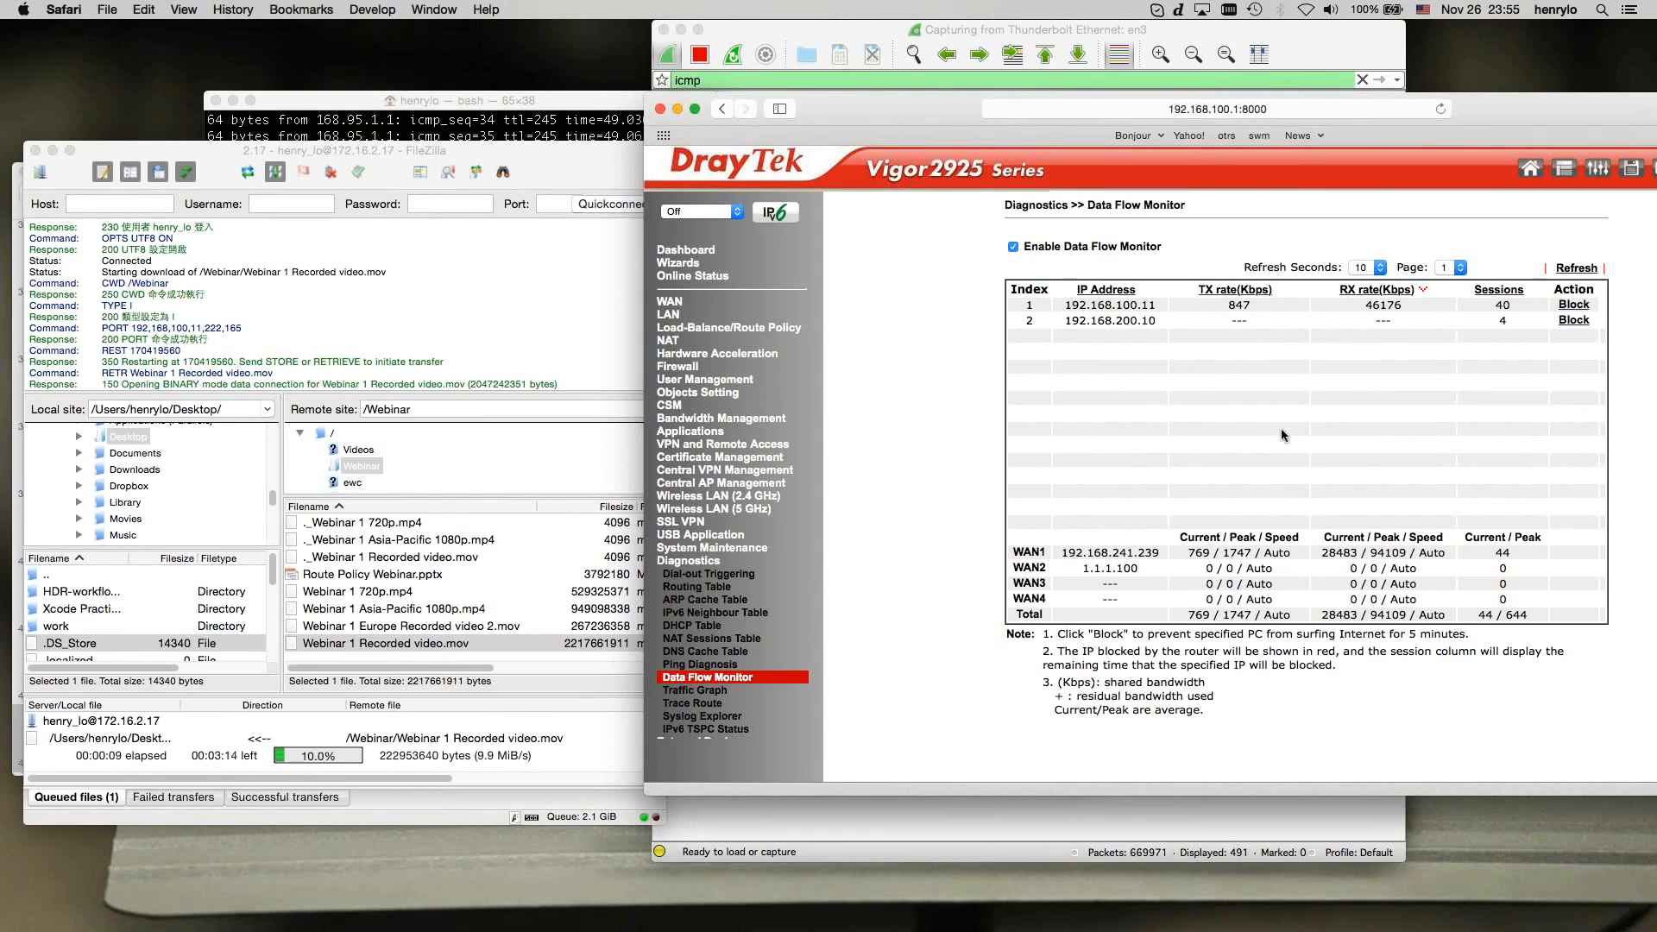
click(732, 664)
click(716, 679)
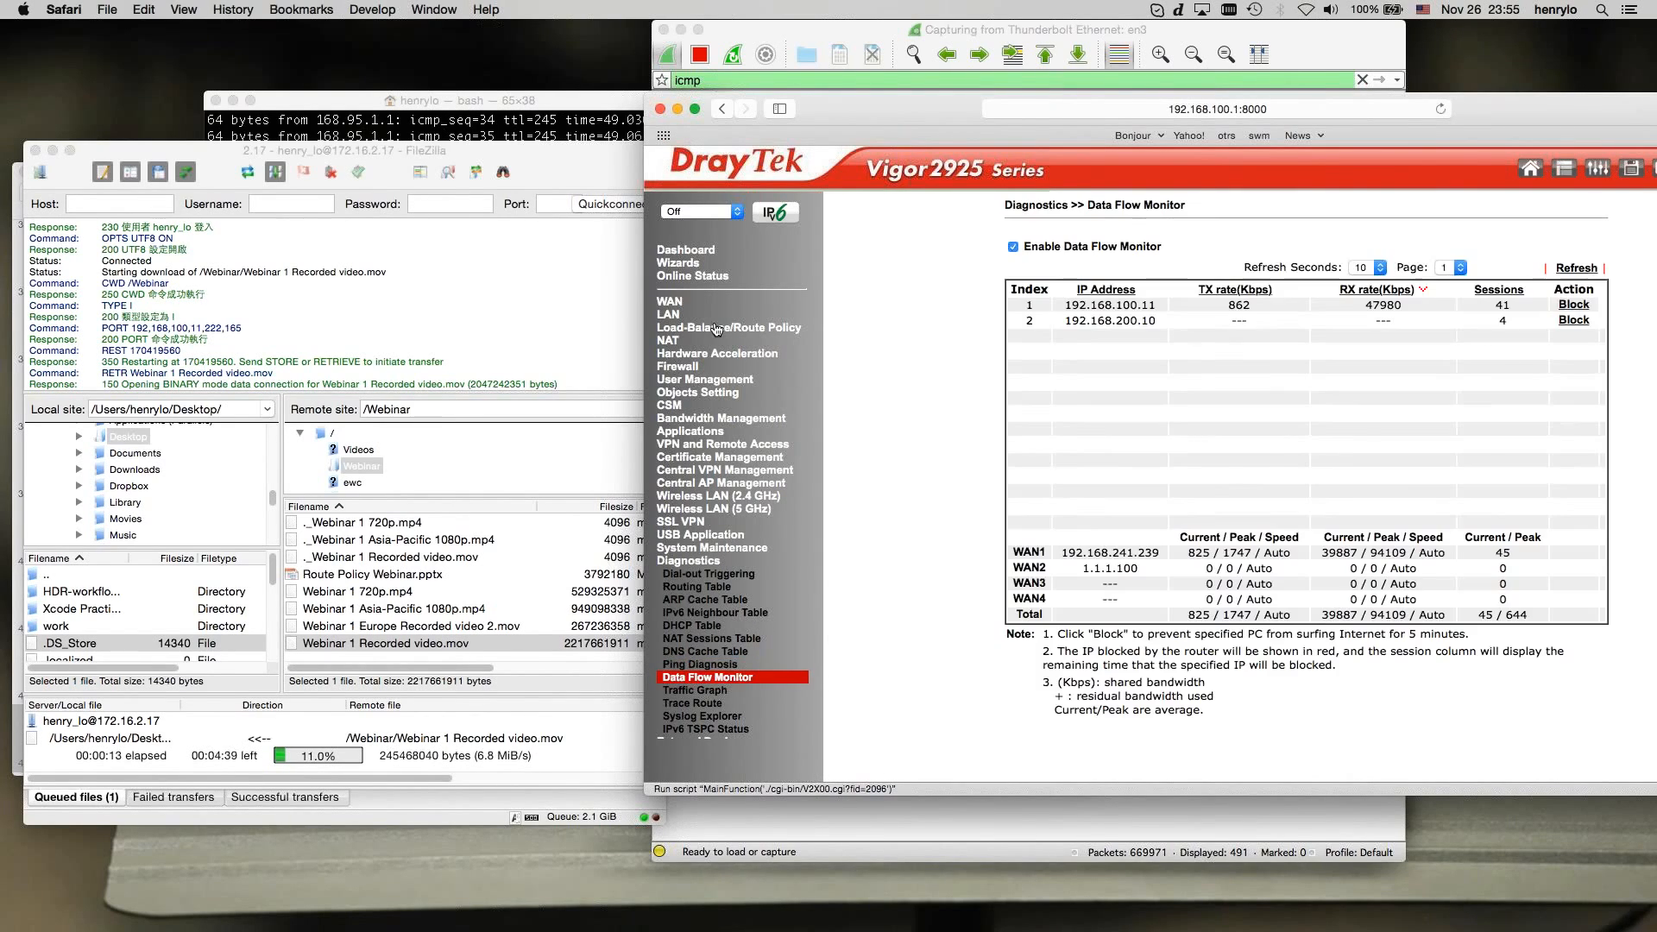
- Check the WAN2 connection in Online Status and on the Dashboard, returning to the Data Flow Monitor after each
click(710, 278)
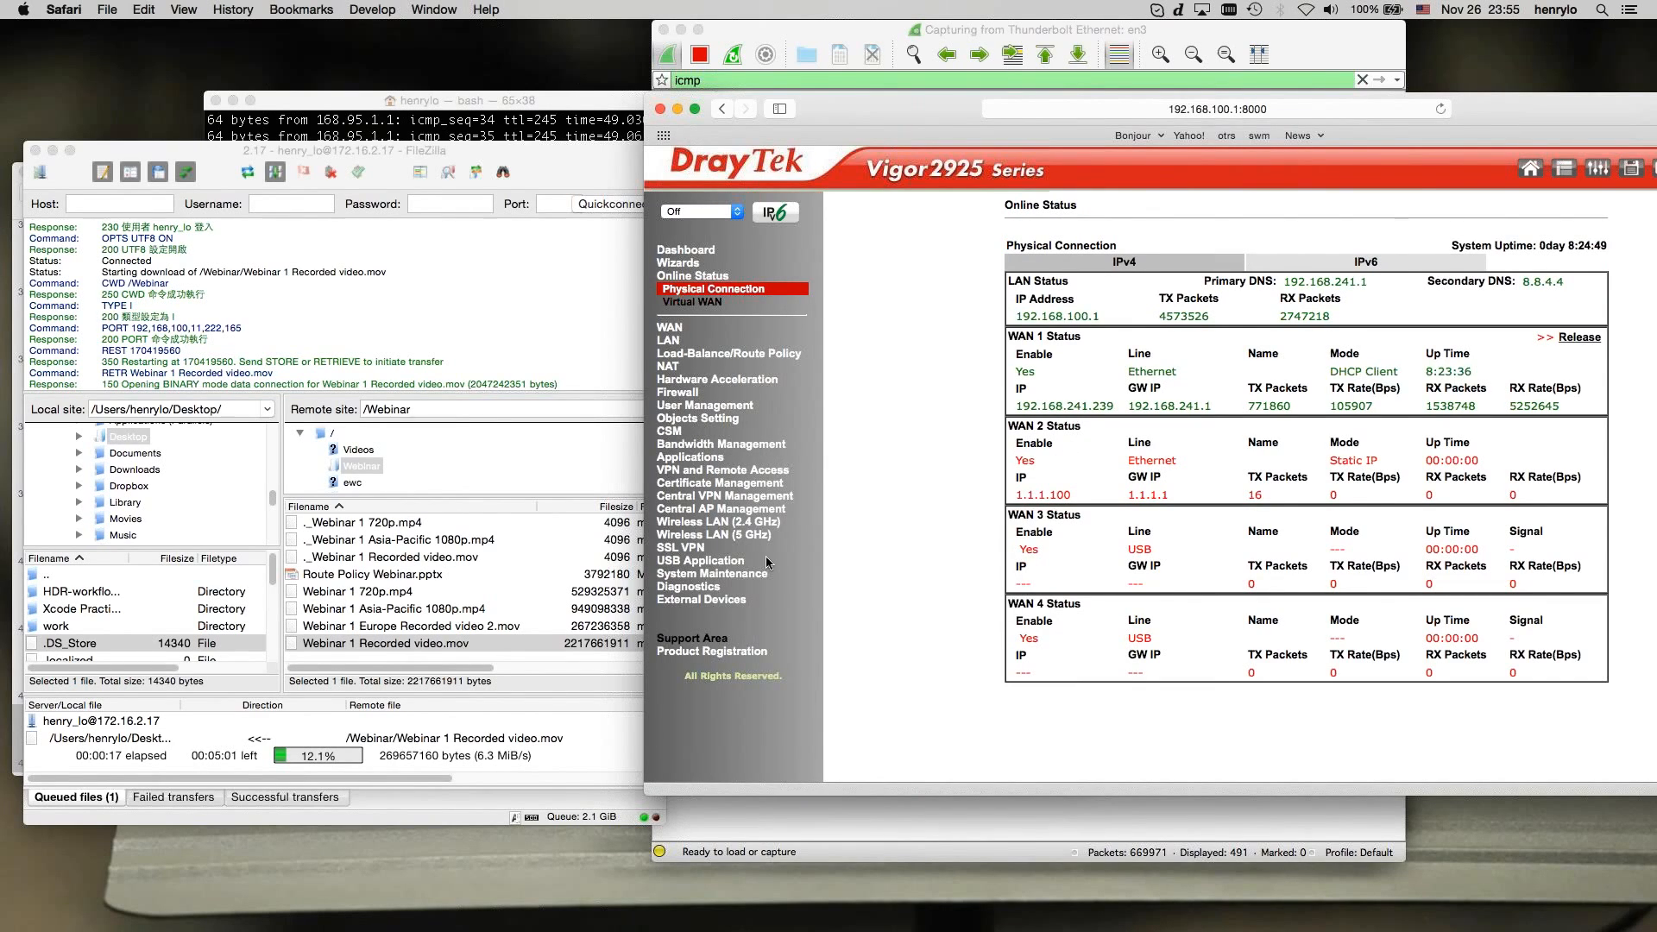
click(715, 587)
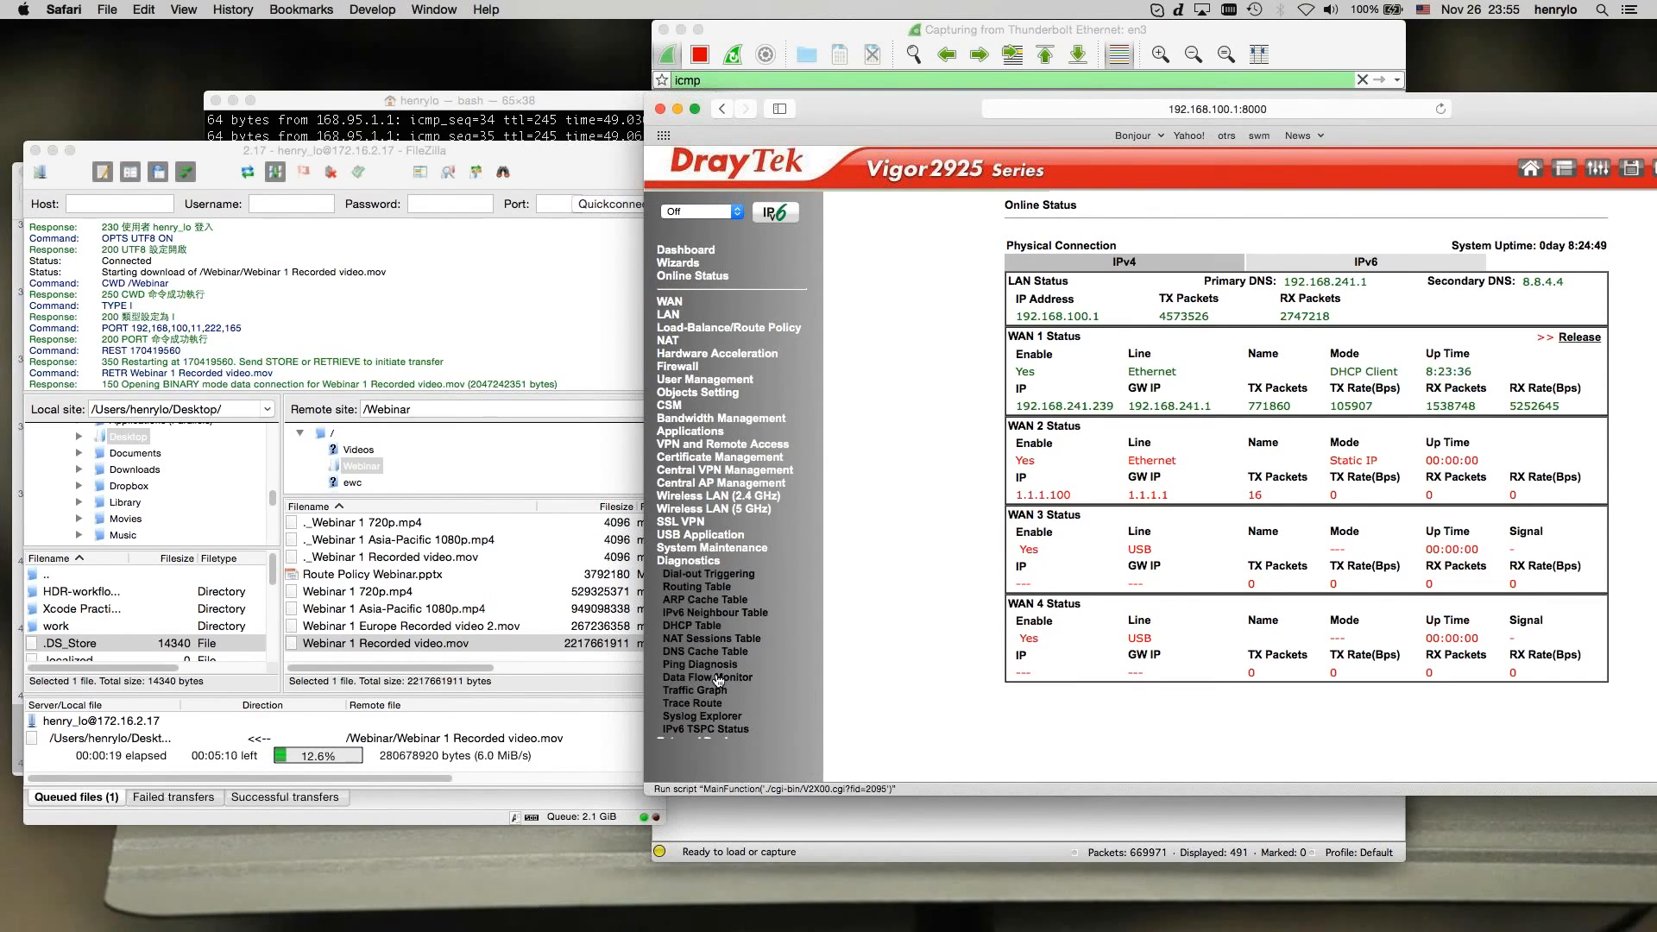
click(719, 679)
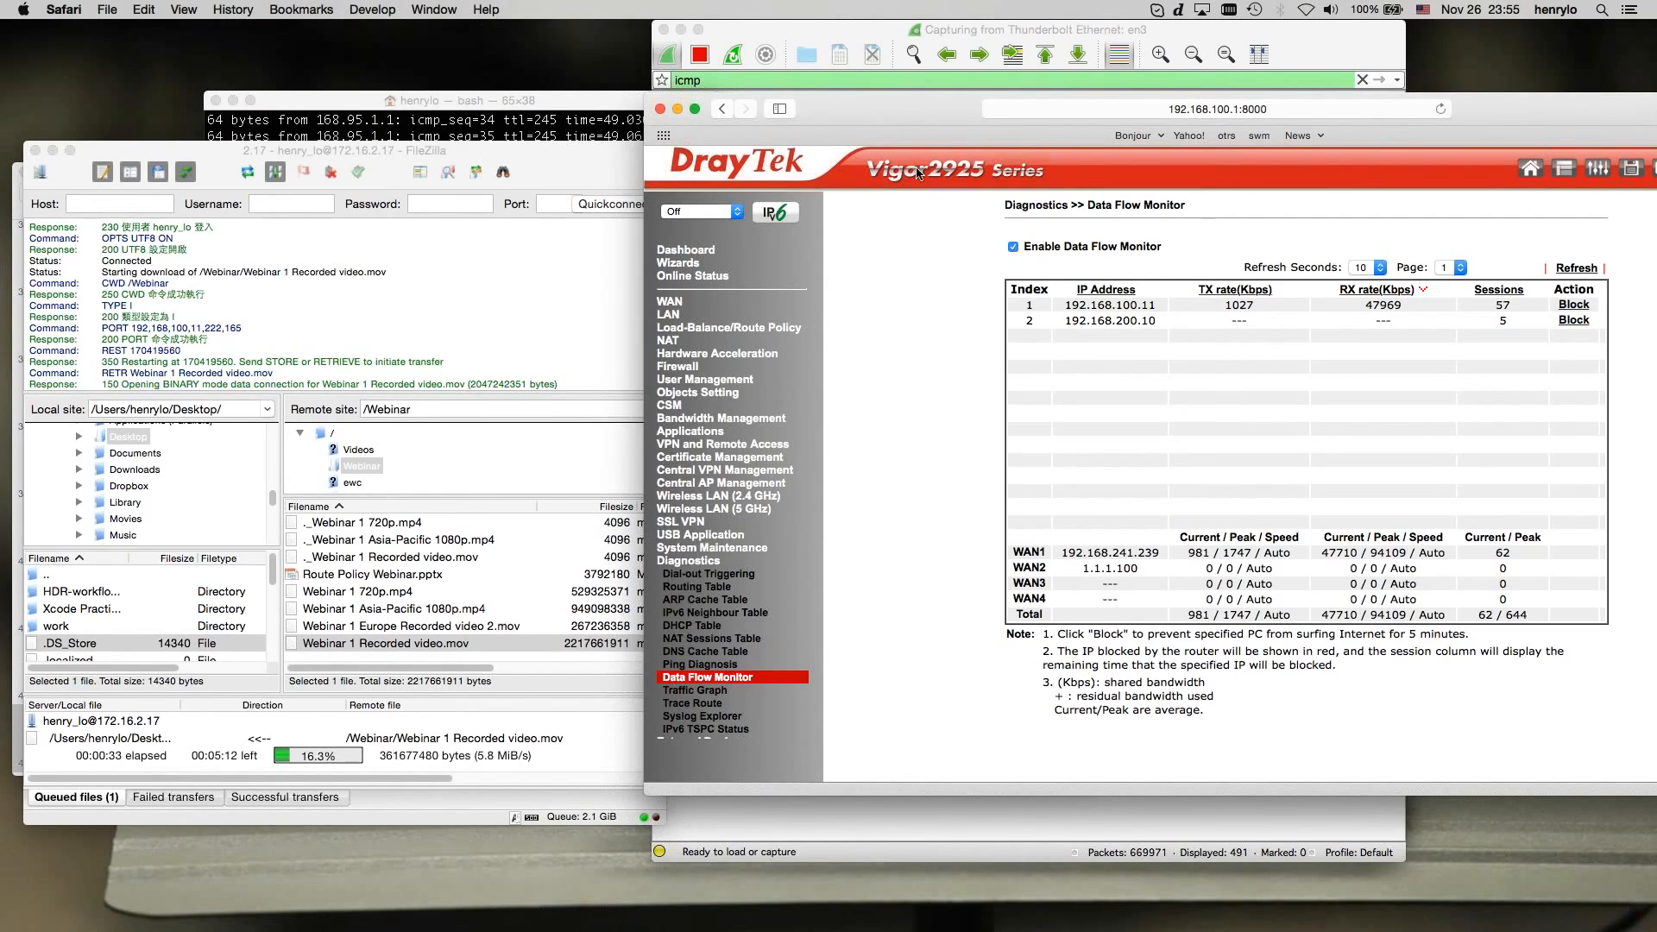
click(933, 173)
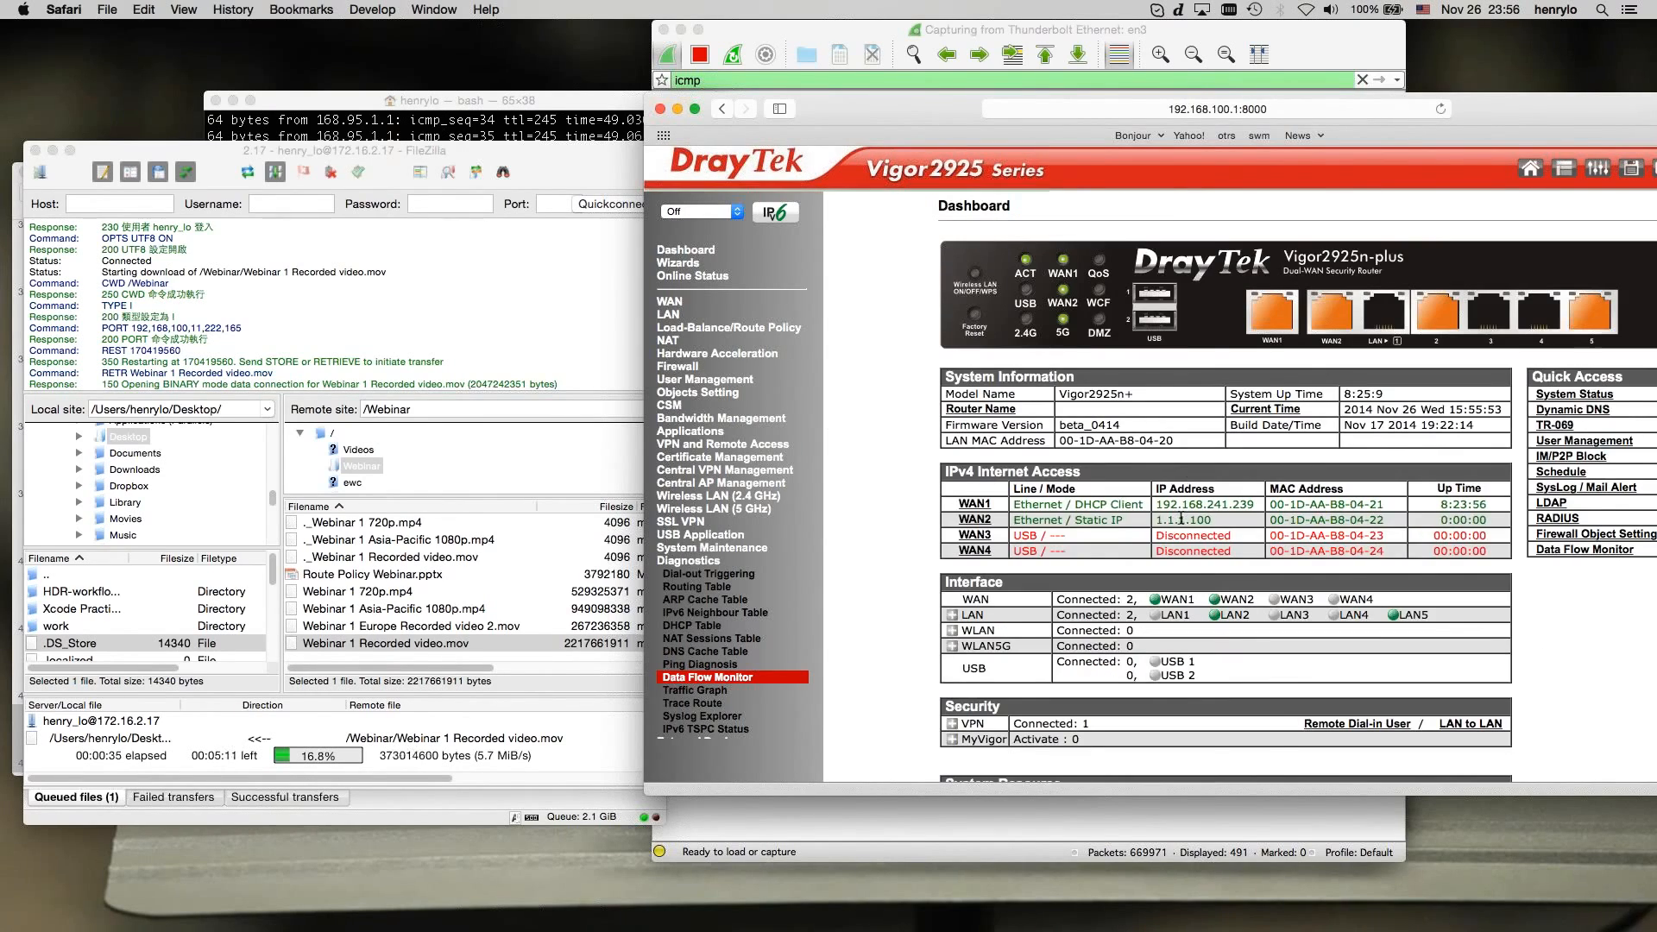
click(700, 680)
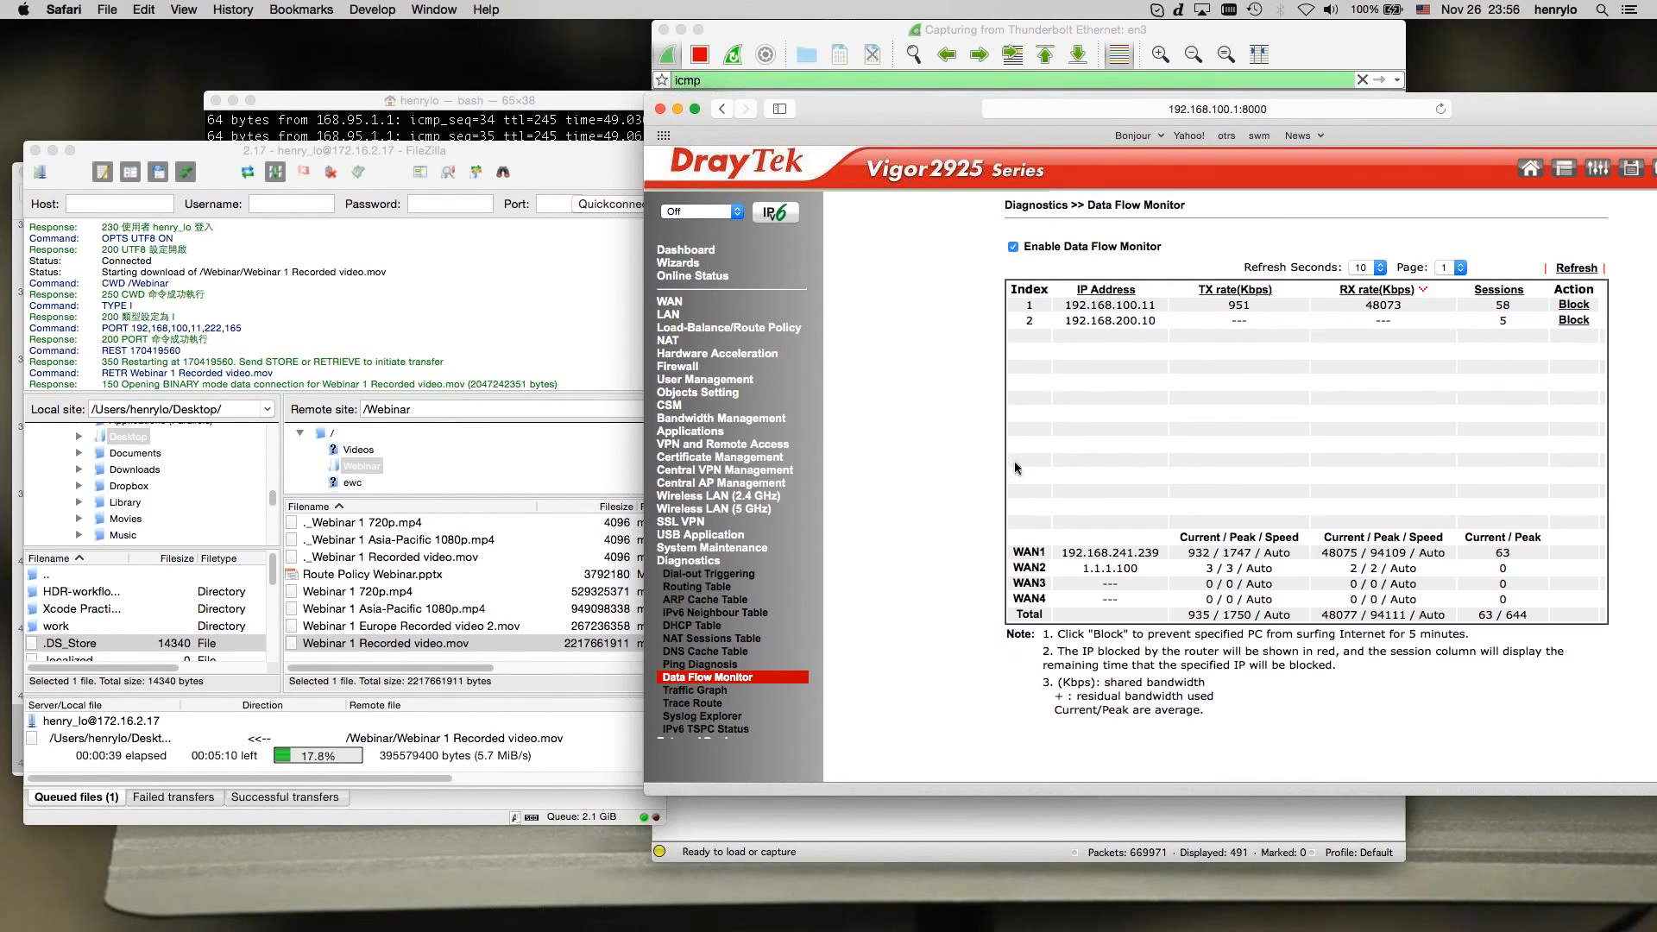
- Enable Failback in the additional options of route policy rule 4 and save the rule
click(733, 329)
click(714, 341)
click(1023, 412)
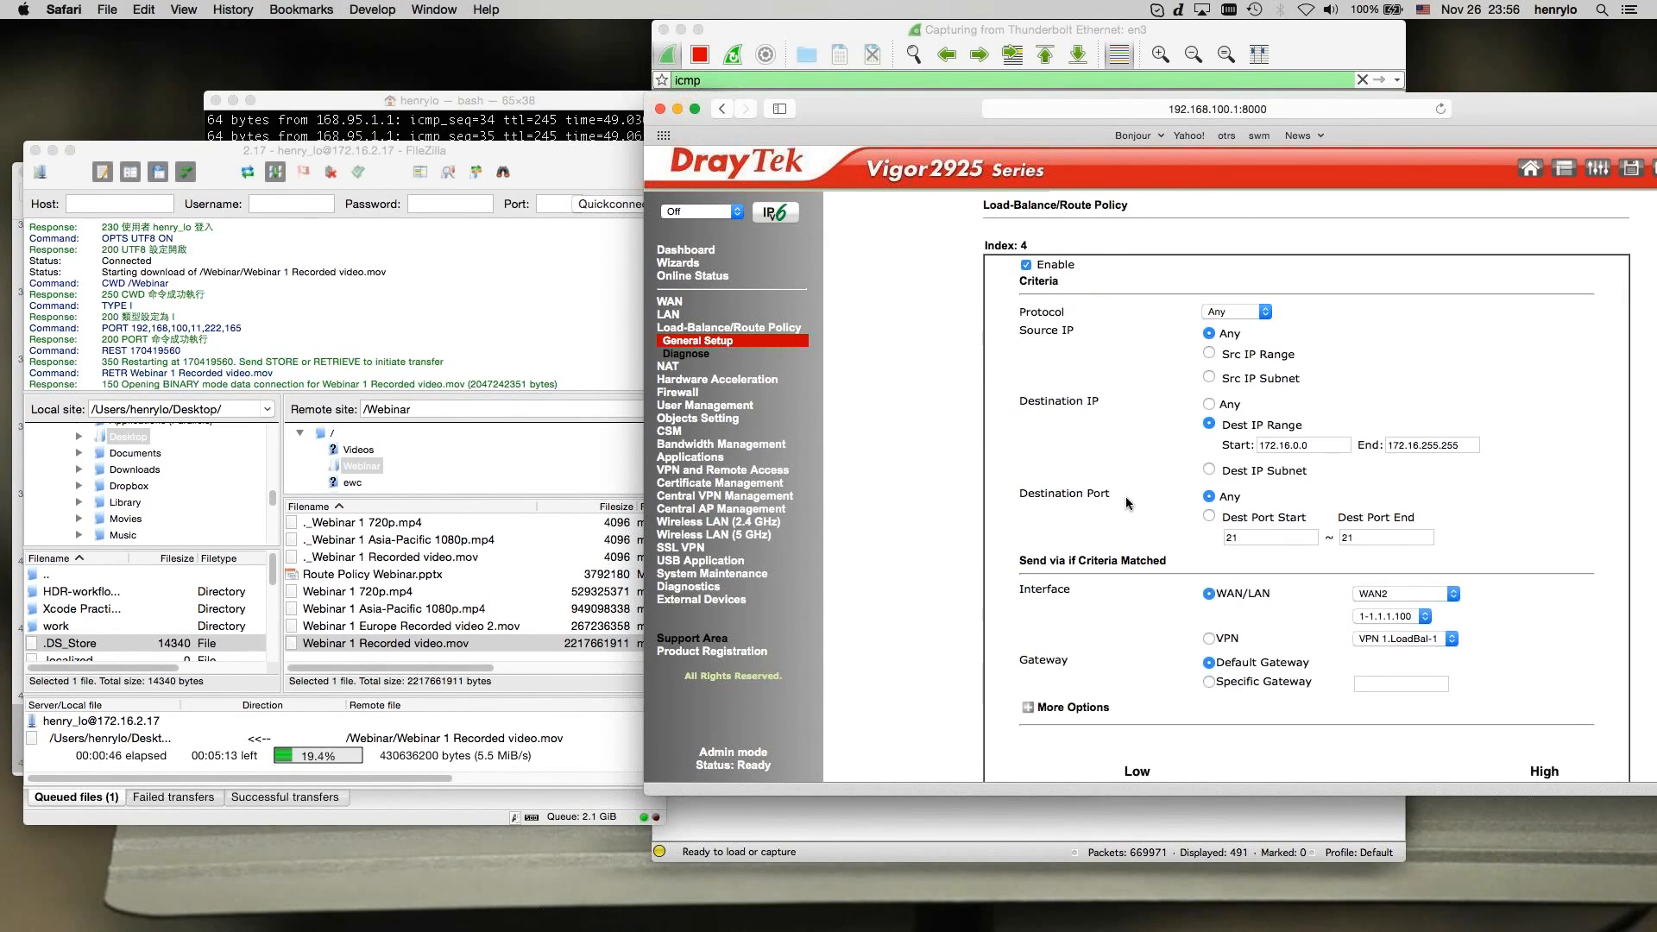
scroll(1079, 518, down, 3)
click(1030, 532)
scroll(1033, 518, down, 3)
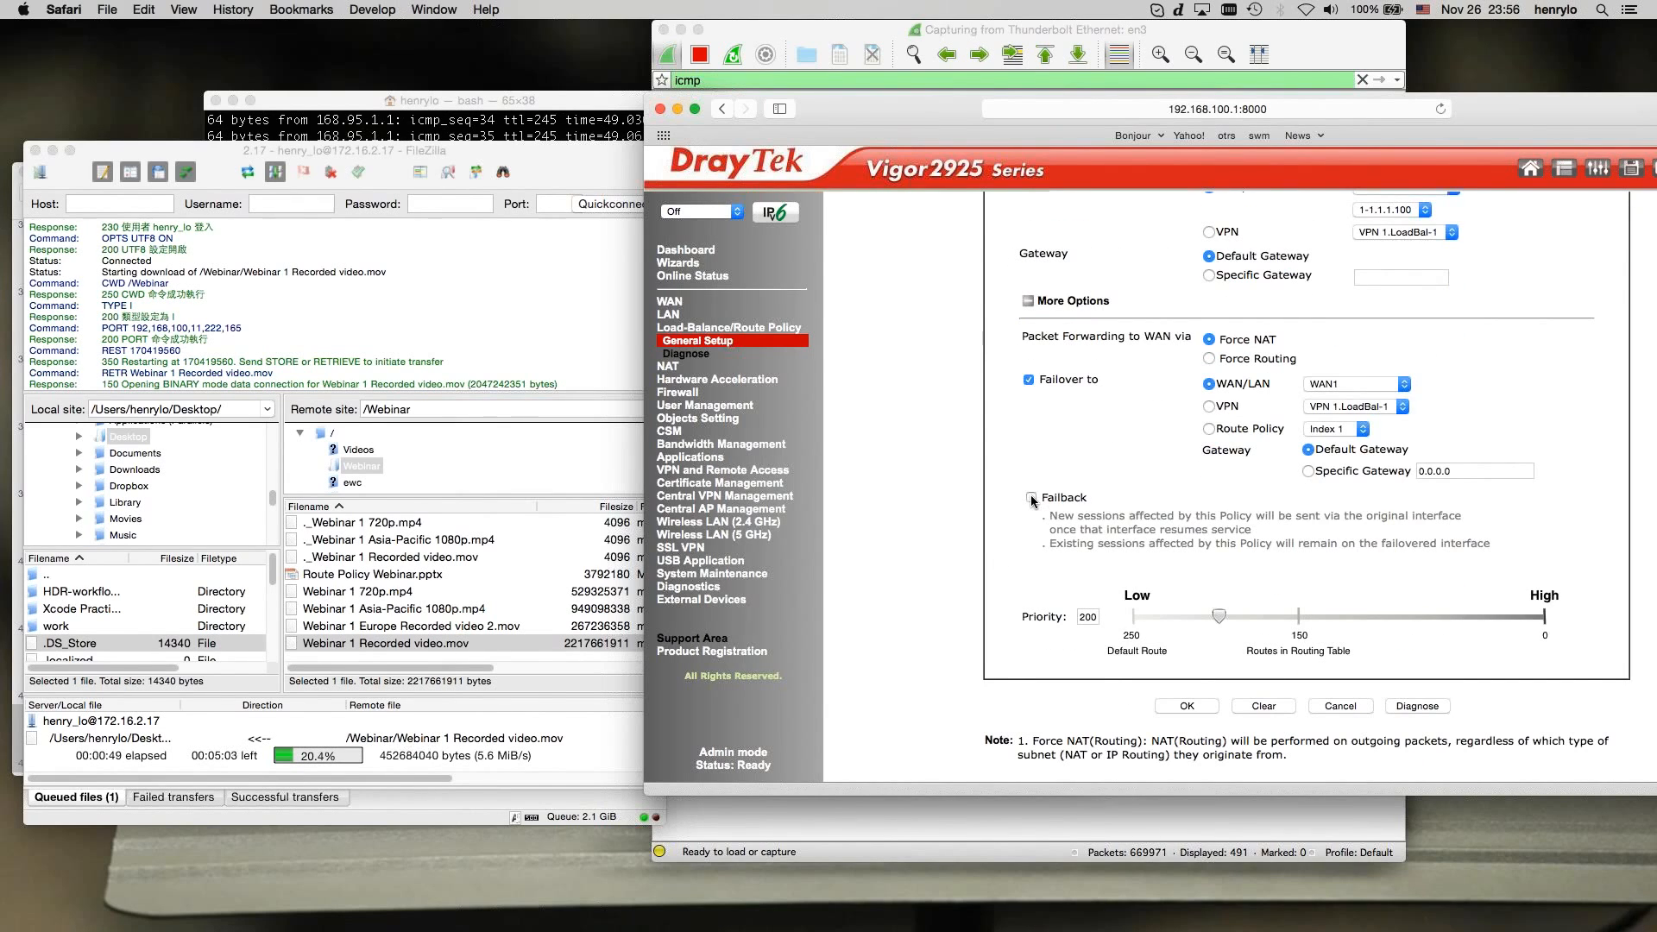
click(1187, 706)
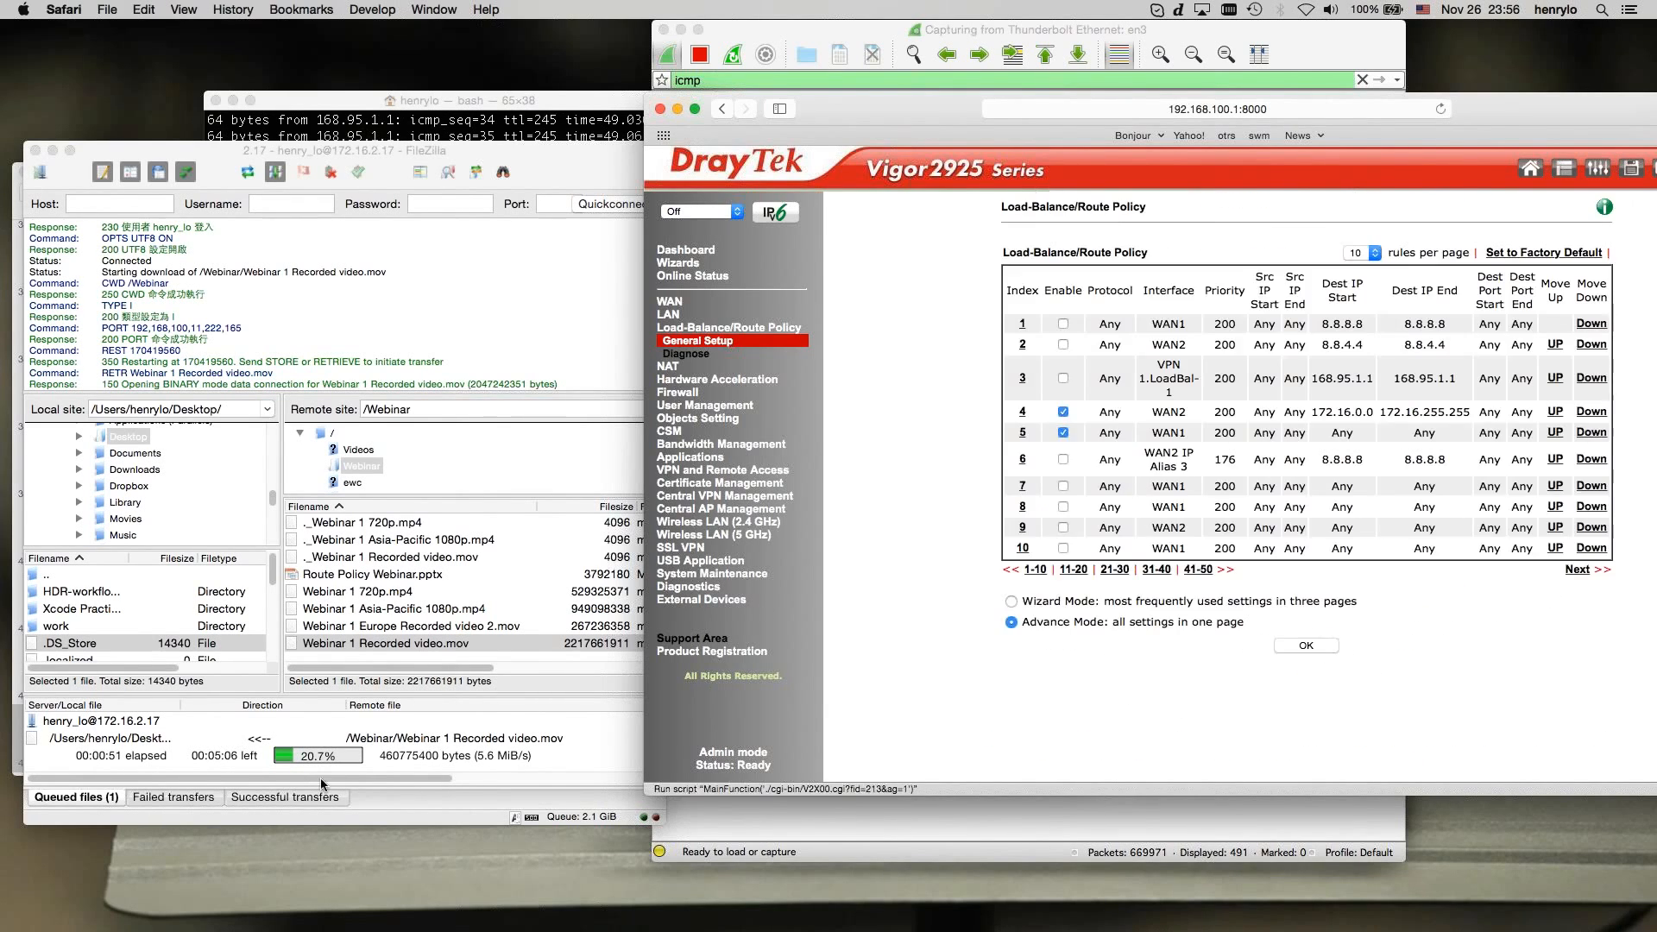
- Open the Data Flow Monitor and refresh it to check whether the download moves back to WAN2
click(712, 586)
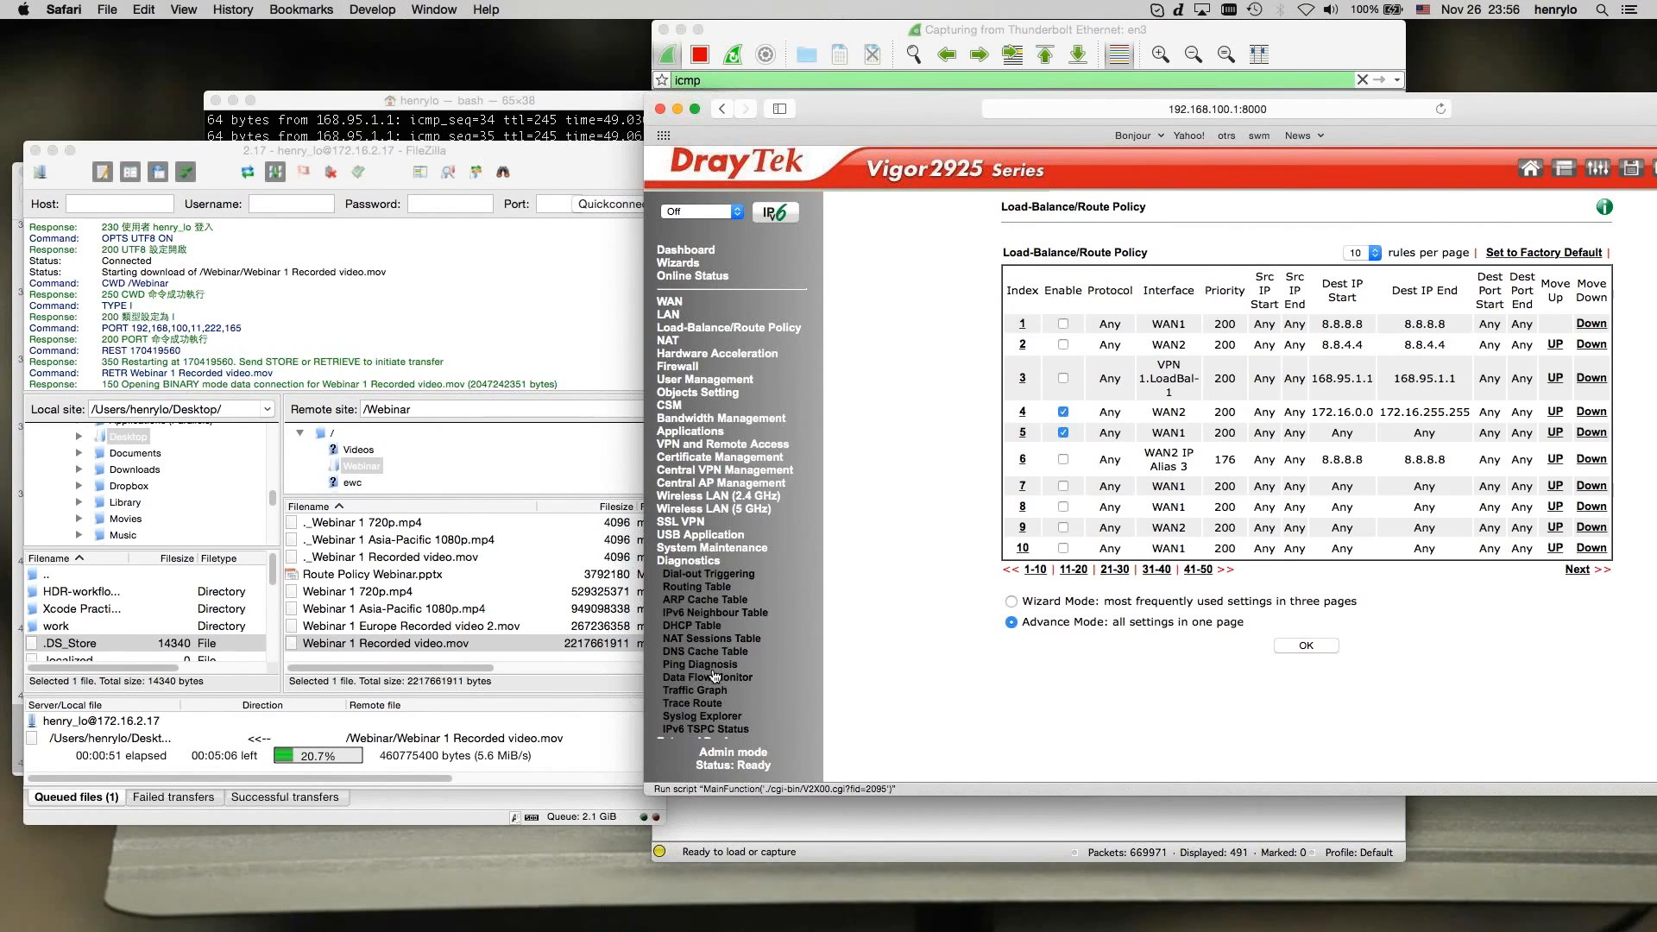
click(713, 676)
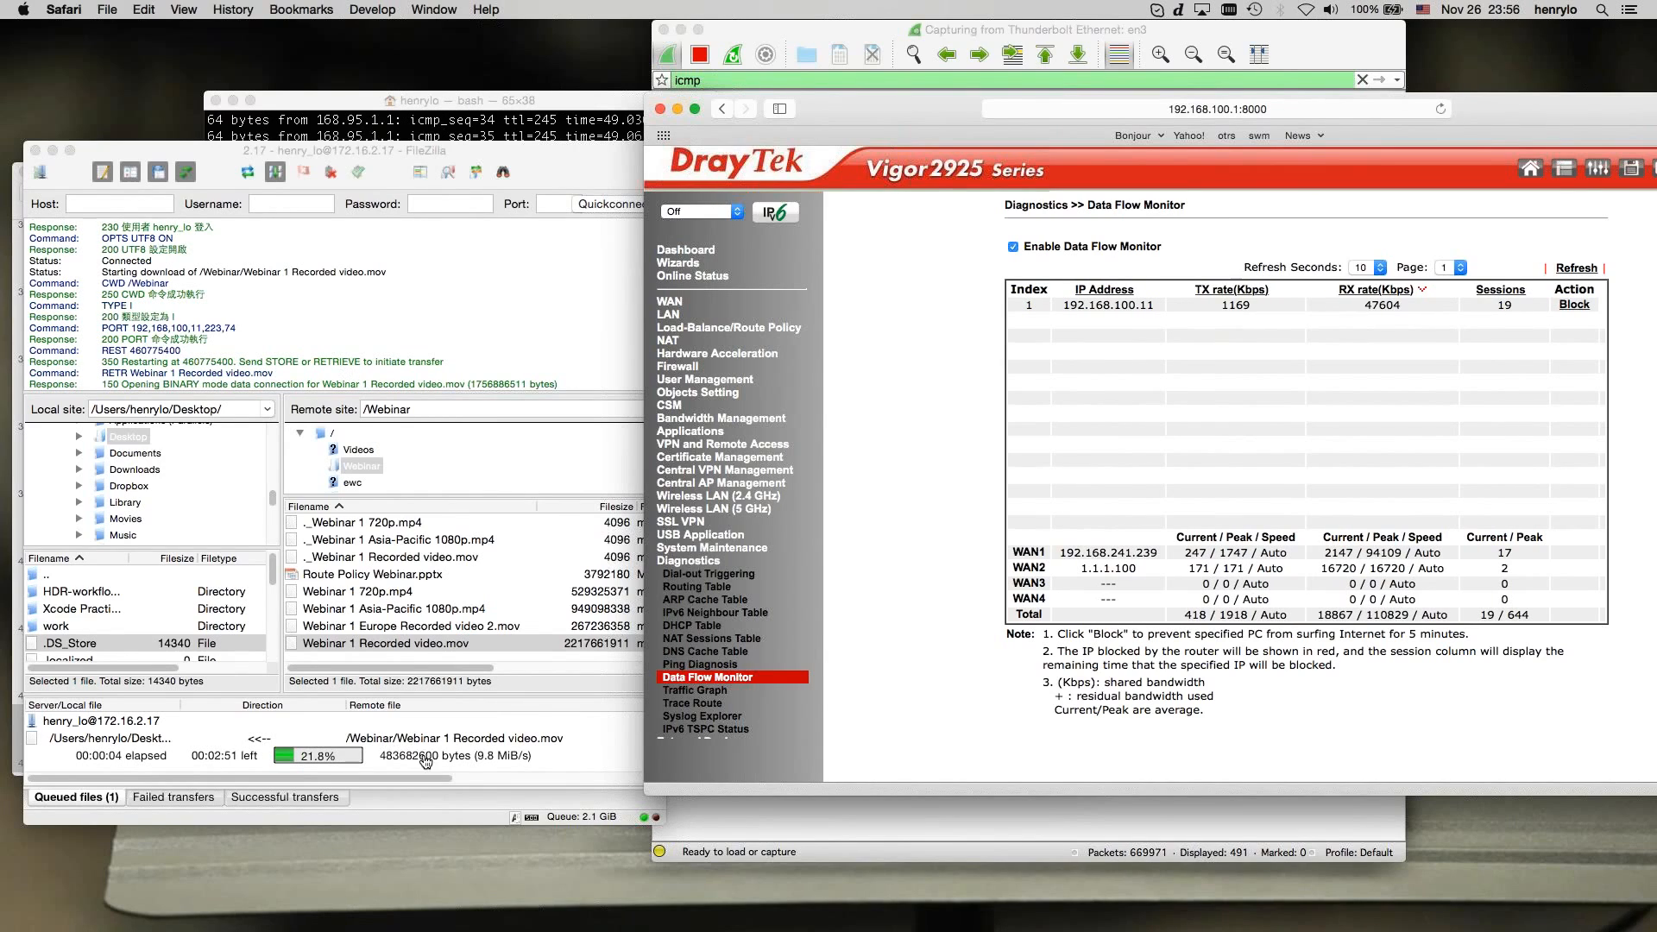
click(1576, 270)
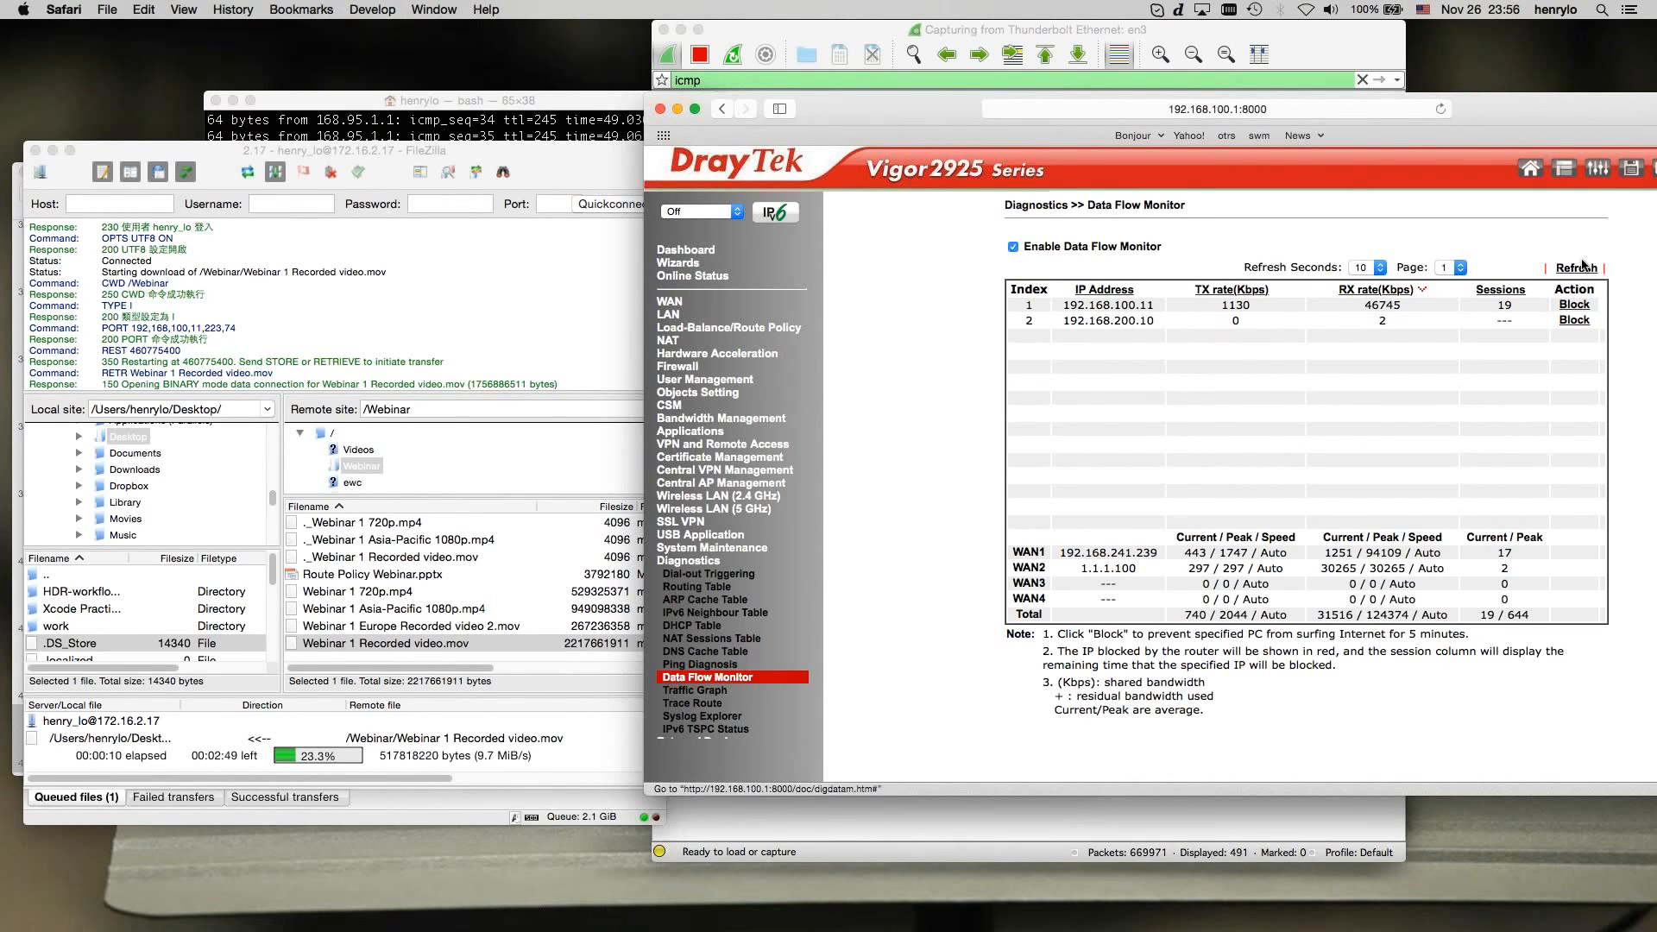
click(1585, 270)
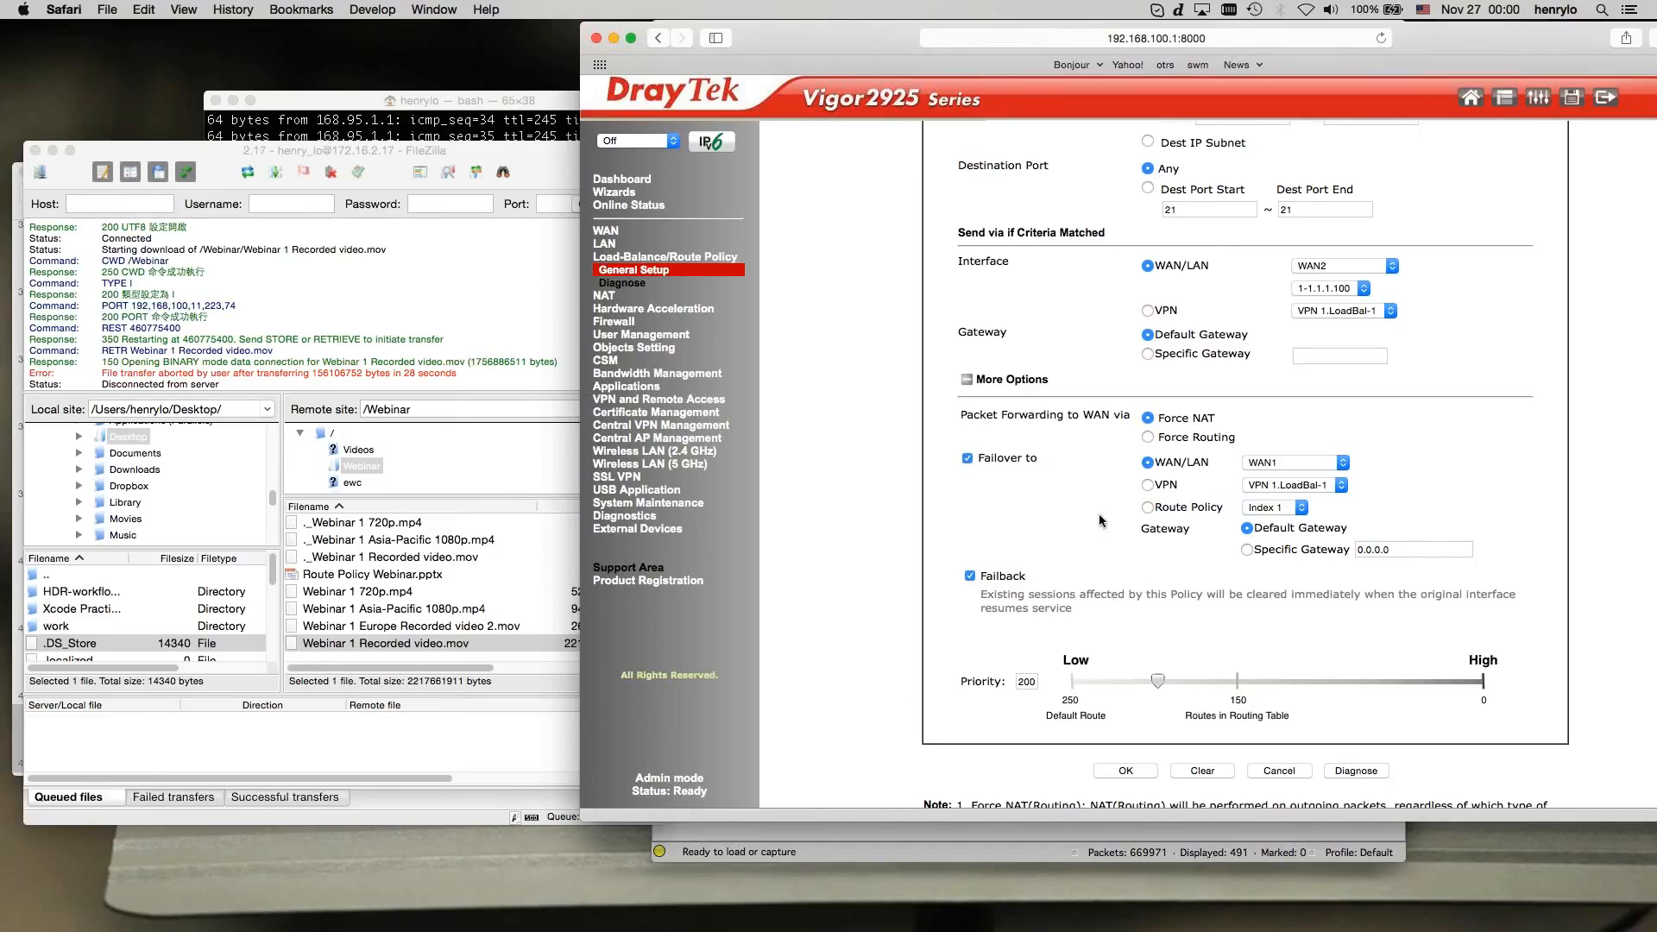
- Set rule 4's destination IP to Any and its destination port criterion to a start and end port of 21
scroll(1113, 432, up, 5)
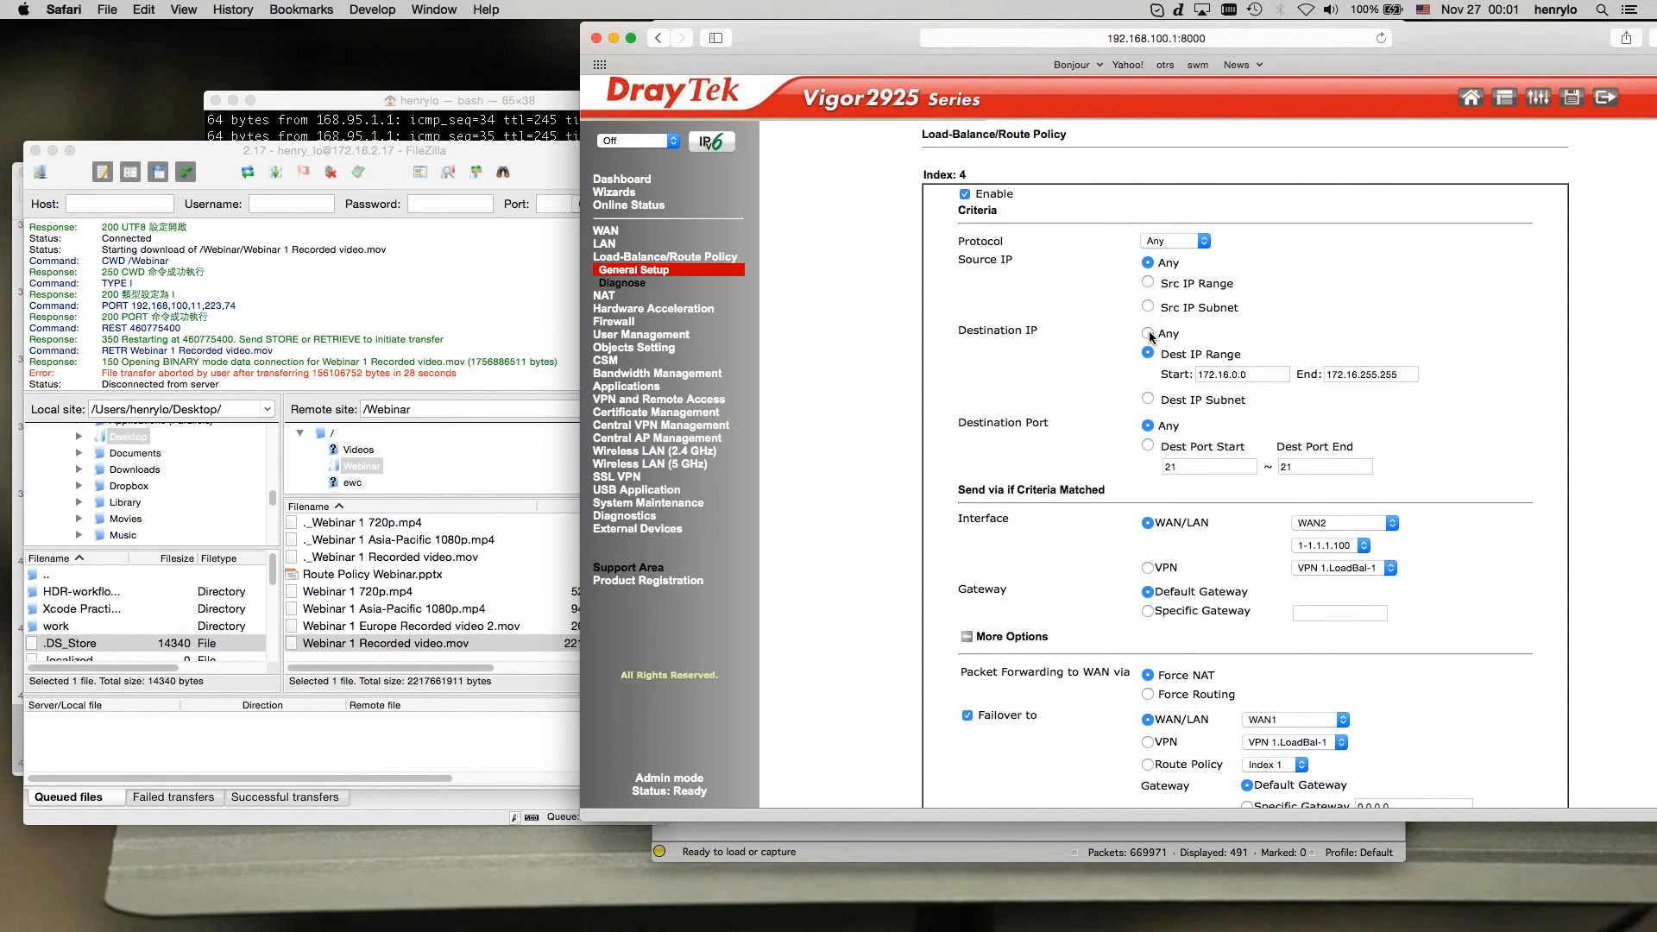
click(1148, 333)
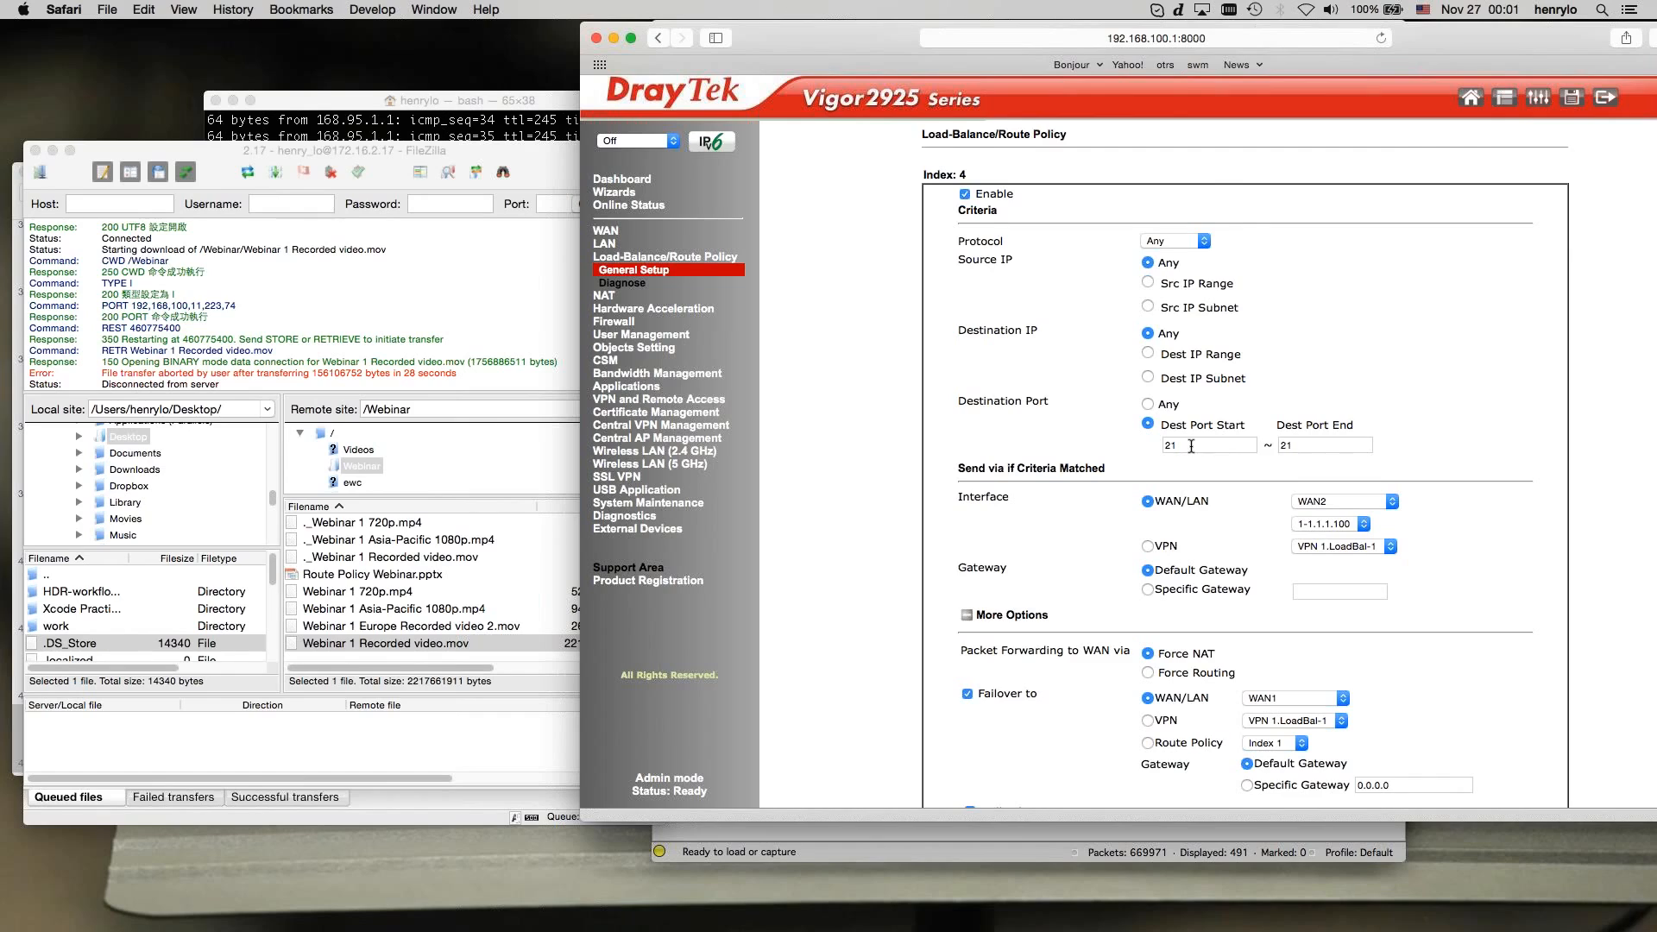
scroll(1191, 445, down, 2)
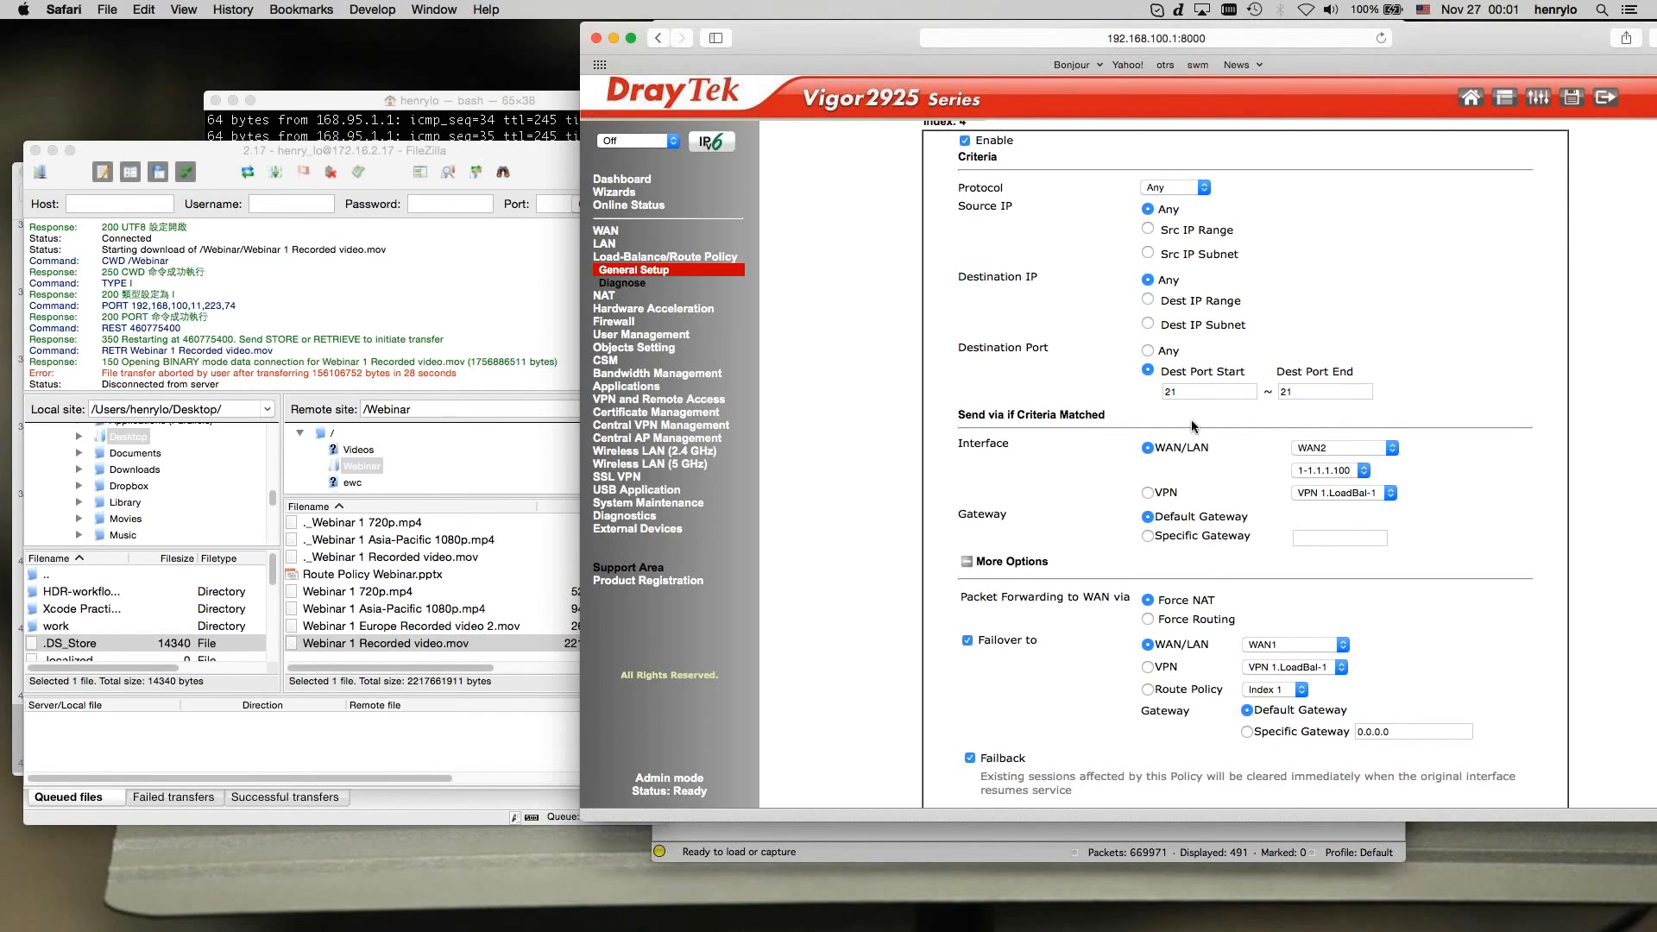
click(1182, 393)
scroll(1211, 730, down, 2)
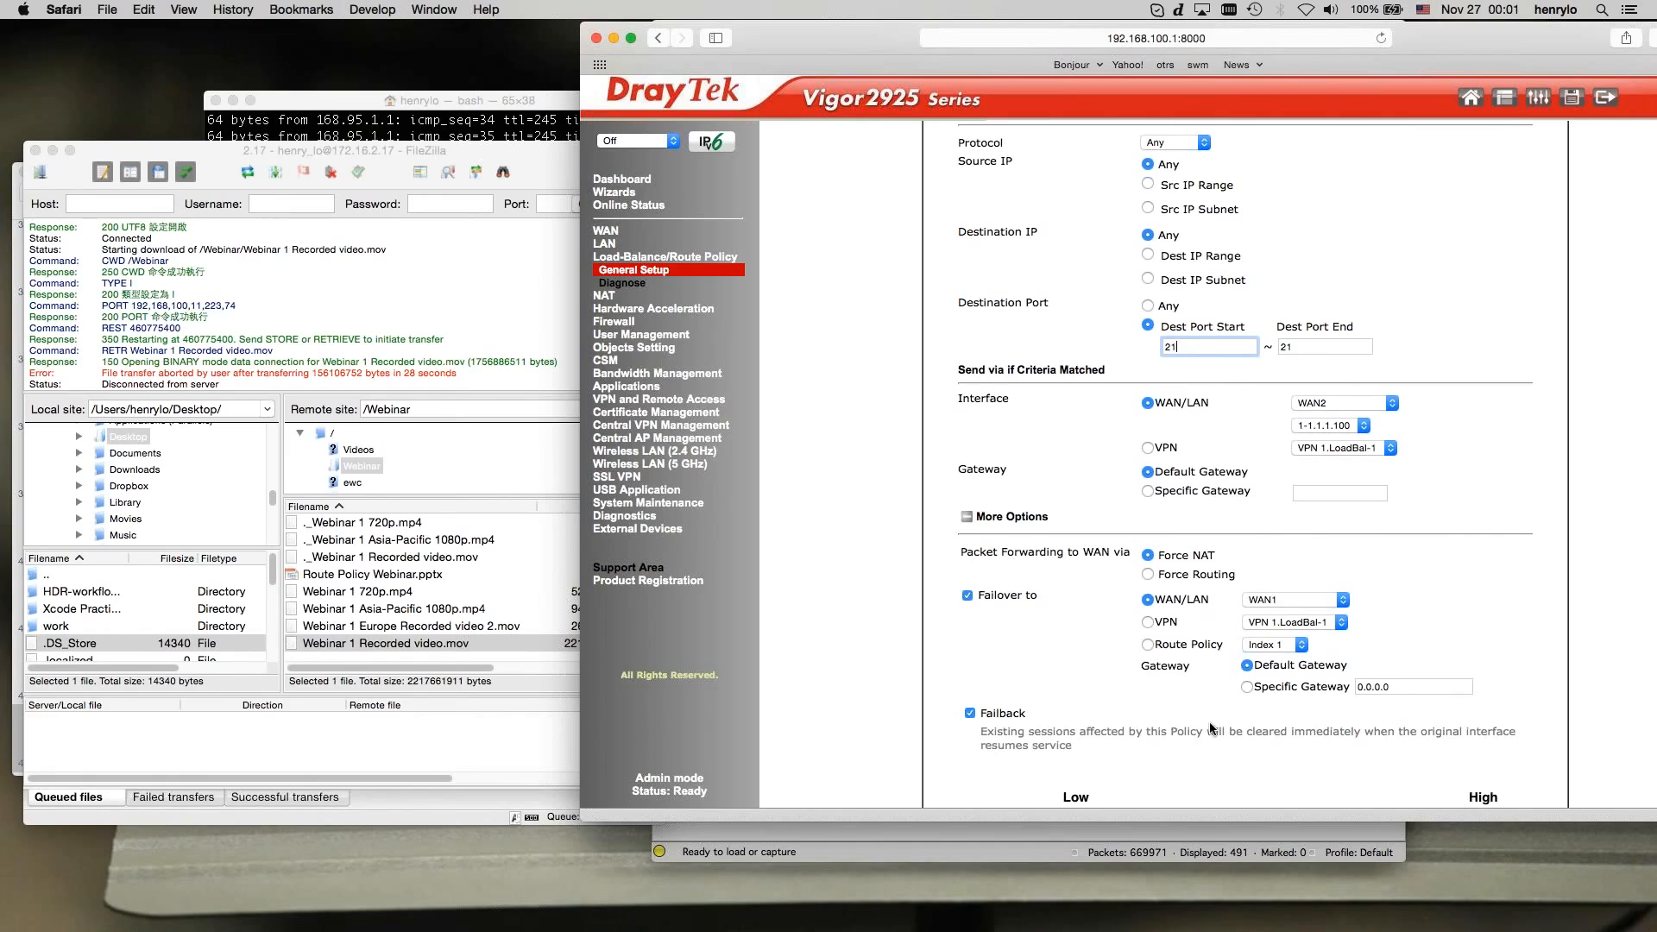
- Set rule 4's destination port start and end to 5060
double_click(1212, 349)
click(1483, 496)
double_click(1205, 347)
text(5060)
double_click(1323, 344)
text(5060)
click(1459, 355)
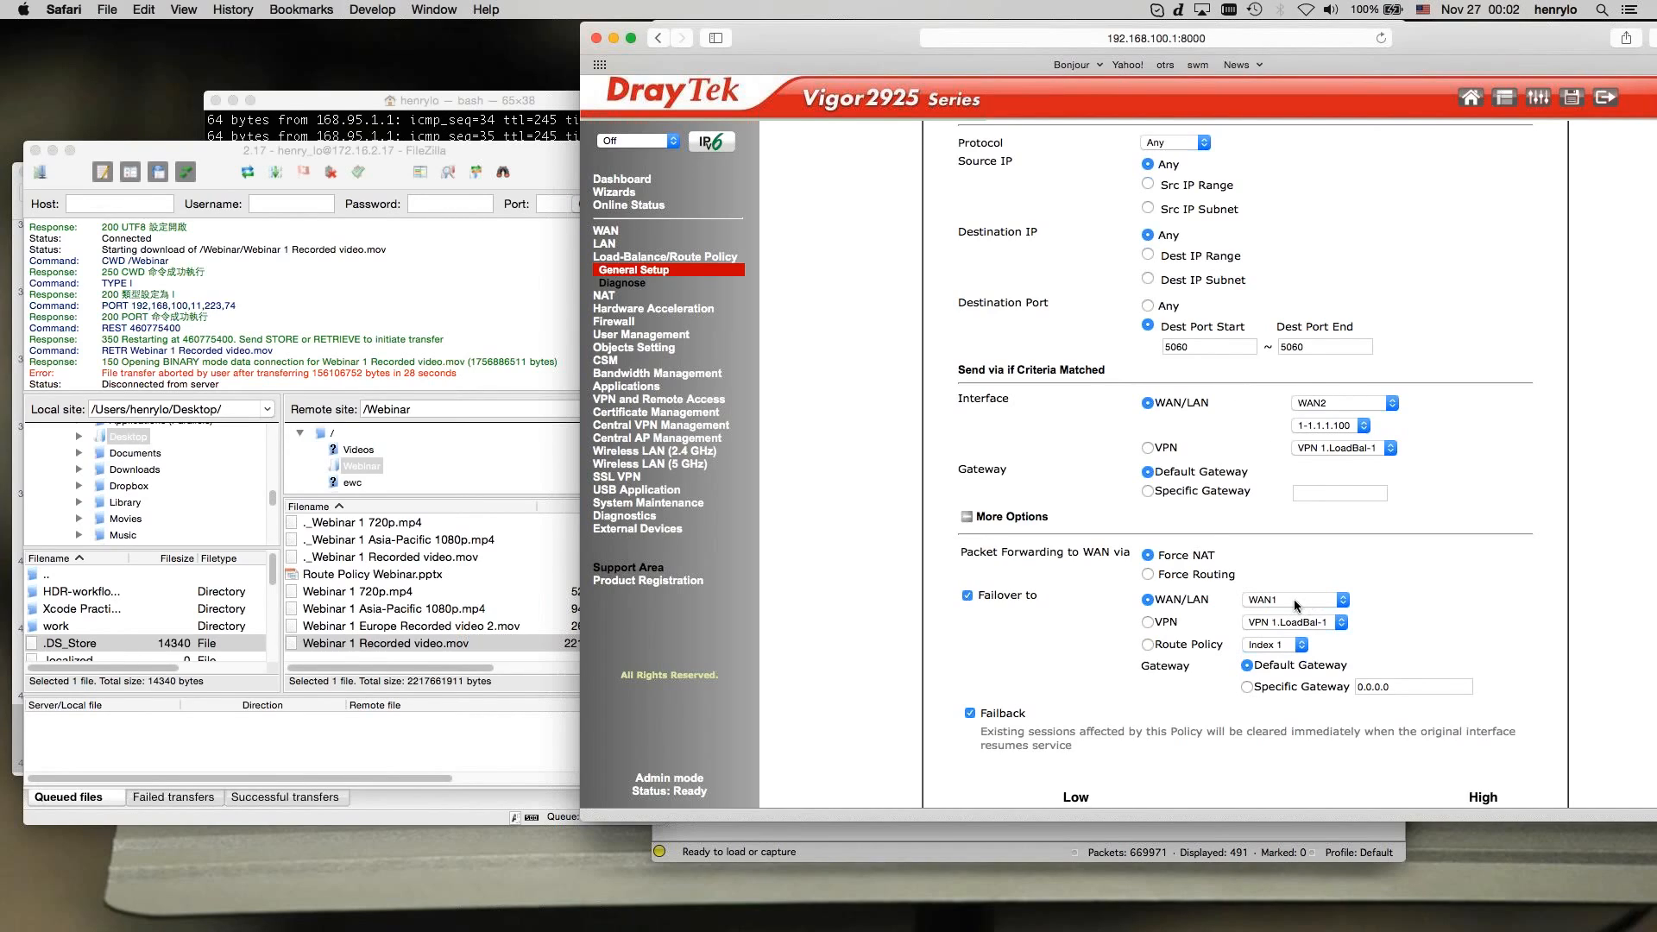
- Set rule 4's destination port start and end to 21 and save the rule
double_click(1215, 347)
click(1216, 347)
double_click(1192, 345)
text(32)
key(BackSpace)
key(BackSpace)
text(21)
key(Tab)
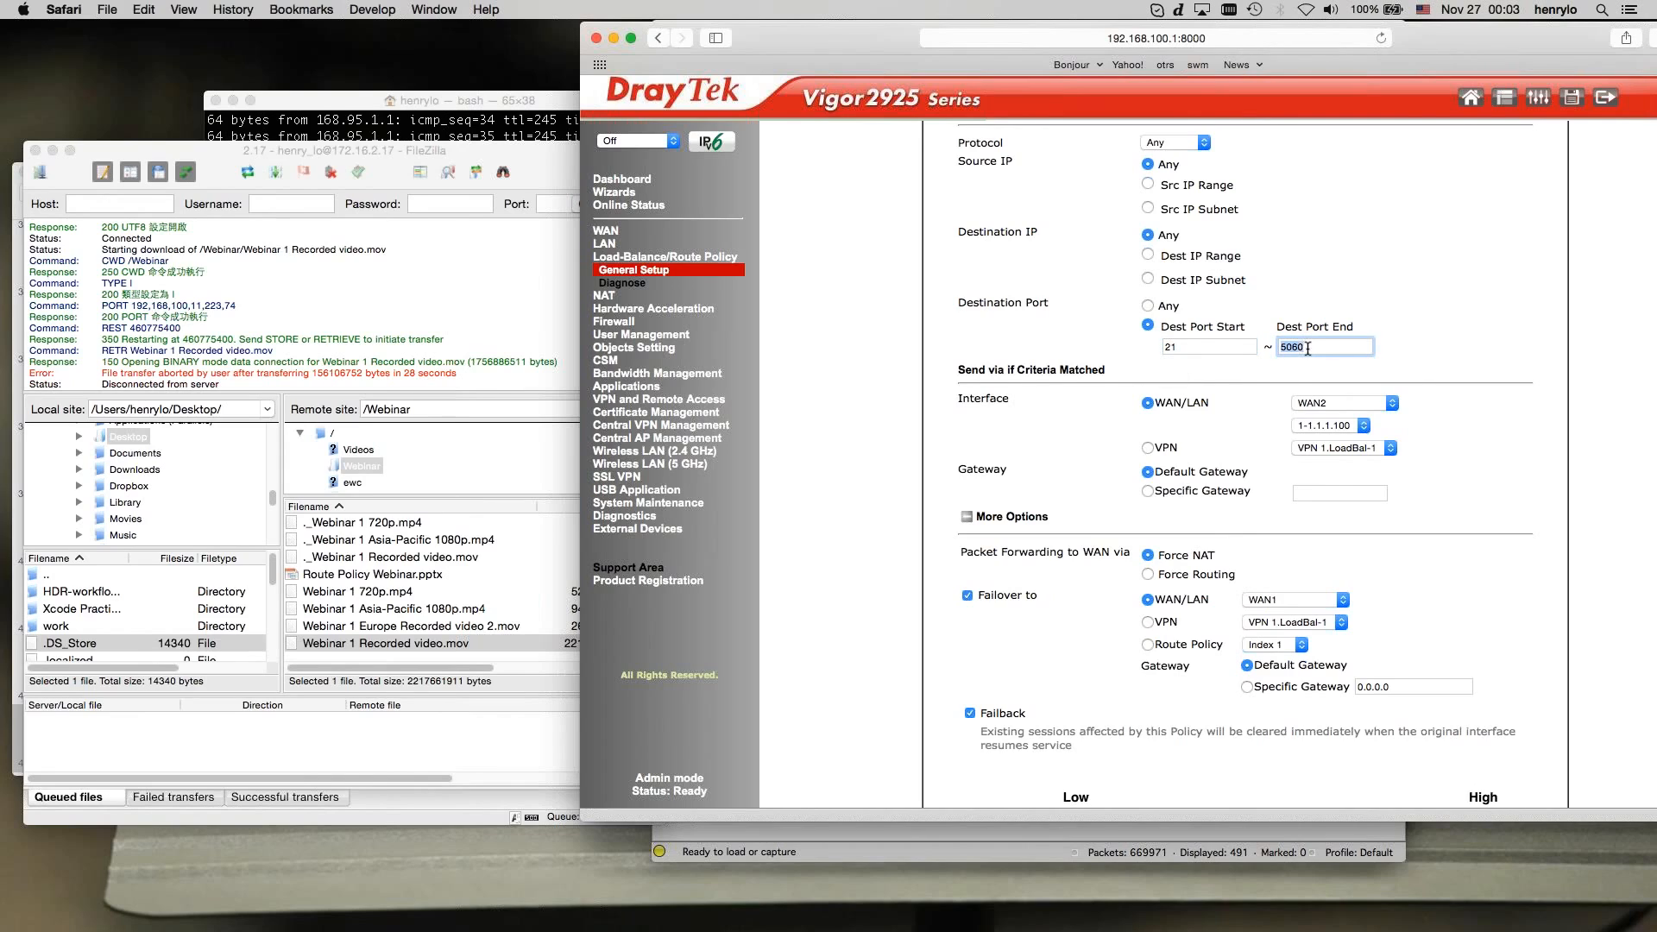
text(21)
scroll(1268, 536, down, 3)
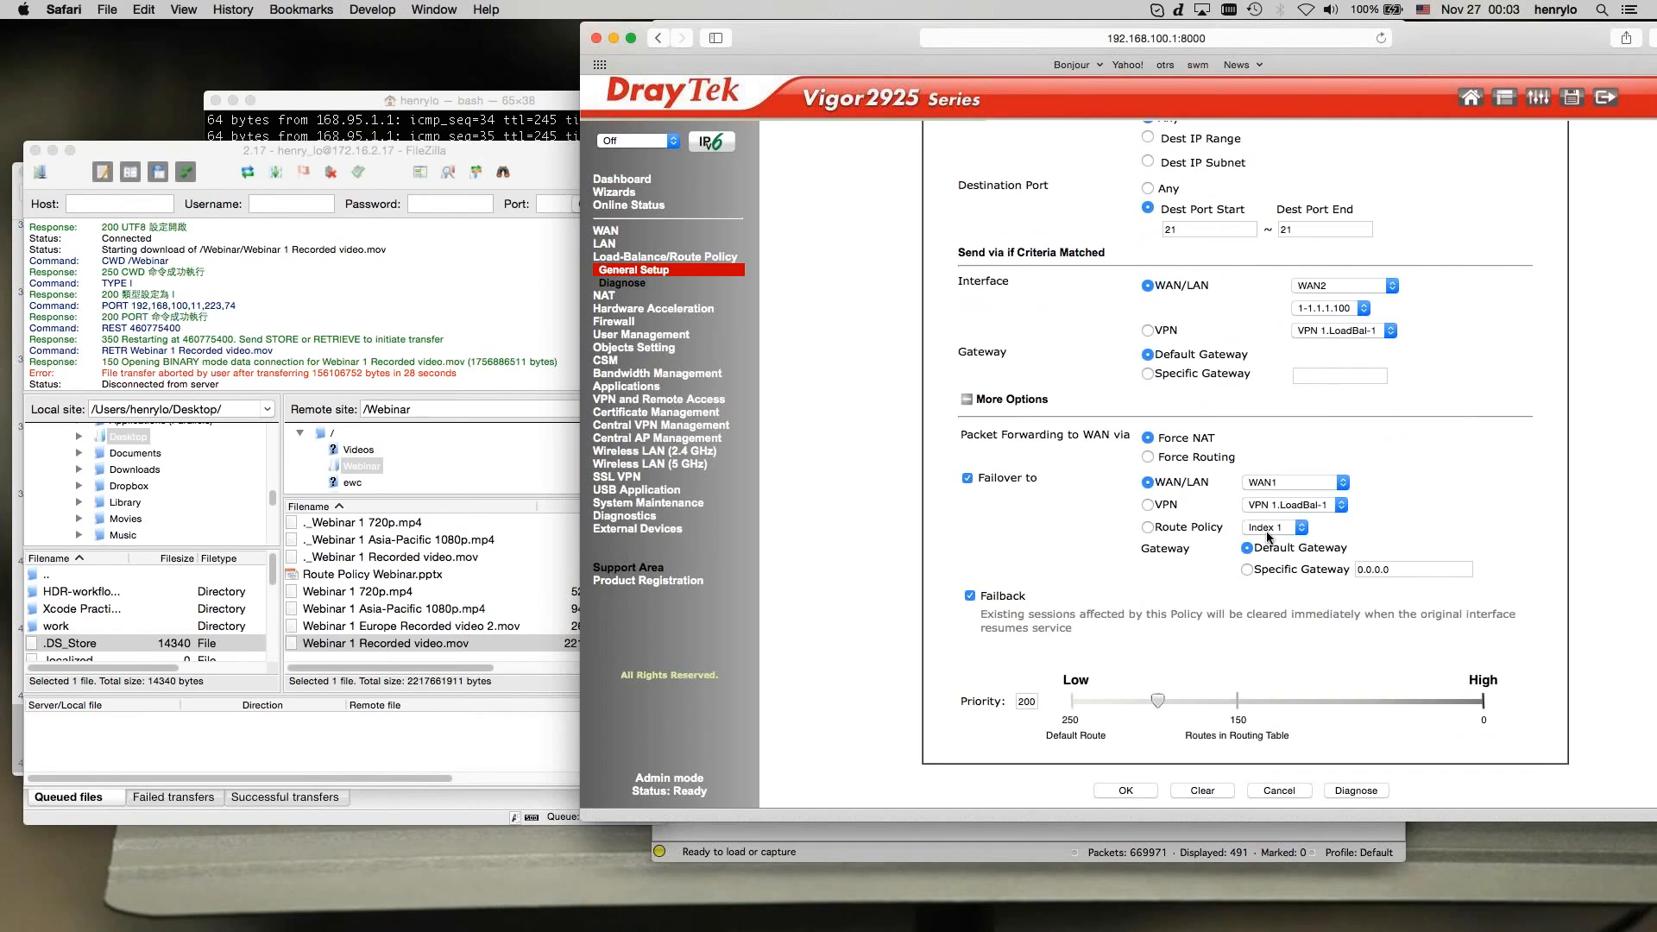
click(1125, 790)
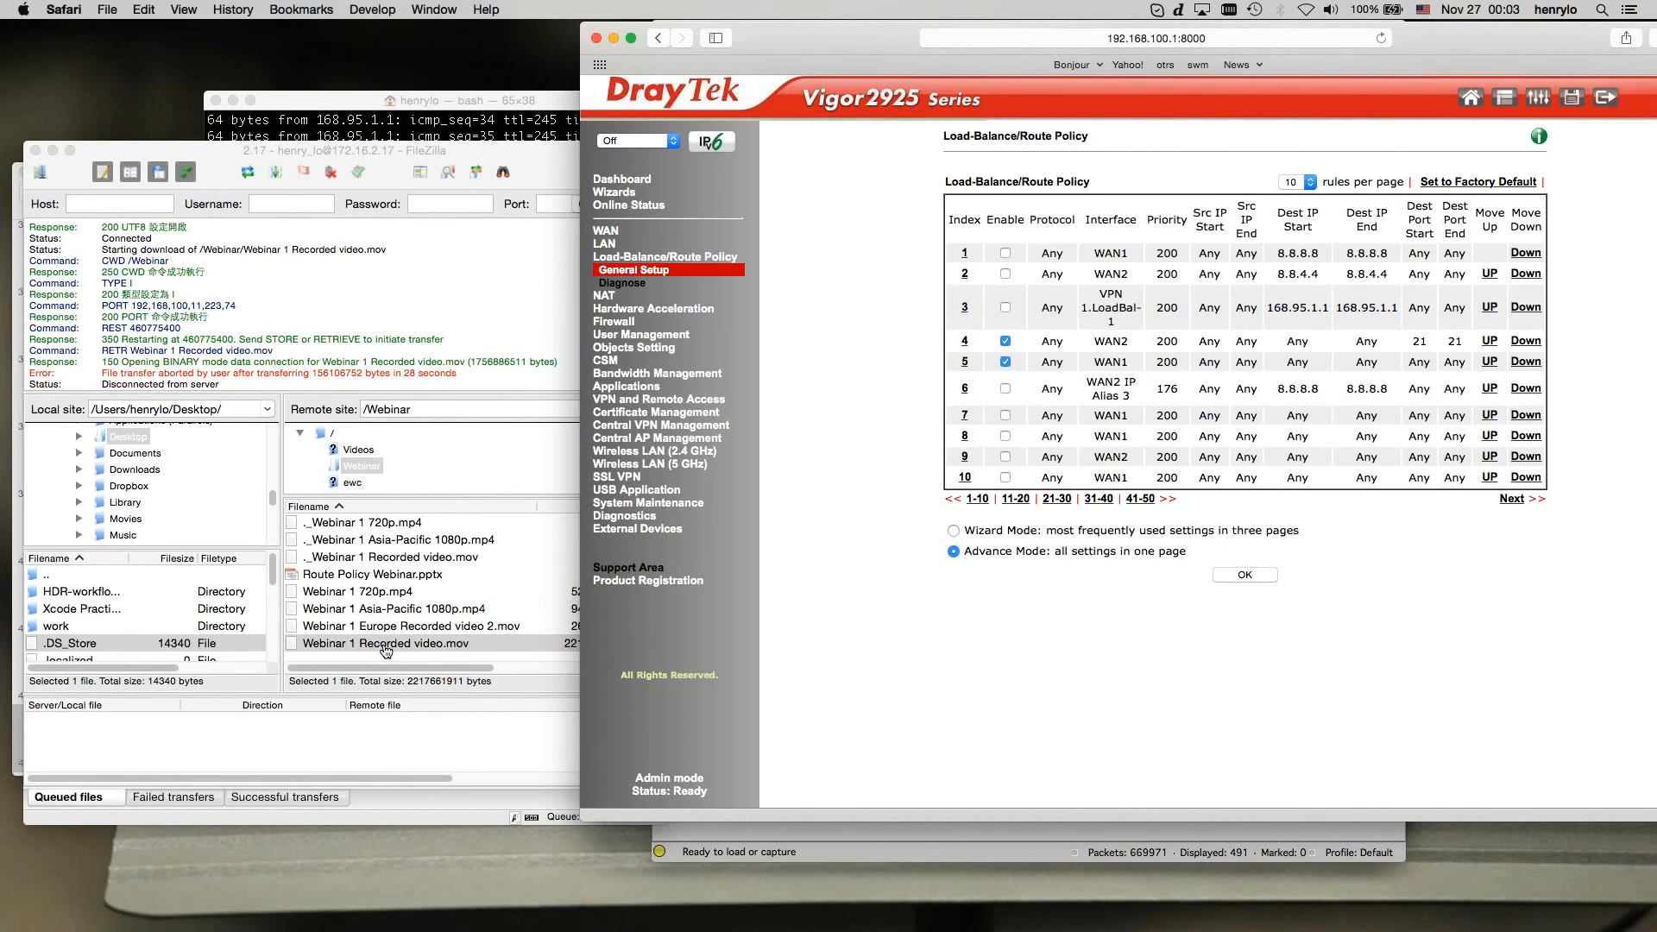
- In FileZilla, reconnect to the server in the current tab and download Webinar 1 Recorded video.mov again, overwriting the local file
click(38, 173)
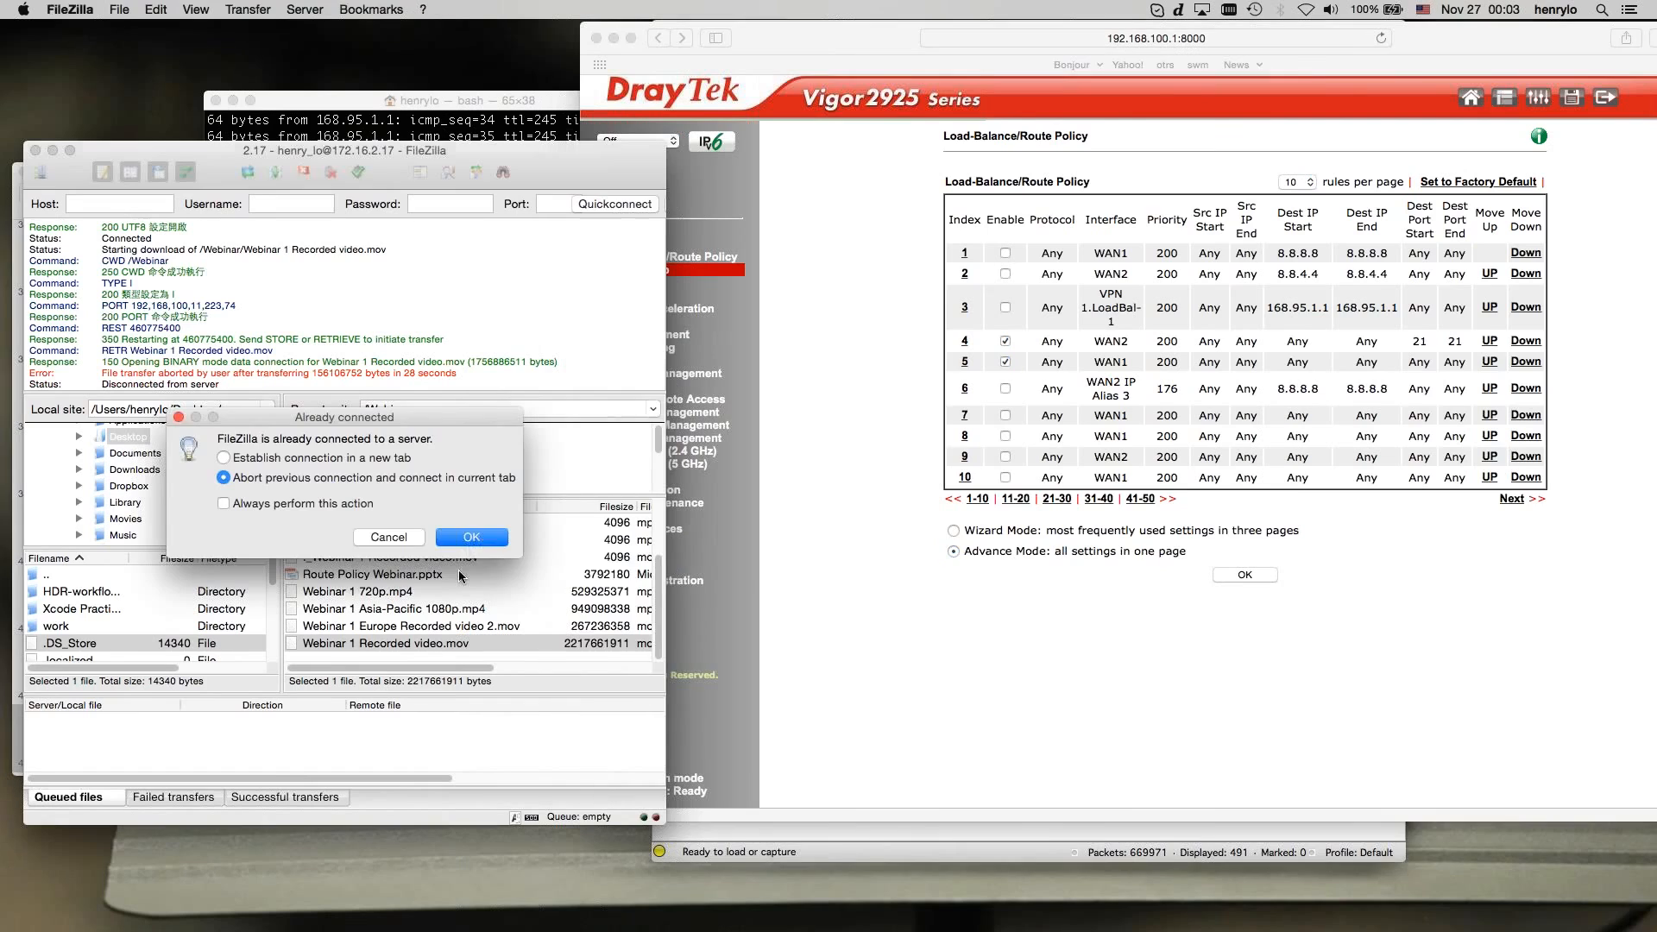
click(471, 541)
double_click(380, 643)
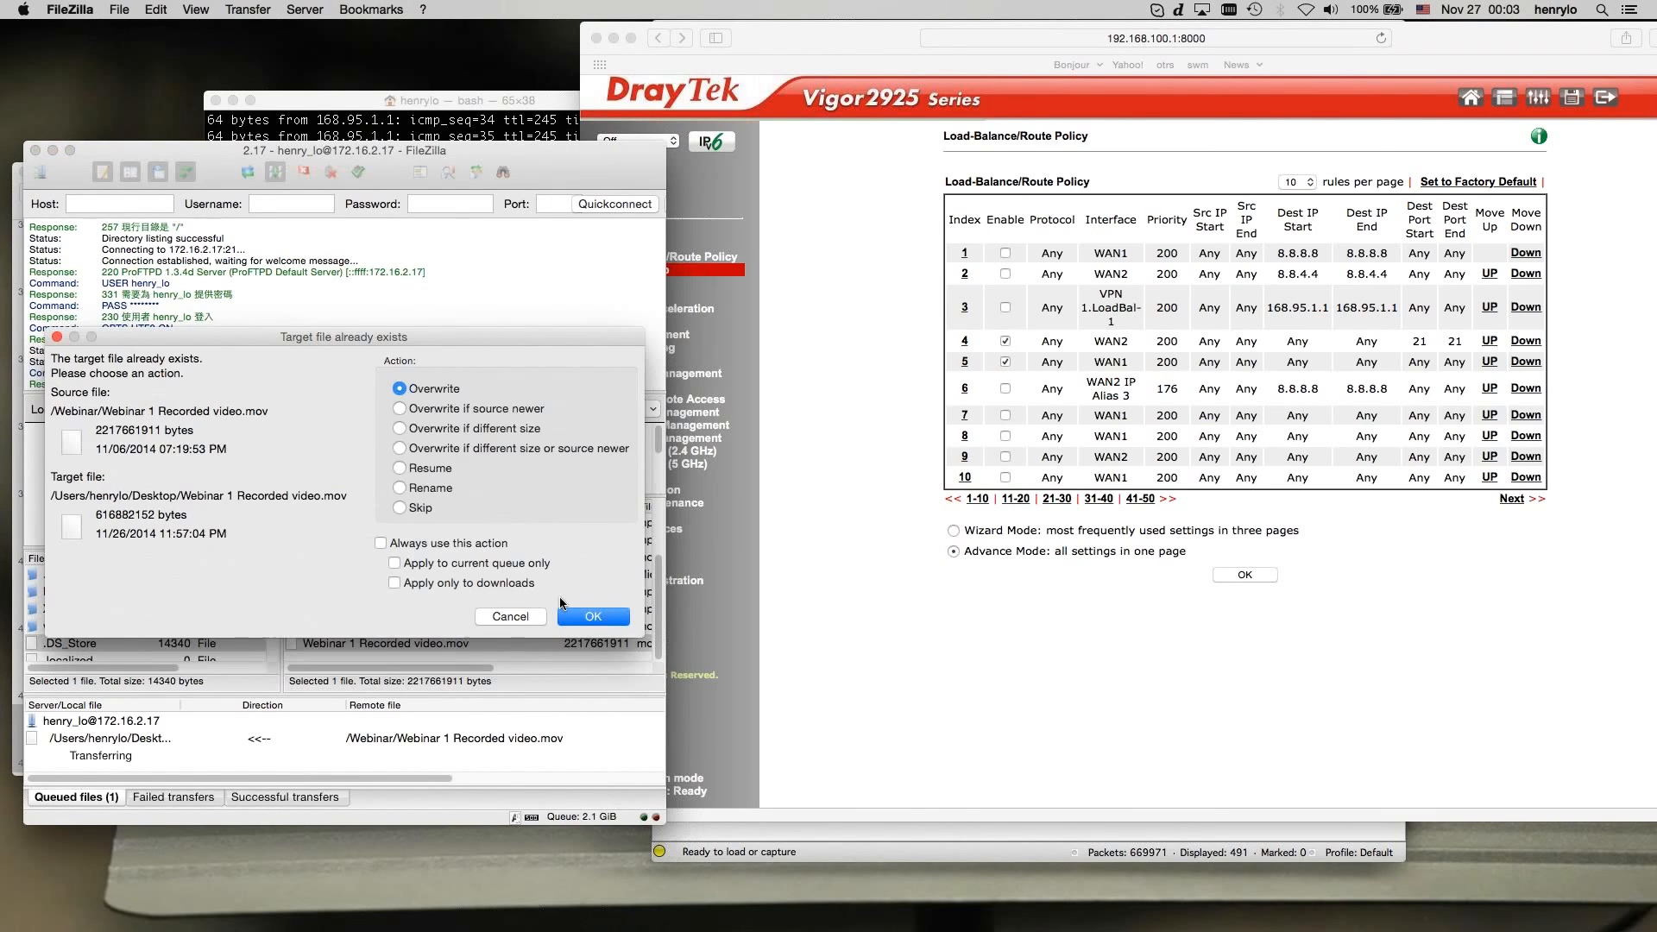
click(592, 617)
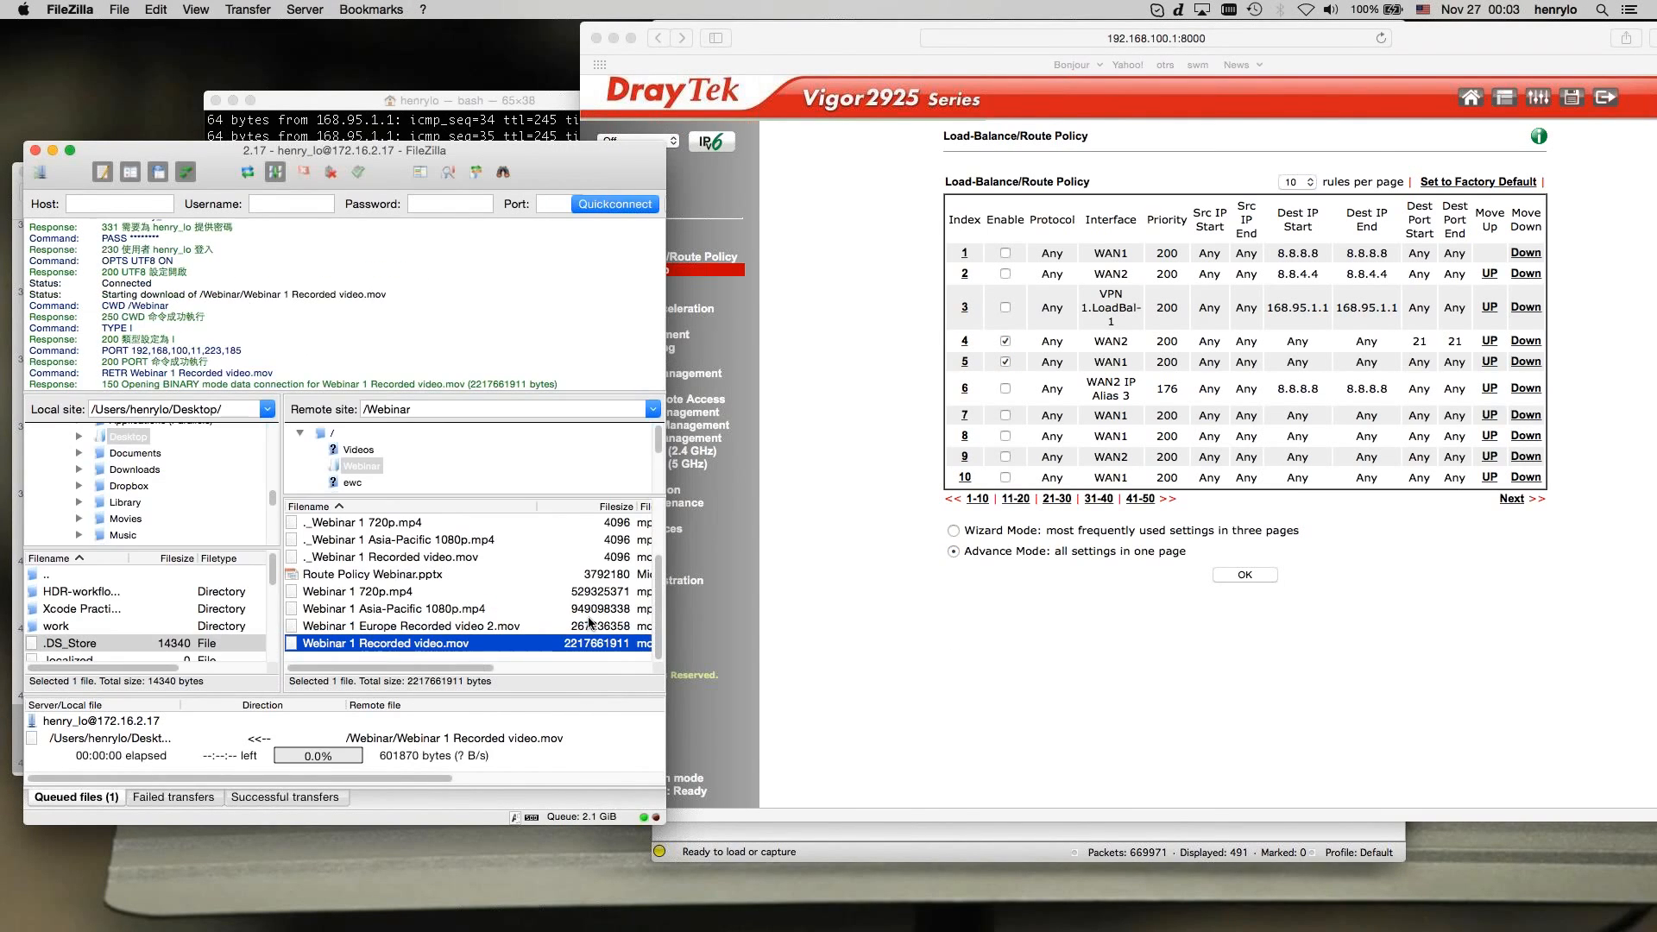
- In Safari, open the Data Flow Monitor and refresh it repeatedly to examine which WAN carries the new FTP download
click(950, 633)
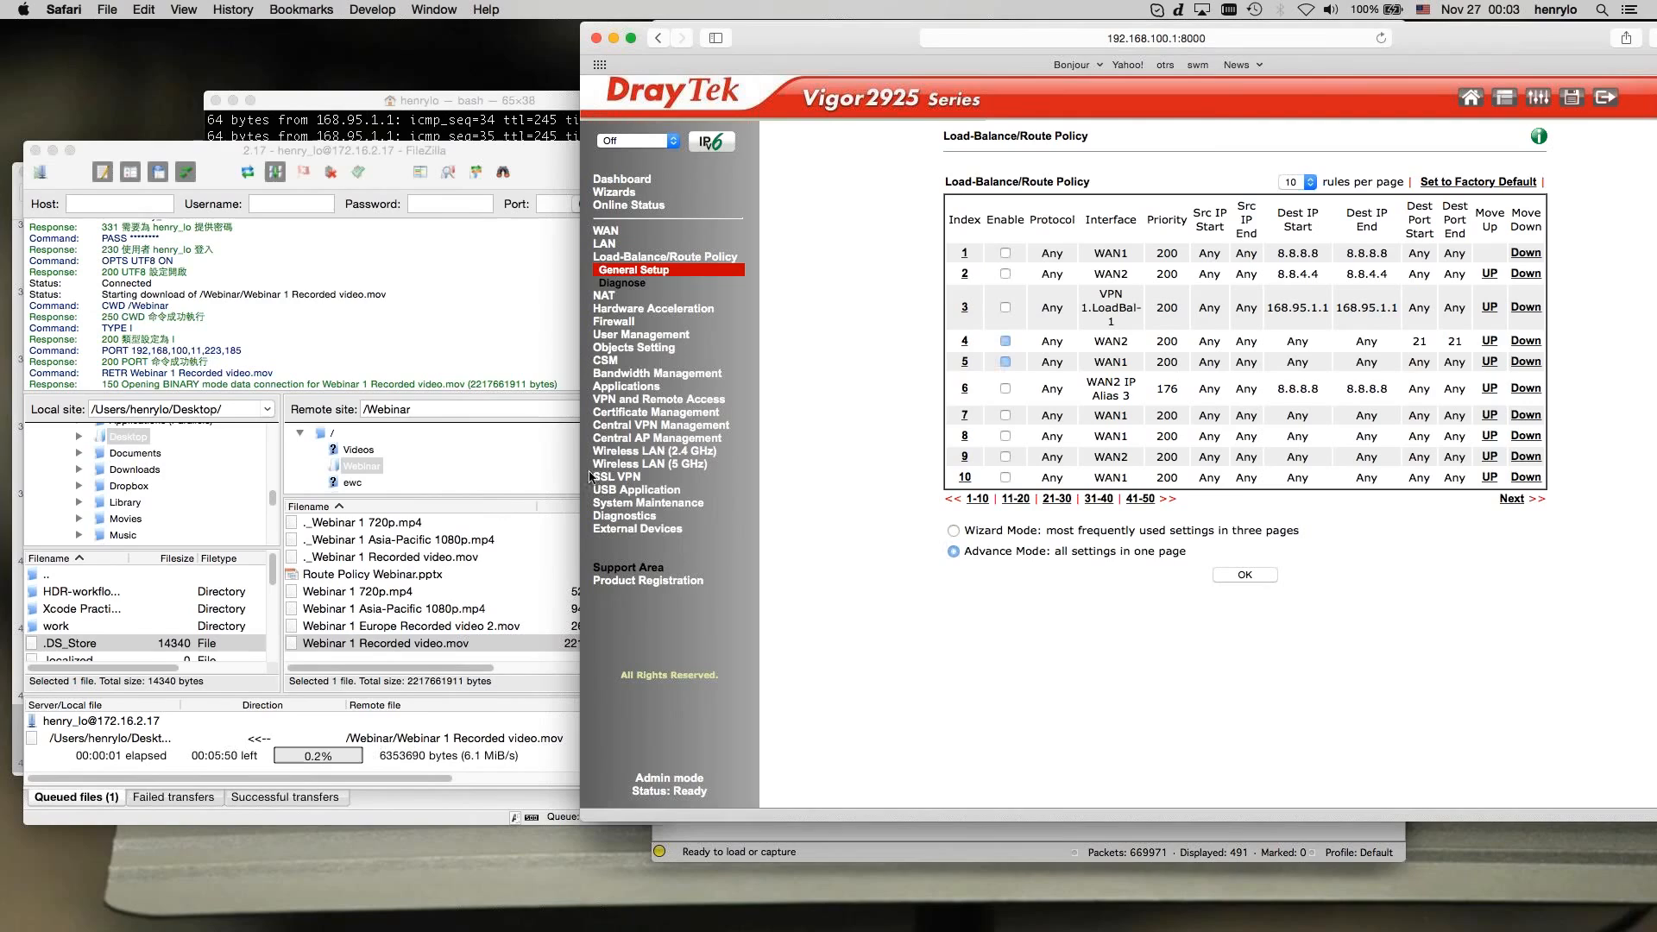
click(627, 517)
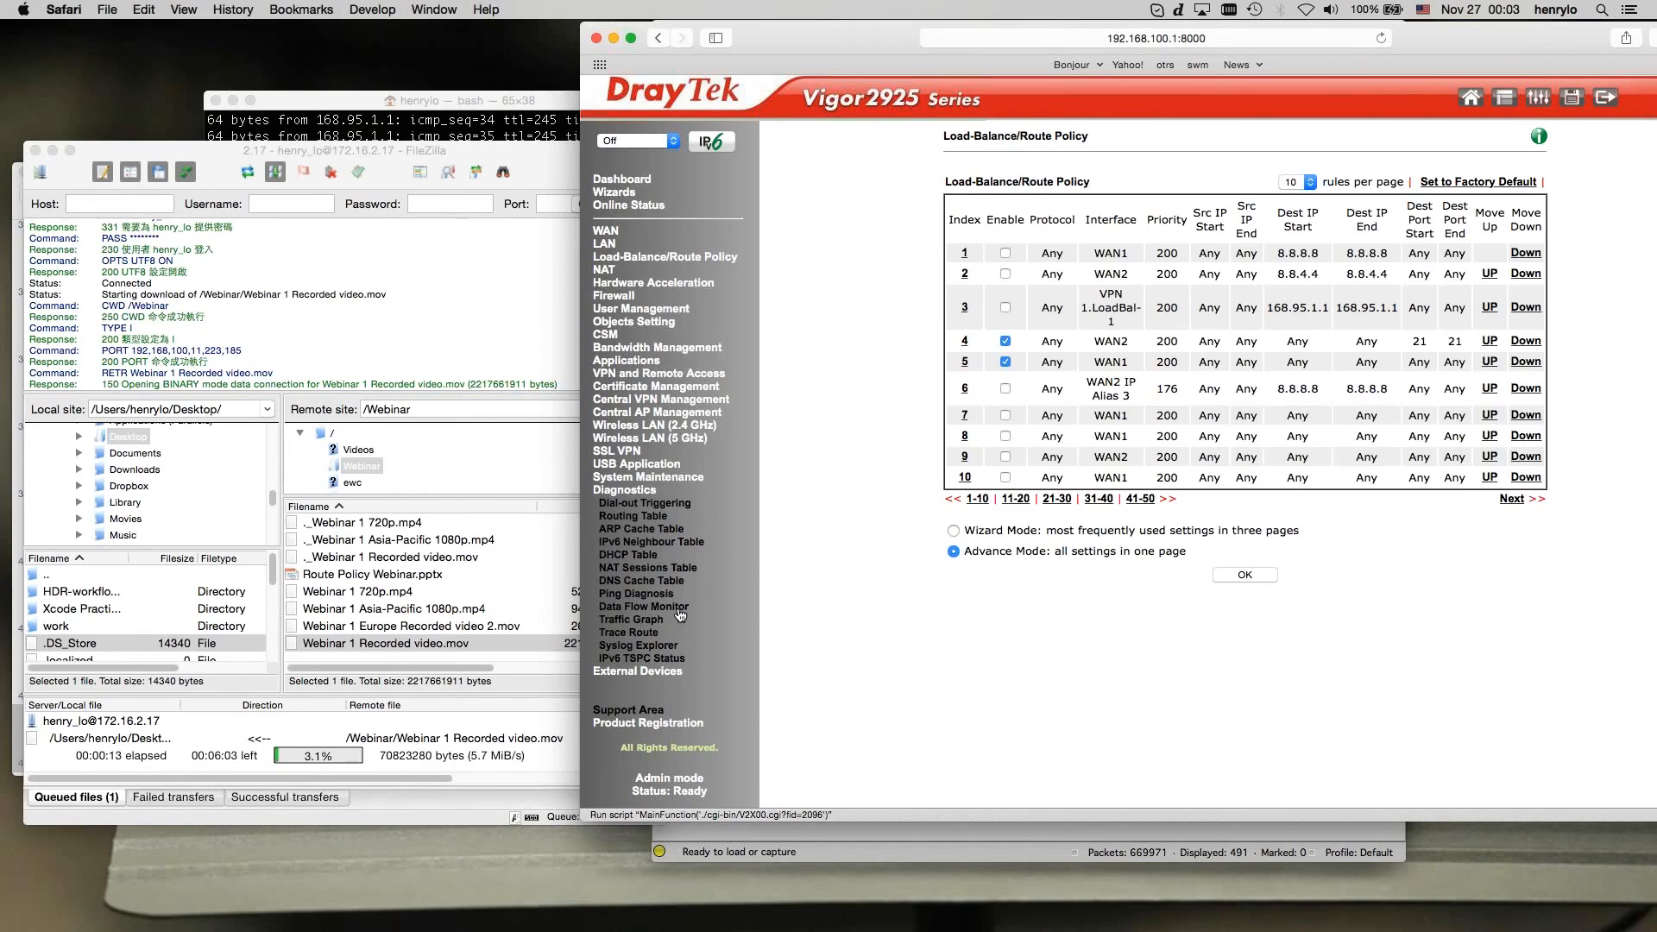
click(681, 613)
click(1520, 198)
click(1520, 198)
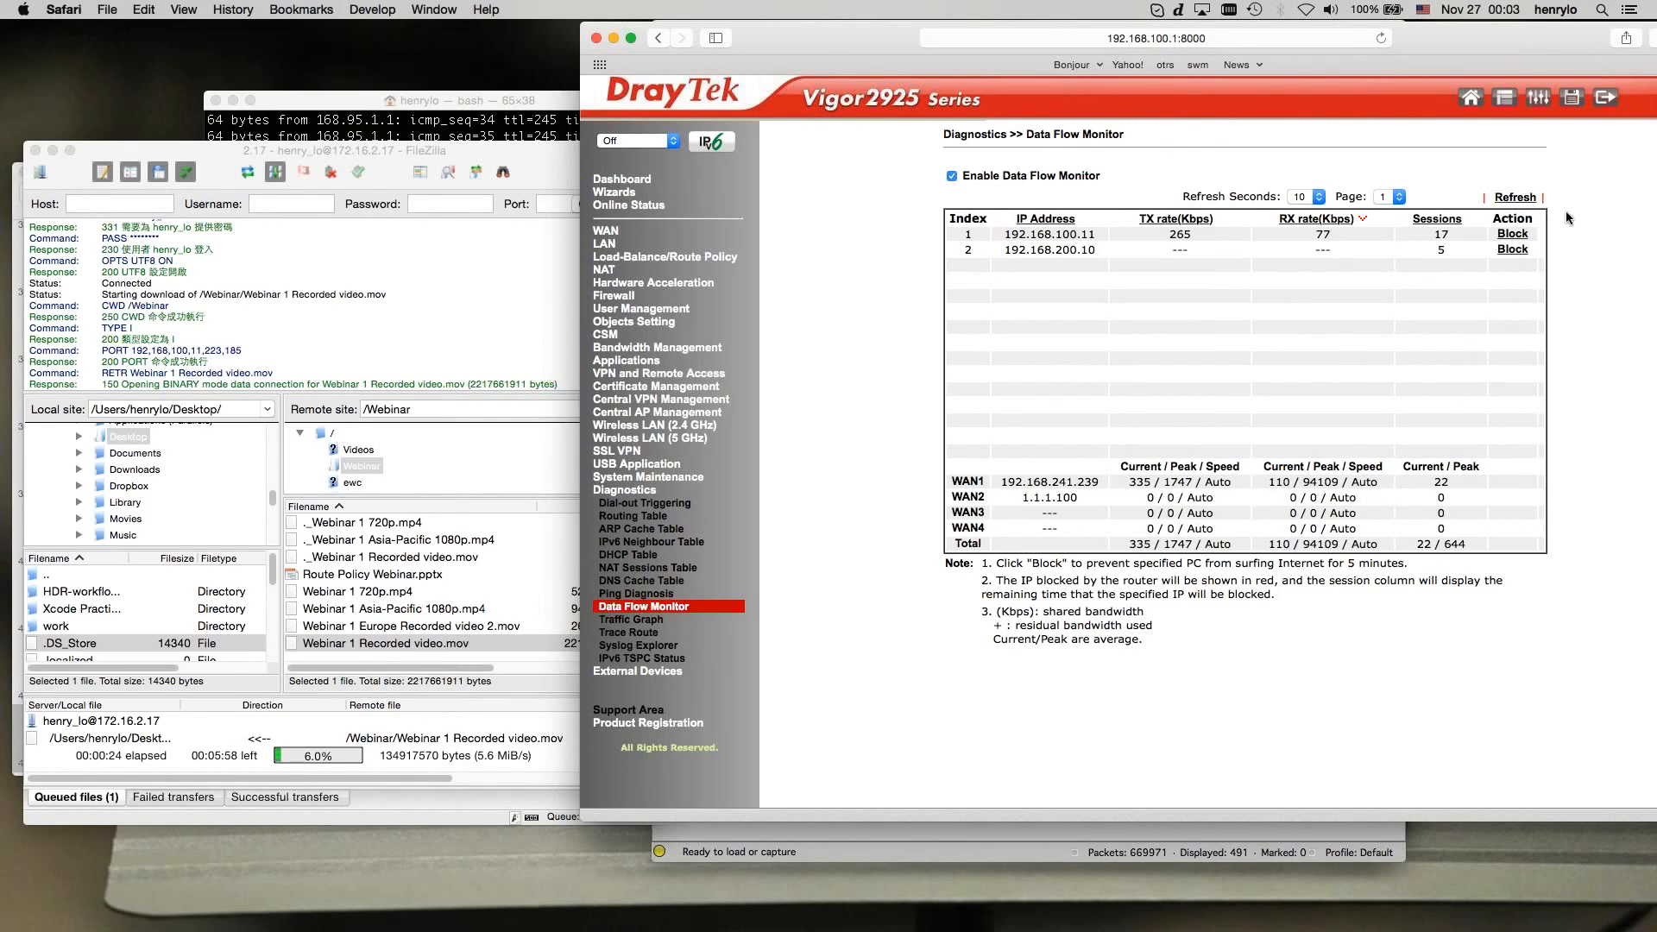
click(1522, 200)
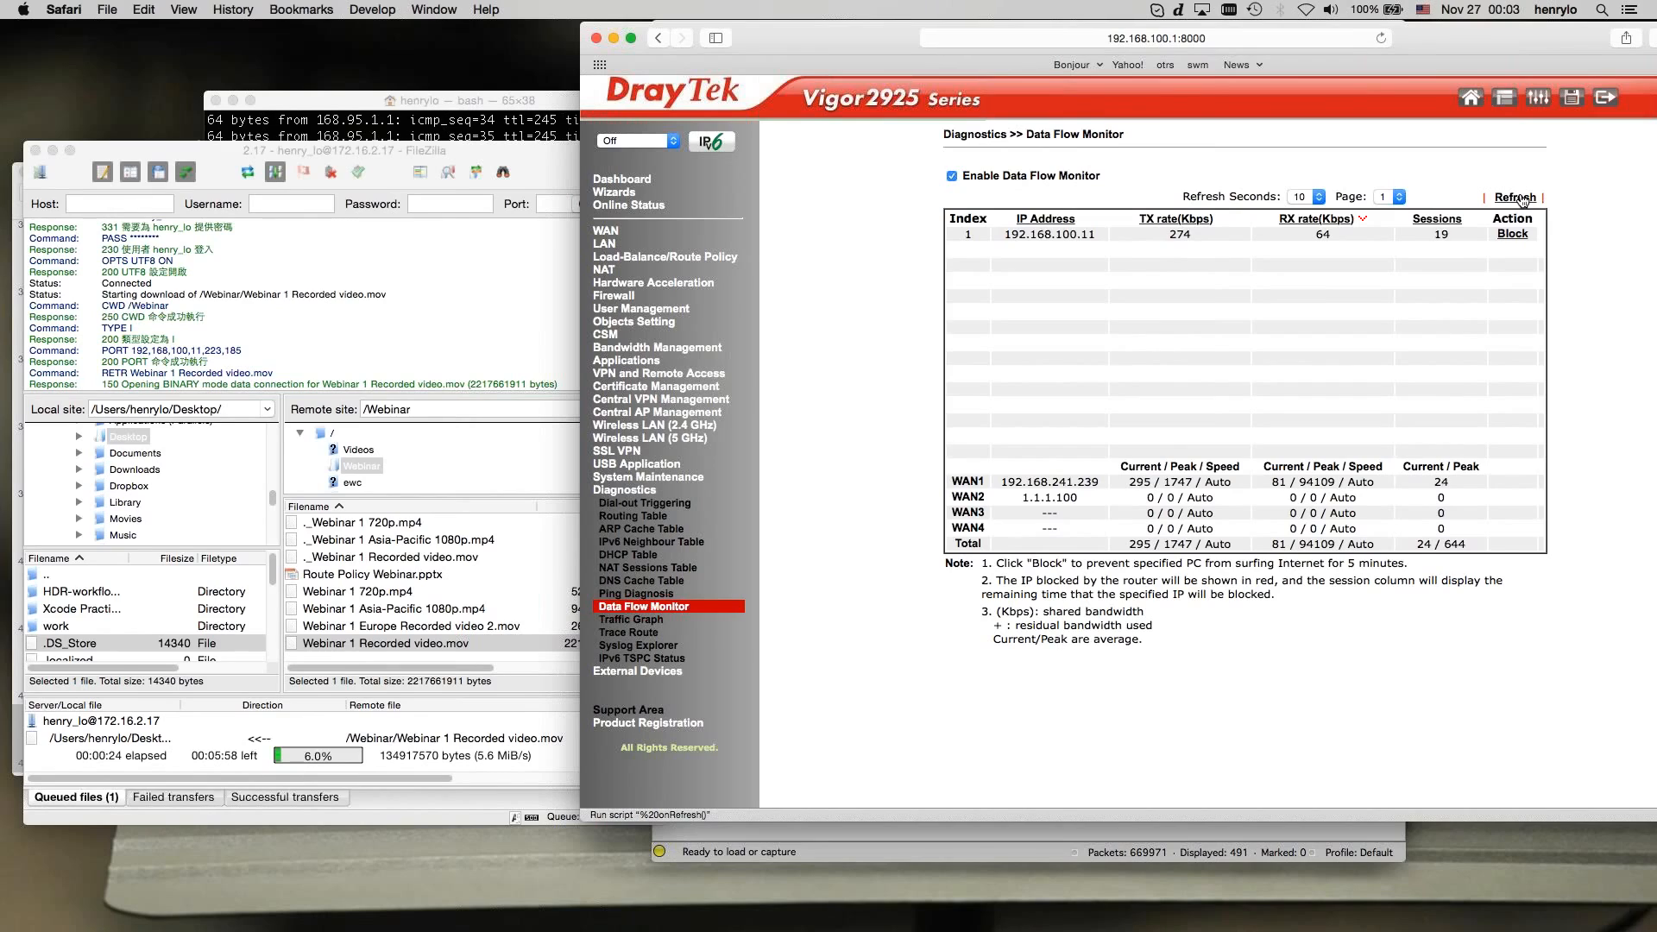
click(1523, 200)
click(1523, 200)
click(1523, 201)
click(1523, 200)
click(1523, 201)
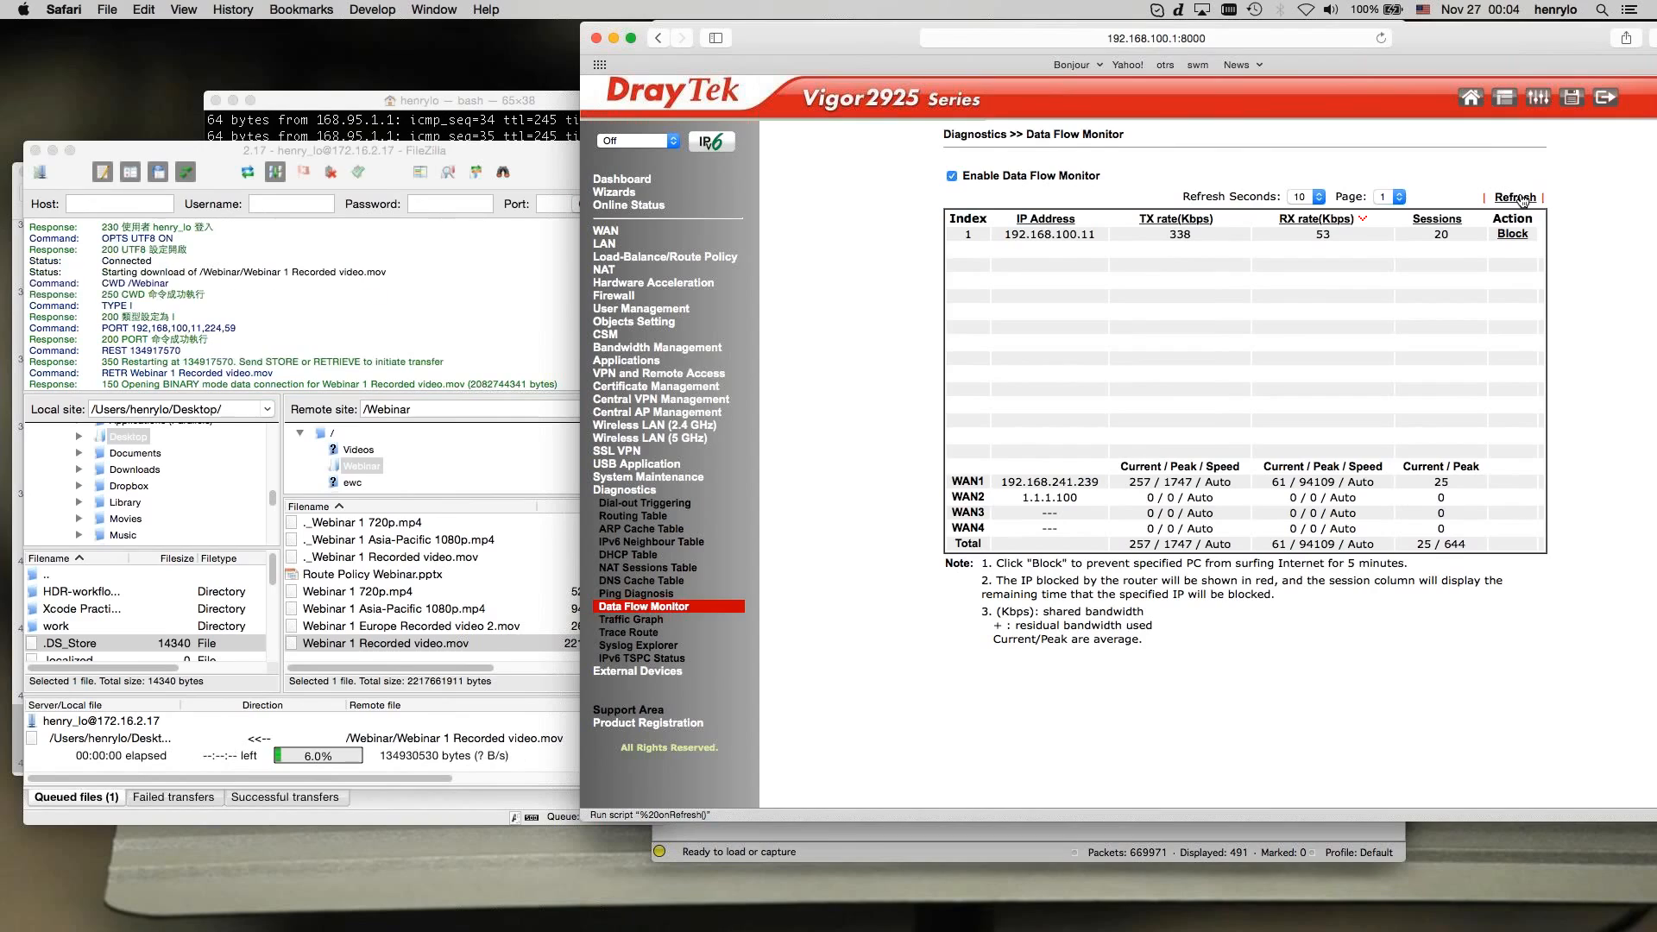
click(1523, 201)
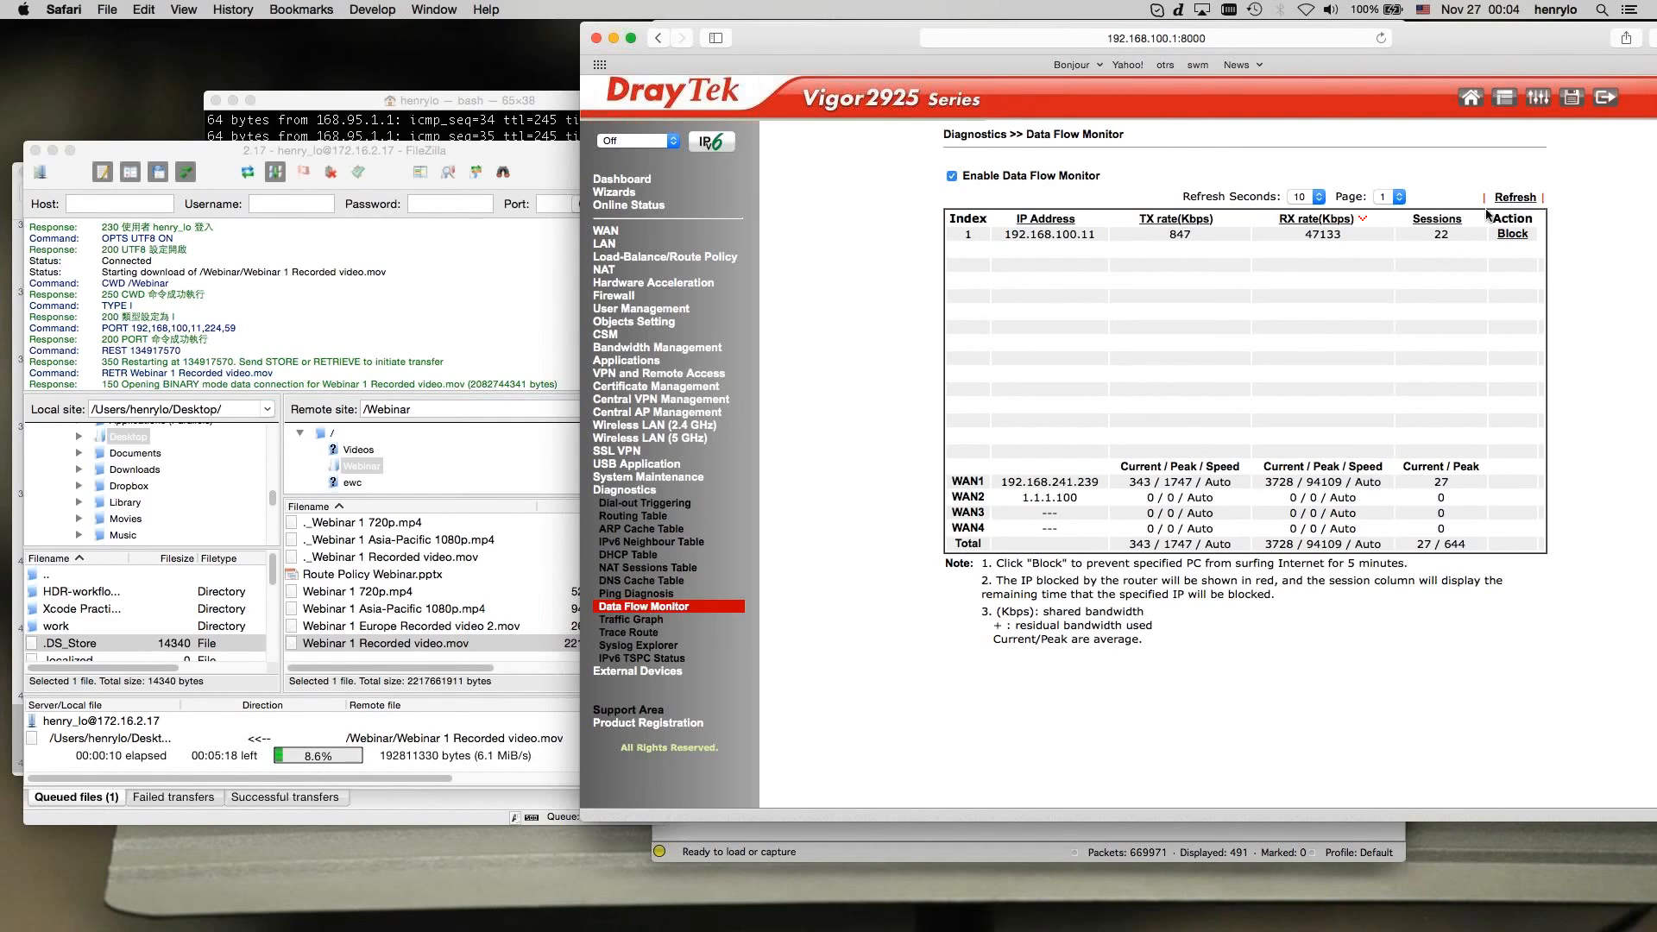
click(1516, 198)
click(1515, 203)
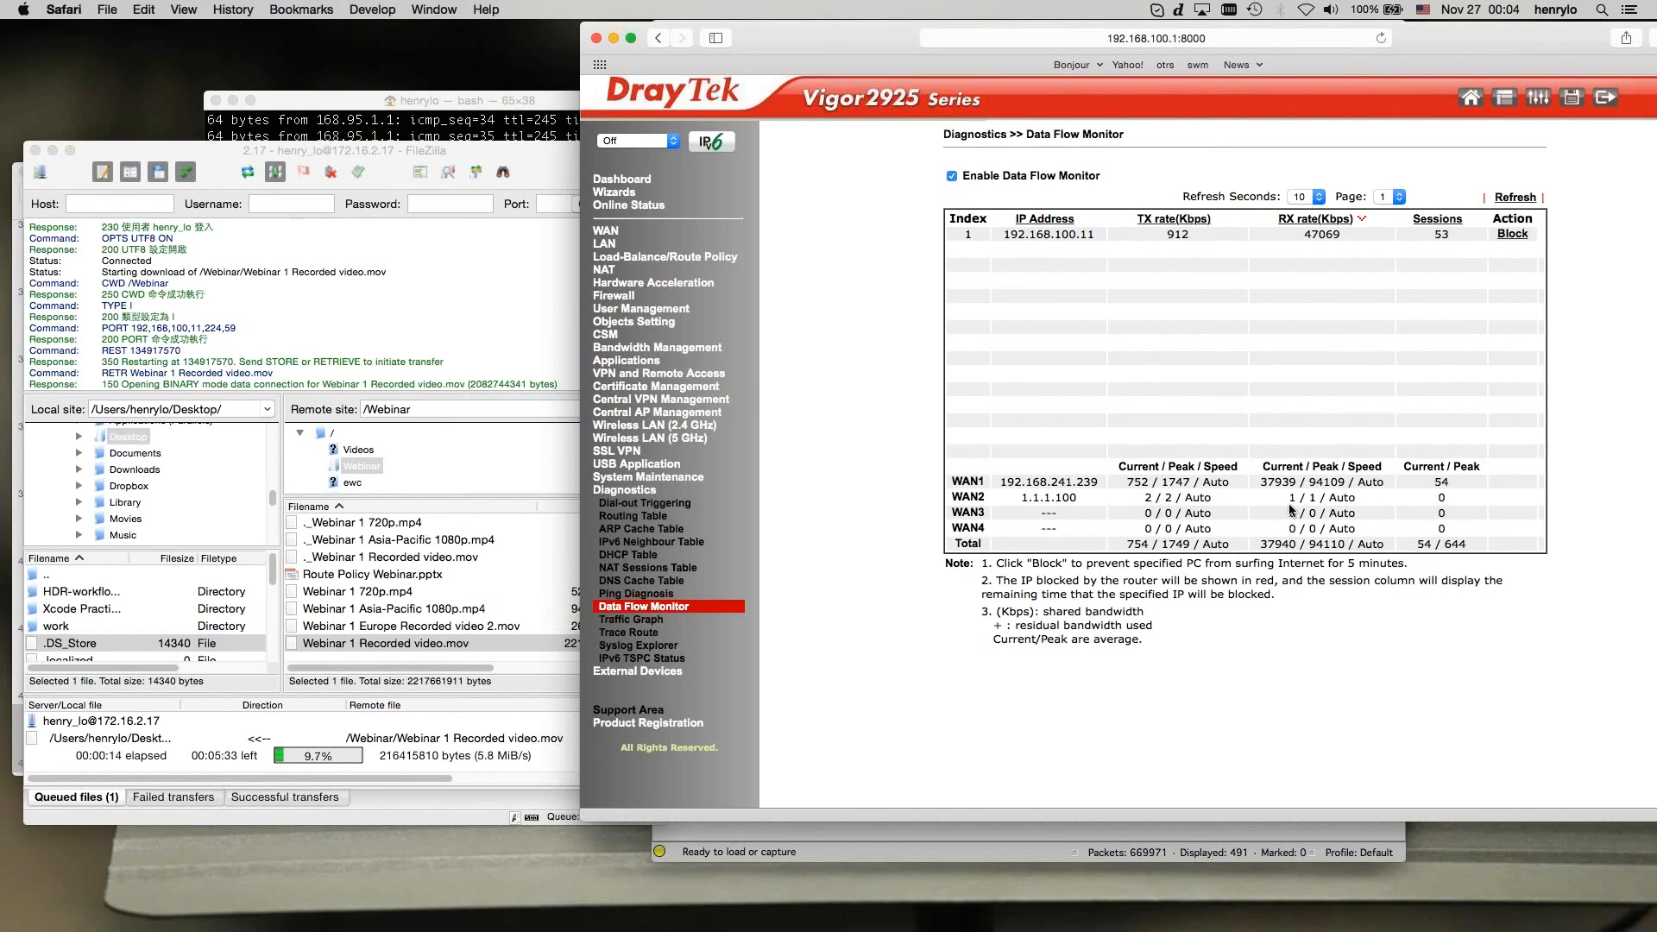
click(1519, 206)
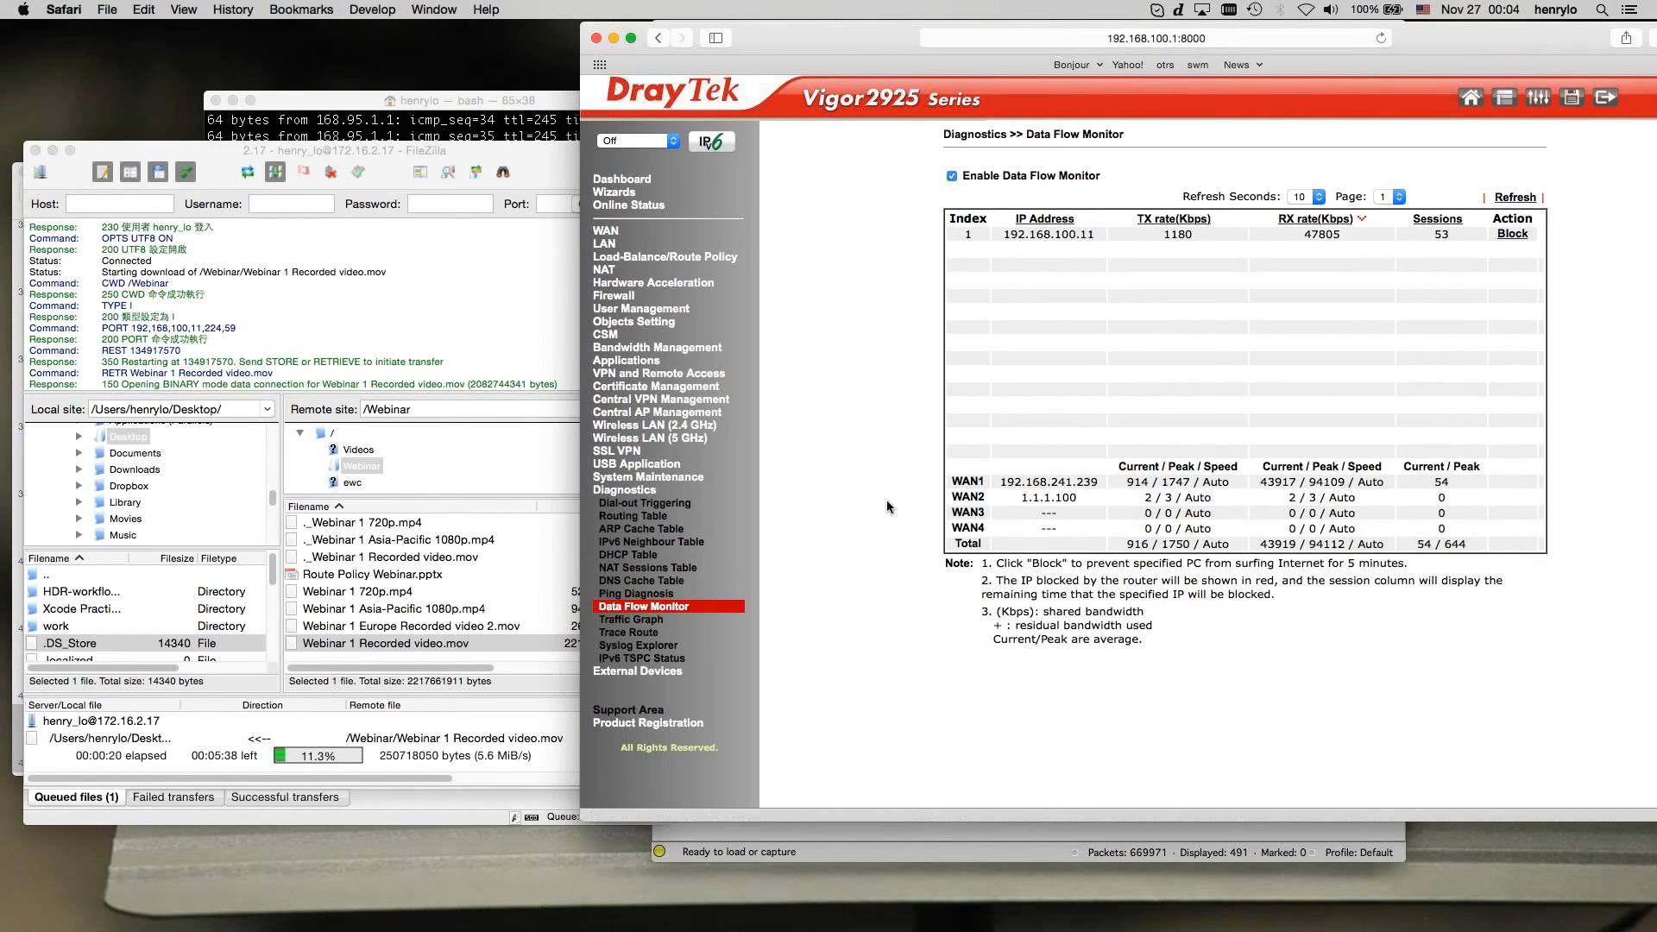
- Switch rule 4's destination to the IP range 172.16.0.0 to 172.16.255.255 with any destination port, and save the rule
click(677, 261)
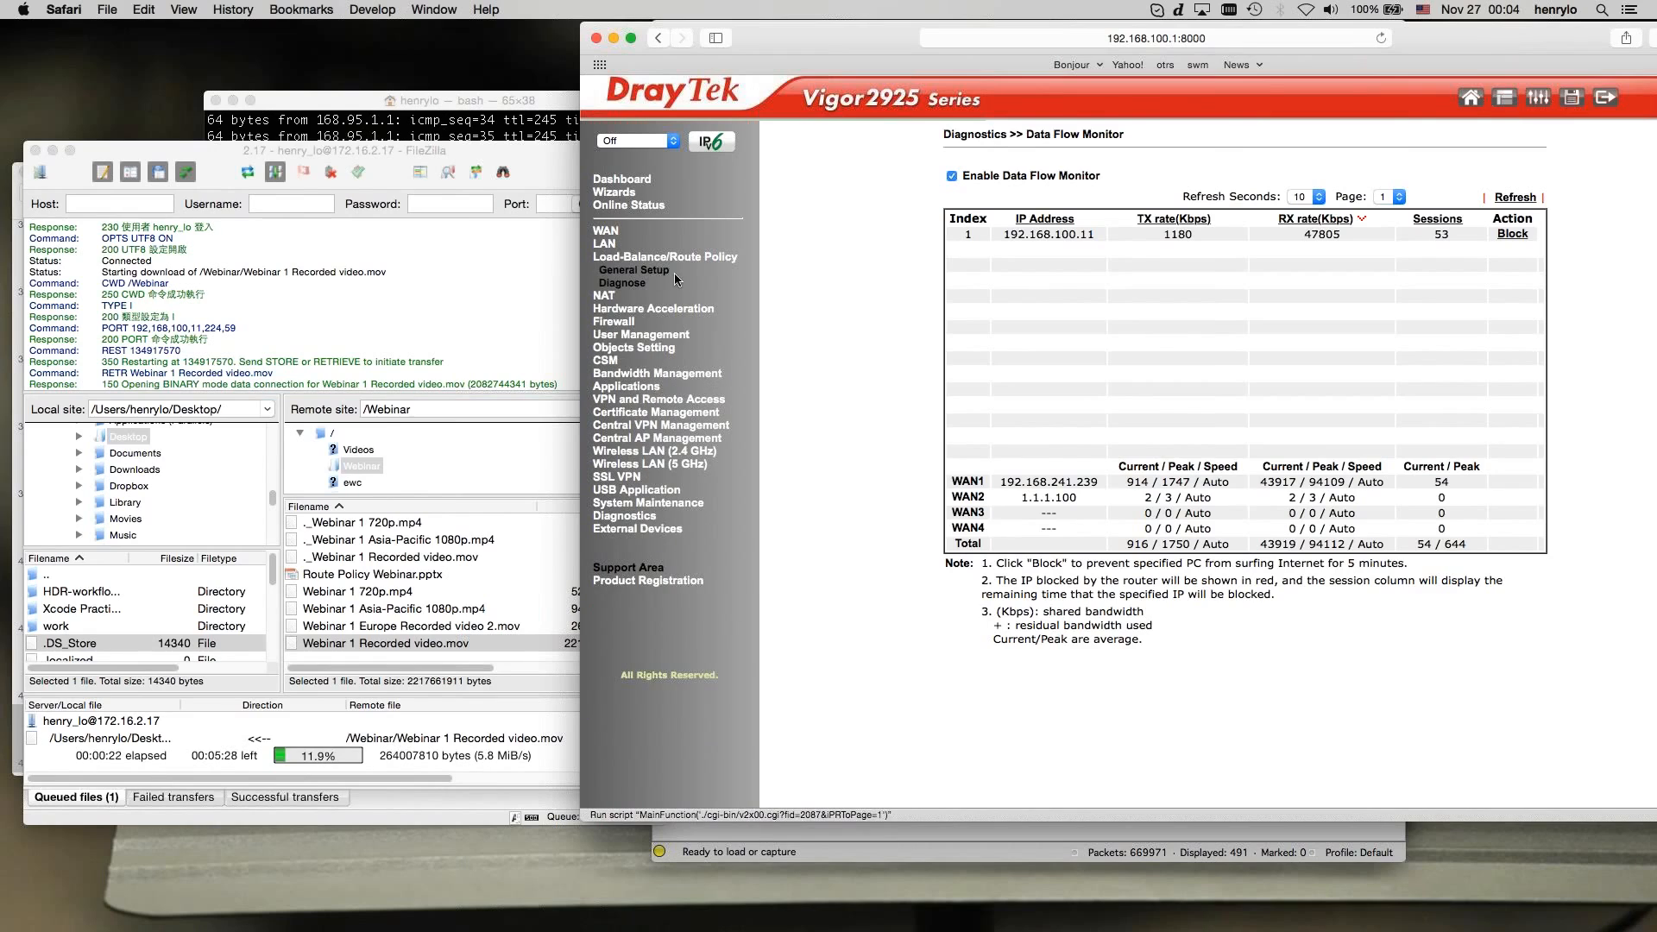
click(964, 342)
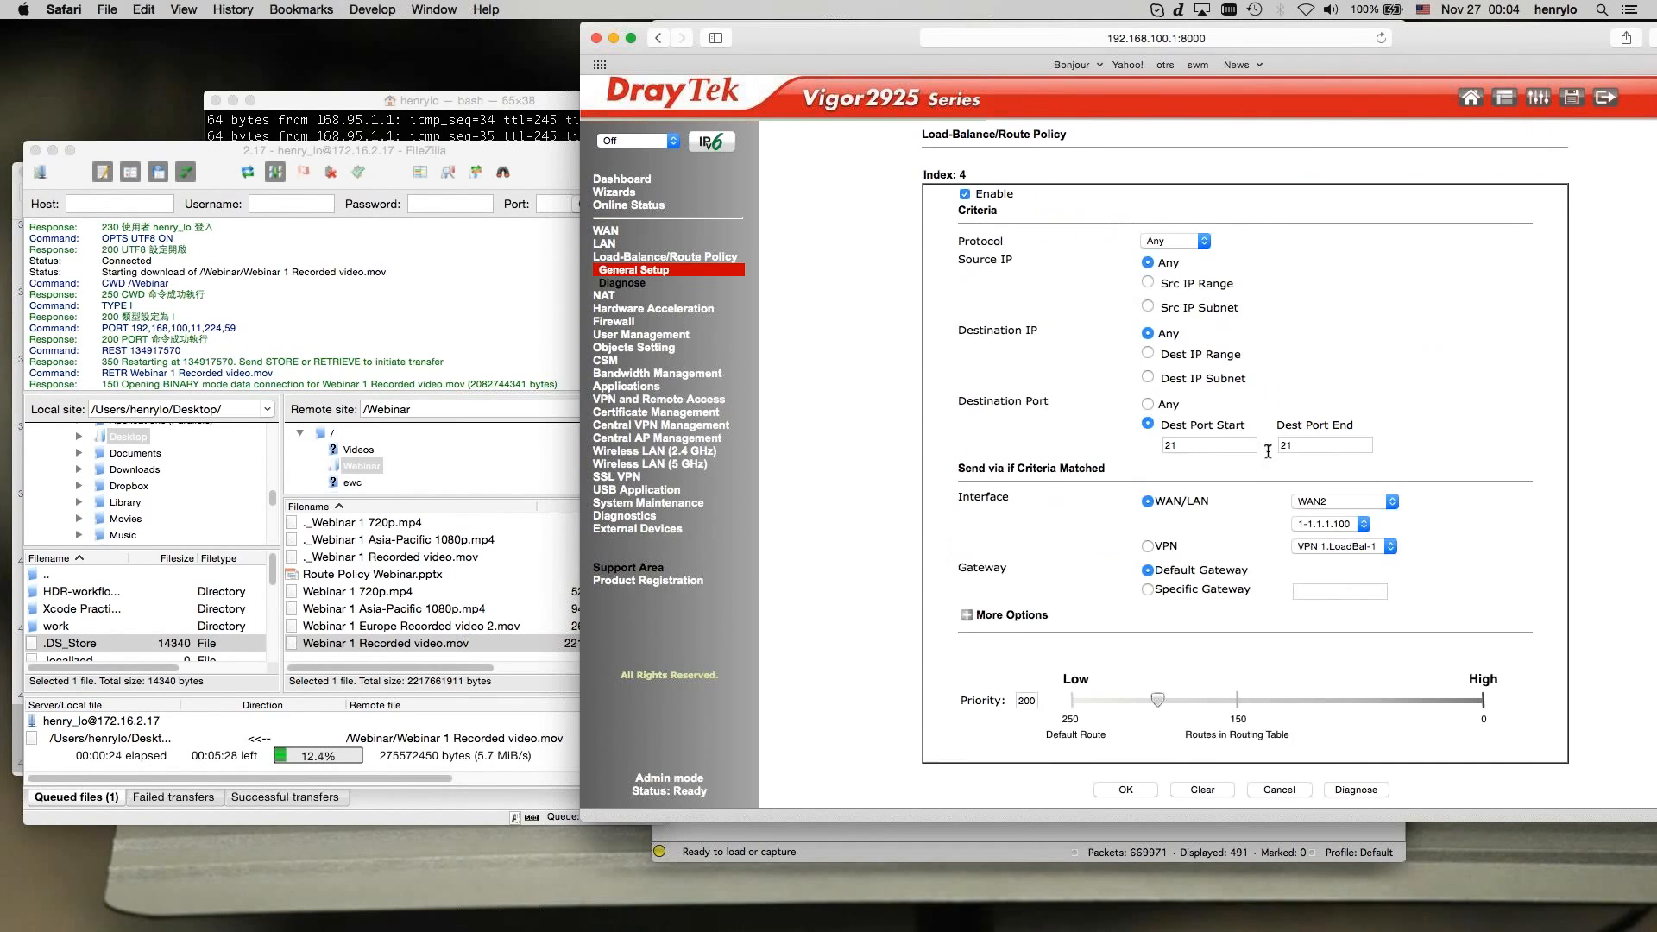
scroll(1267, 451, down, 2)
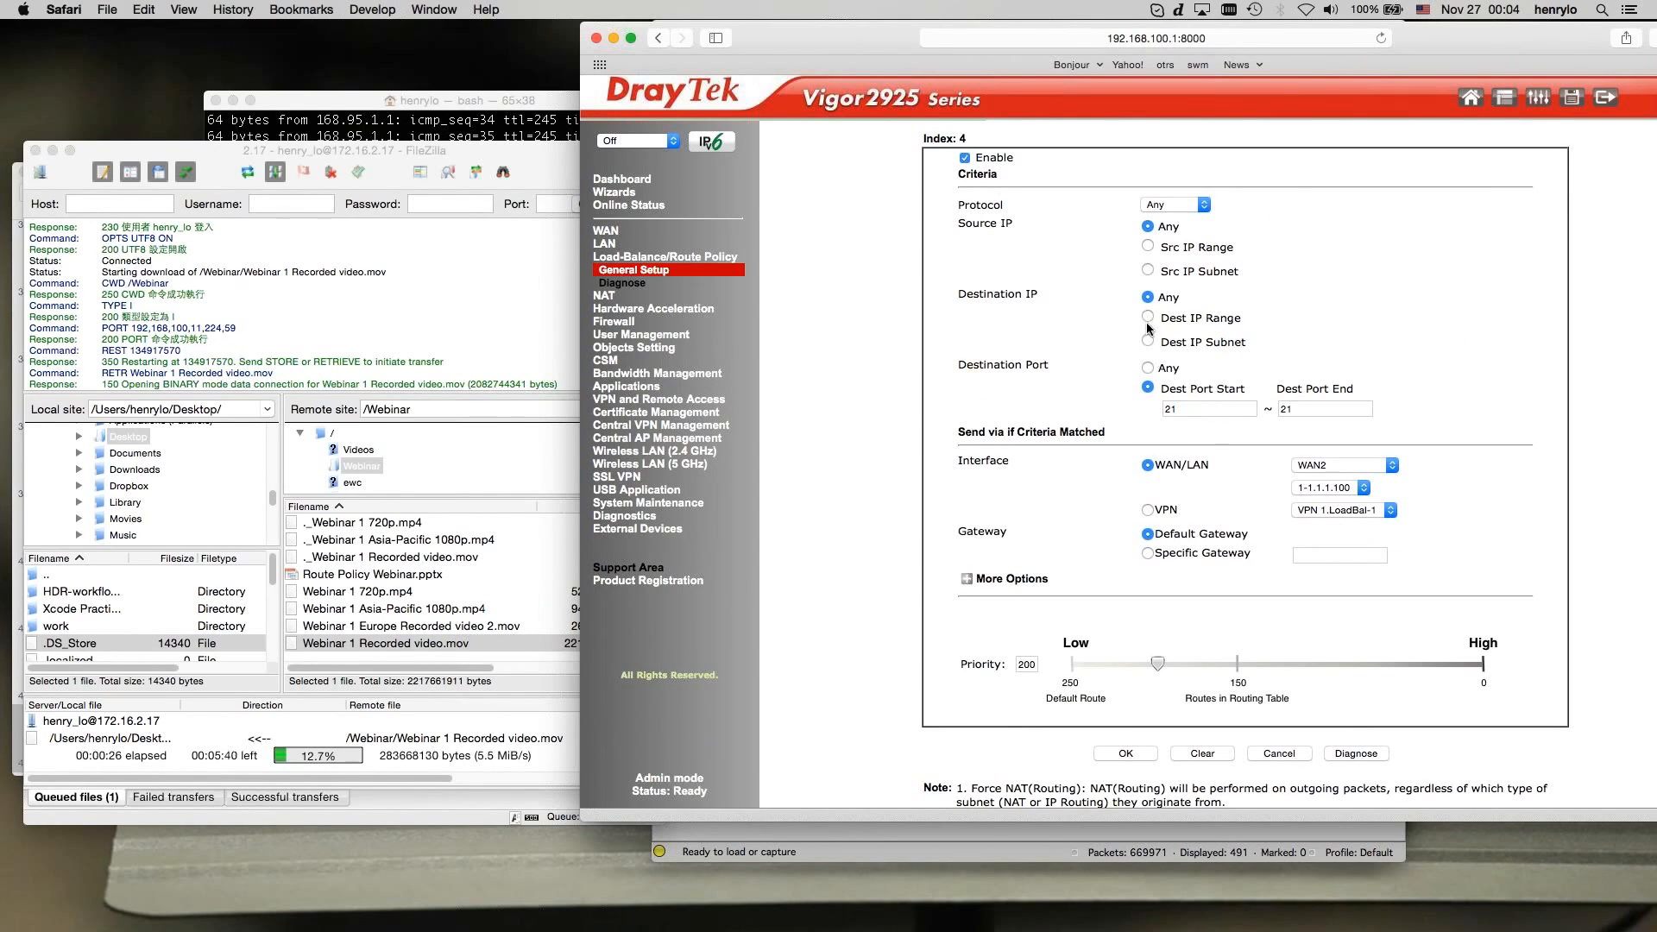
click(972, 579)
scroll(1059, 634, down, 5)
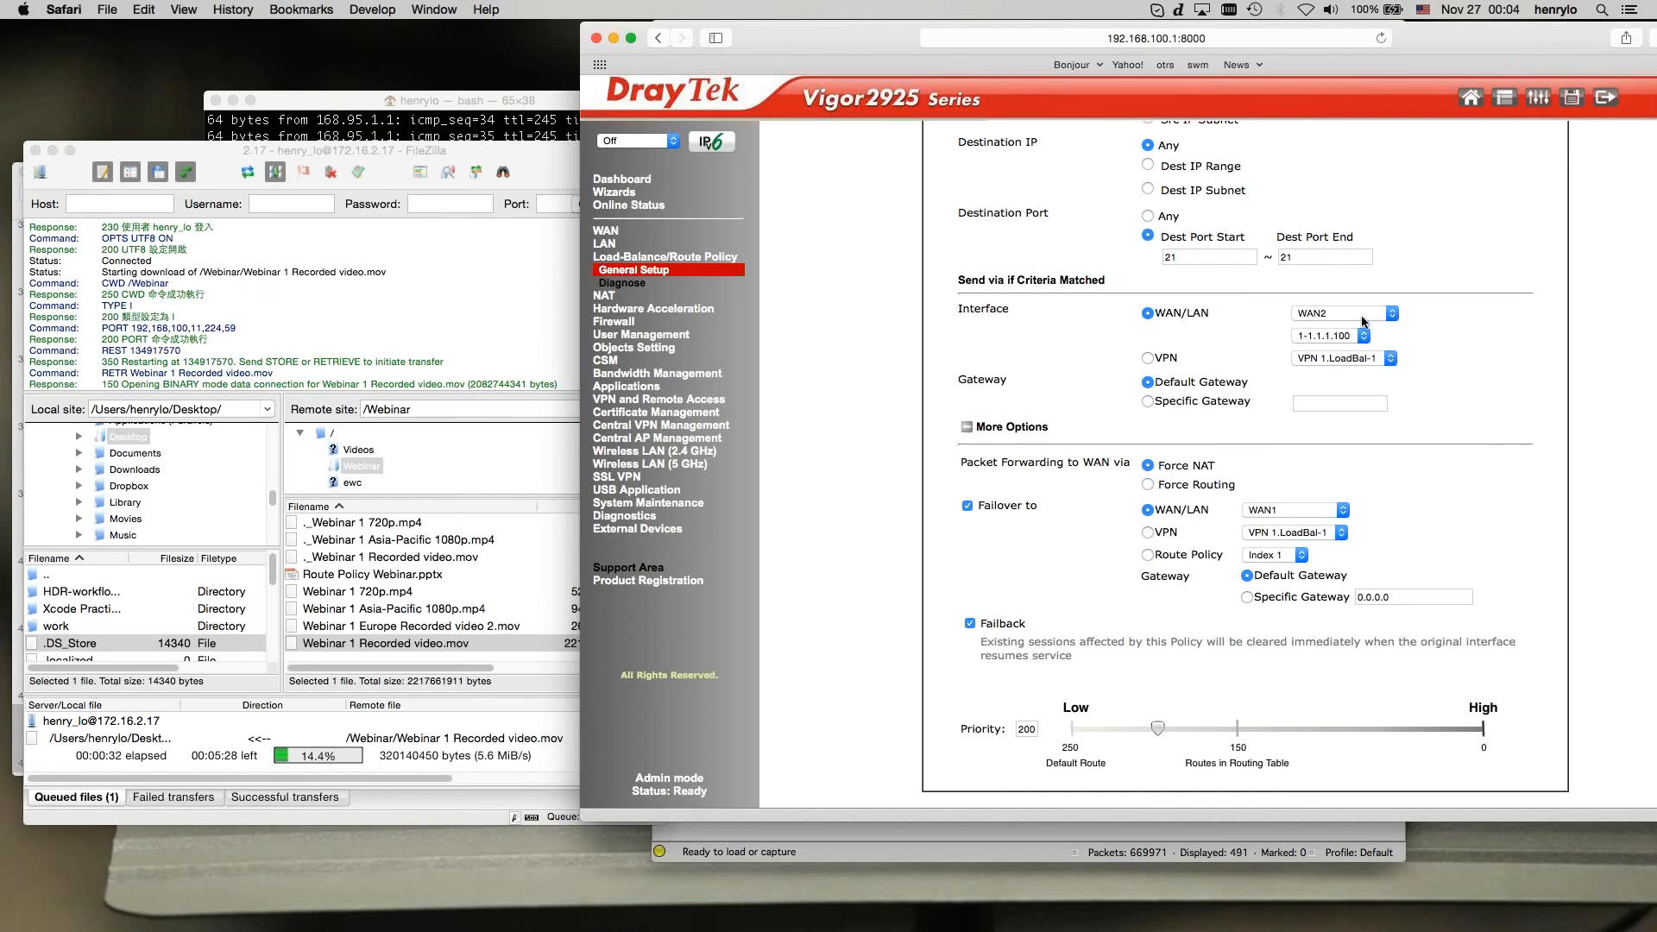
scroll(1270, 442, up, 2)
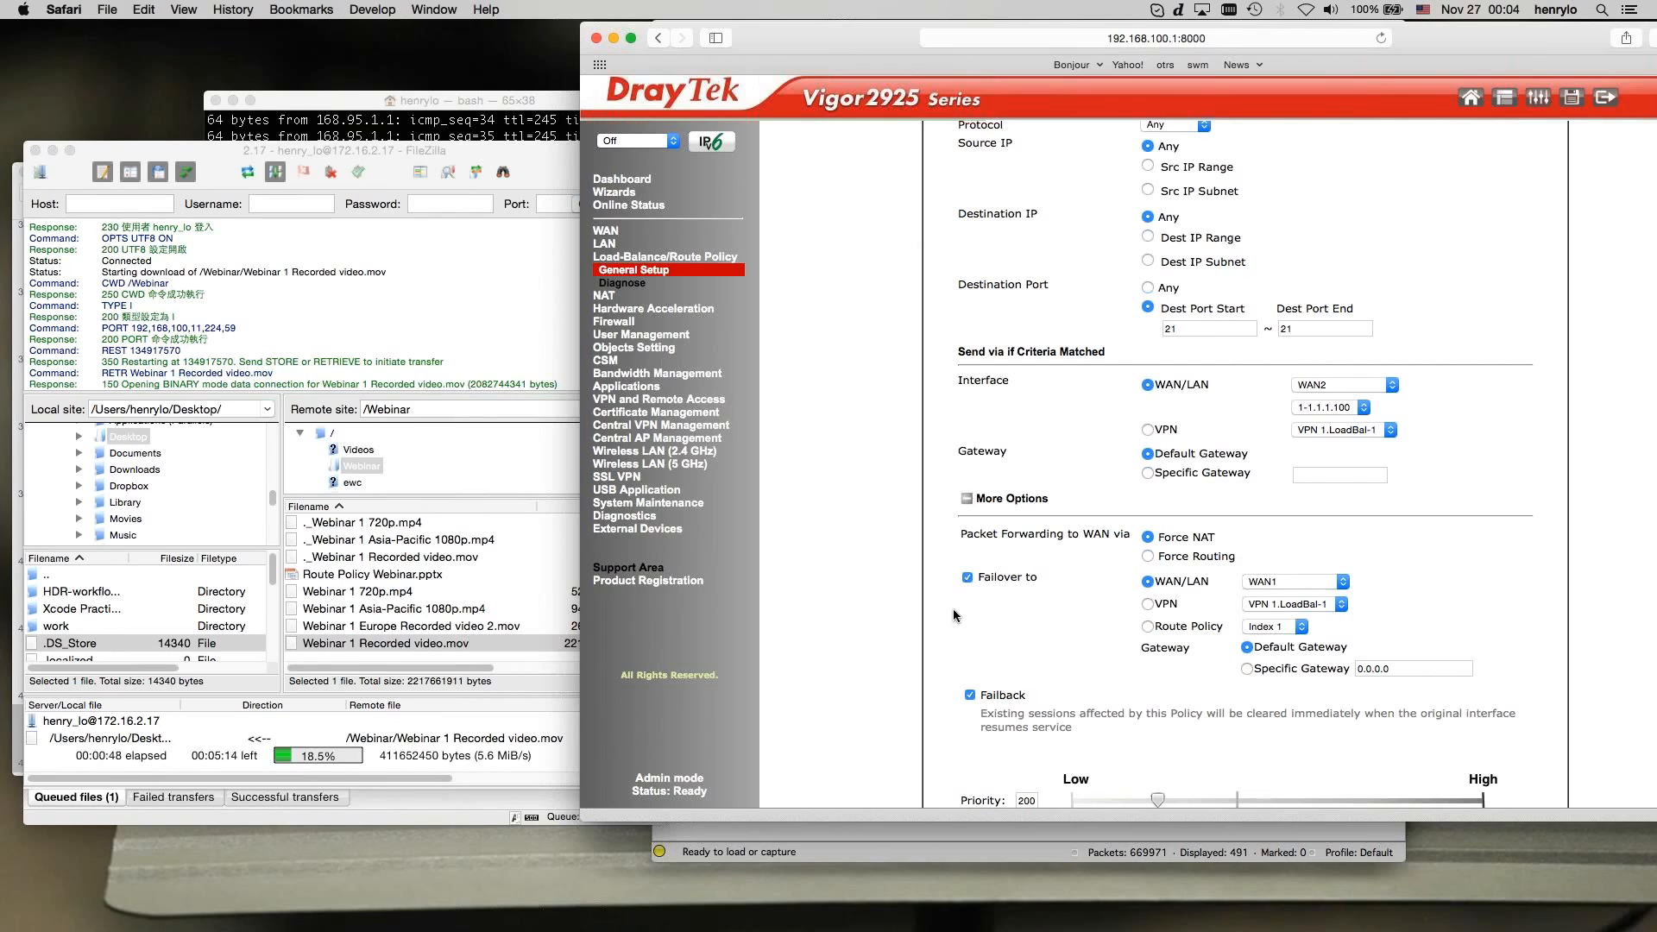
click(1149, 235)
click(1148, 309)
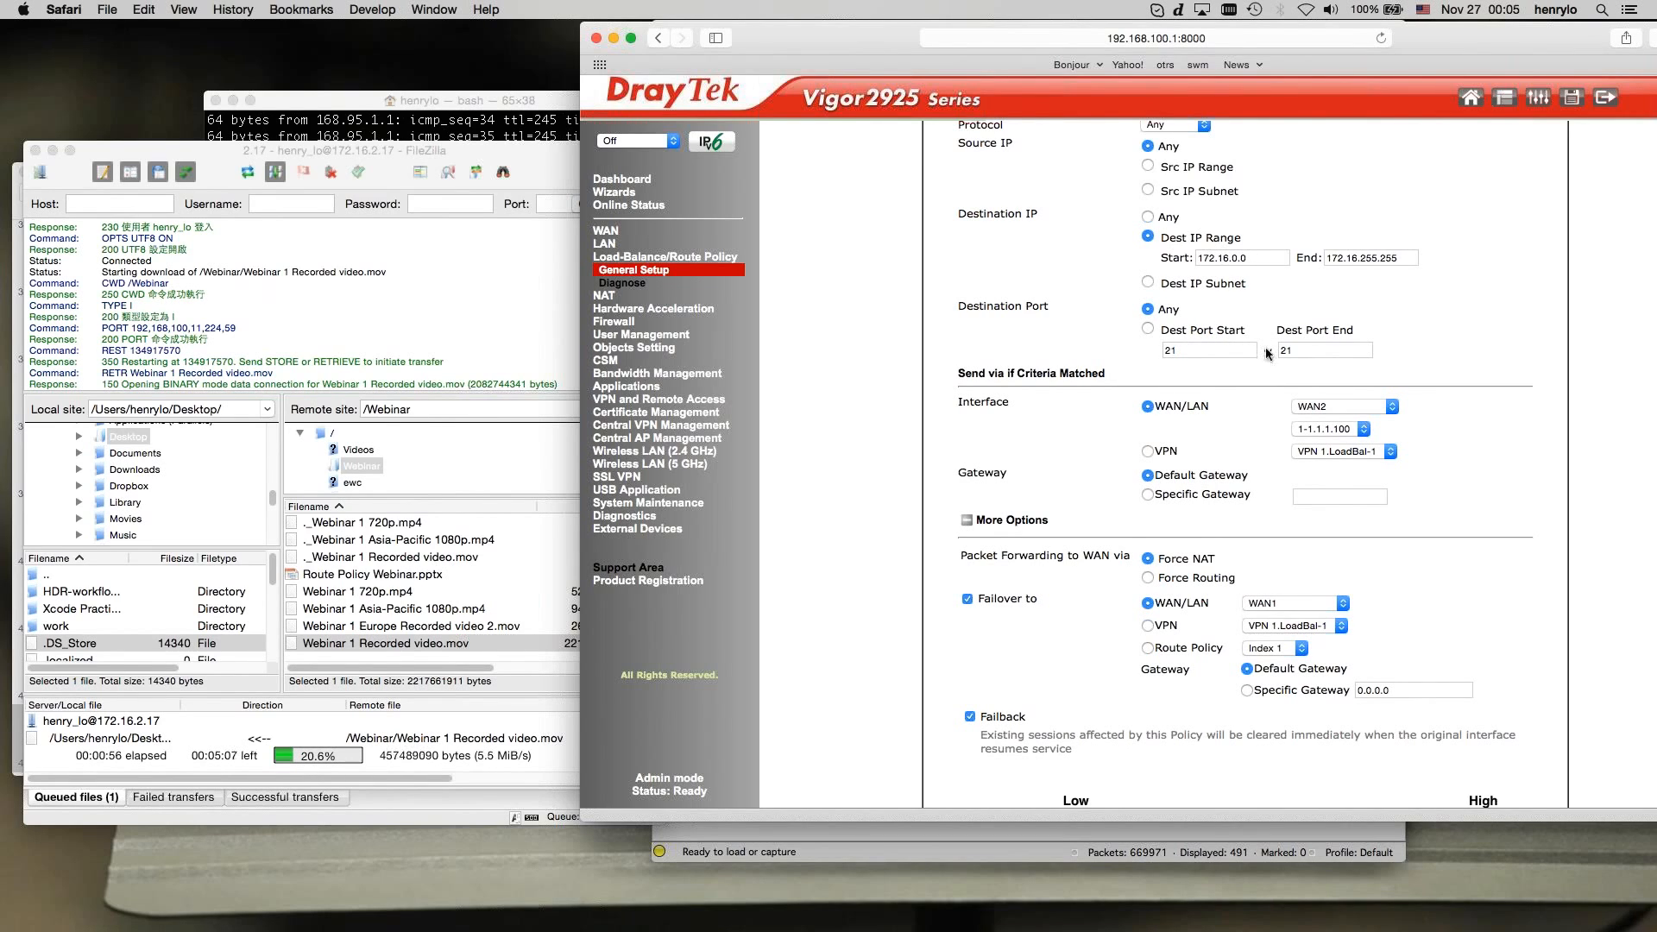
scroll(1266, 352, down, 4)
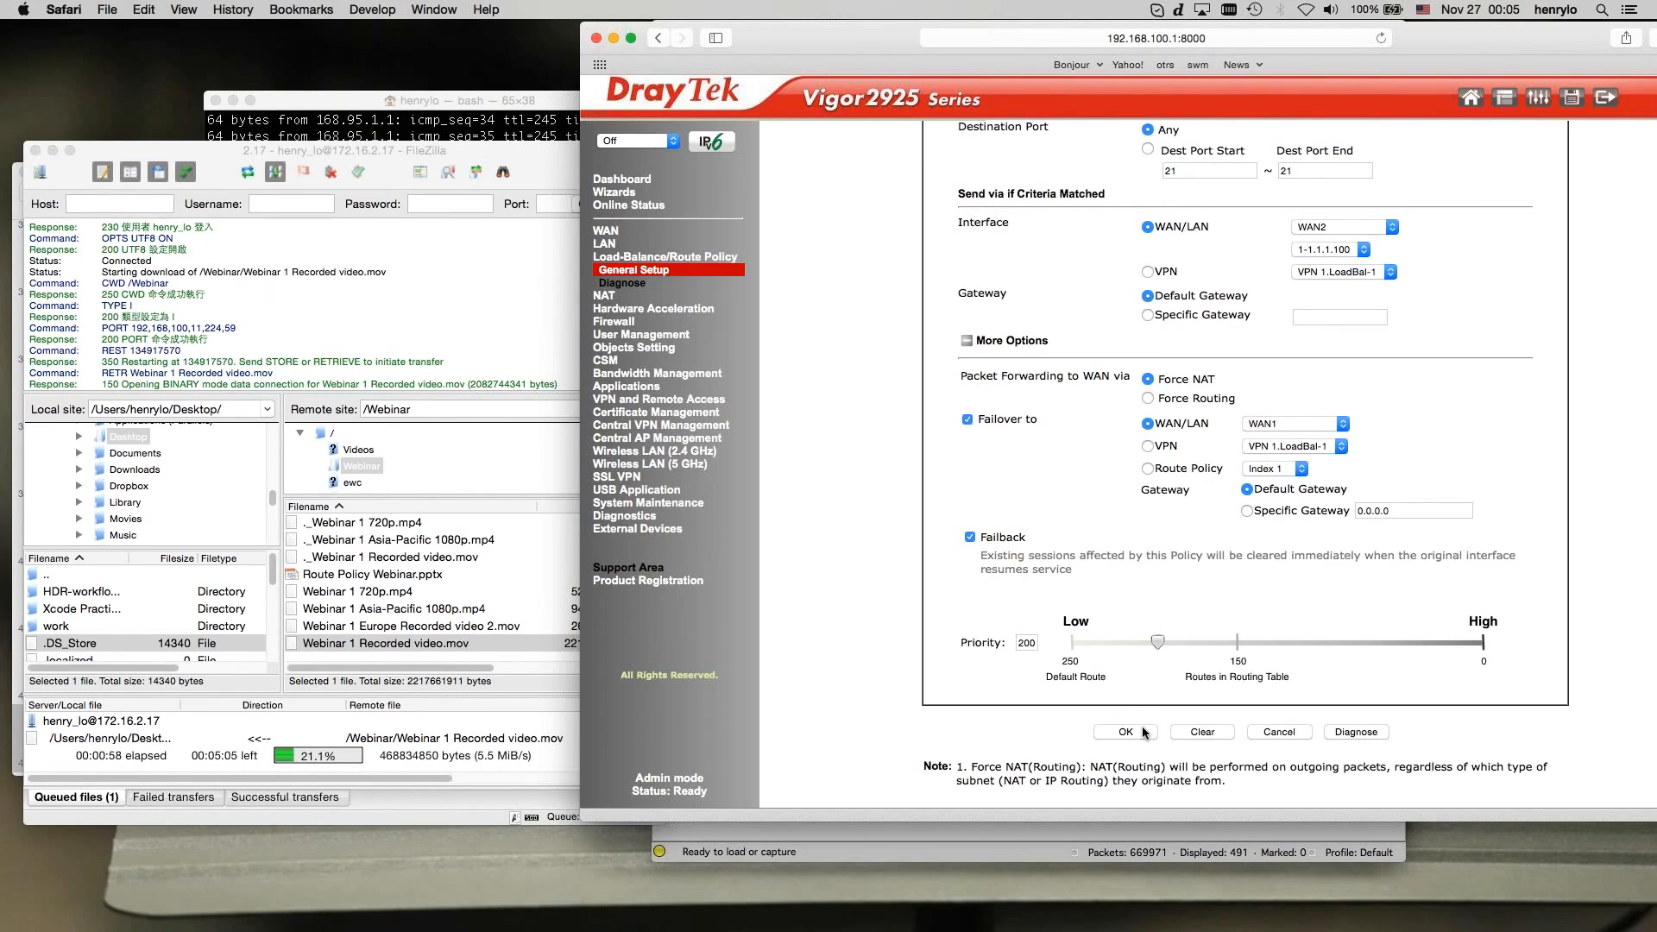
click(1143, 732)
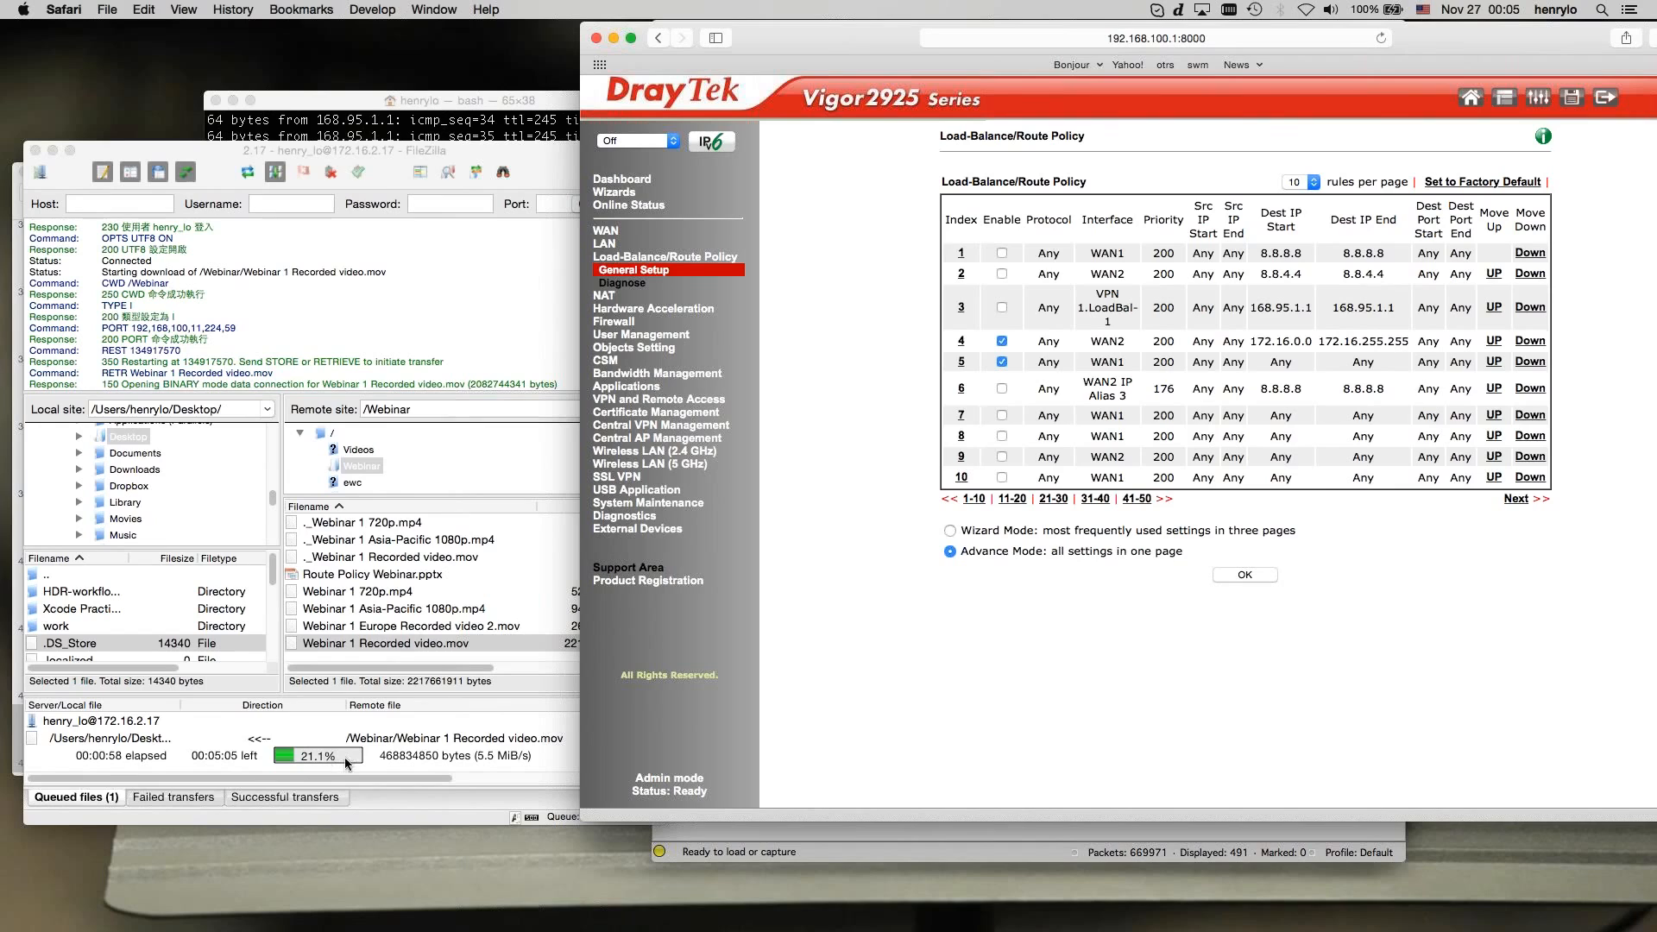
- Open the Data Flow Monitor and refresh it repeatedly to examine which WAN carries the running FTP download under the changed rule
click(624, 515)
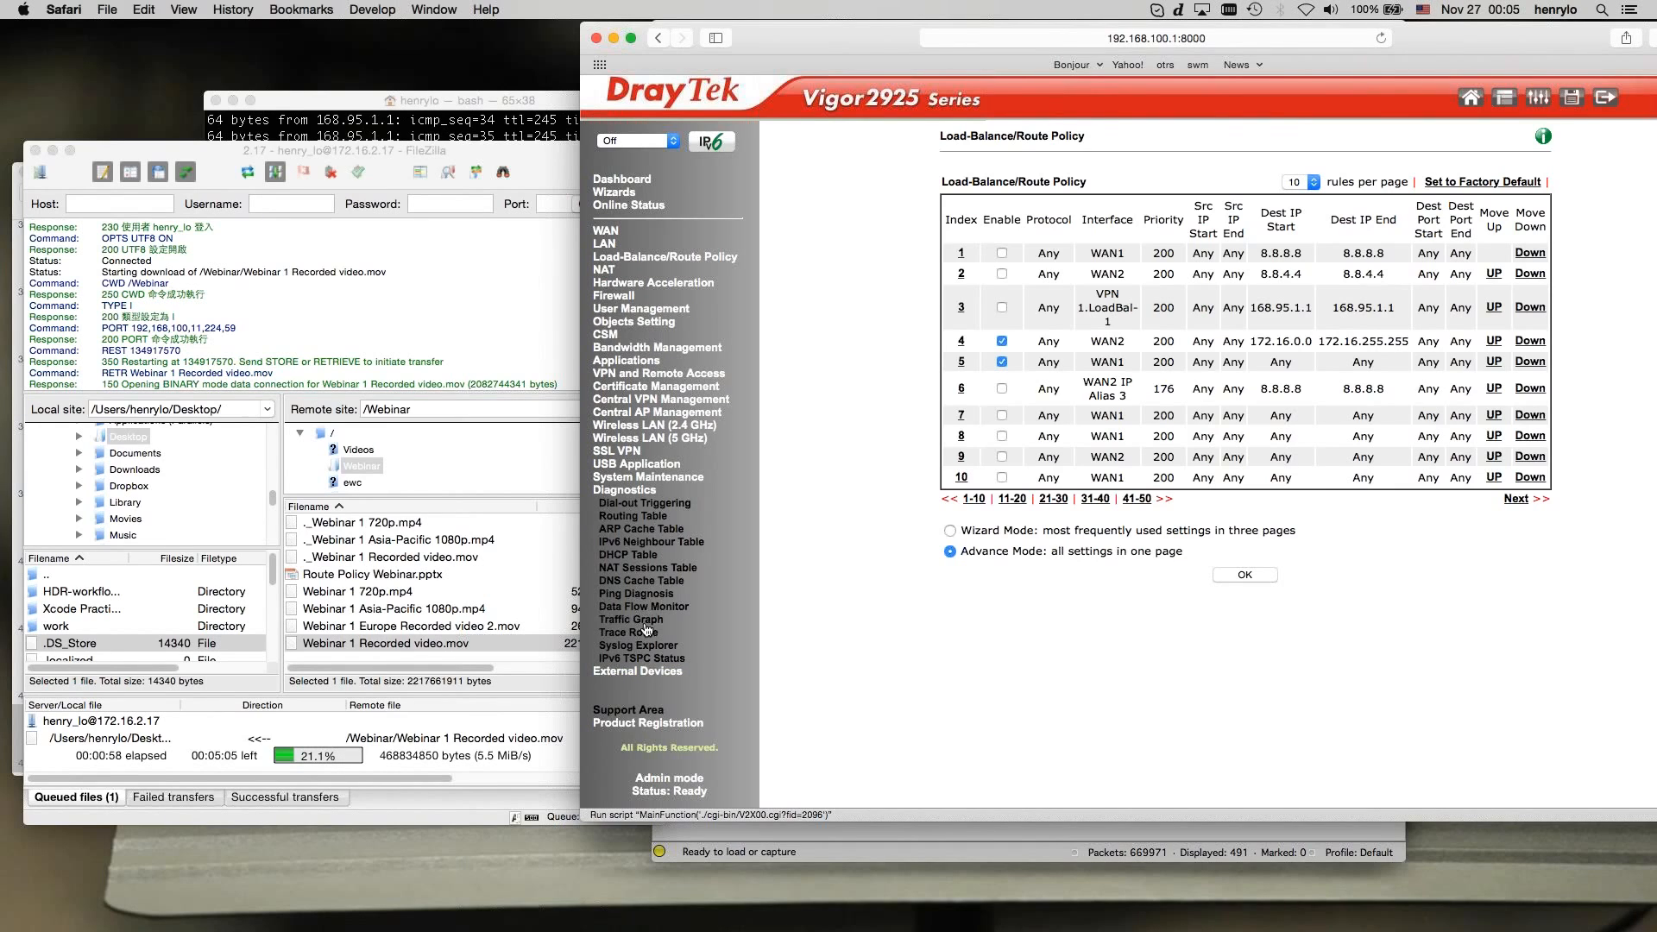
click(654, 607)
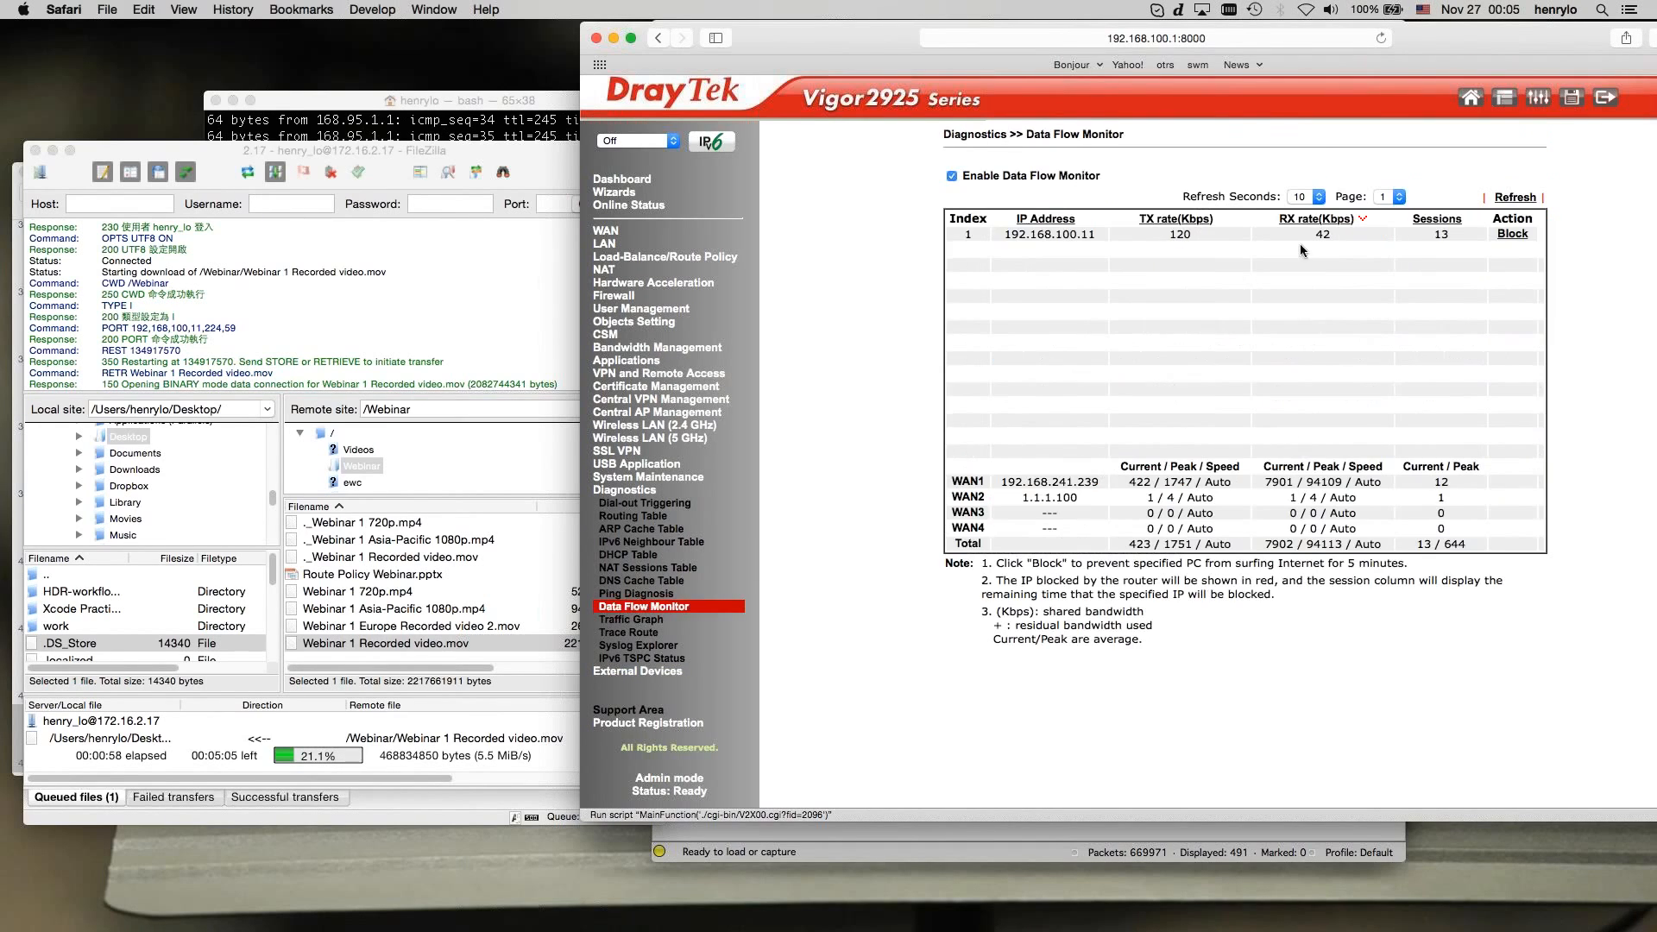
click(1532, 200)
click(1532, 200)
click(1526, 200)
click(1526, 201)
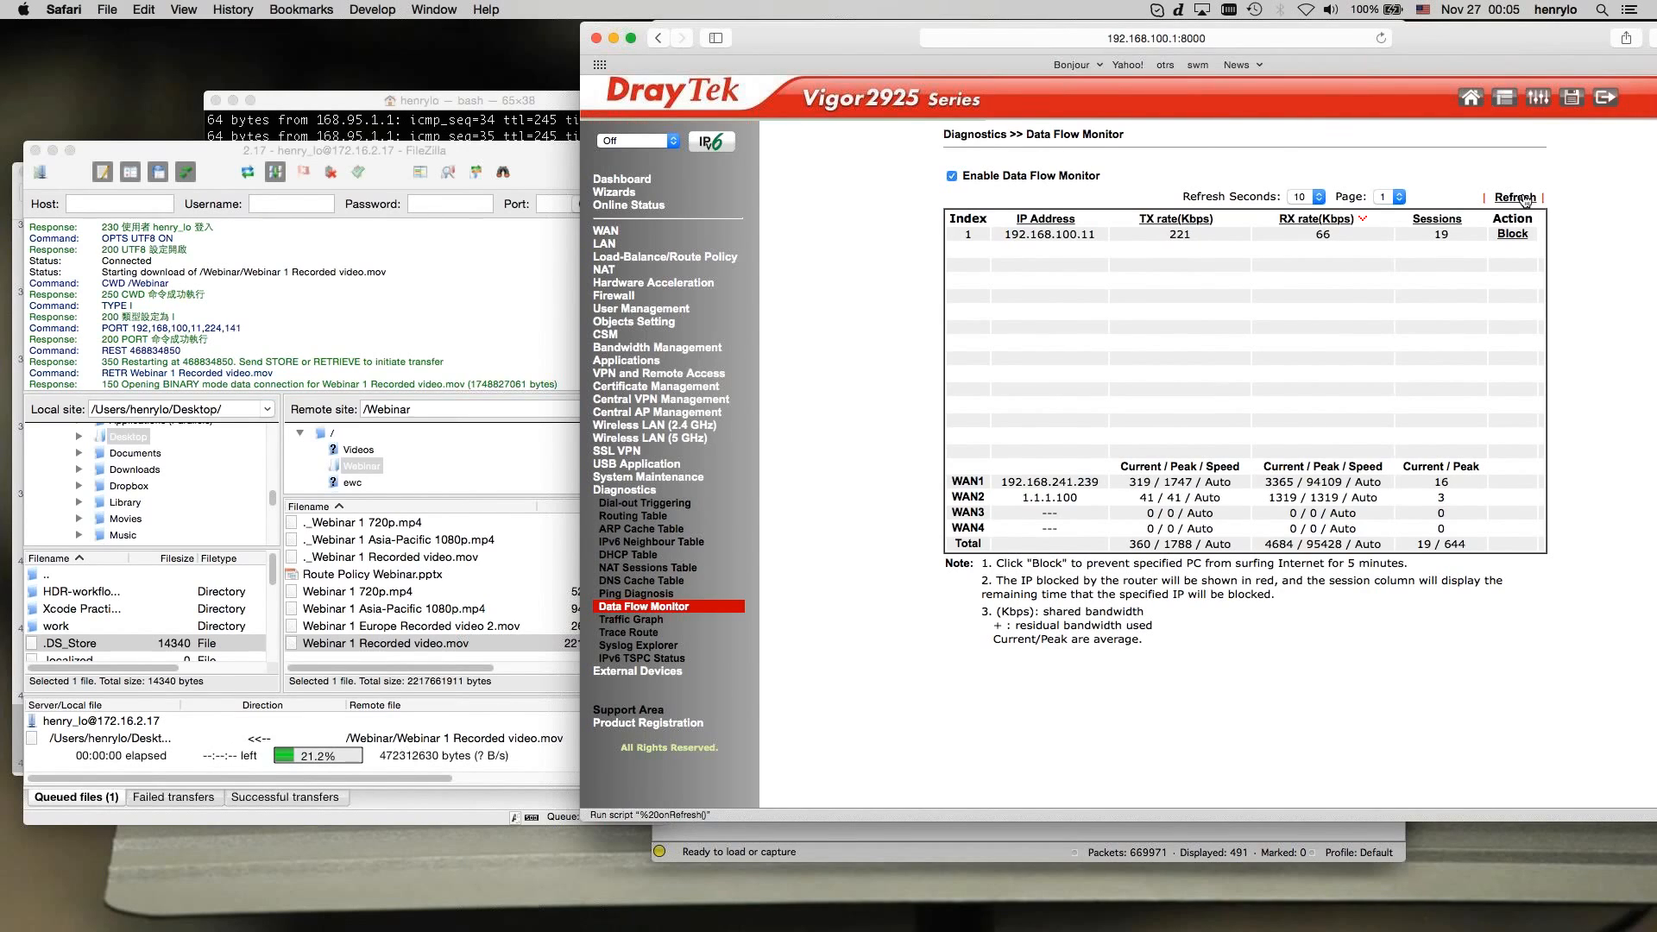
click(1514, 200)
click(1513, 202)
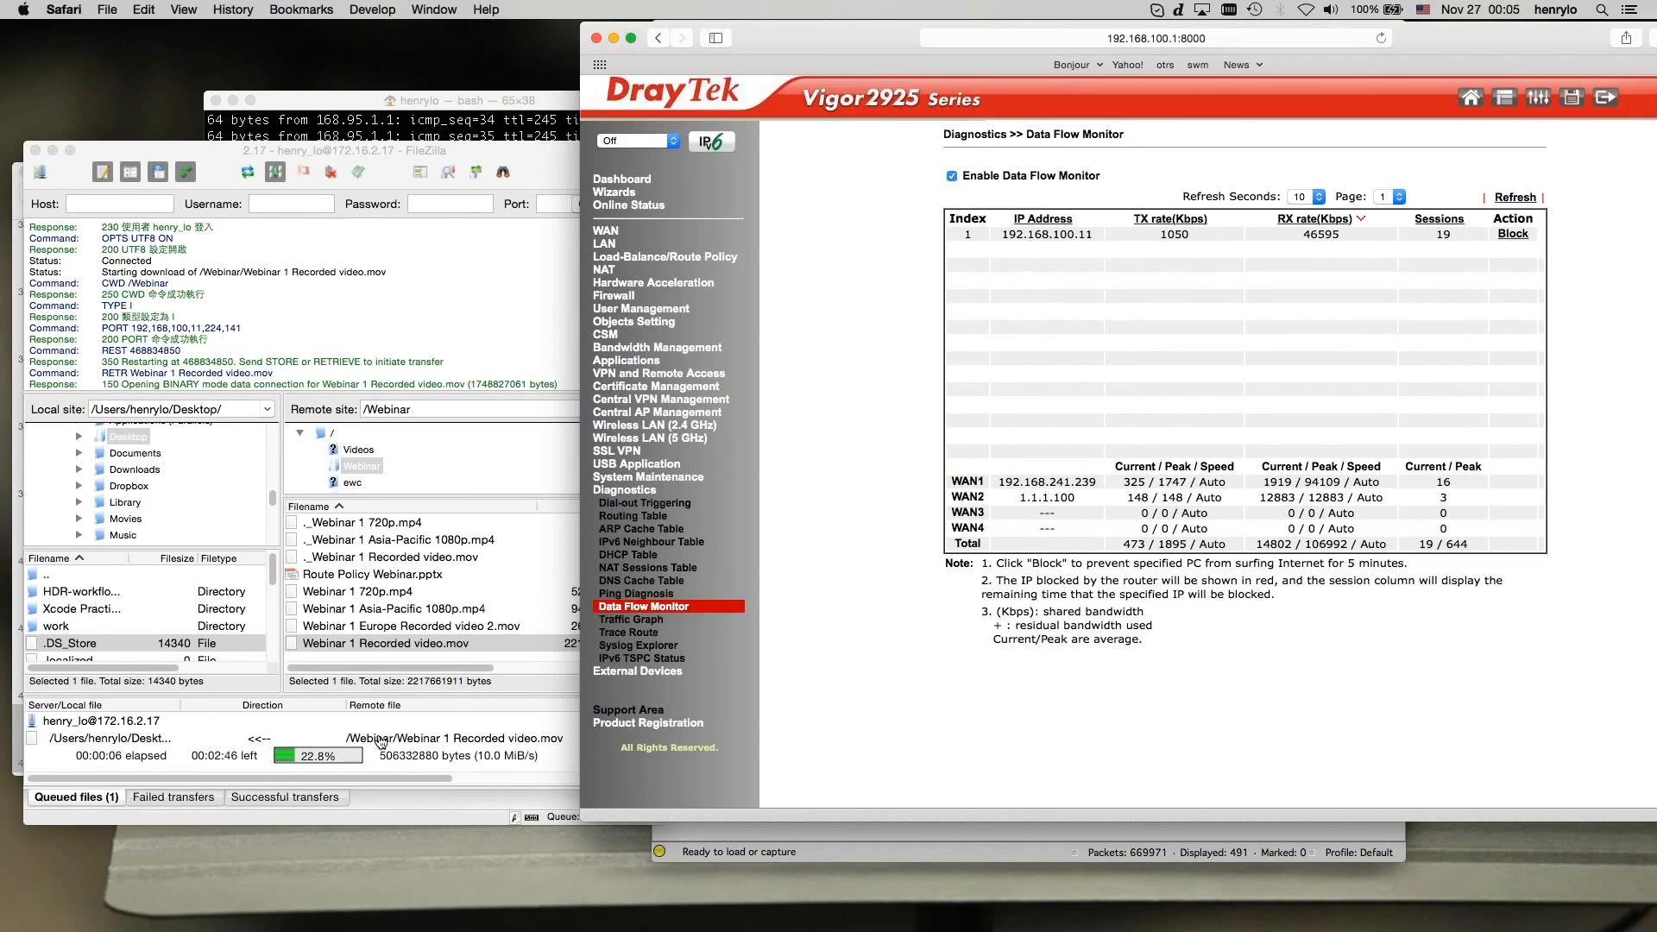
- In FileZilla, stop the Webinar 1 Recorded video.mov download and remove all queued transfers
click(179, 760)
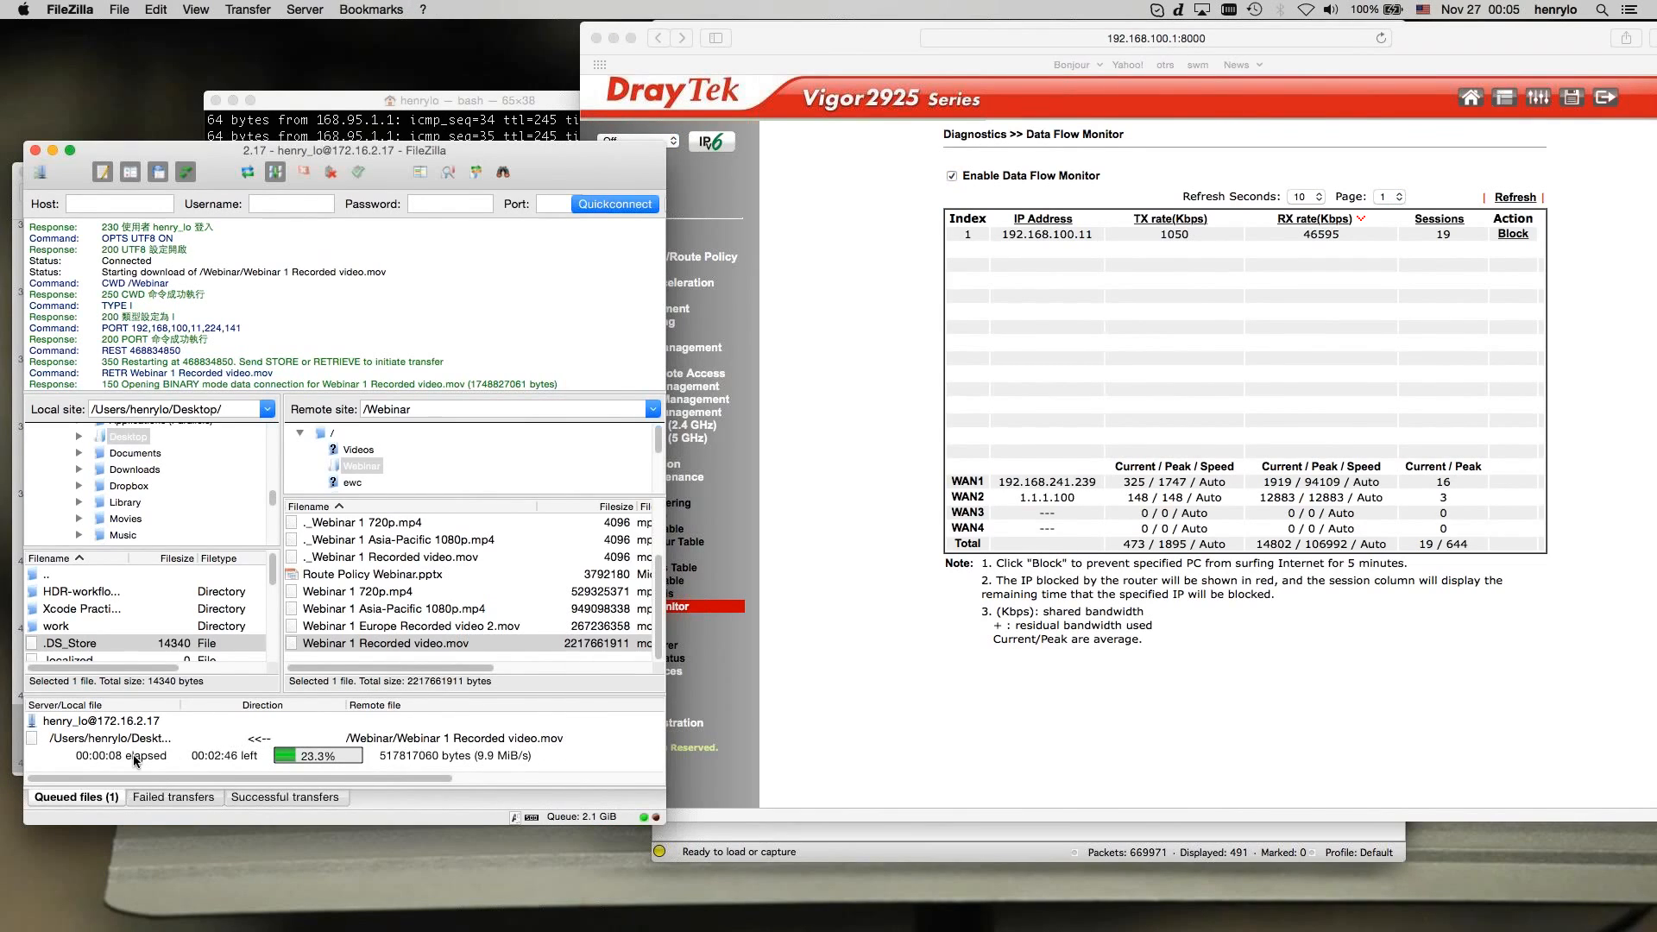
right_click(285, 772)
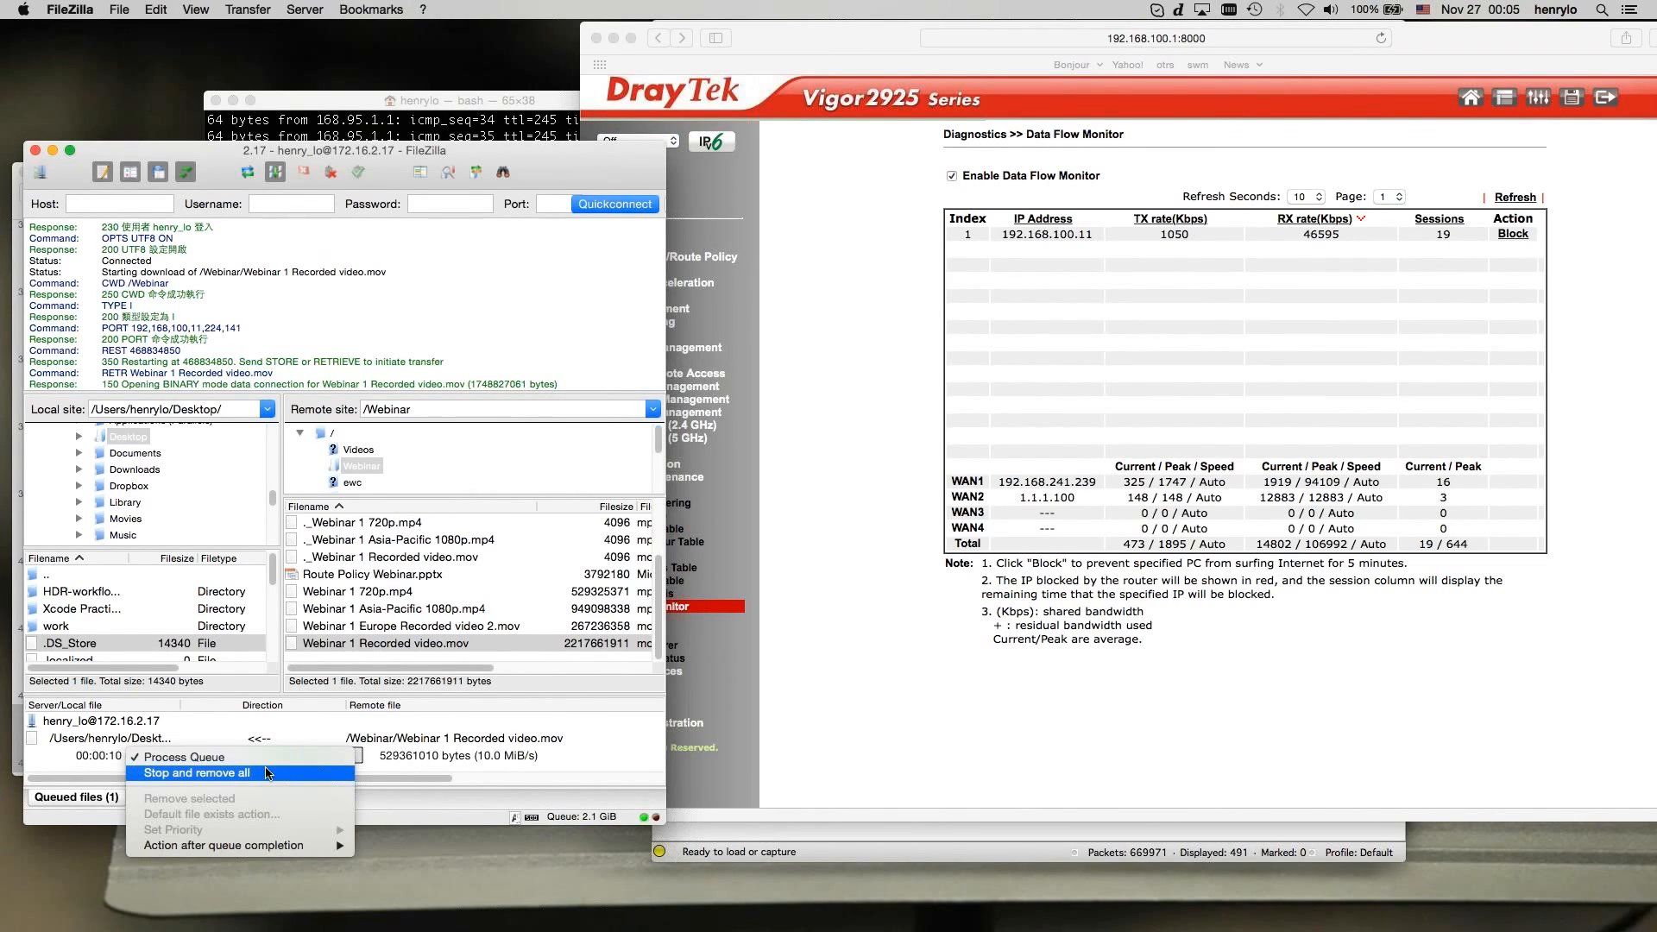
click(266, 766)
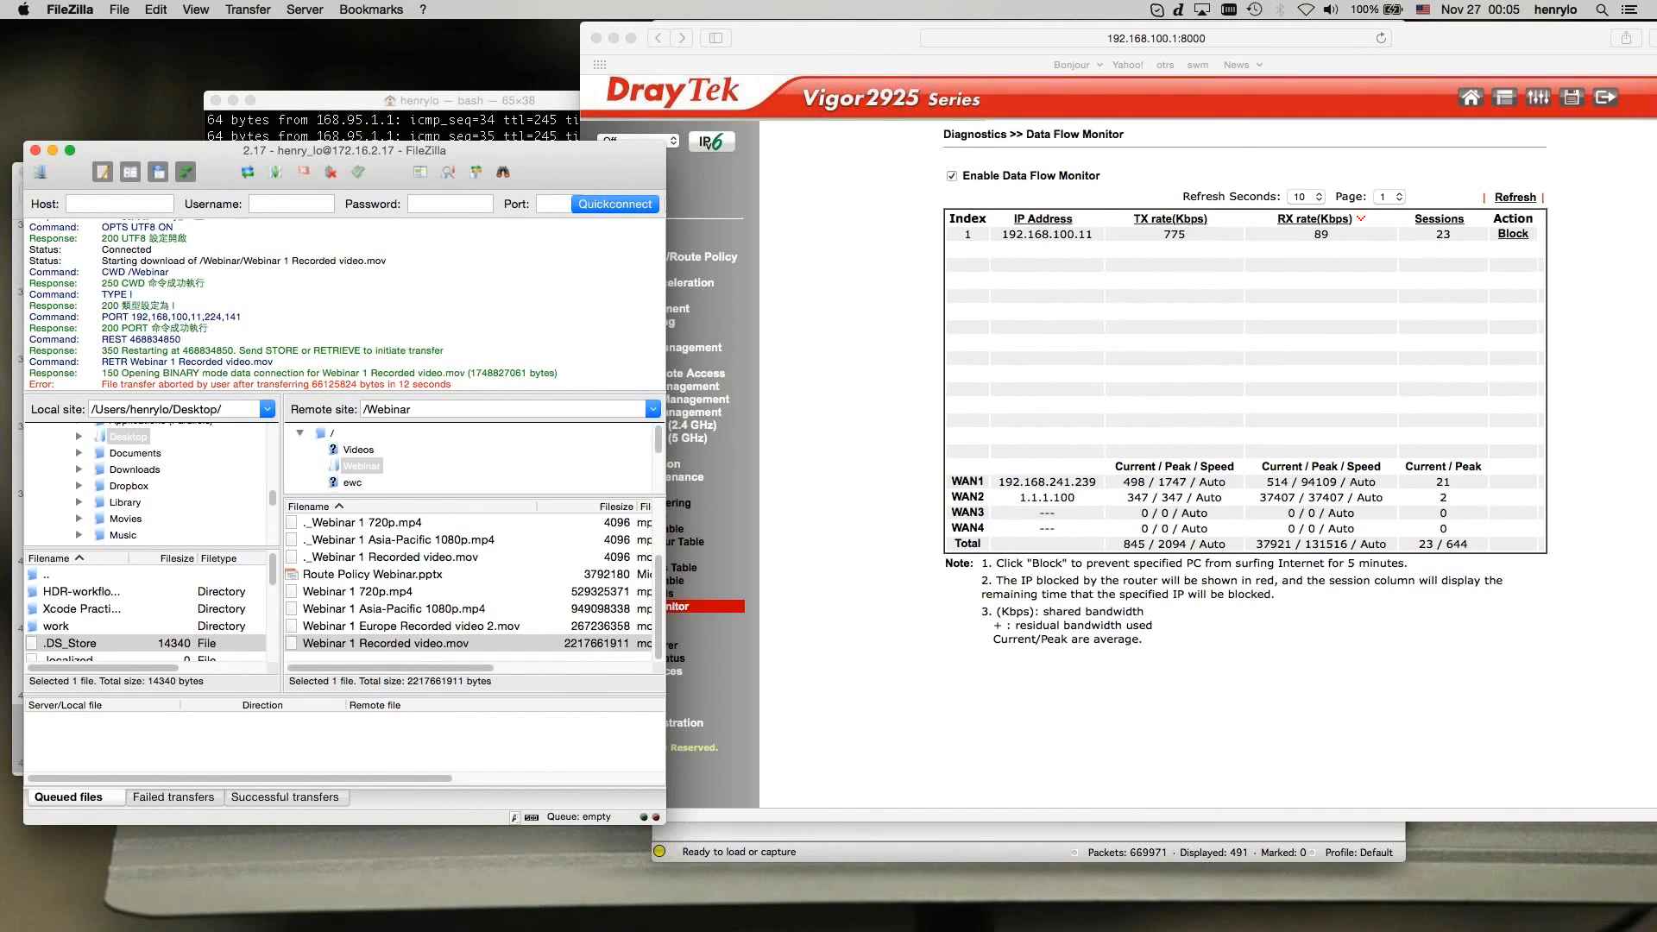
- In Safari, open the route policy diagnosis and analyze a packet from source 192.168.100.10 to destination 8.8.8.8
click(1552, 675)
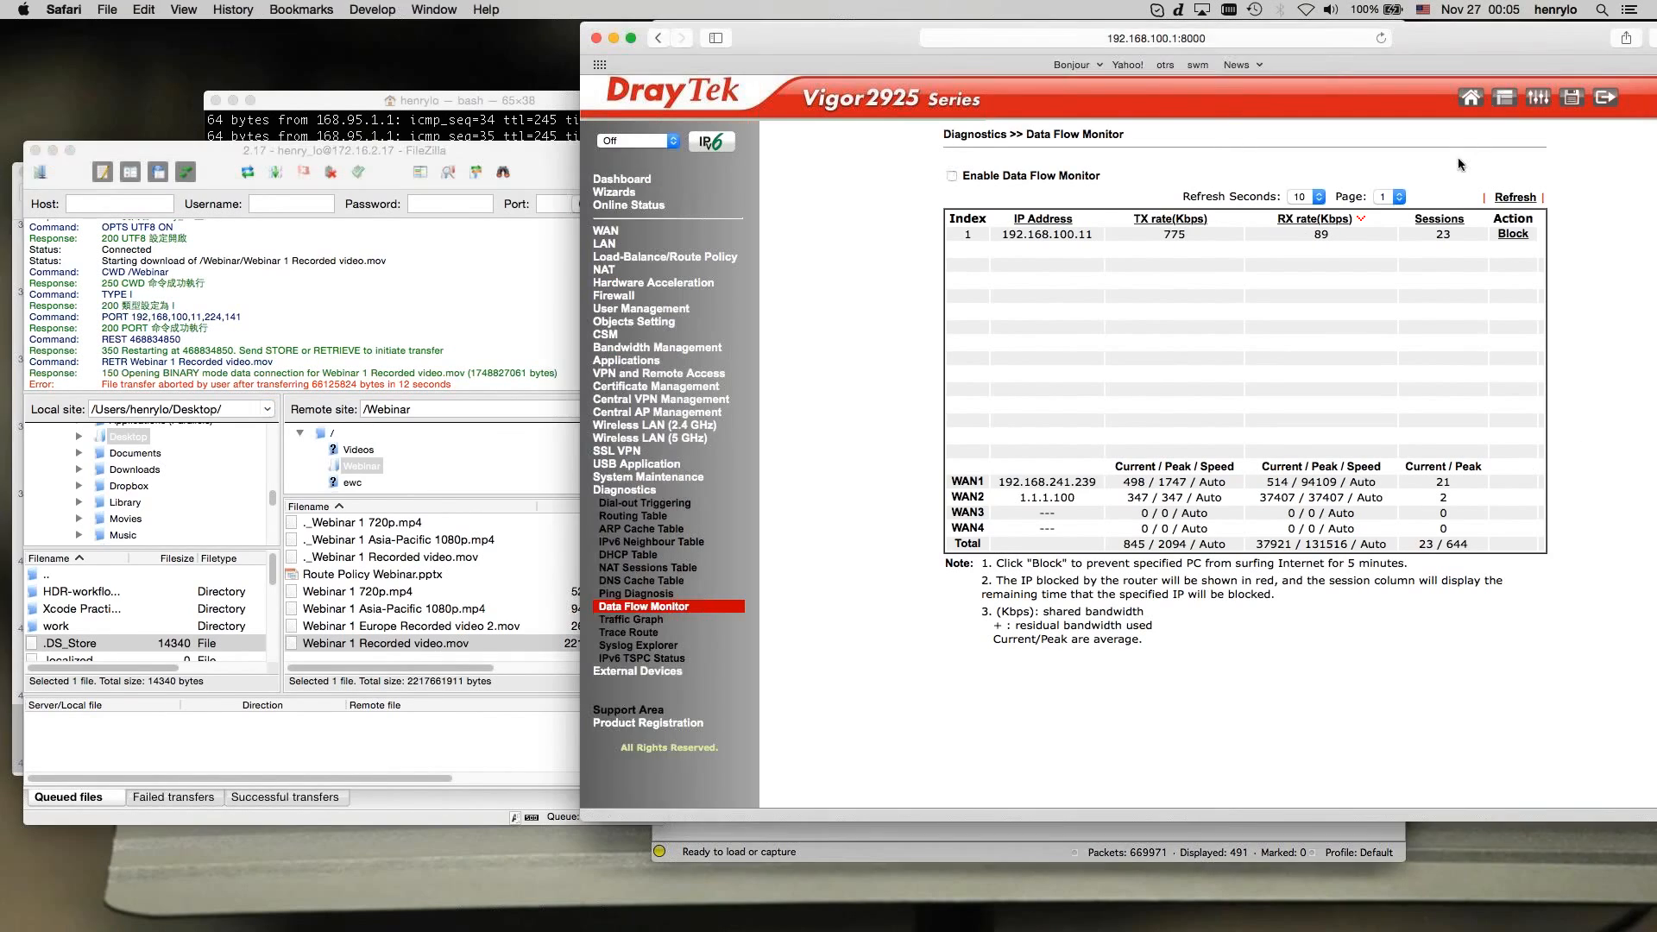
drag(1468, 46, 1390, 44)
click(565, 256)
click(560, 282)
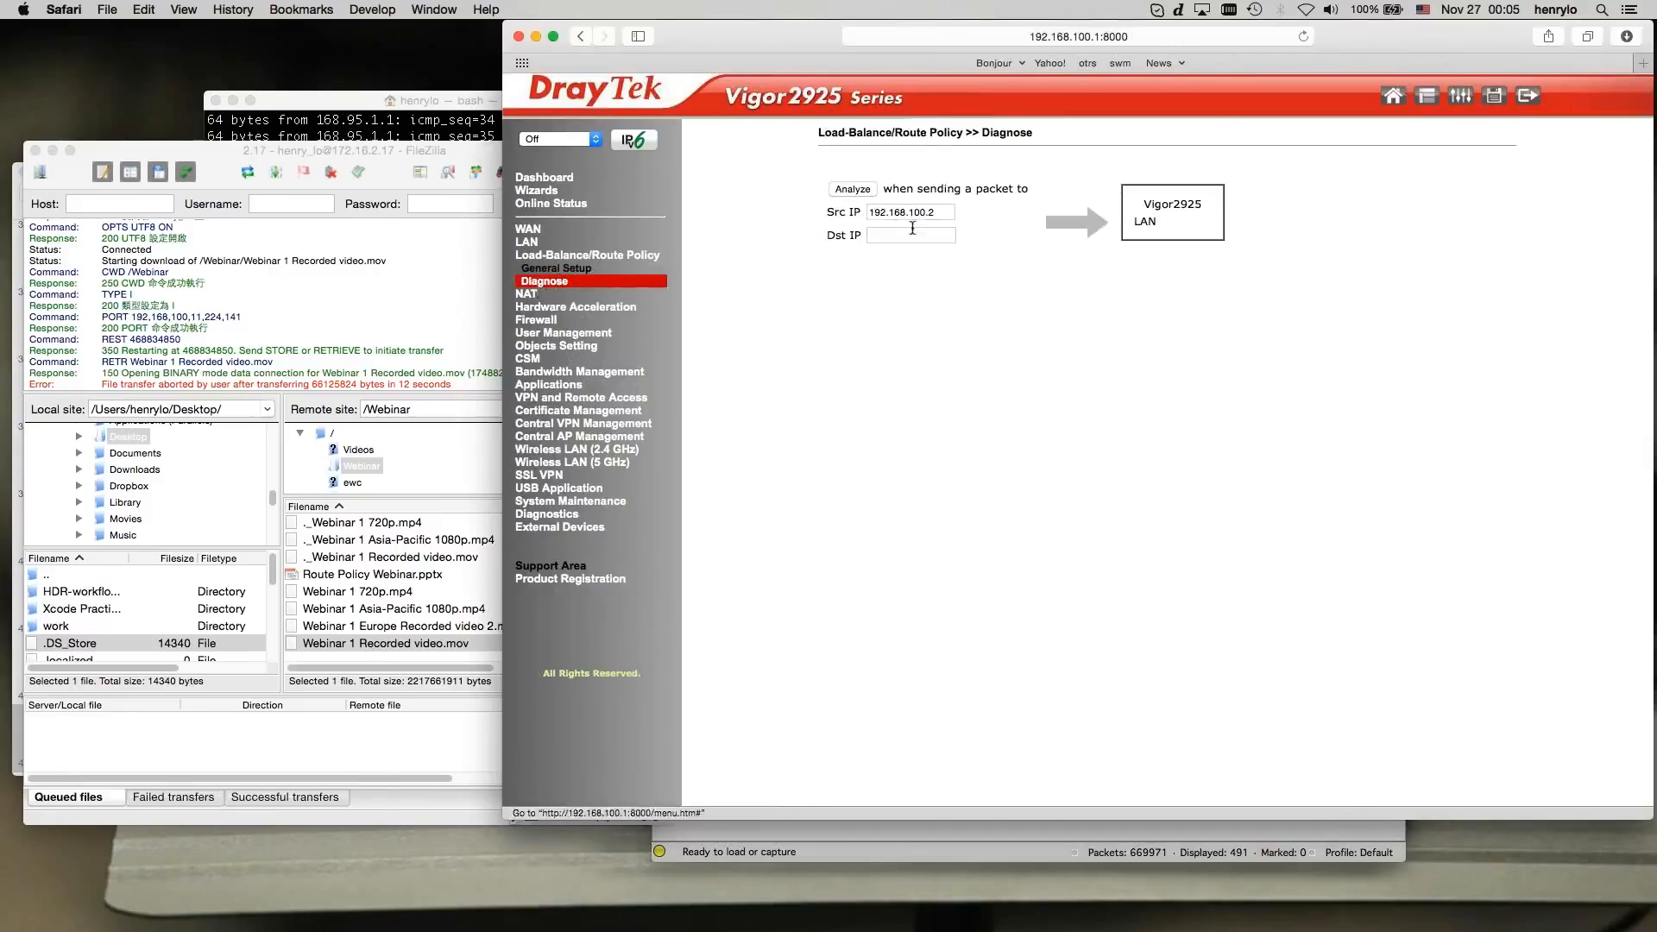
click(938, 212)
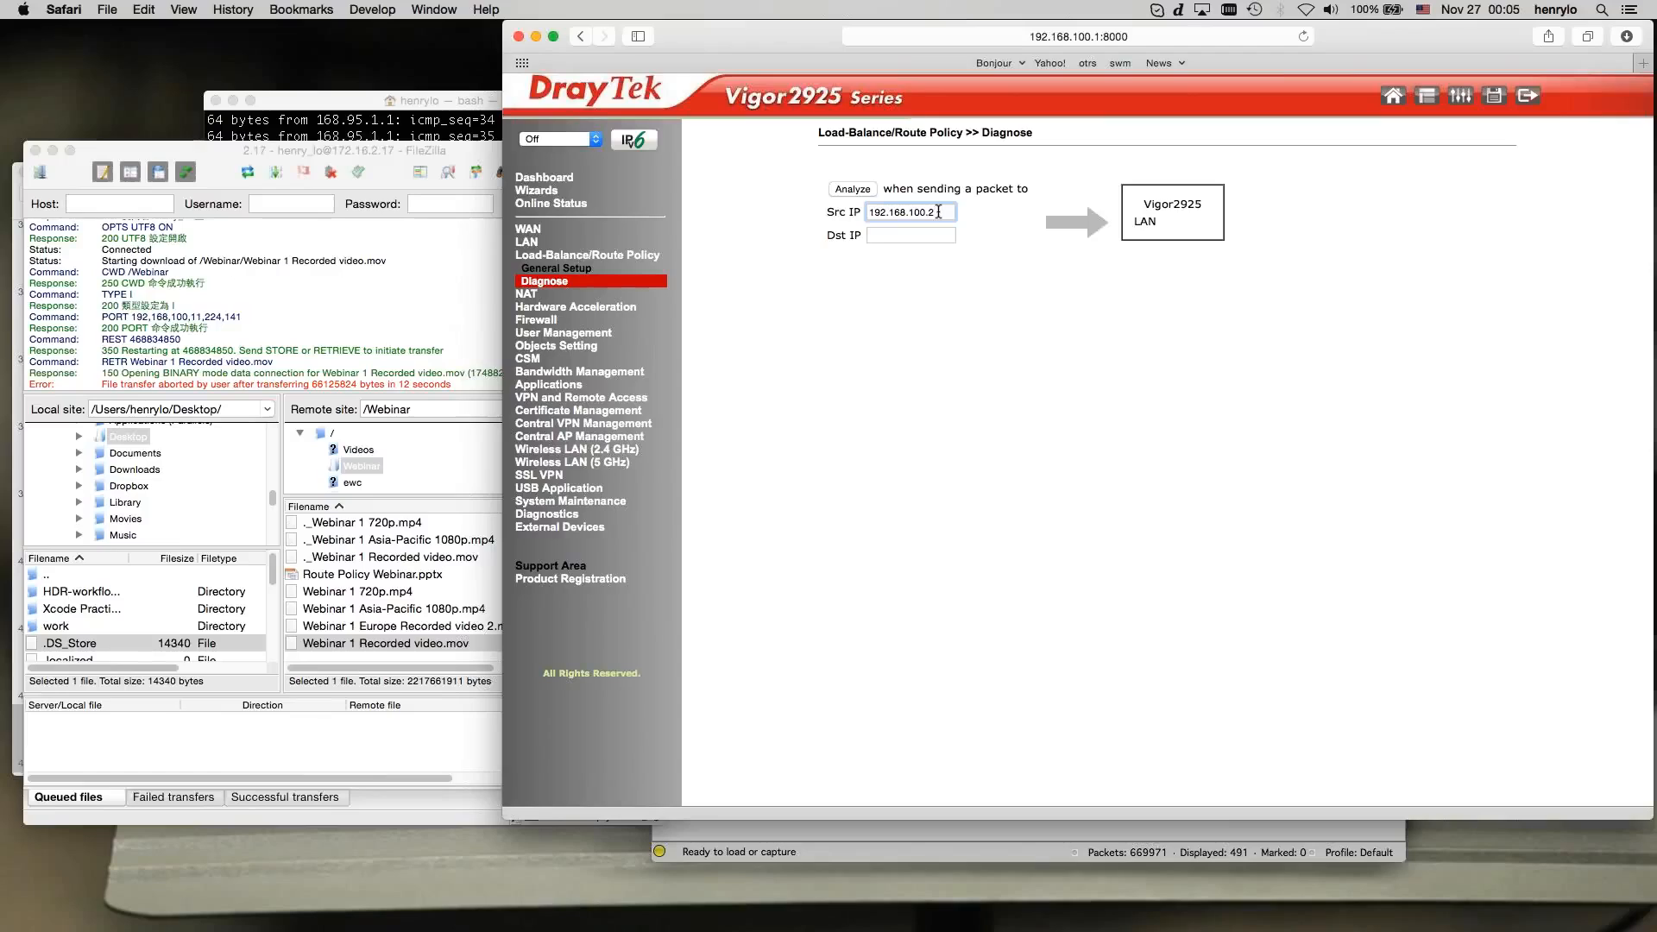
text(10)
click(925, 235)
click(925, 236)
text(8.8.8.8)
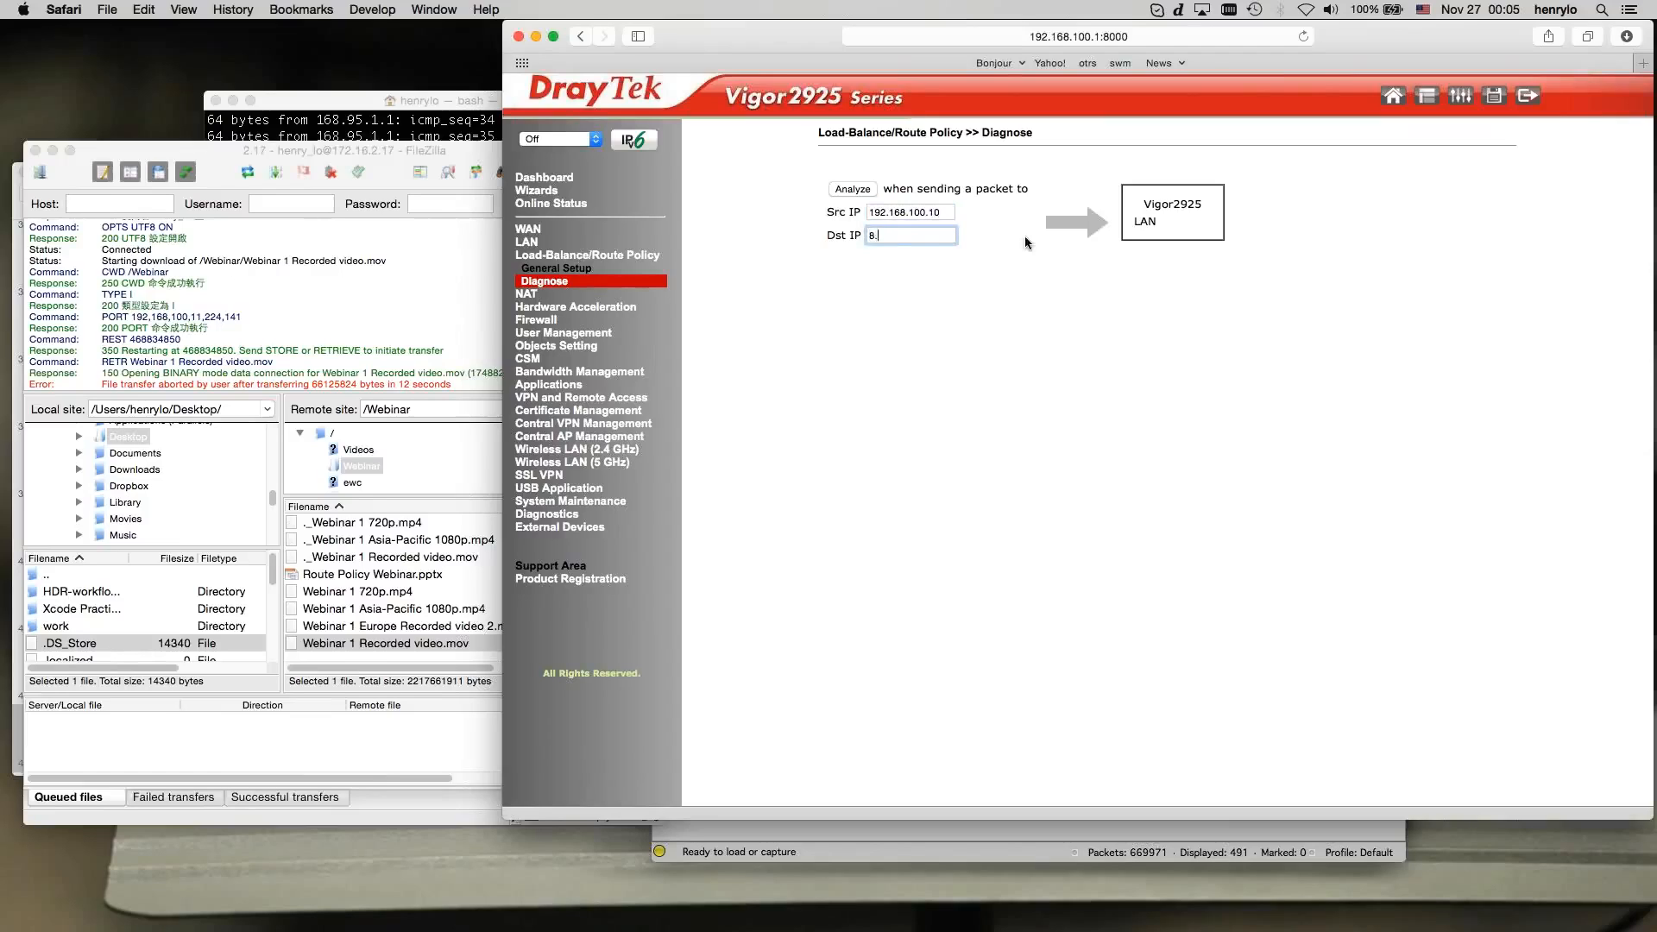
click(1149, 370)
click(857, 189)
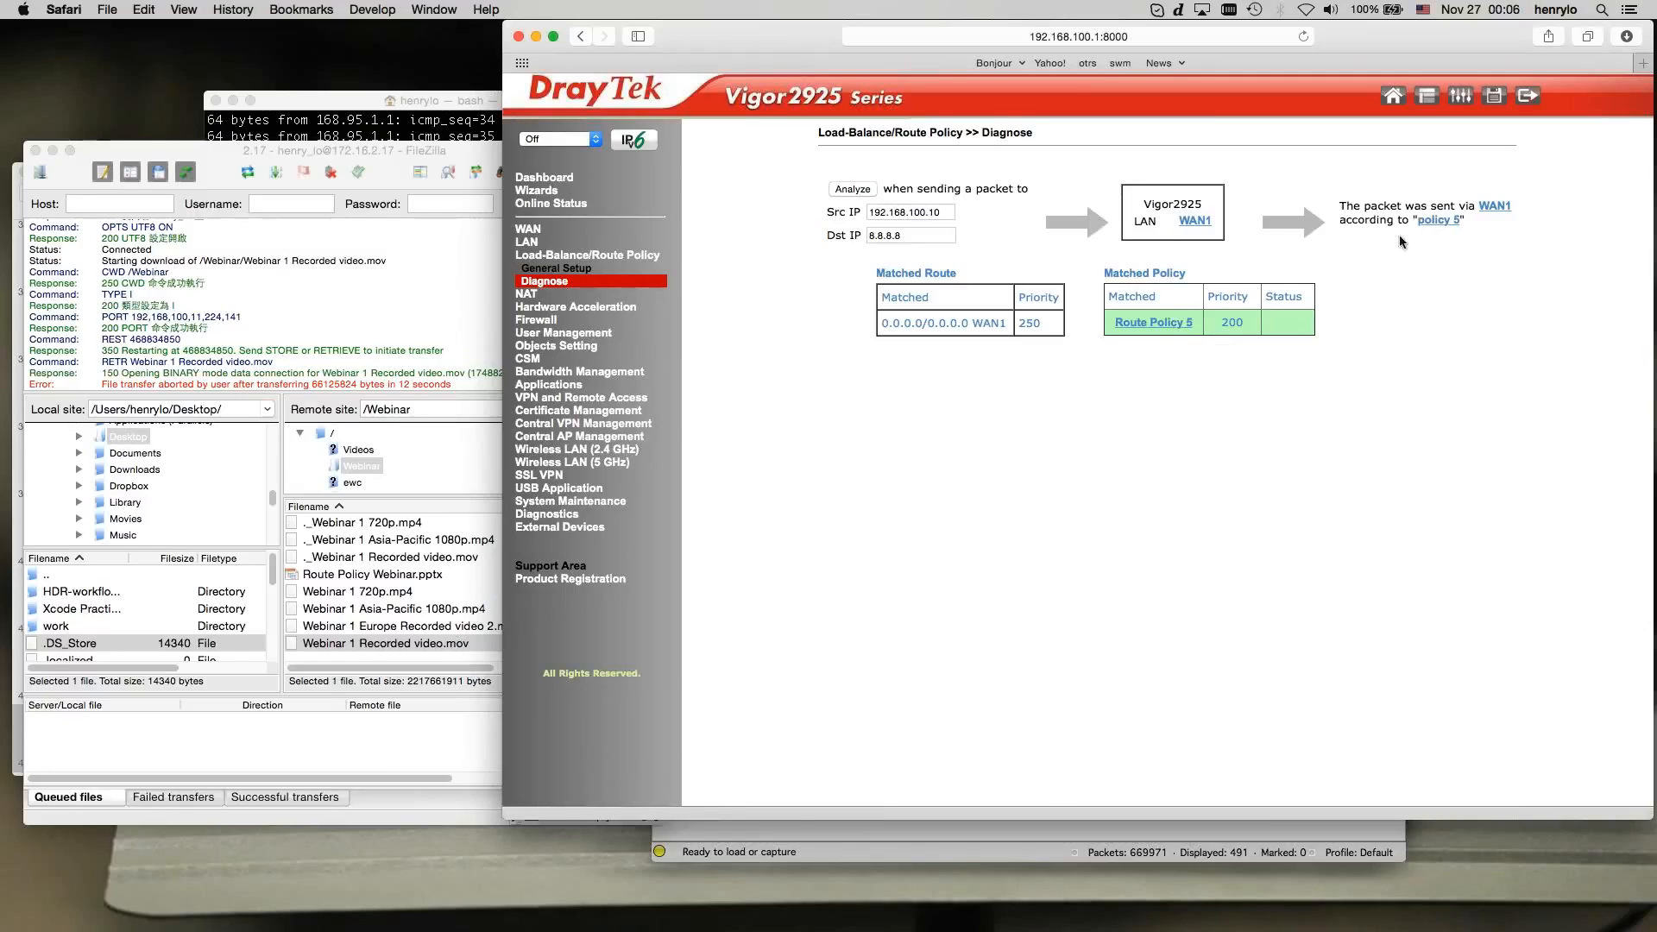
- Enable rules 1 and 6 in the route policy list and analyze the packet path from 192.168.100.10 to 8.8.8.8 again
click(1177, 328)
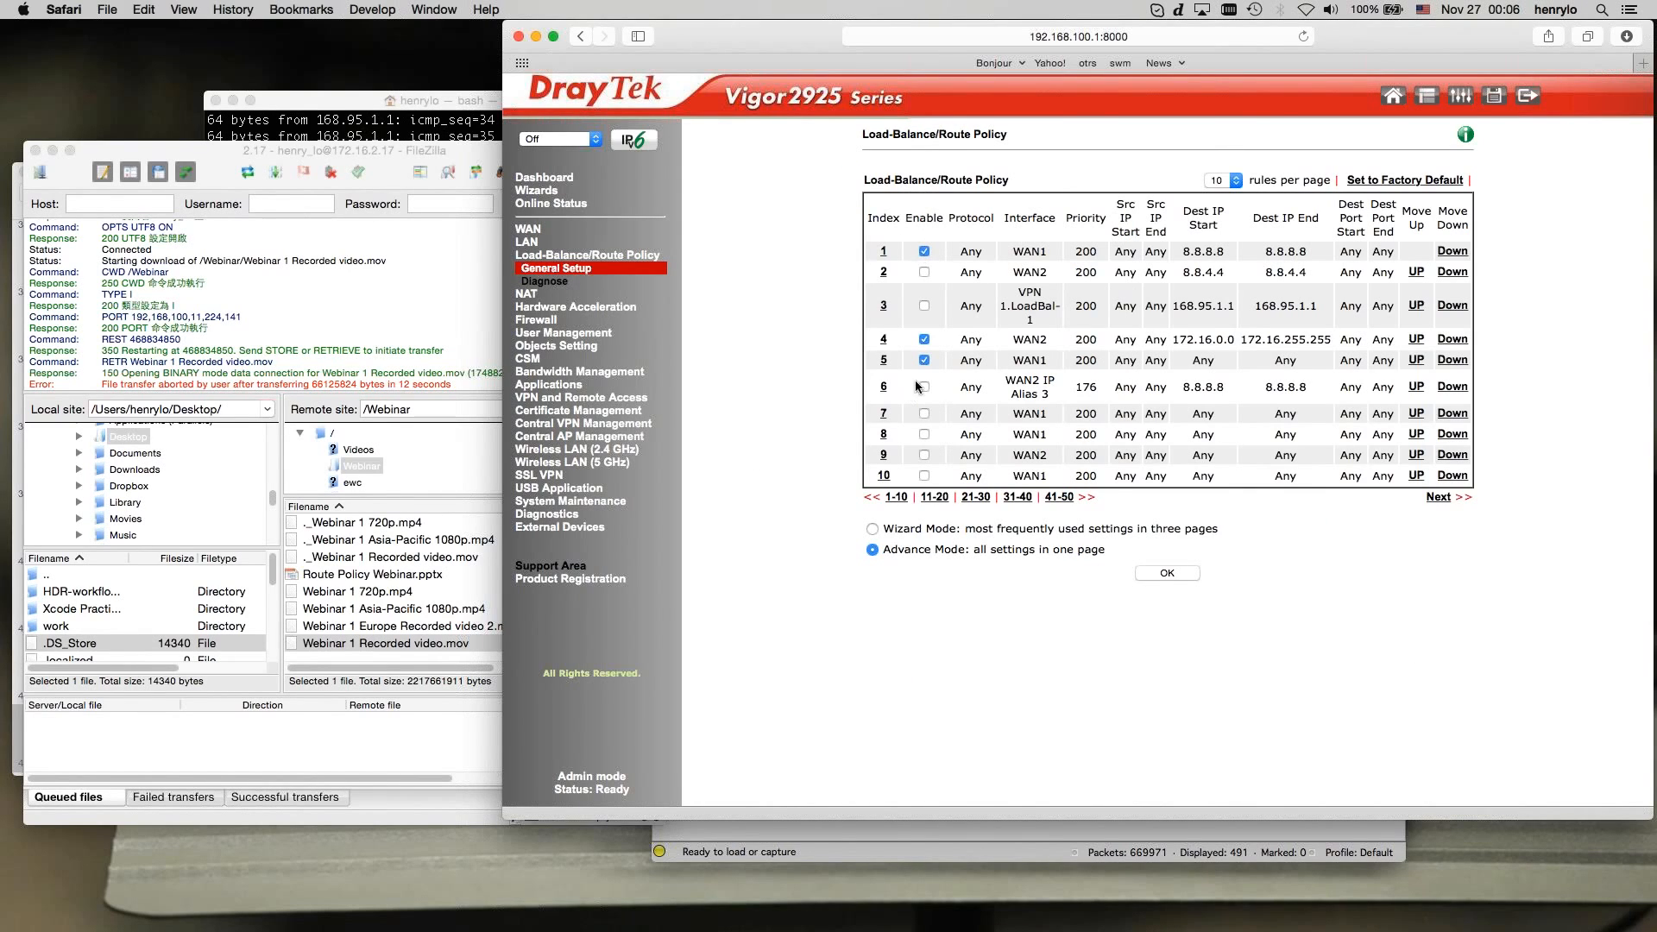
click(925, 387)
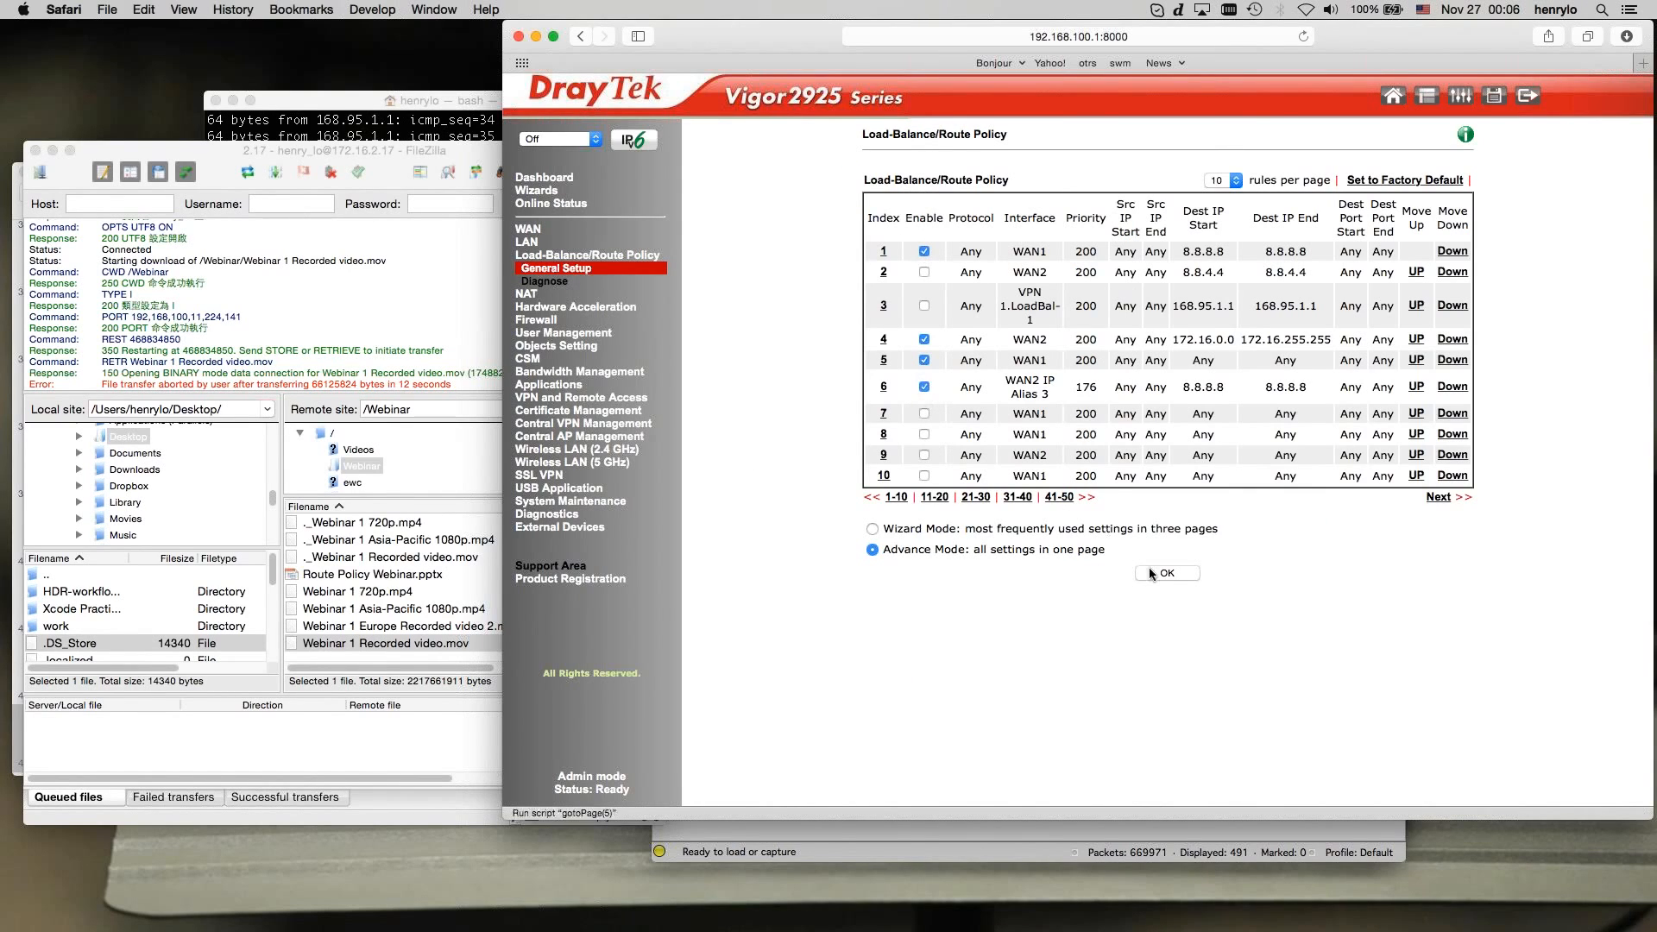
click(561, 280)
click(897, 236)
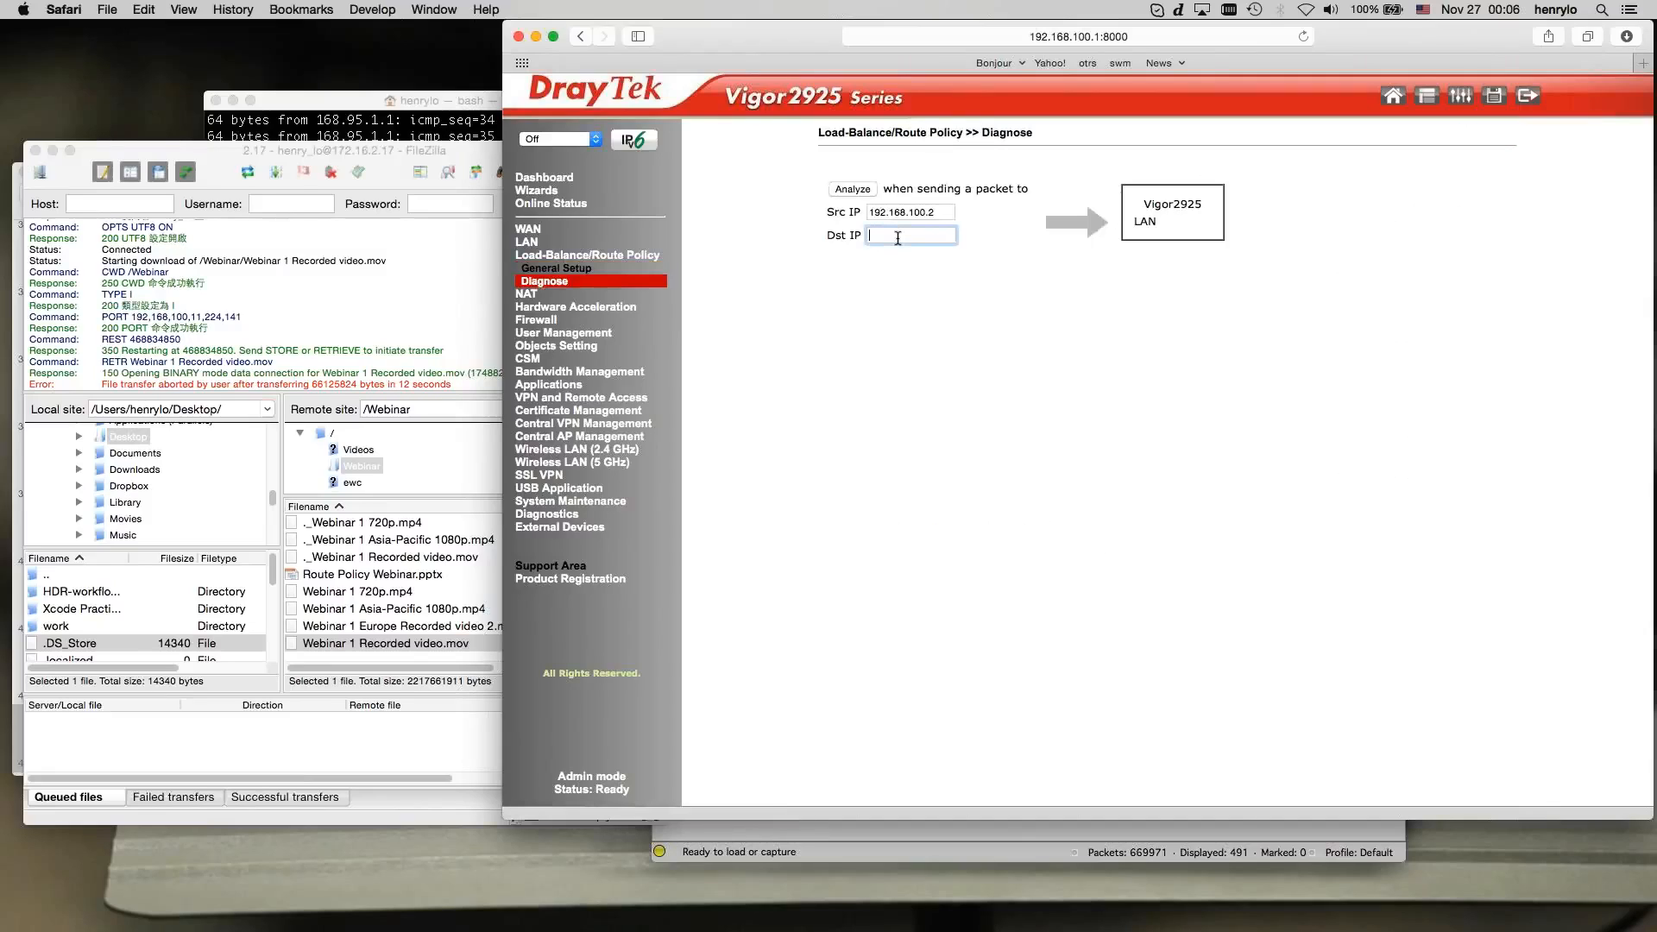
text(8.8.8.8)
click(940, 209)
text(10)
click(852, 189)
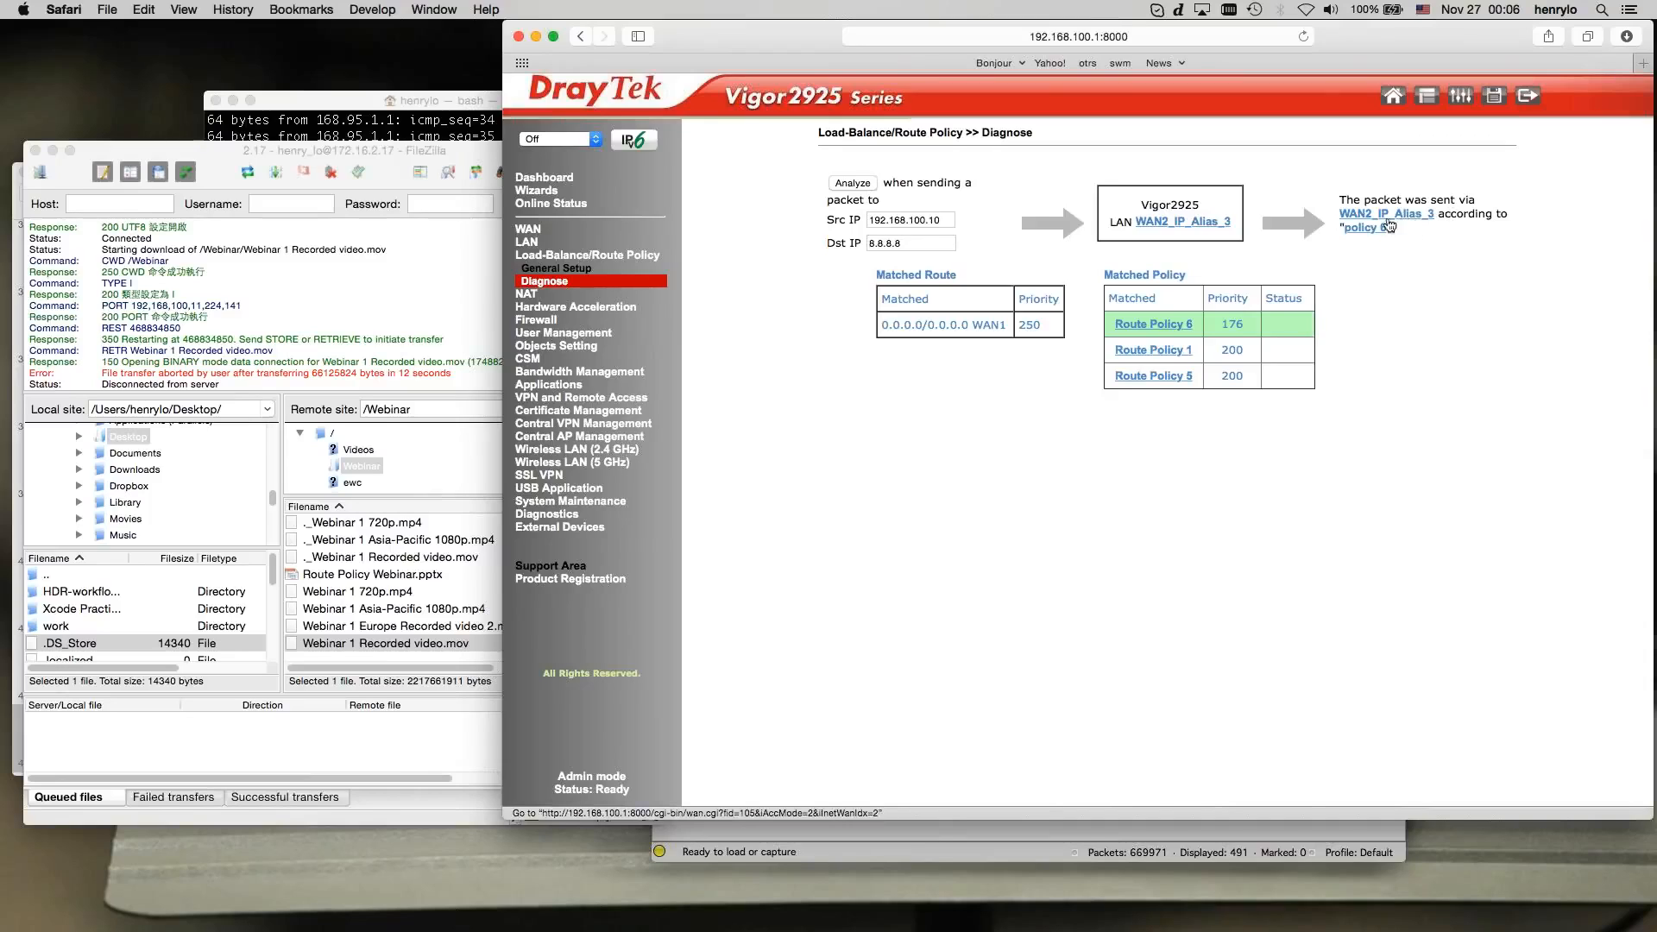
- Open matched Route Policy 6, examine its criteria, WAN2 alias address and priority, and run the diagnosis from within the rule
click(1162, 325)
click(1263, 545)
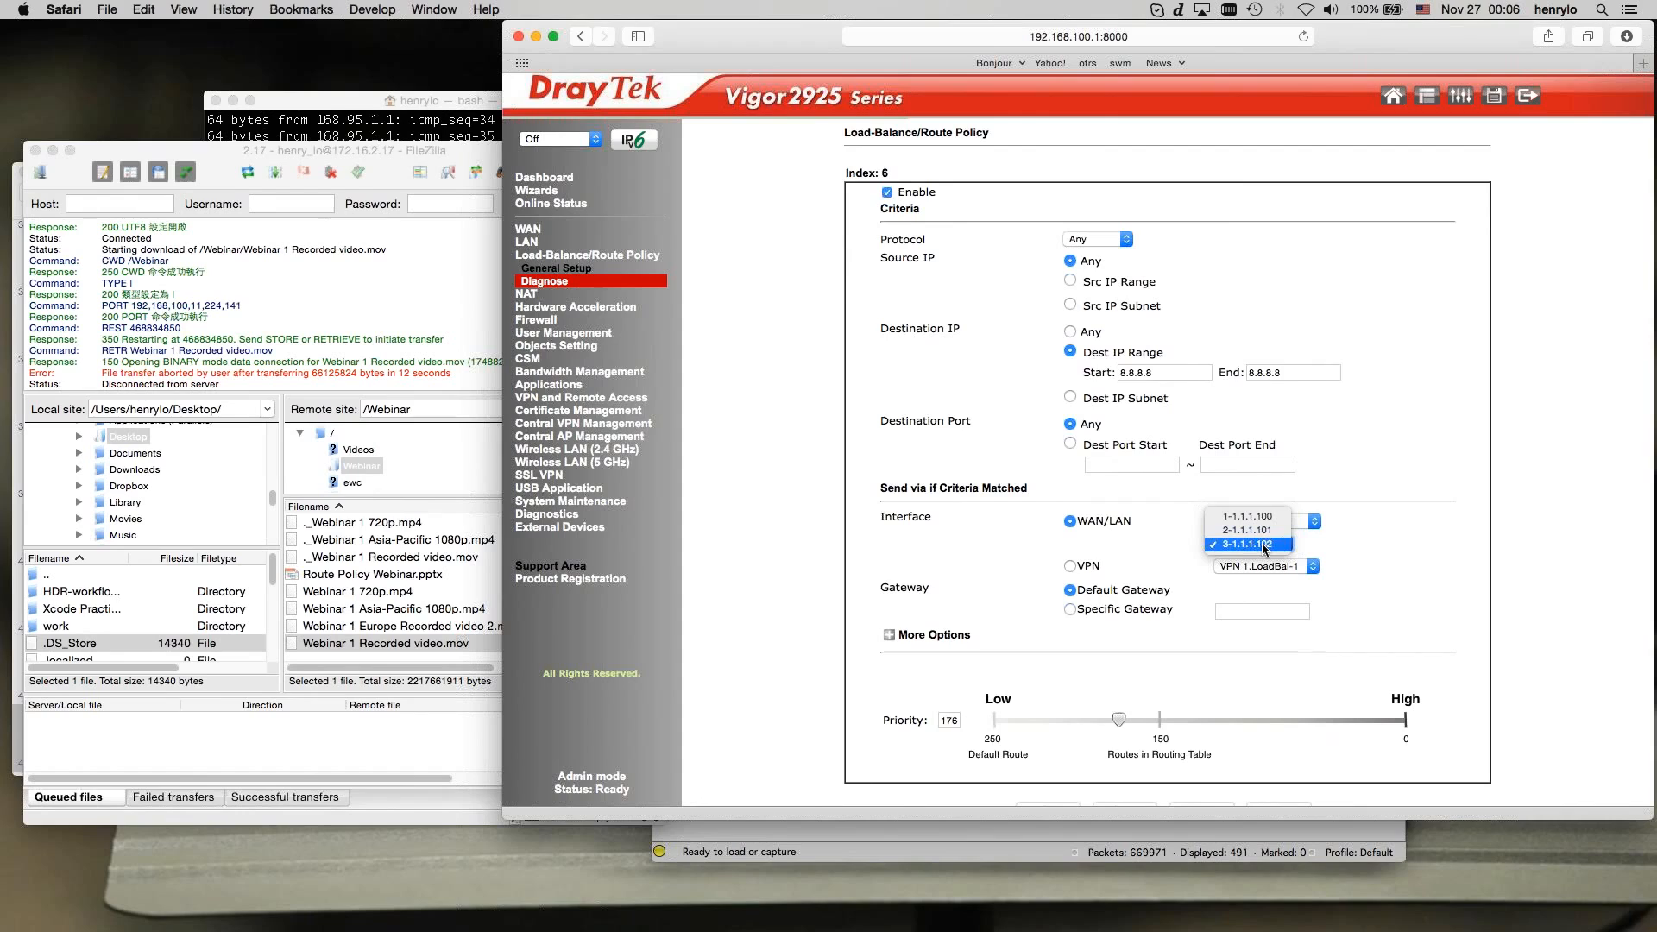
click(1263, 545)
scroll(1426, 545, down, 3)
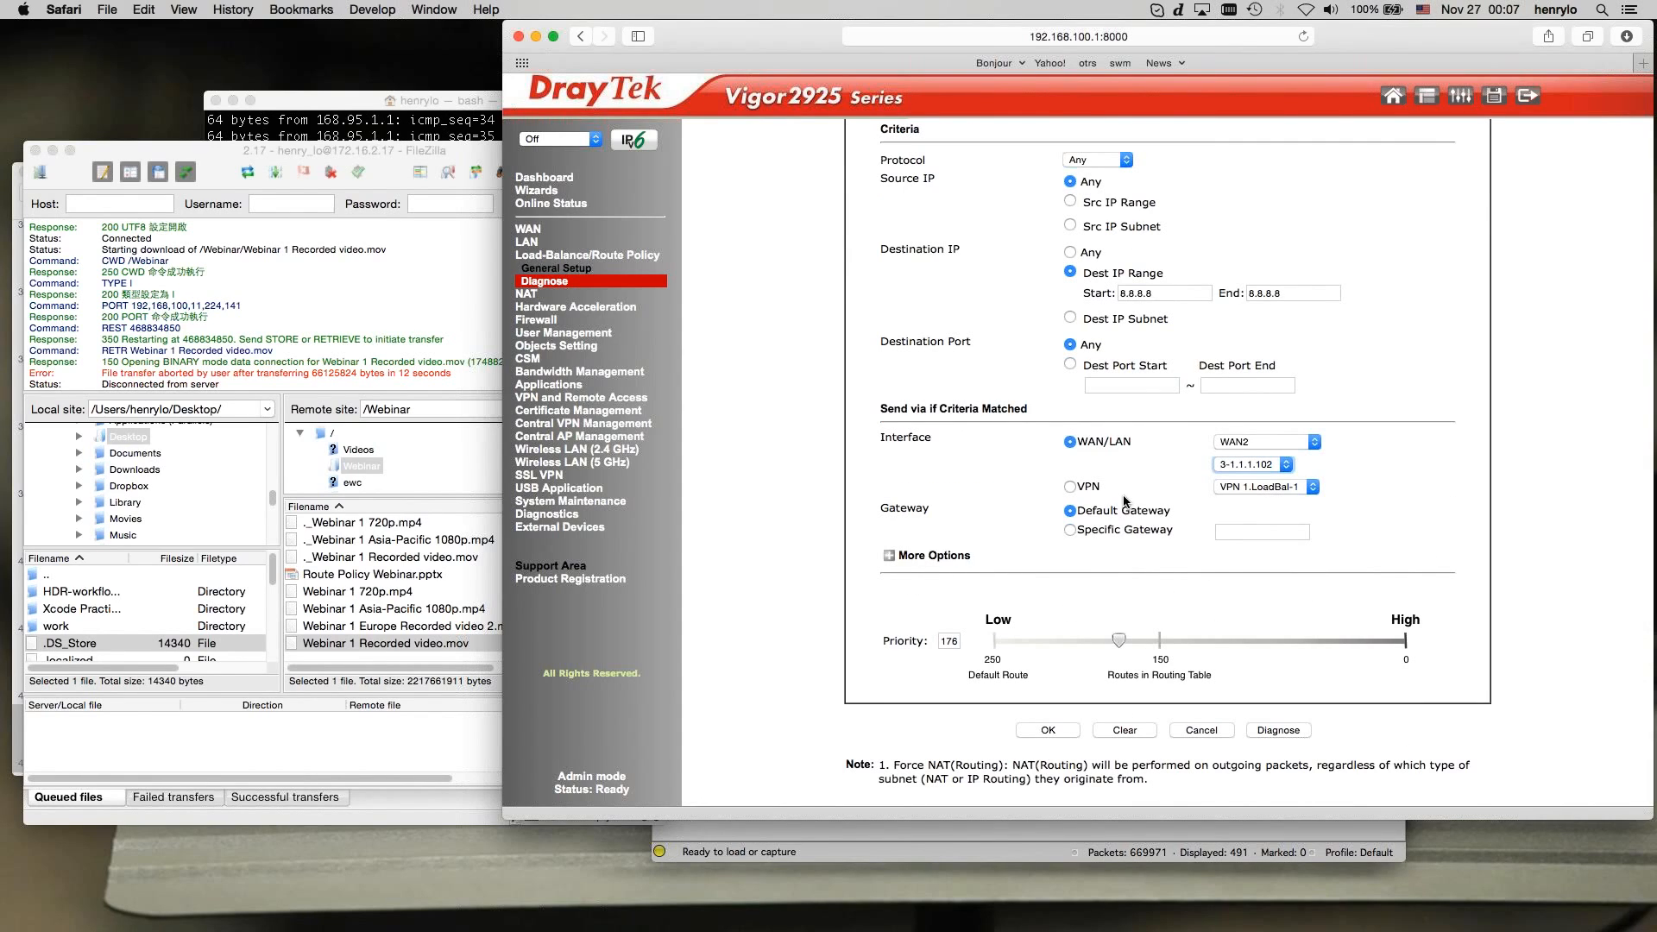
scroll(977, 476, up, 3)
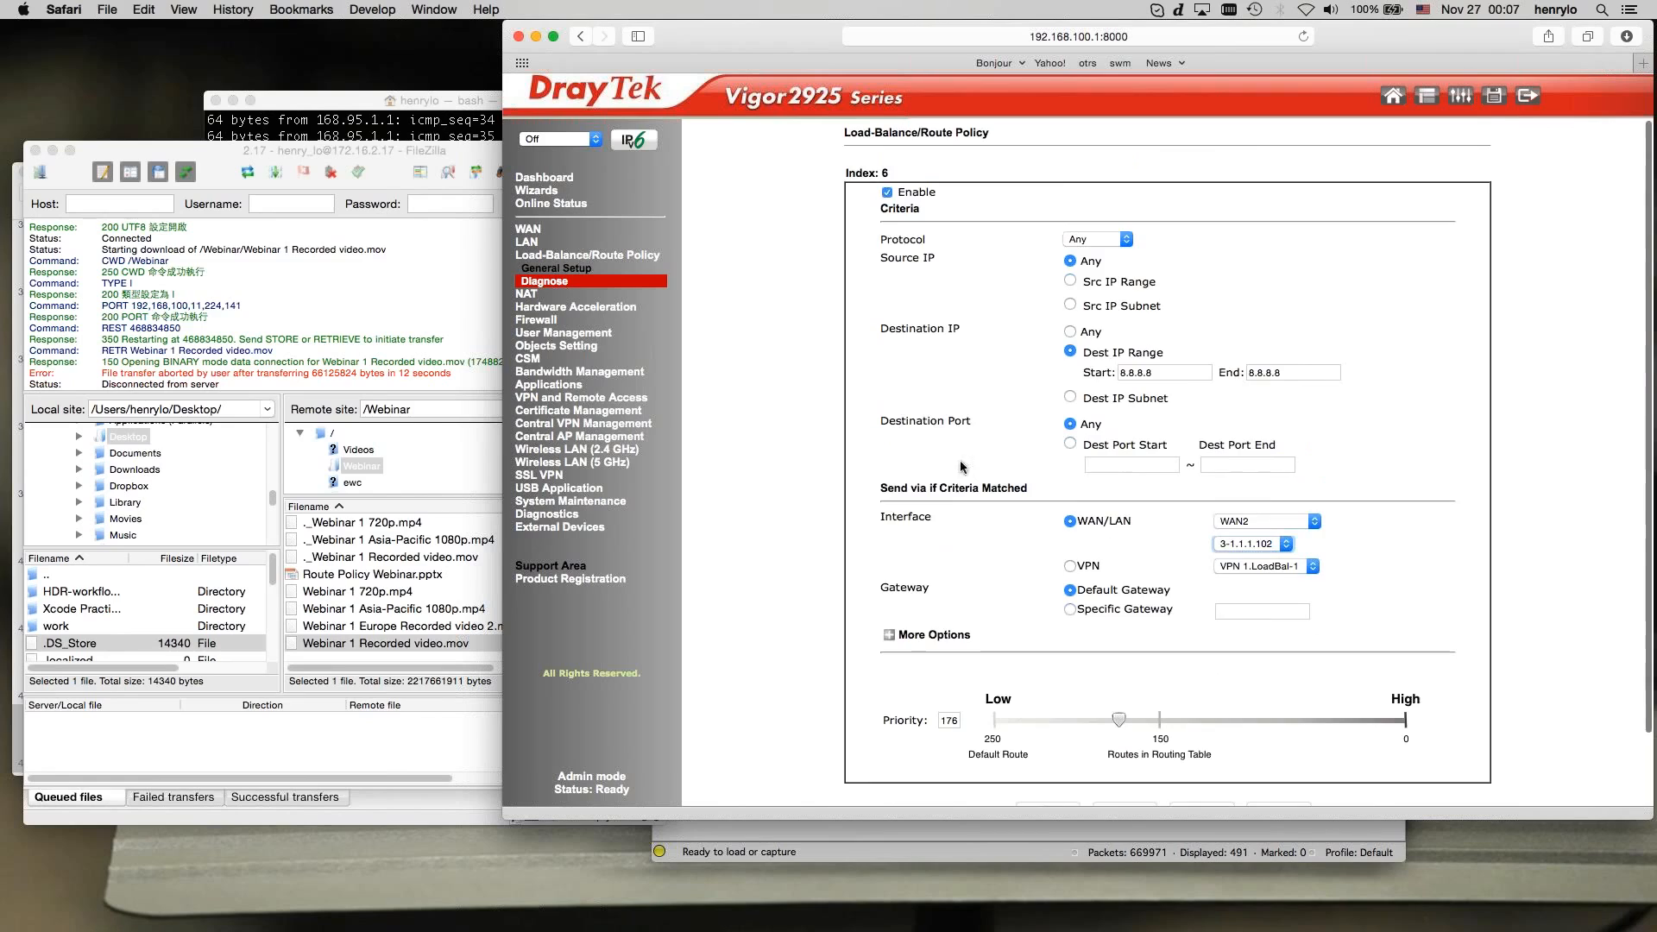
scroll(981, 484, down, 3)
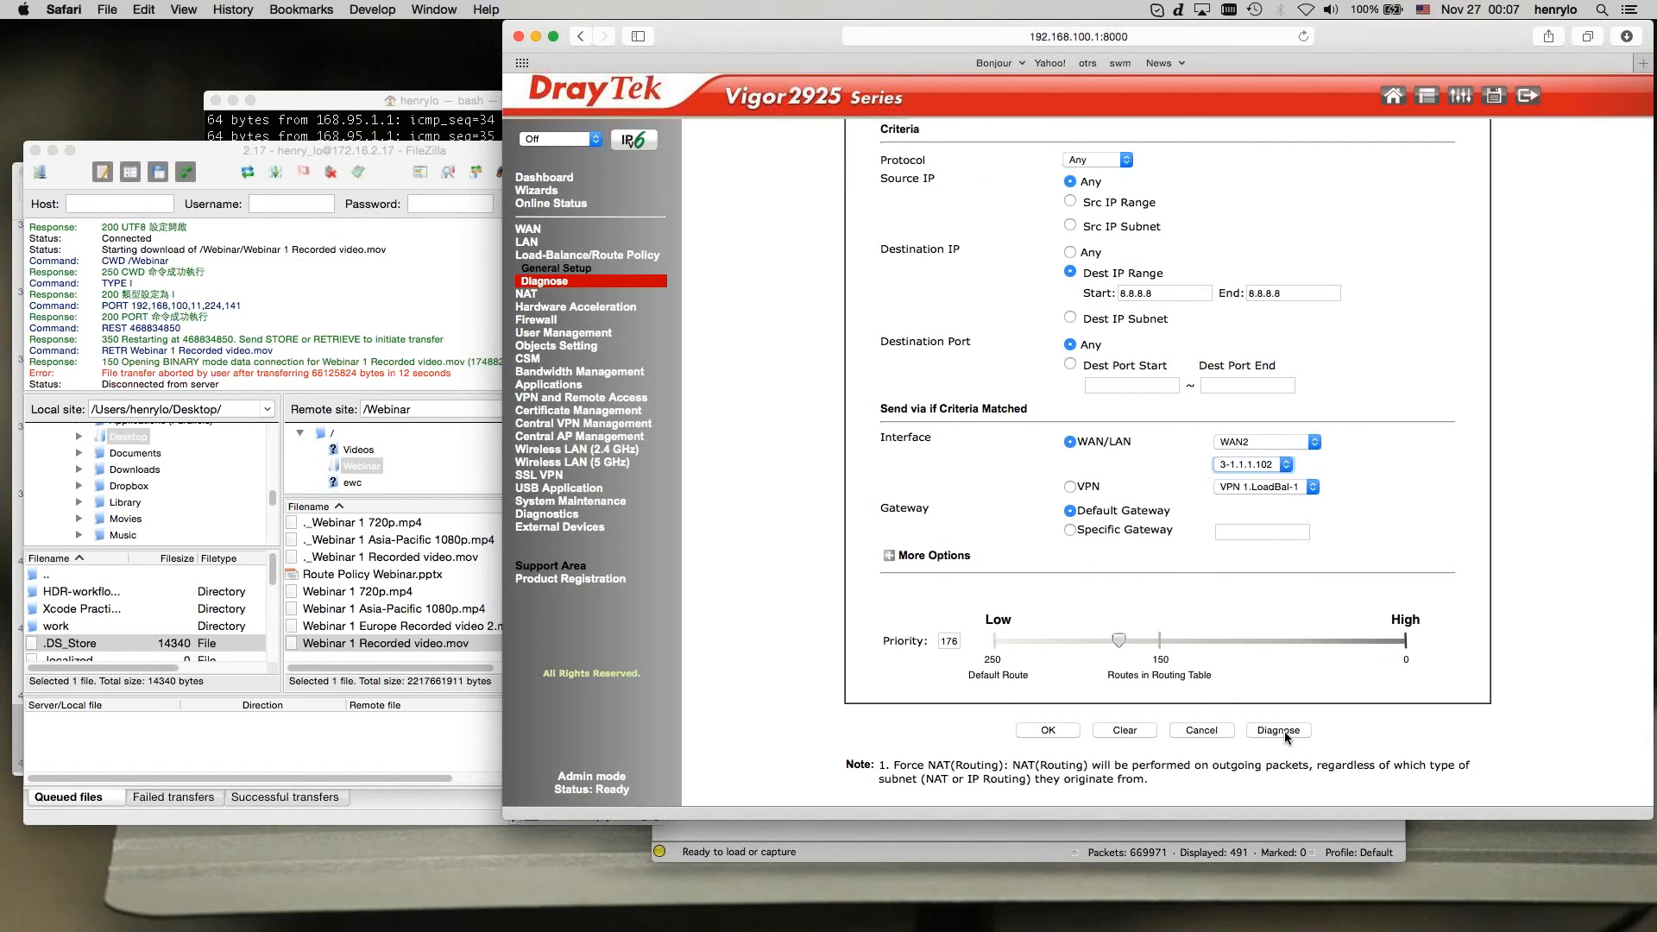
scroll(1166, 395, up, 3)
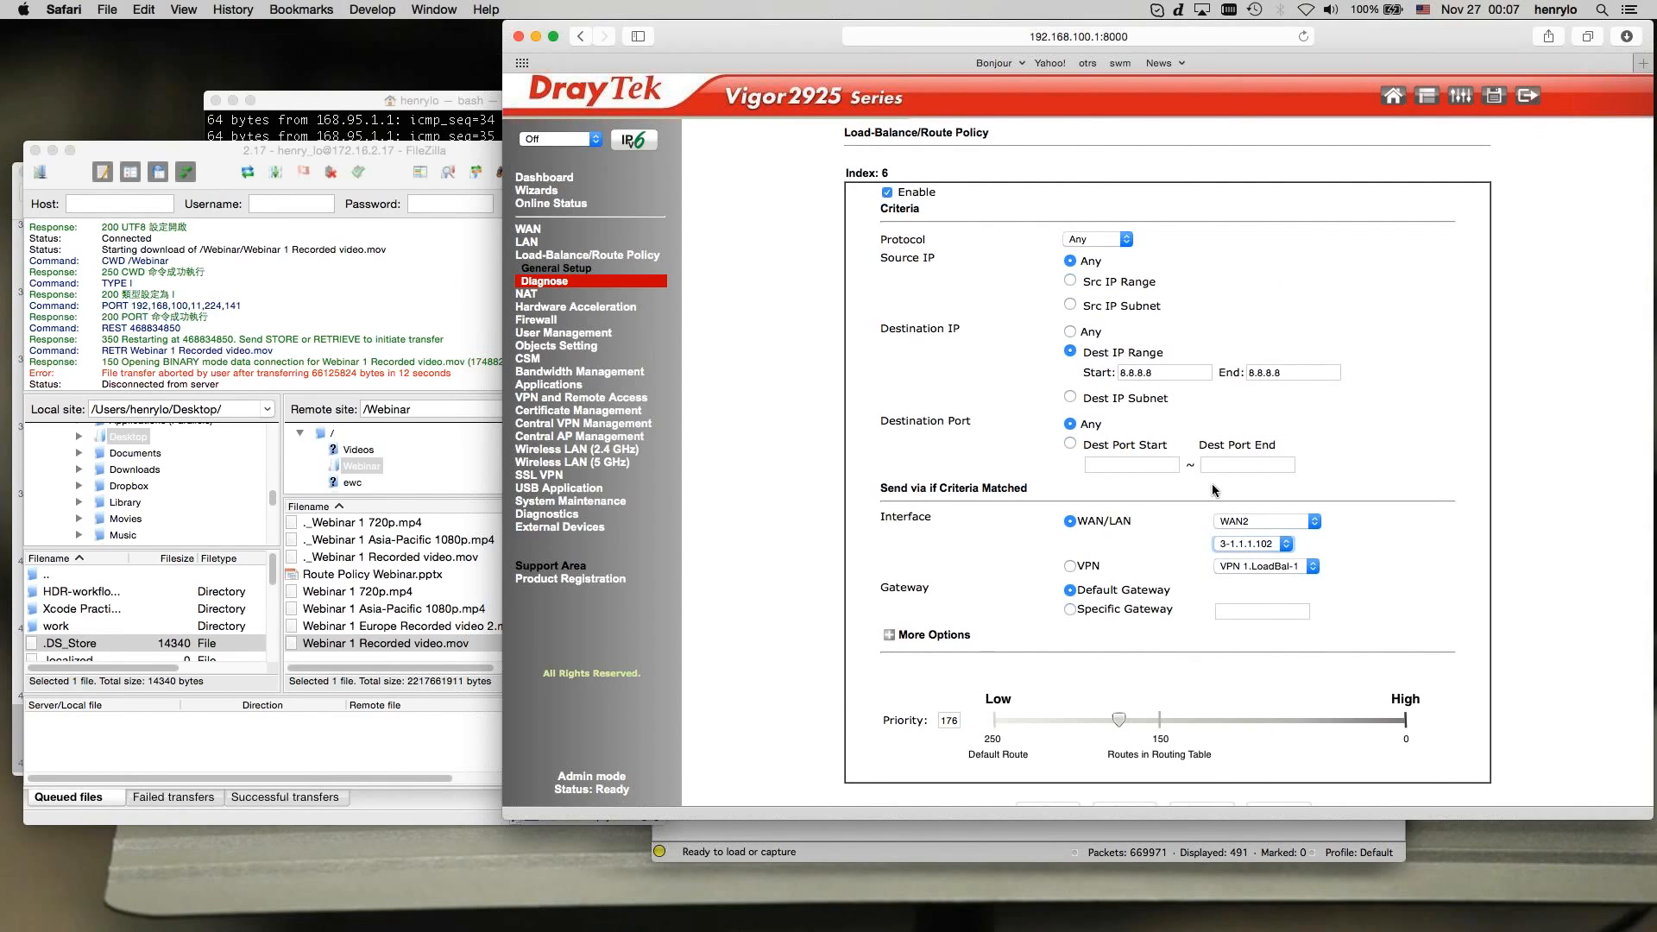
scroll(1220, 510, down, 3)
click(1278, 731)
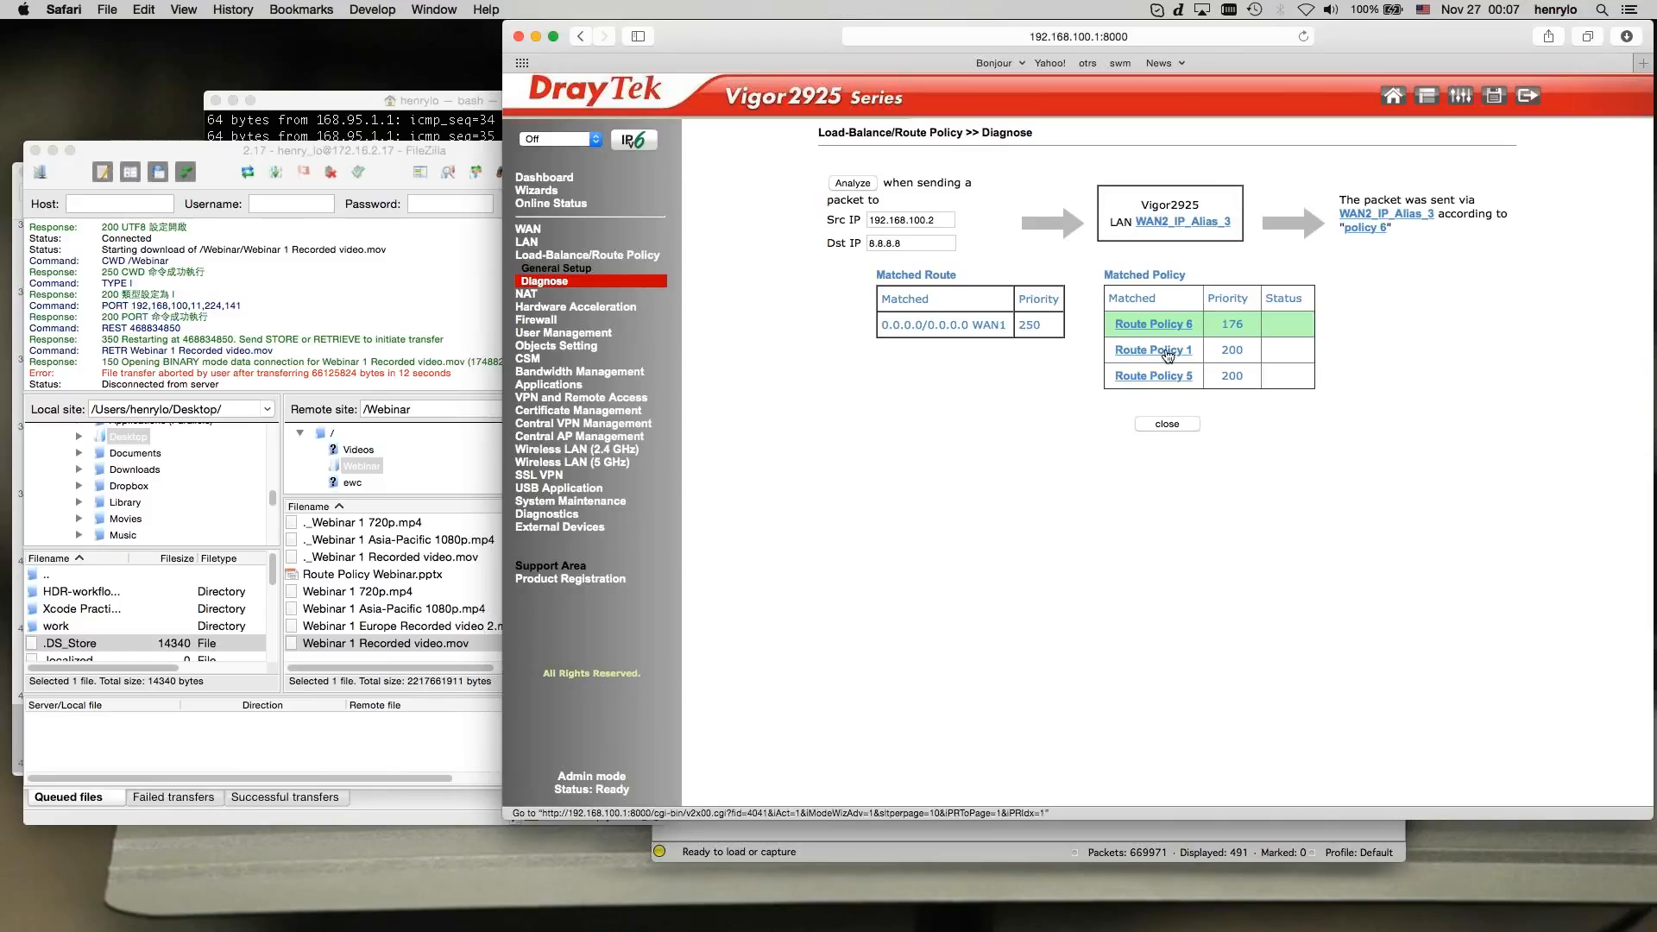
- Open matched Route Policy 5, raise its priority to 166 and save the rule
click(1162, 377)
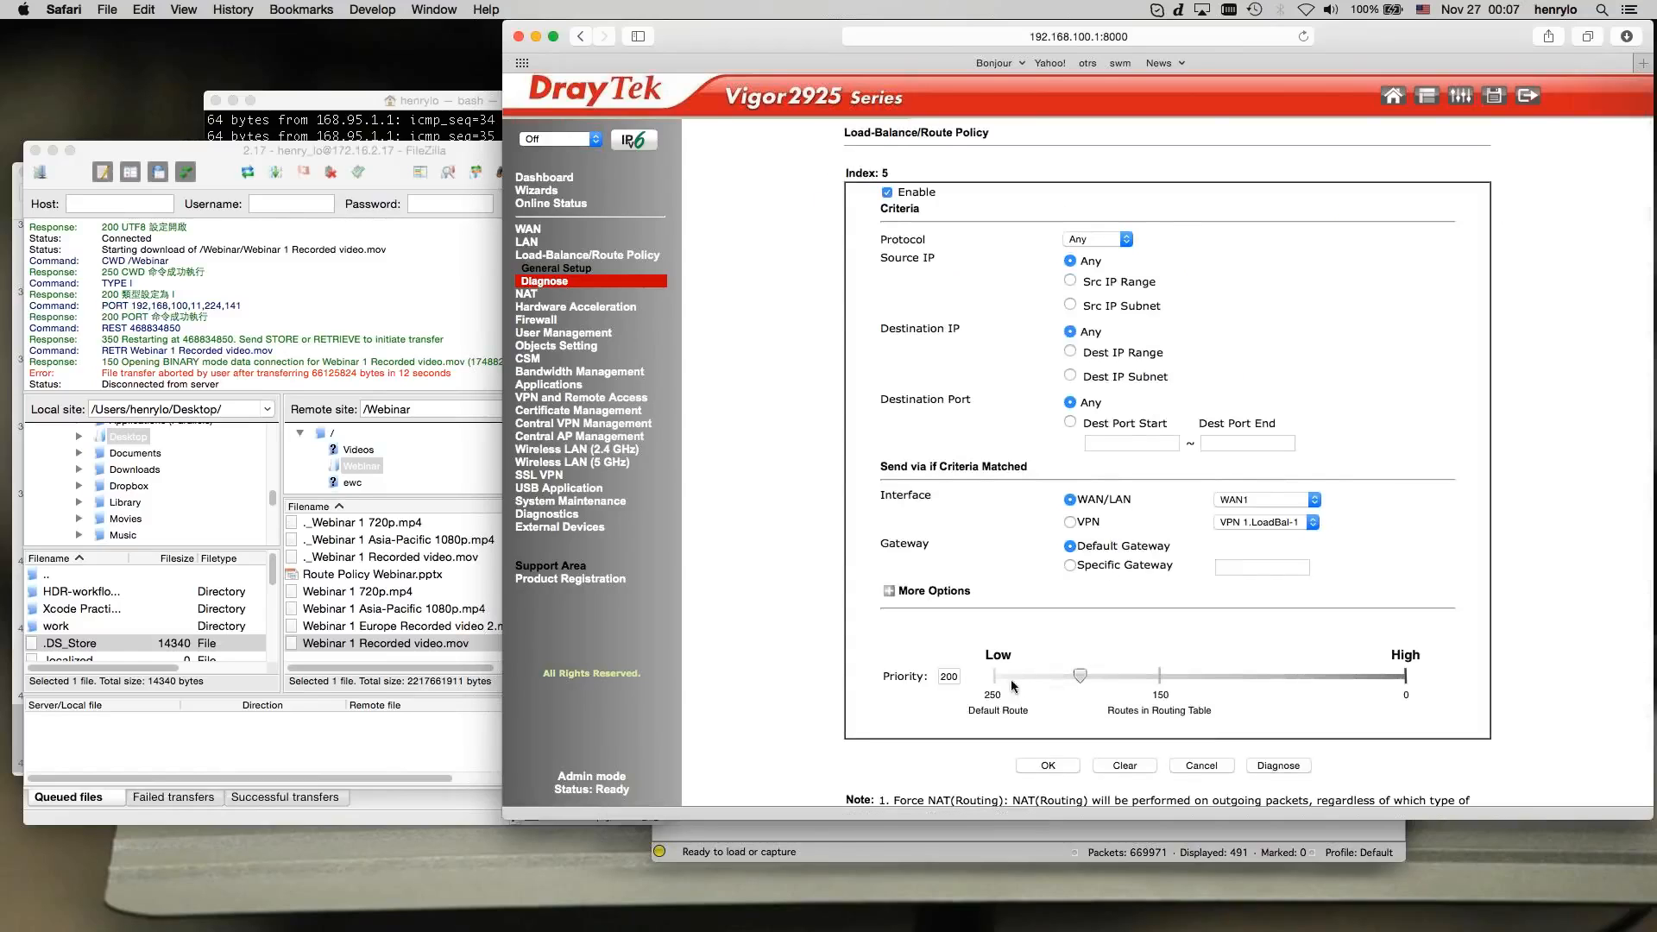
drag(1078, 679, 1135, 678)
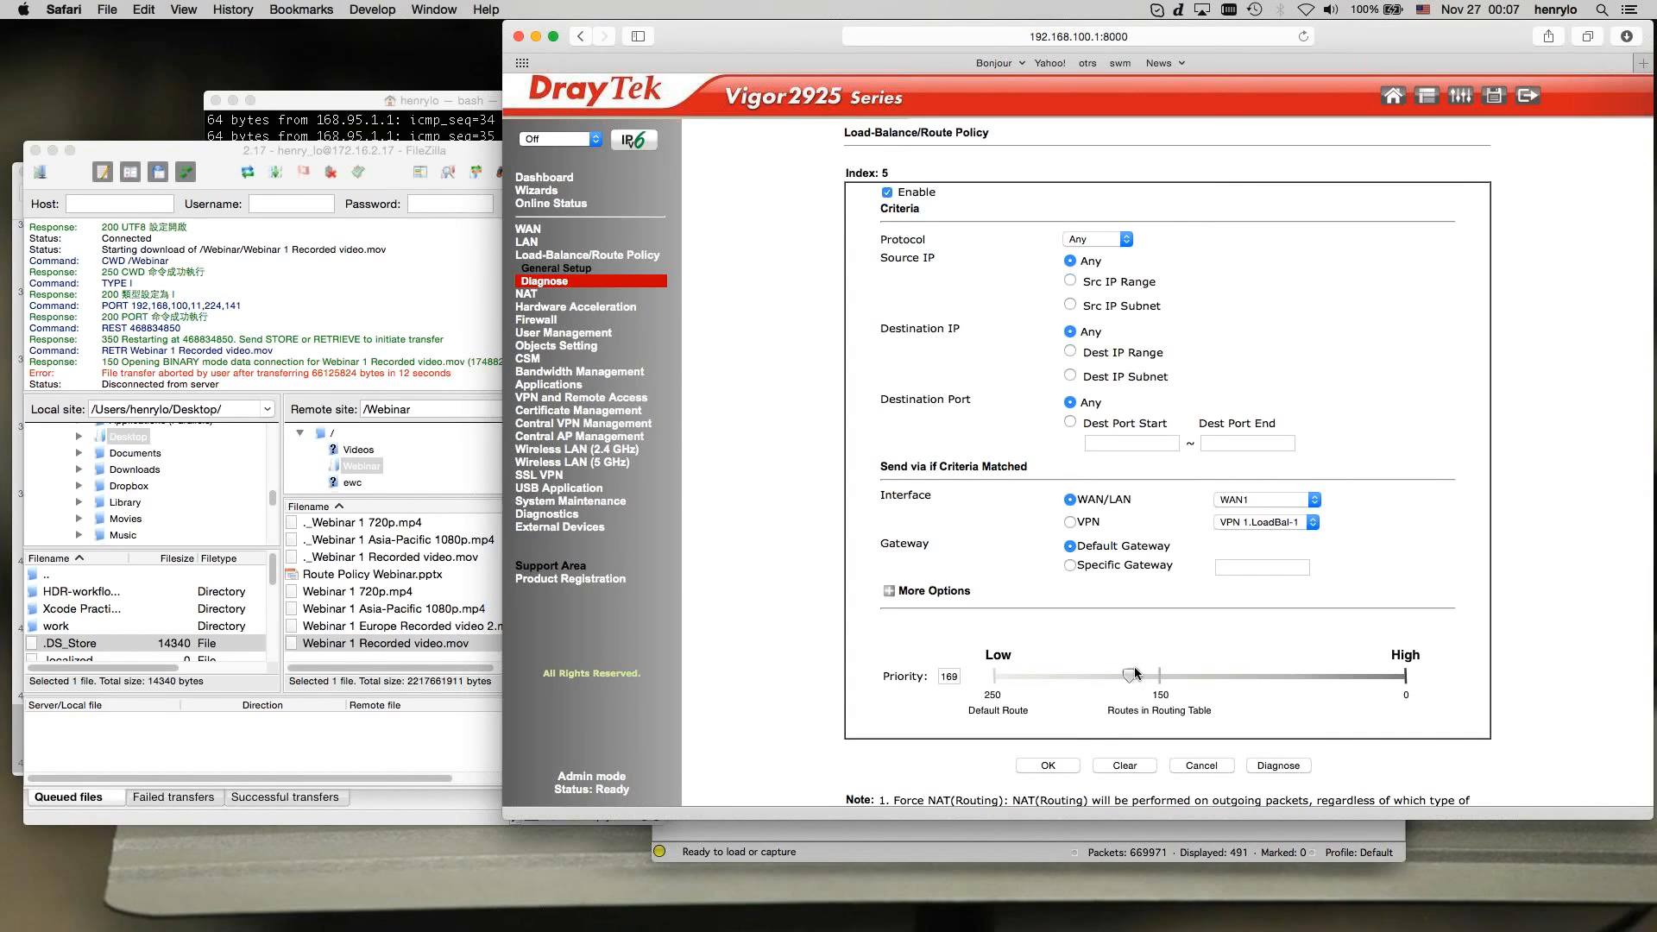
click(1060, 763)
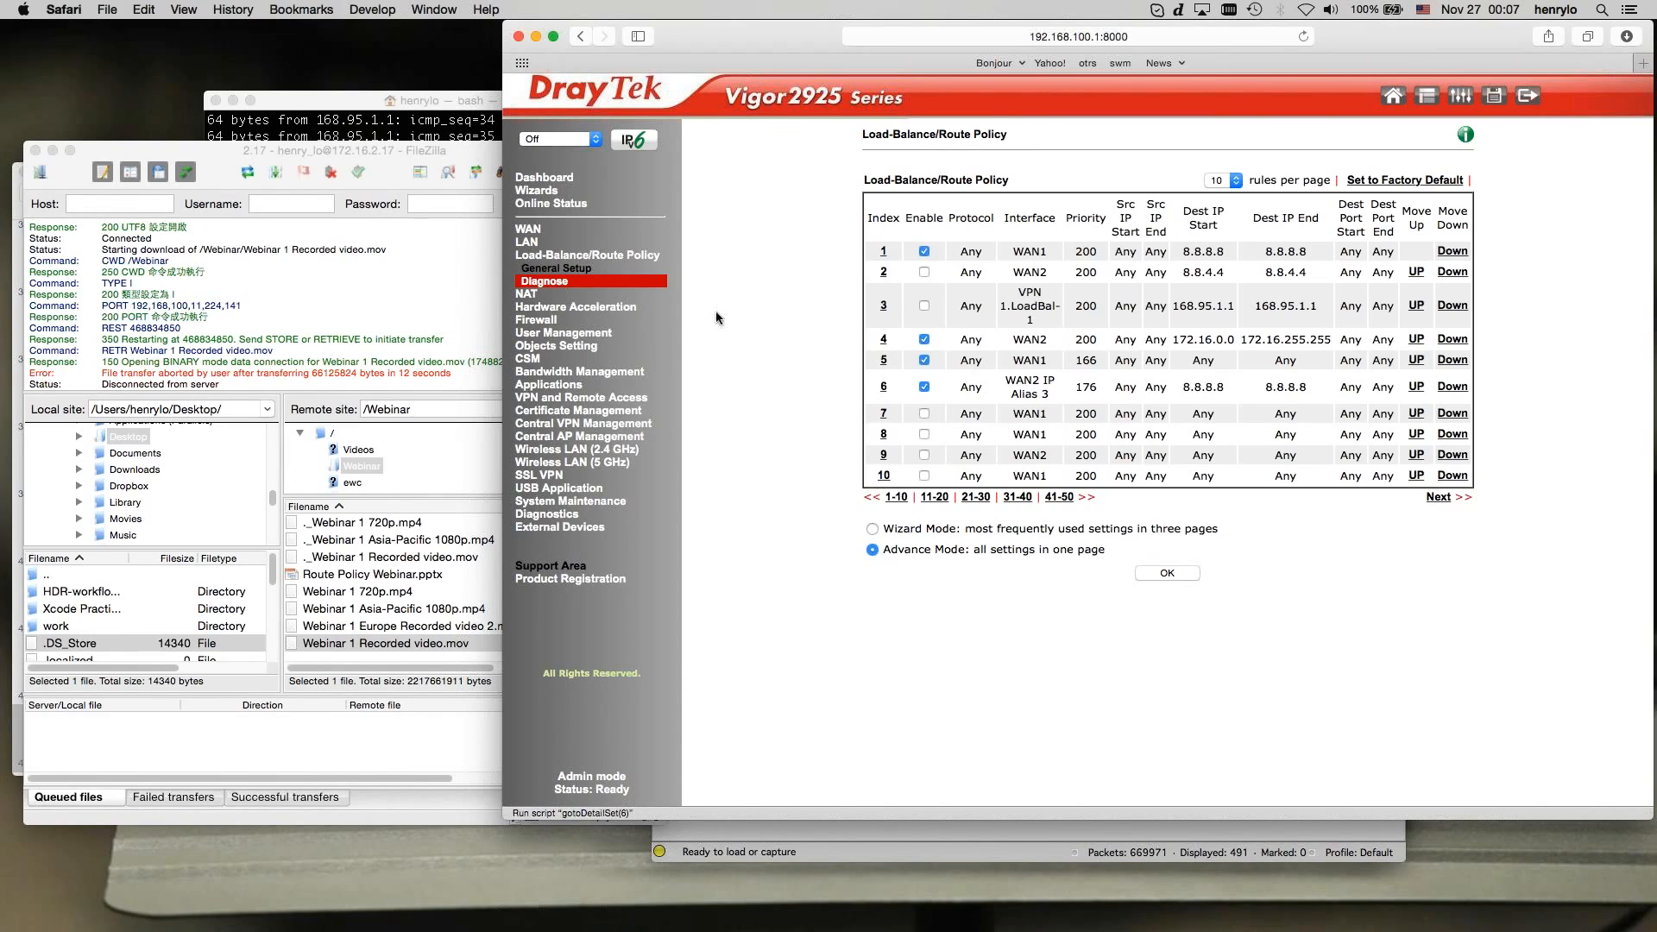
- Run the route policy diagnosis for a packet from source 192.168.100.2 to destination 8.8.8.8
click(544, 283)
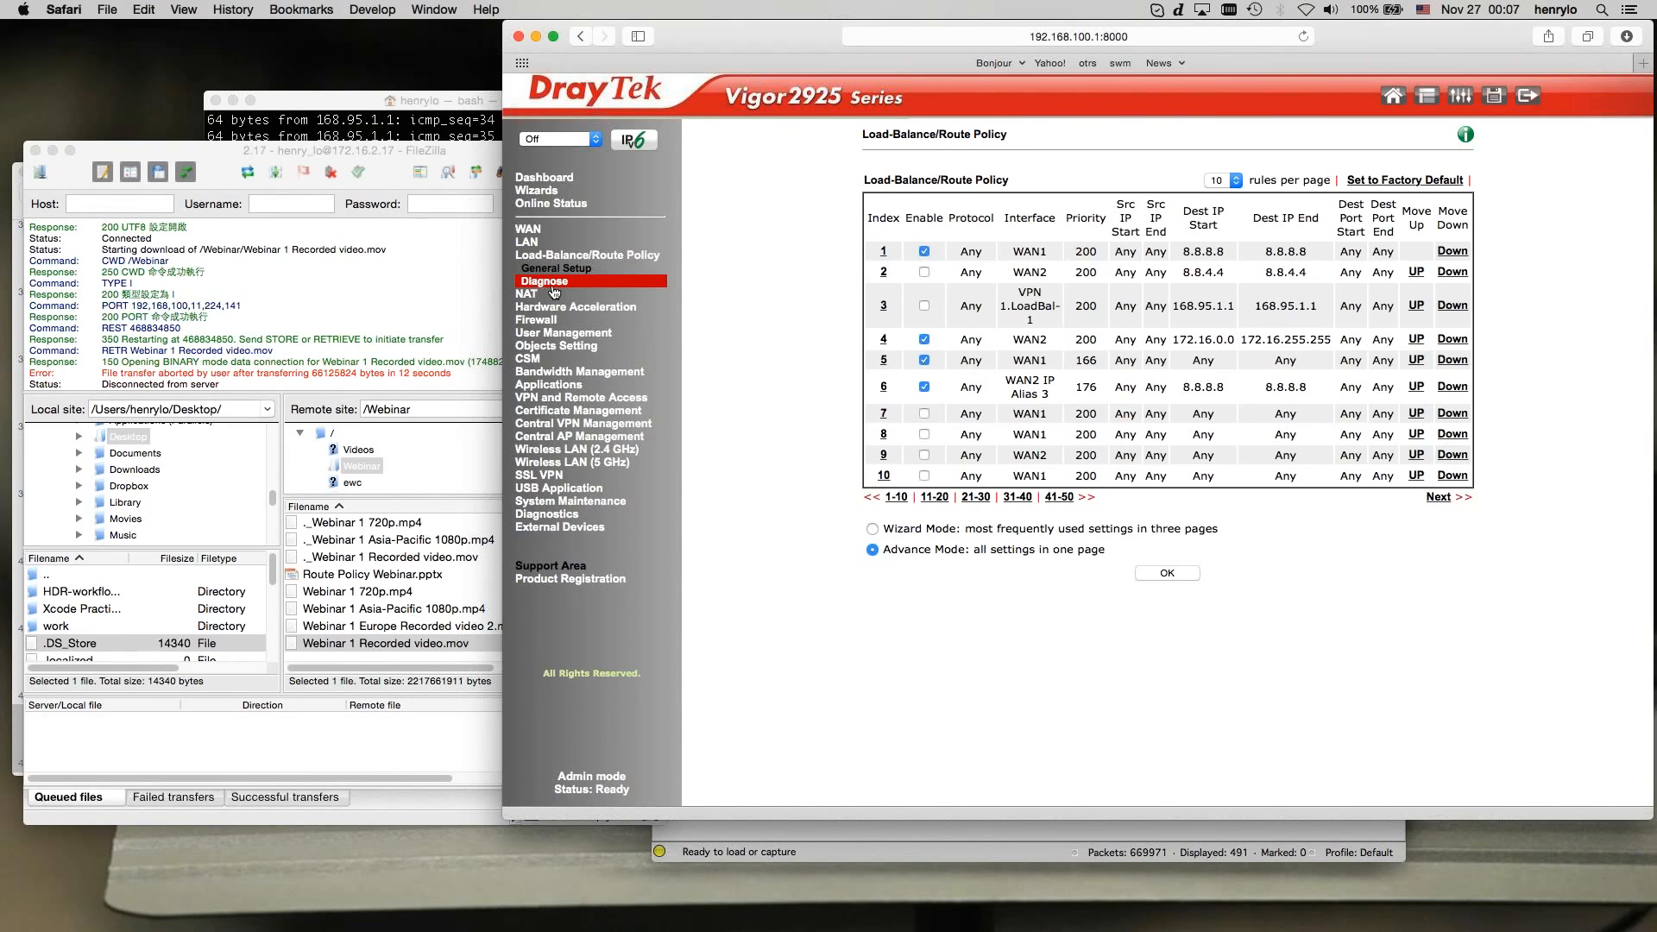
click(910, 234)
text(8.8.)
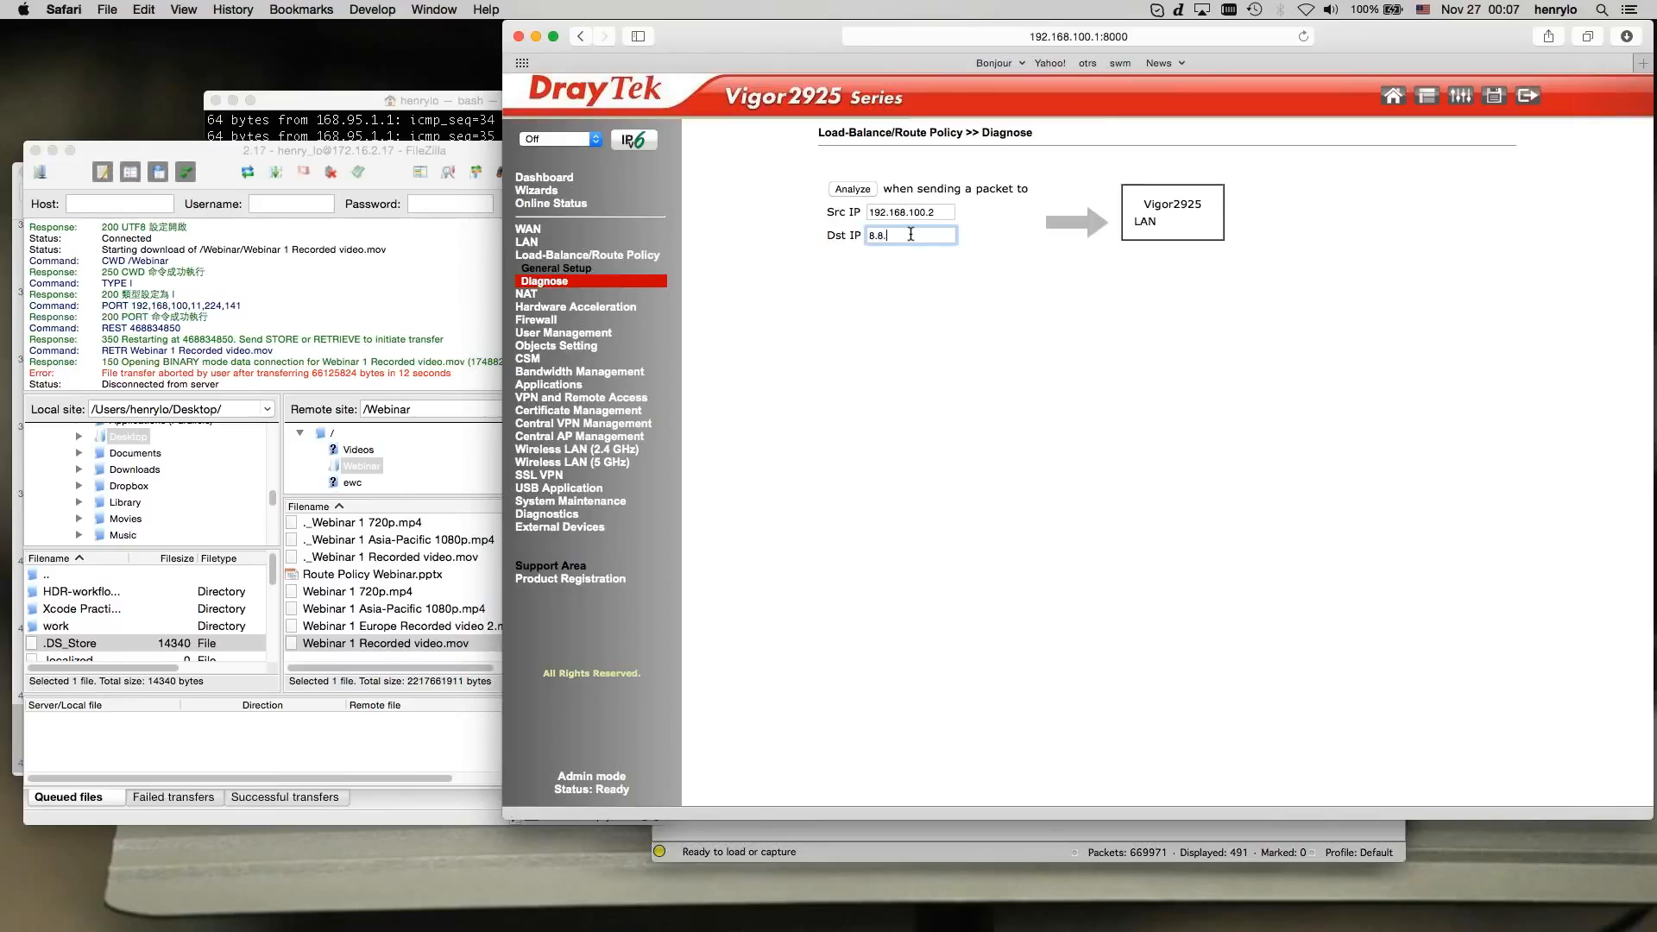
text(8.8)
click(871, 188)
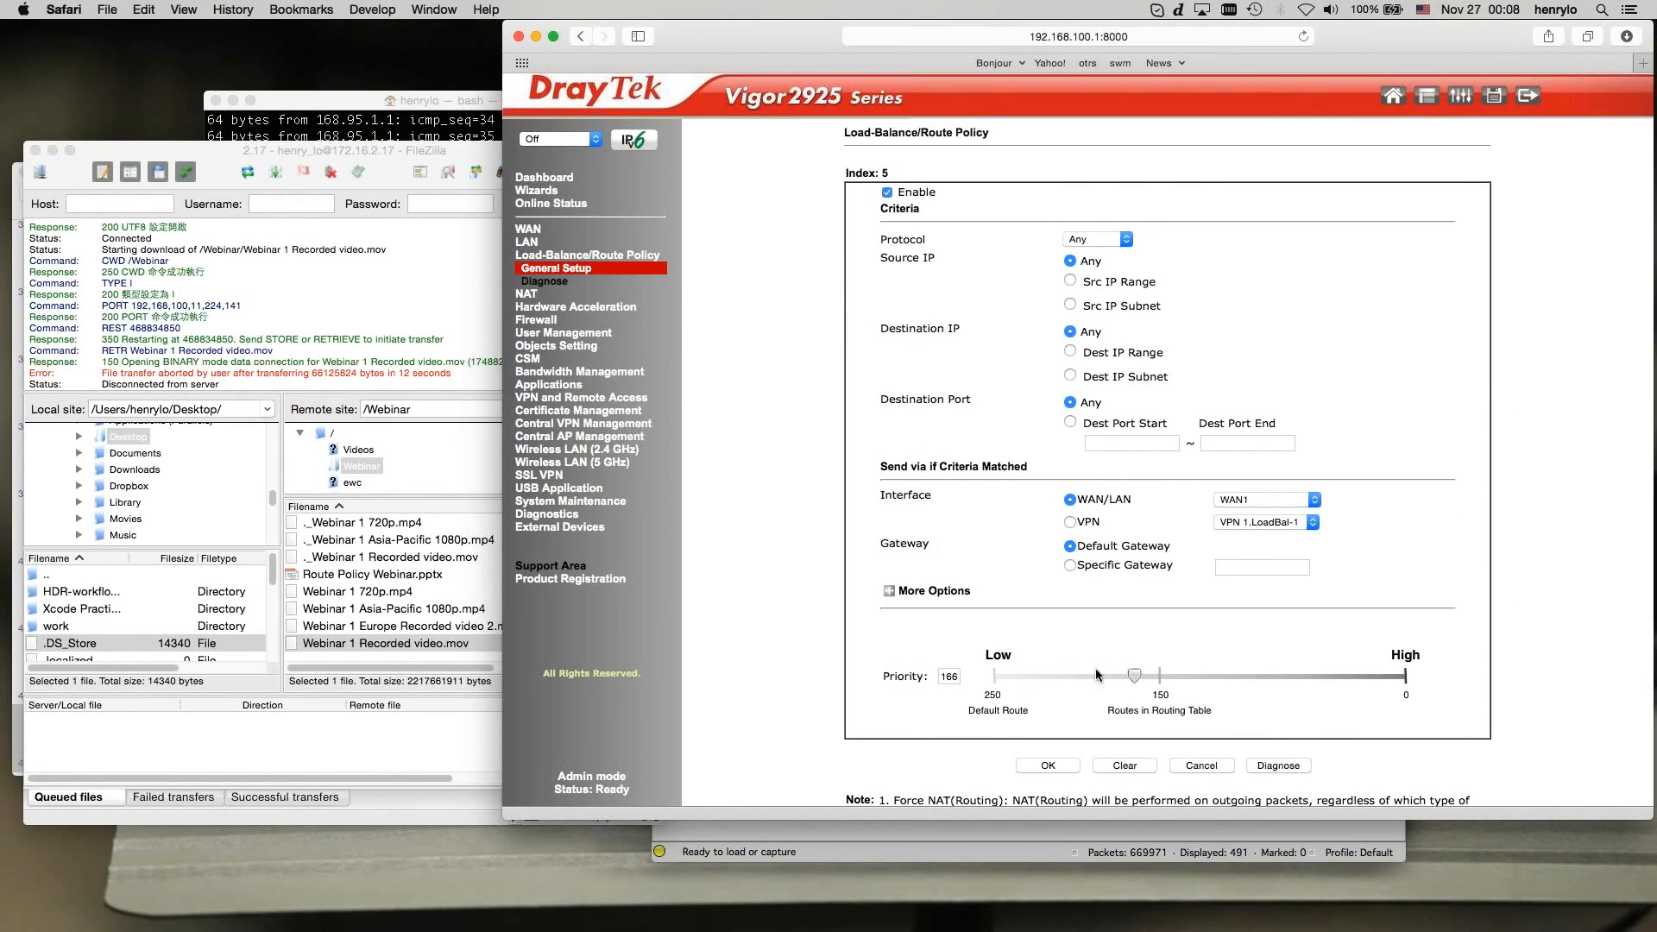
- Raise the priority of Route Policy 5 to 142, above the routing table level, and save the rule
click(1167, 675)
click(1058, 763)
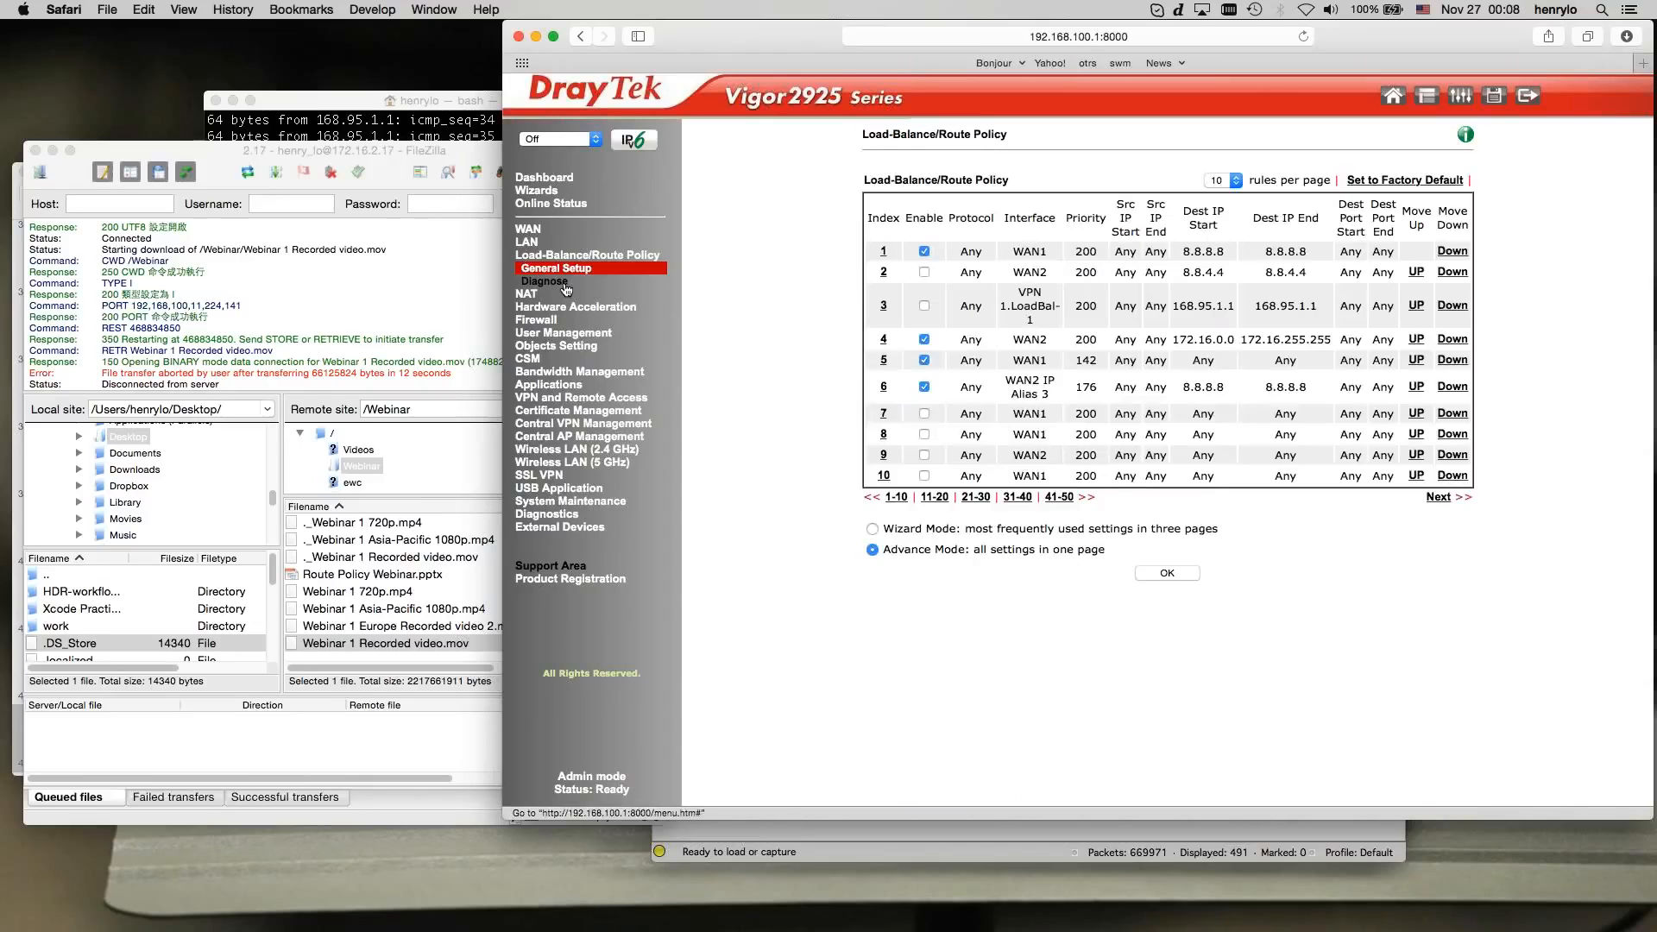
- Diagnose a packet from 192.168.100.2 to 192.168.200.1 and compare the priorities of the matched LAN2 route and the matched policy
click(565, 285)
click(904, 235)
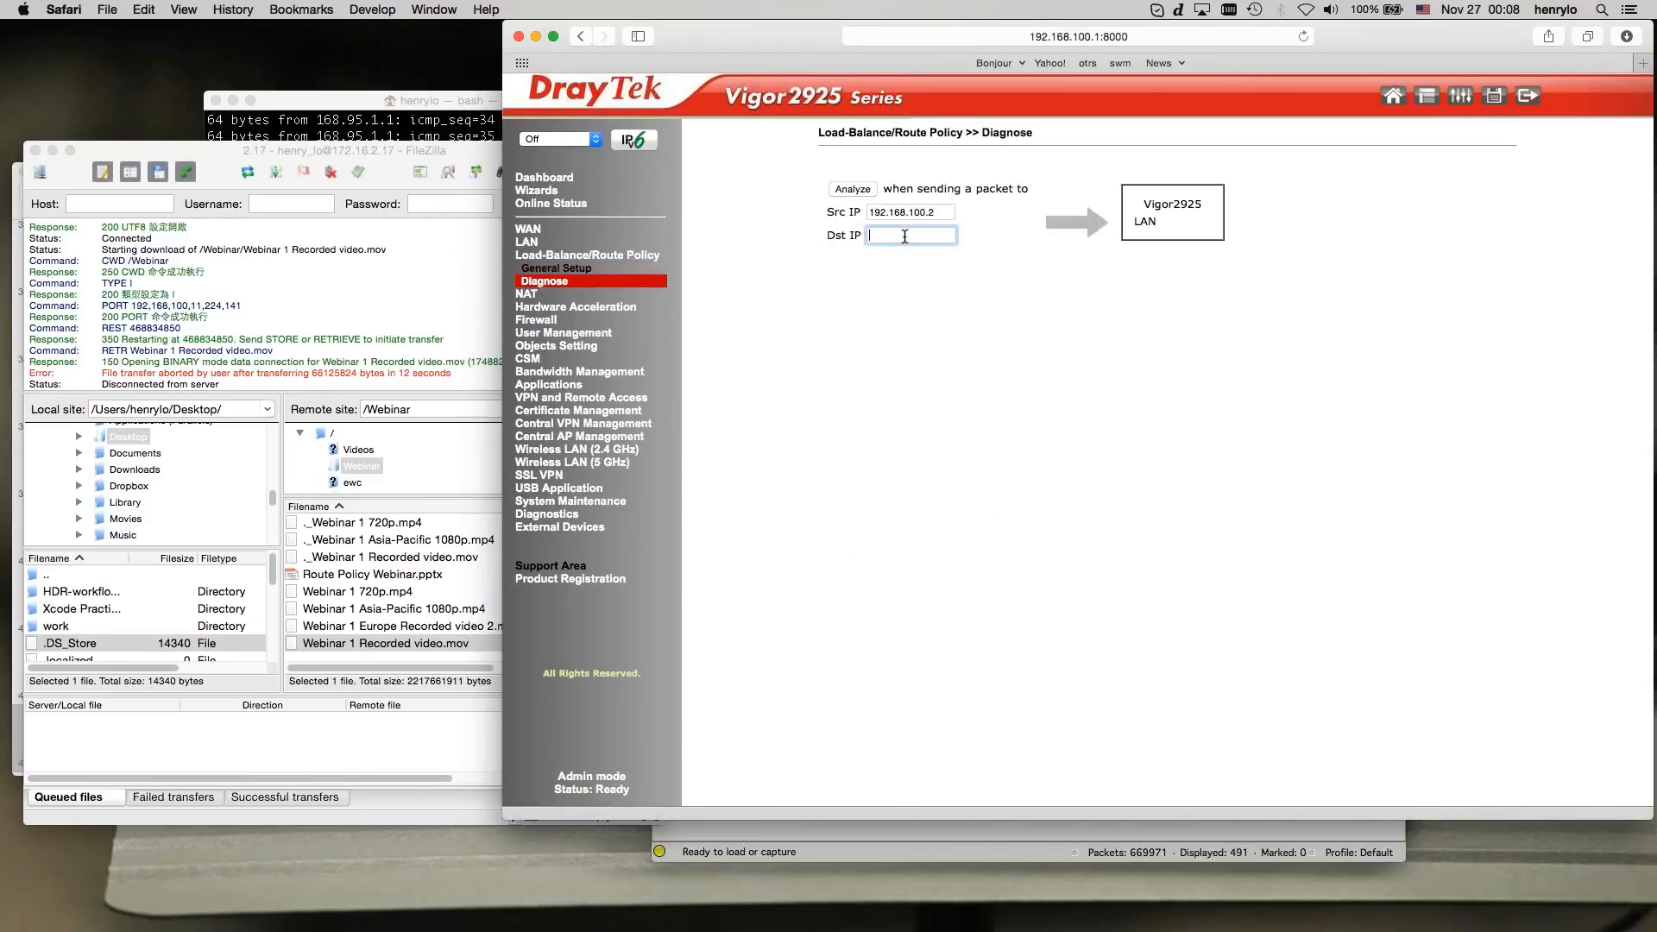
text(192.168.)
click(854, 191)
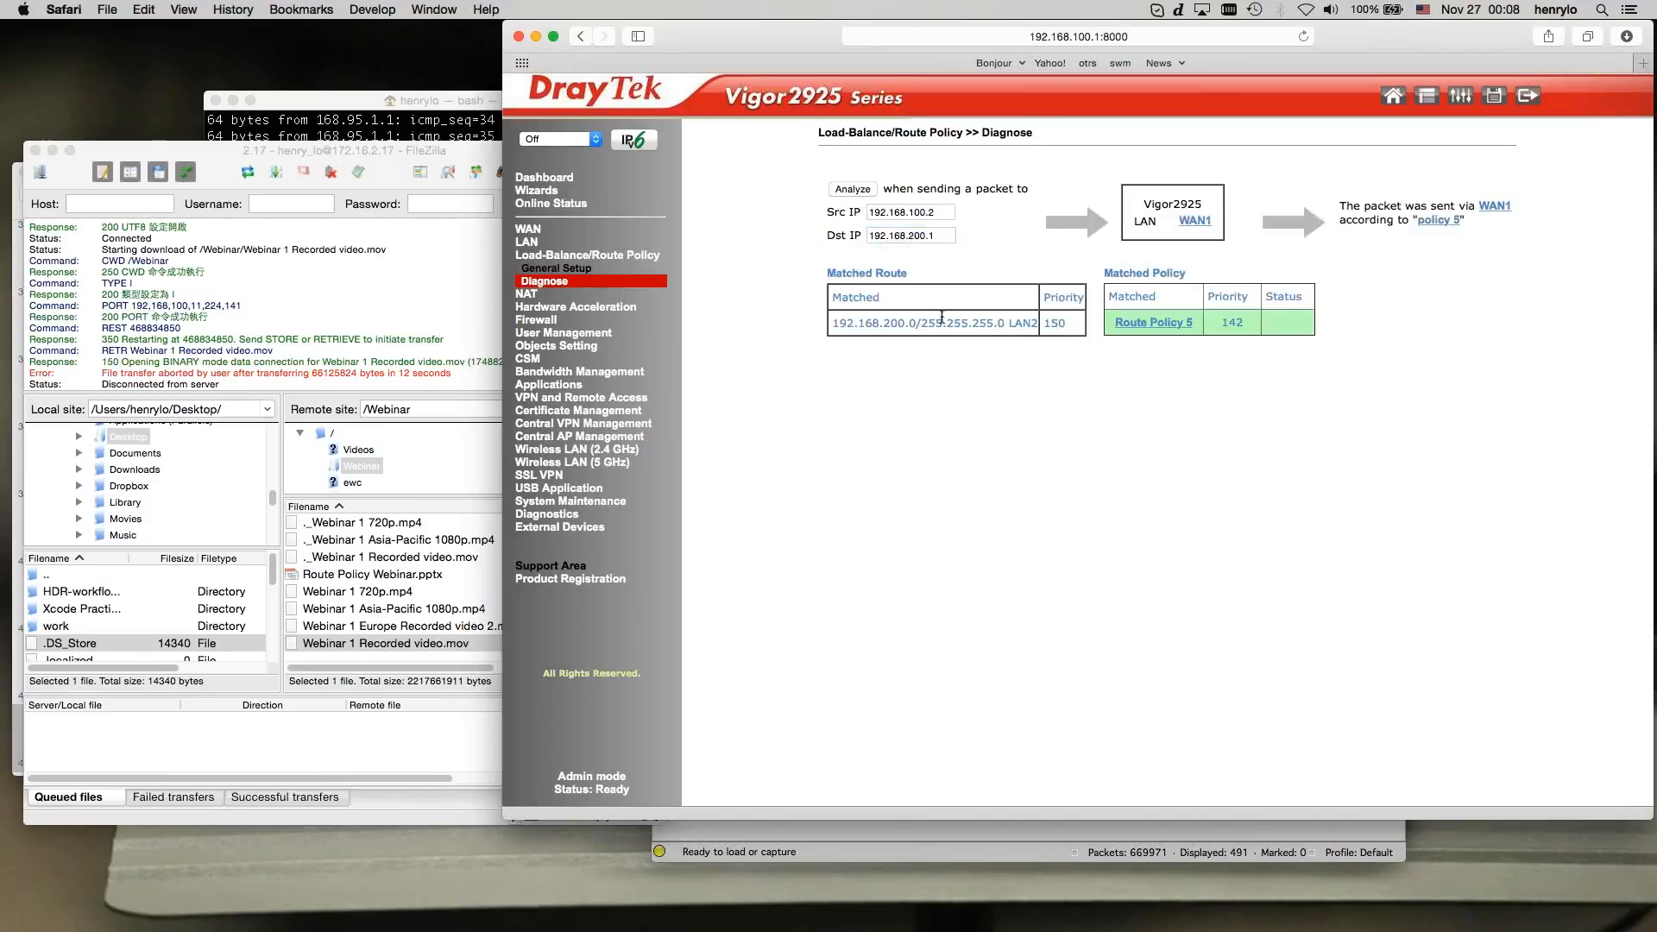
double_click(1057, 322)
click(1232, 347)
- Open matched Route Policy 5, set its priority to 200 and save the rule
click(1175, 322)
drag(1171, 675, 995, 668)
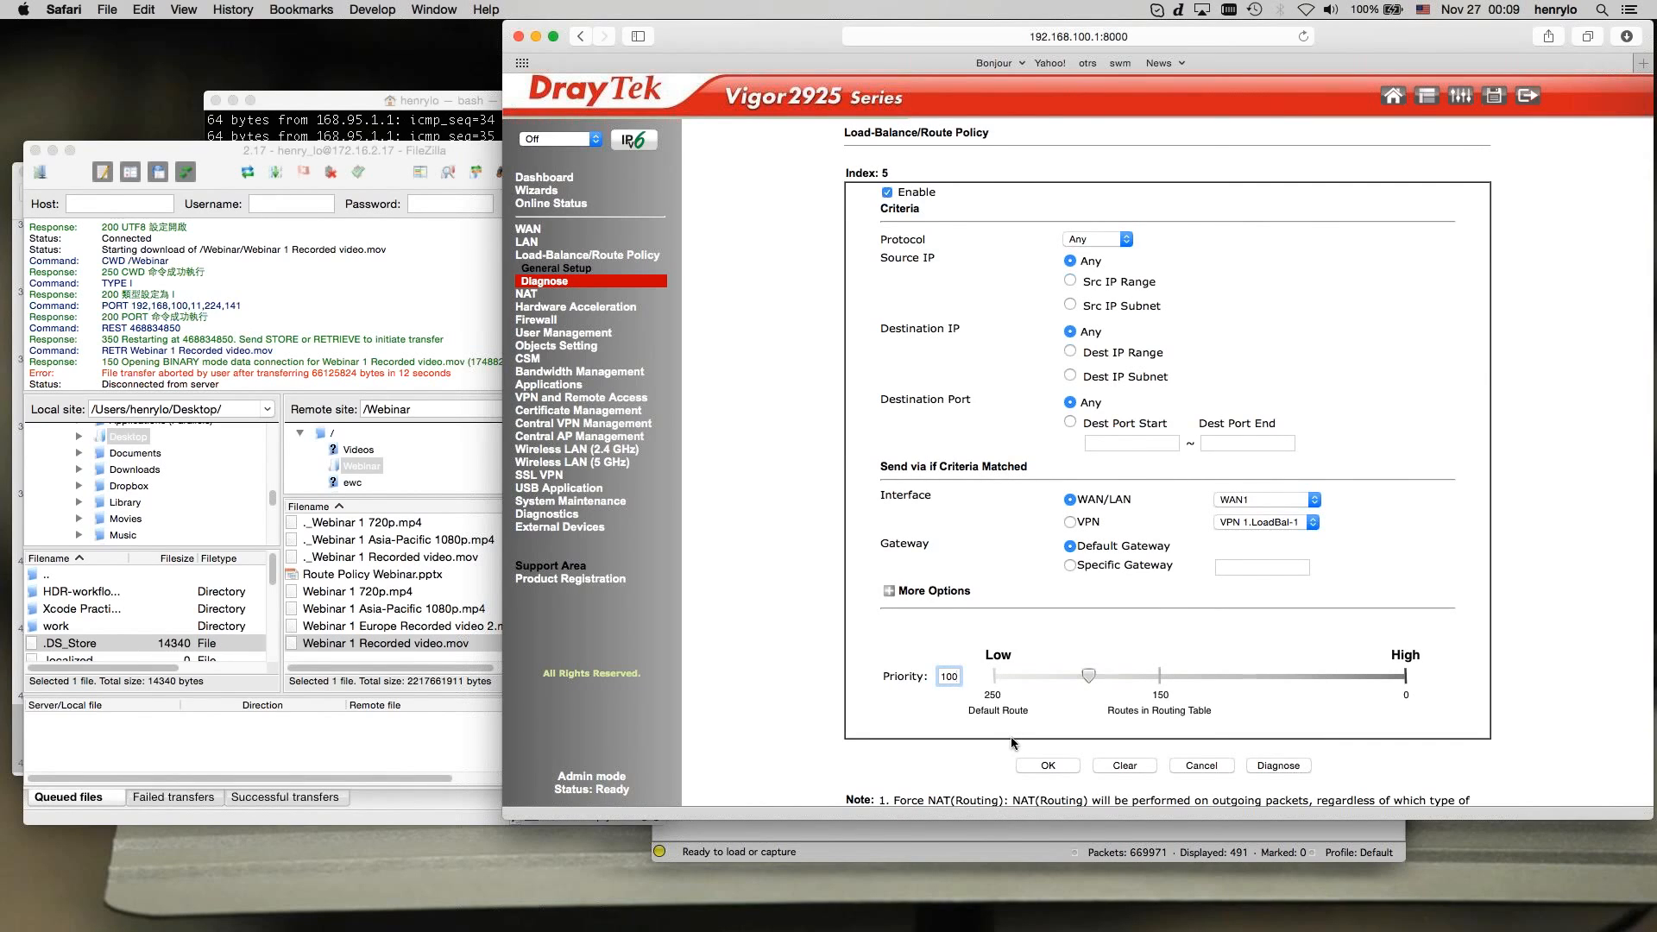
click(1046, 765)
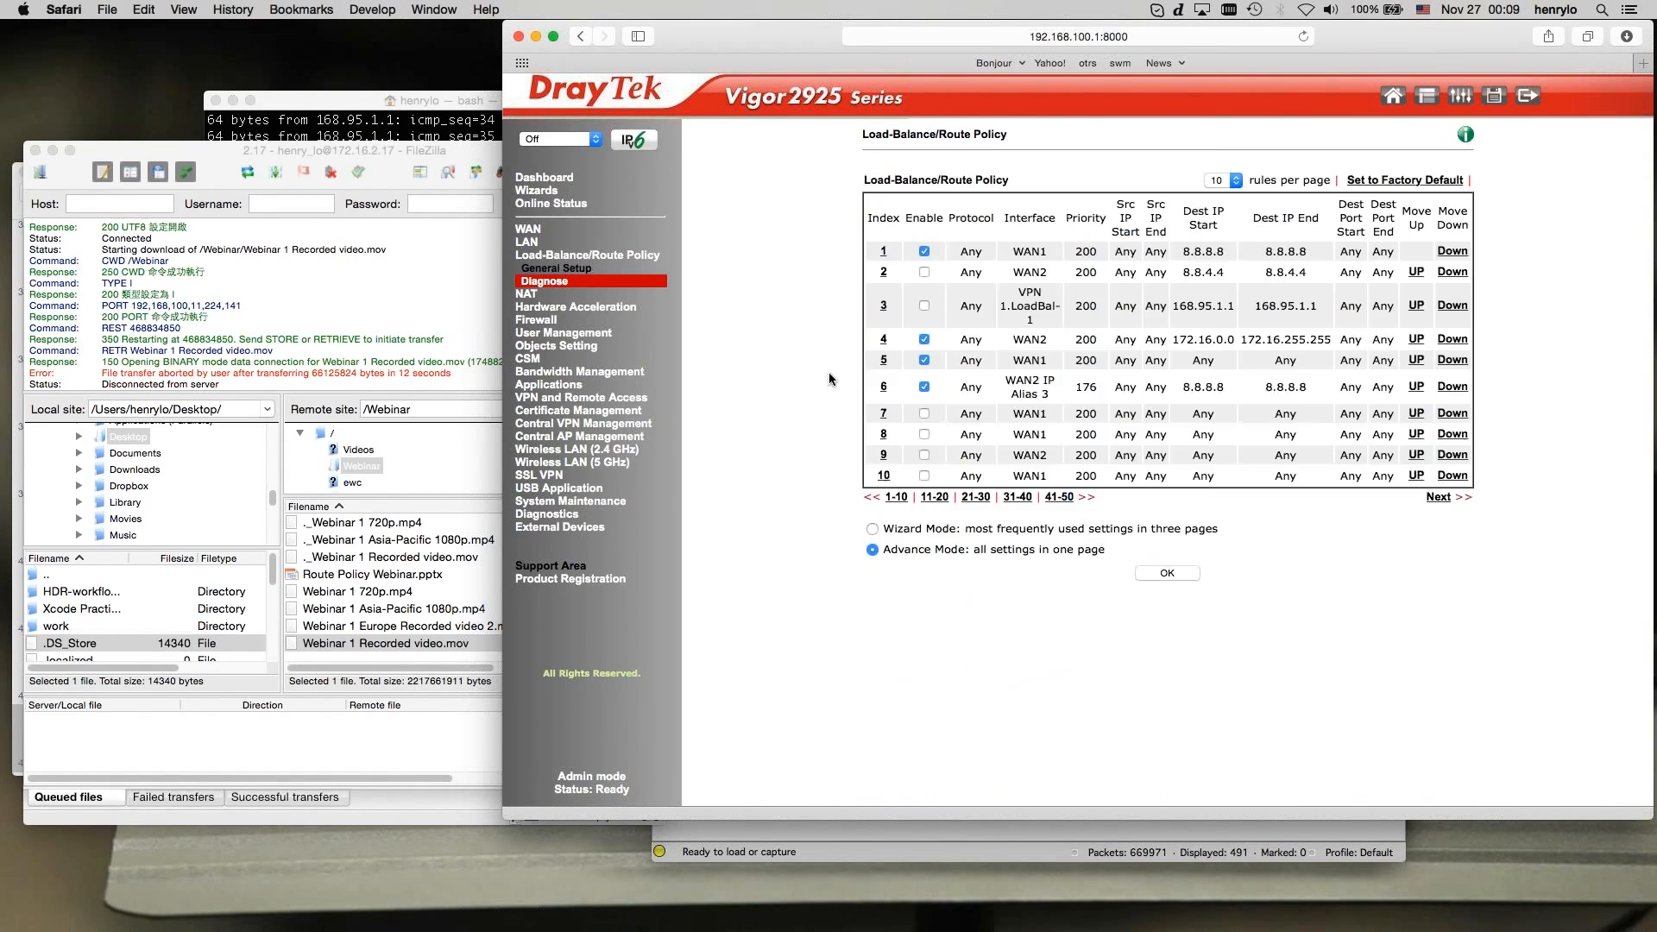
- Run the diagnosis again for a packet from 192.168.100.2 to destination 192.168.200.10
click(553, 282)
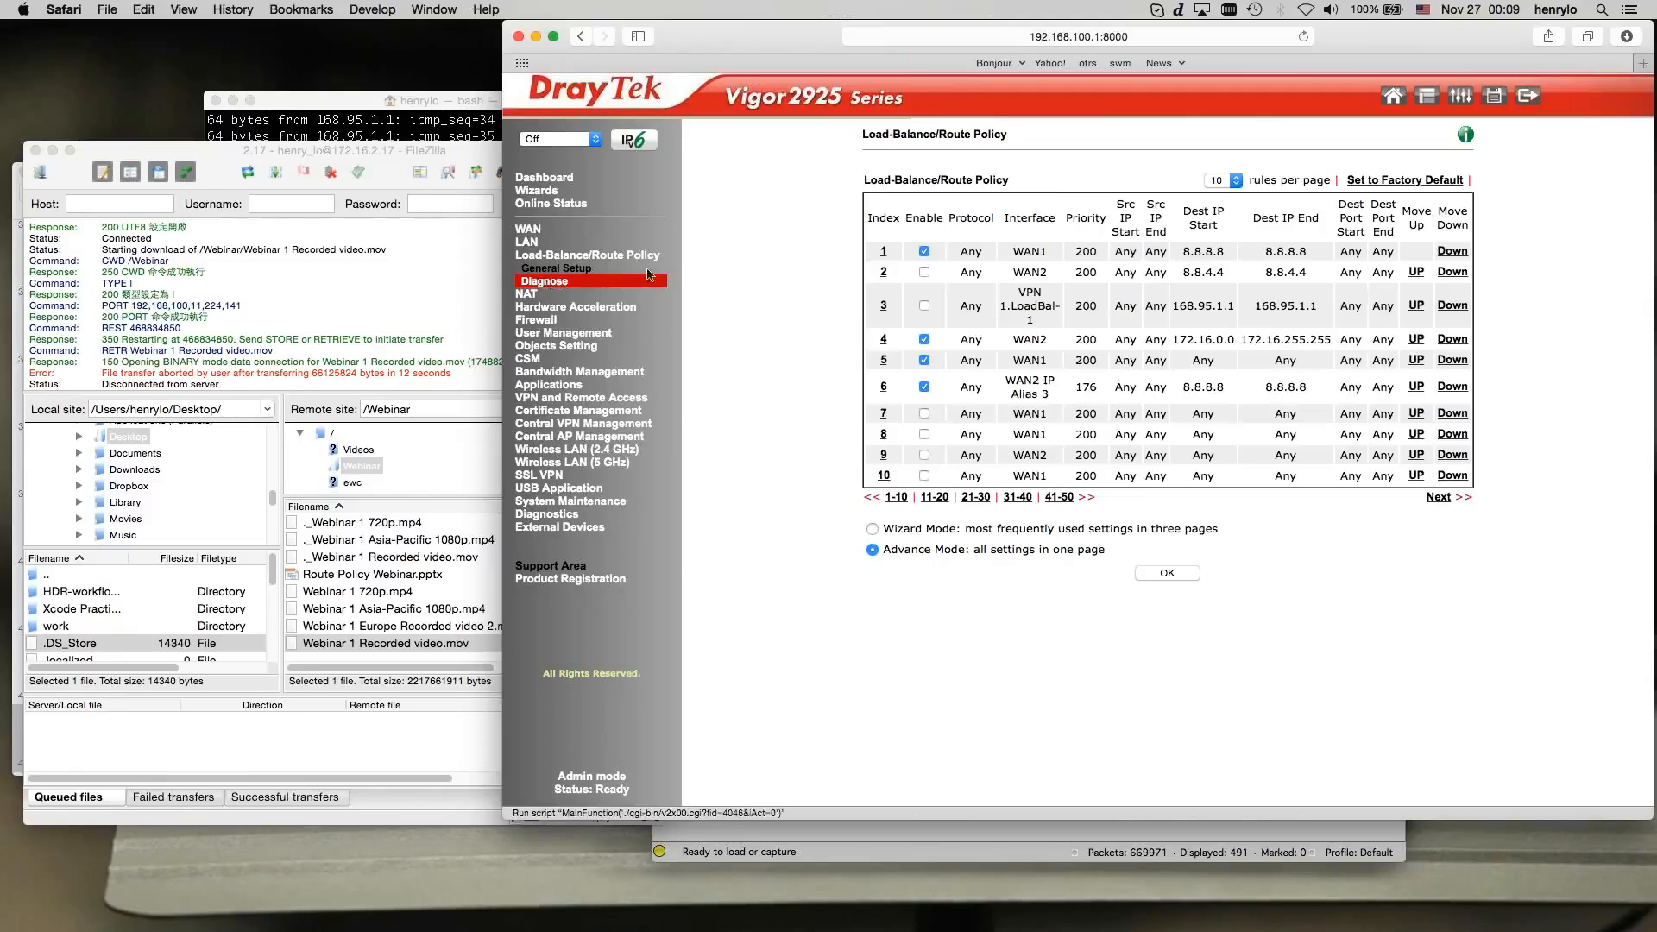
click(900, 228)
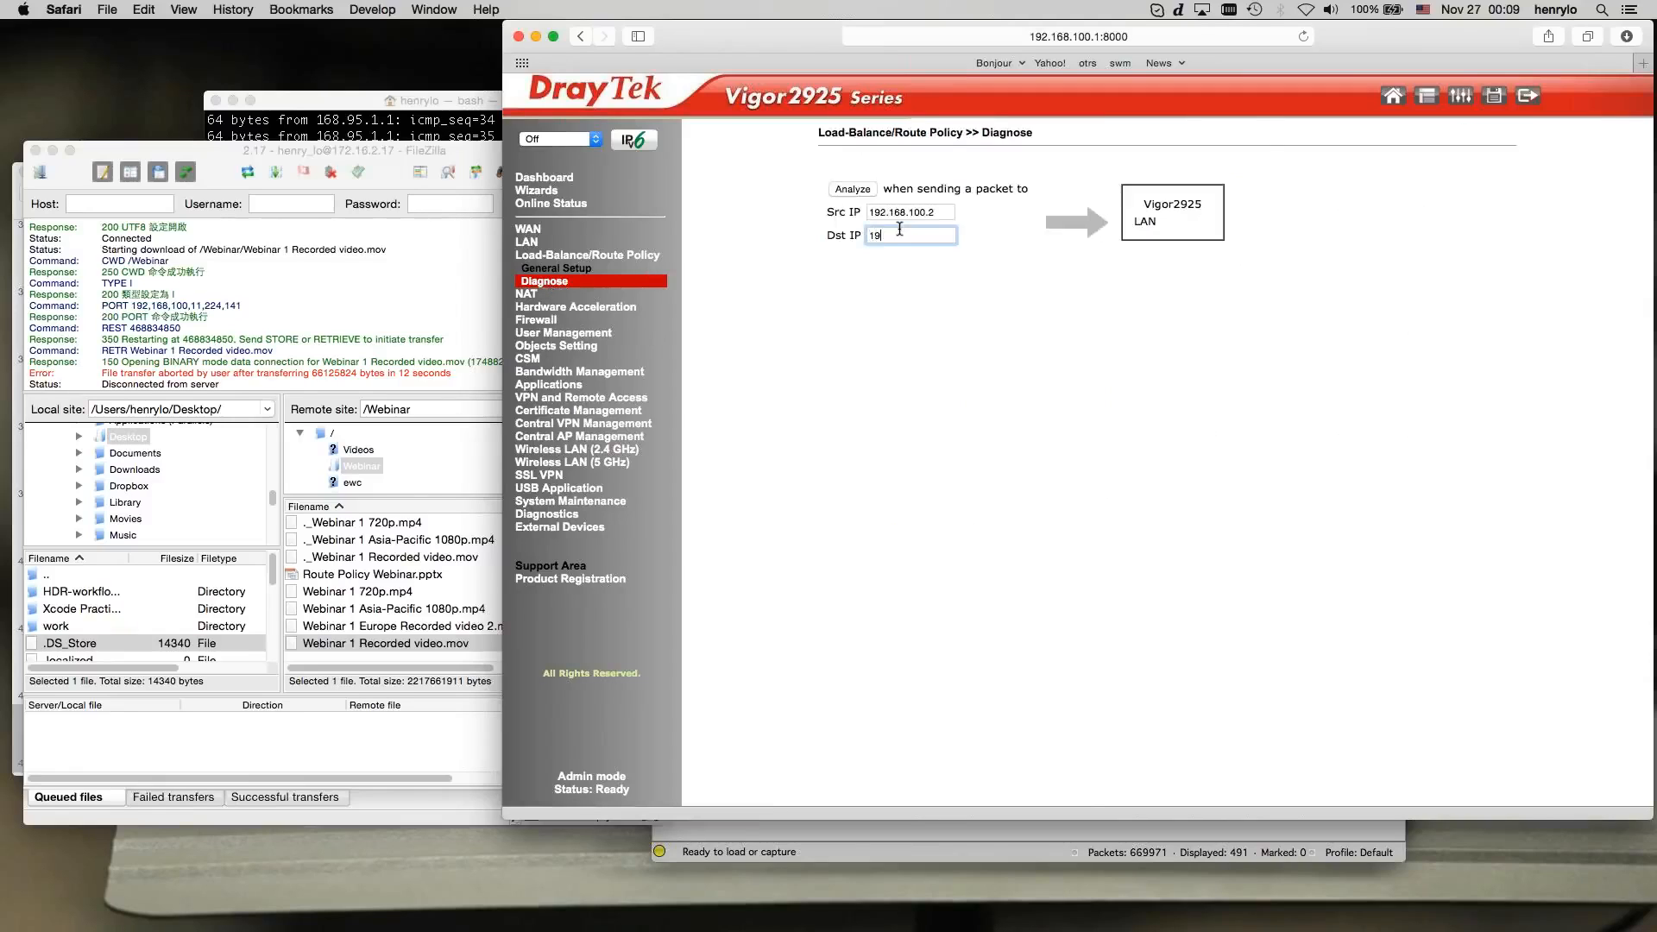
text(192.168.200.10)
click(859, 189)
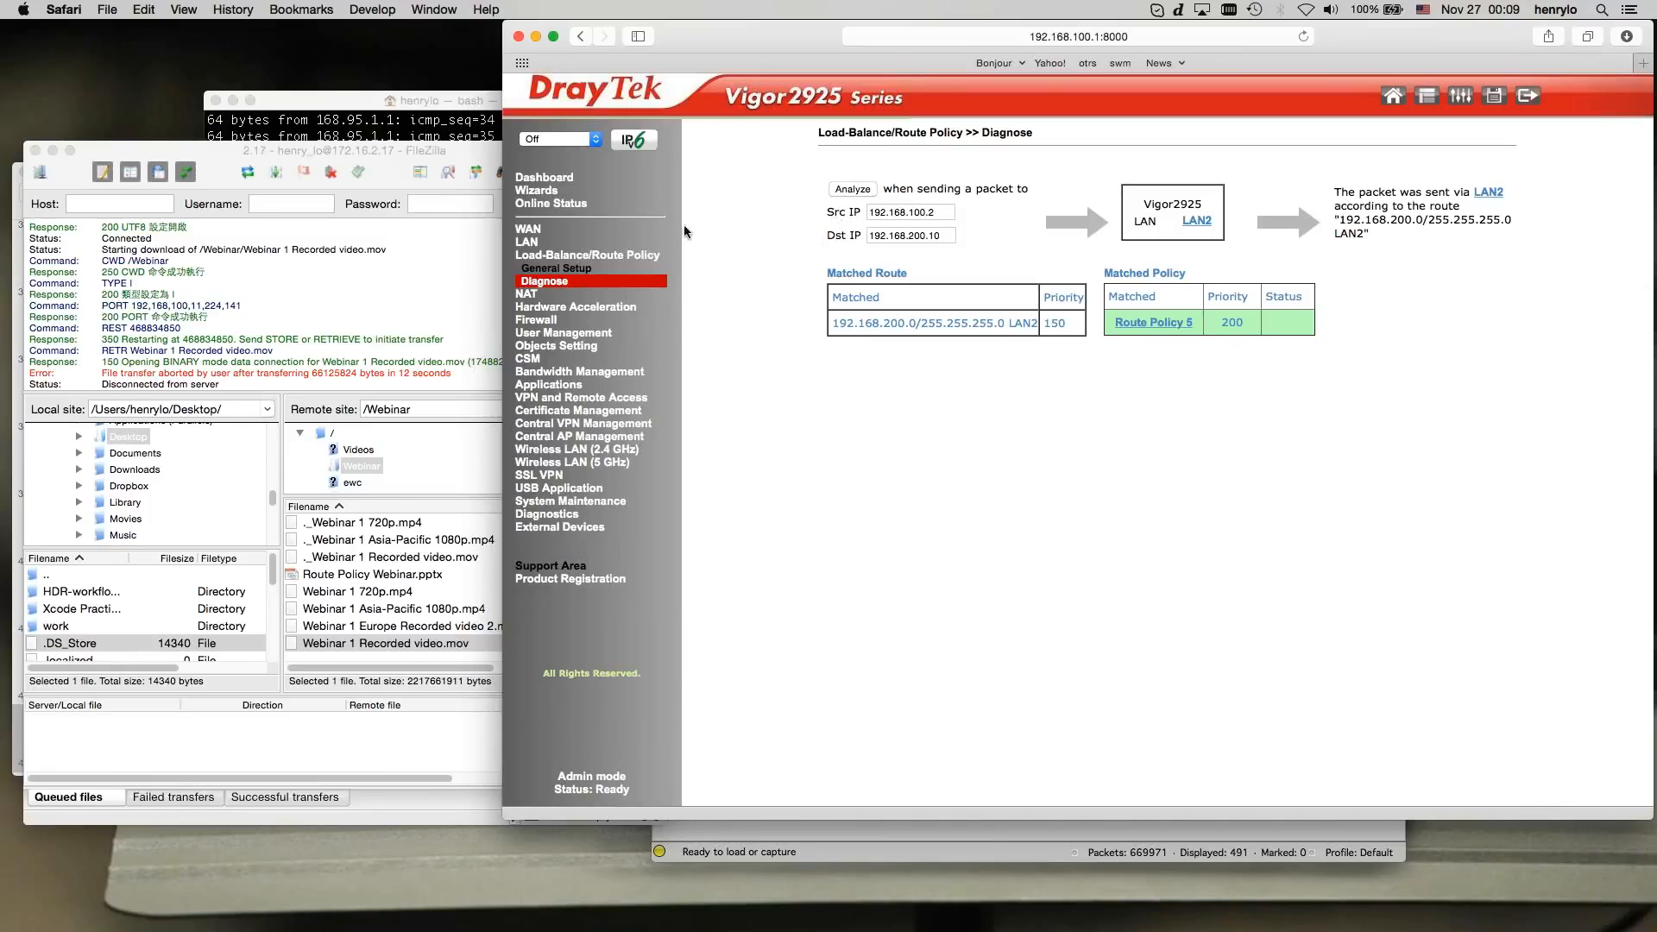
- Open rule 1 of the route policy list, examine its protocol and destination port criteria, and return to the diagnosis page
click(635, 254)
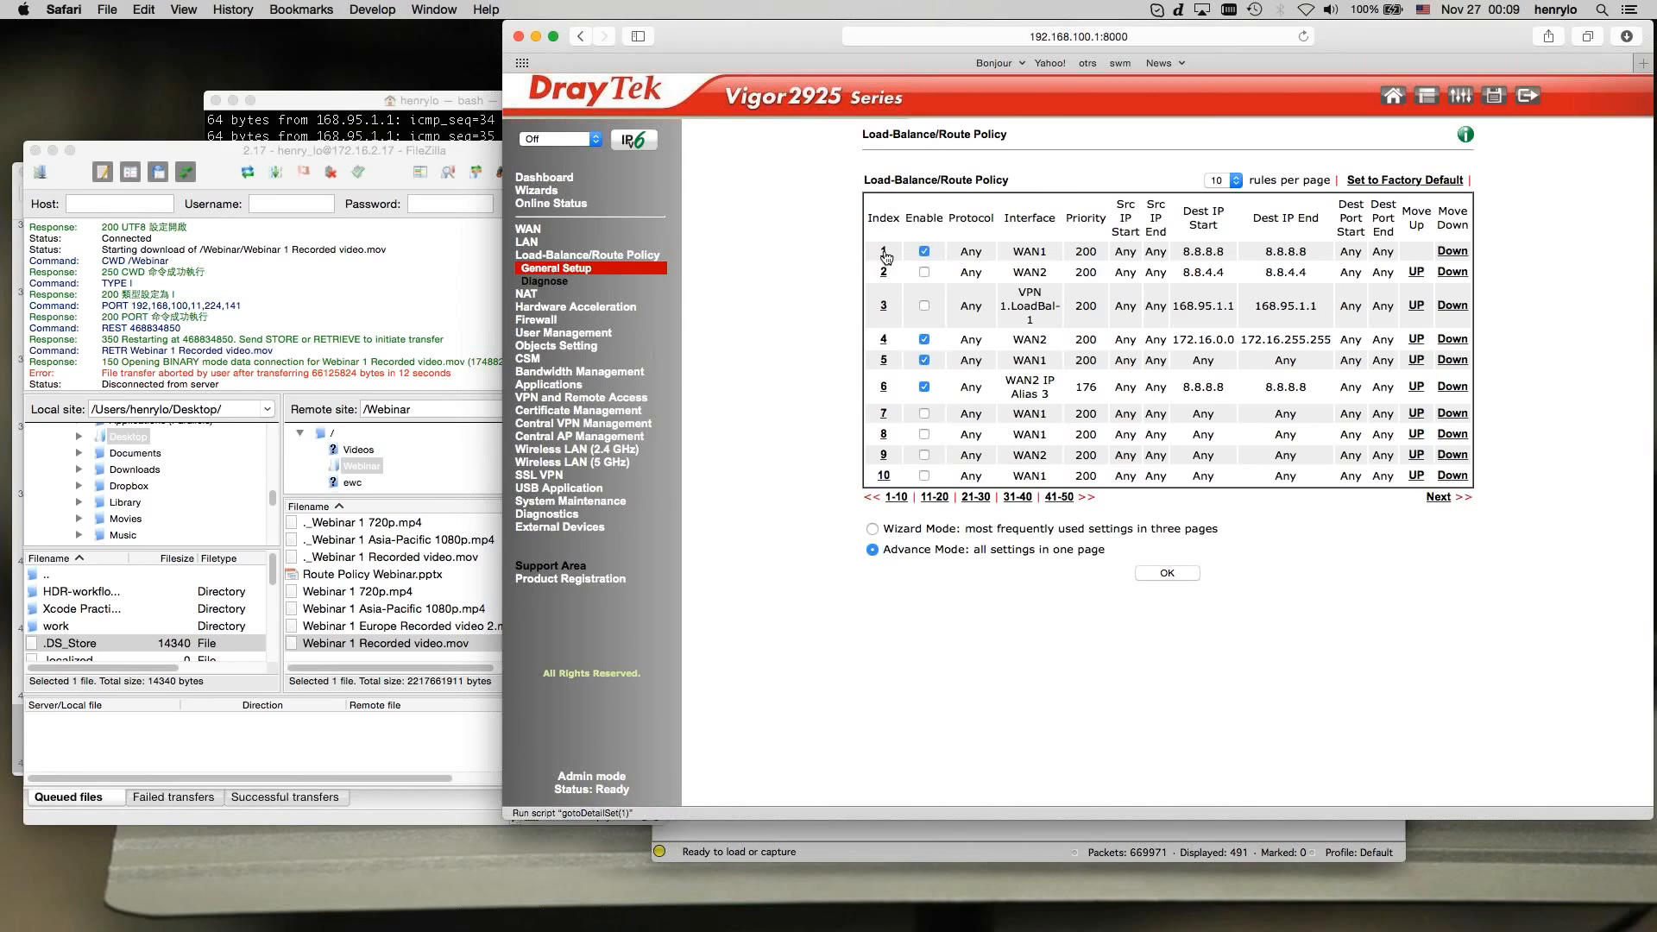
click(923, 251)
double_click(903, 239)
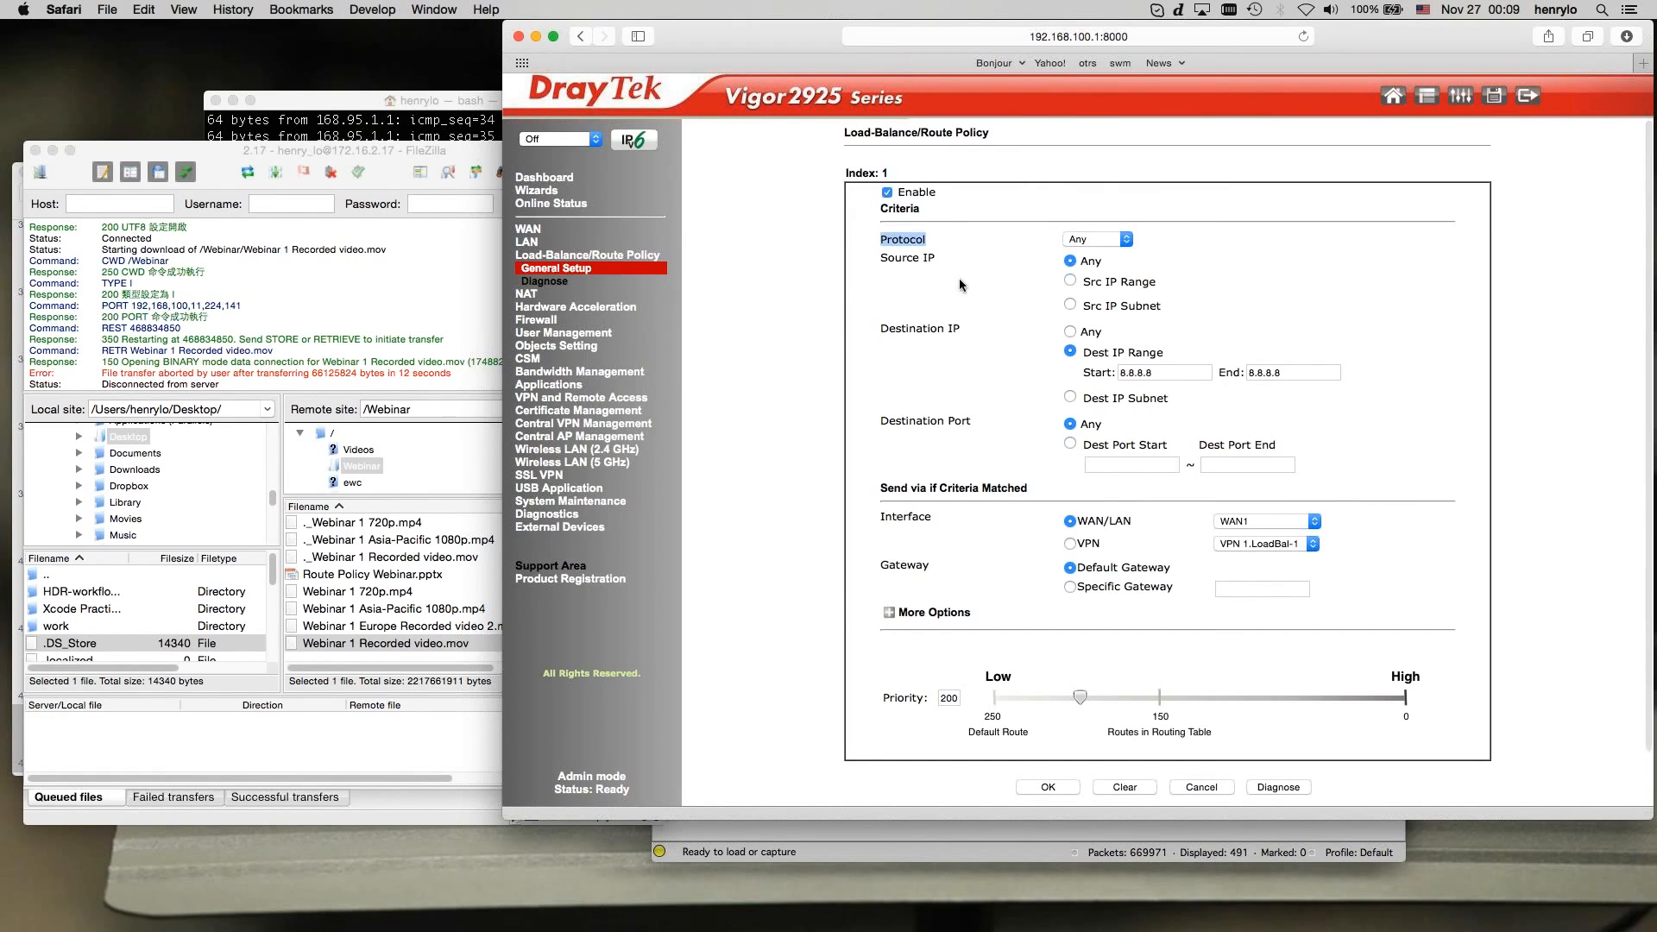
double_click(898, 420)
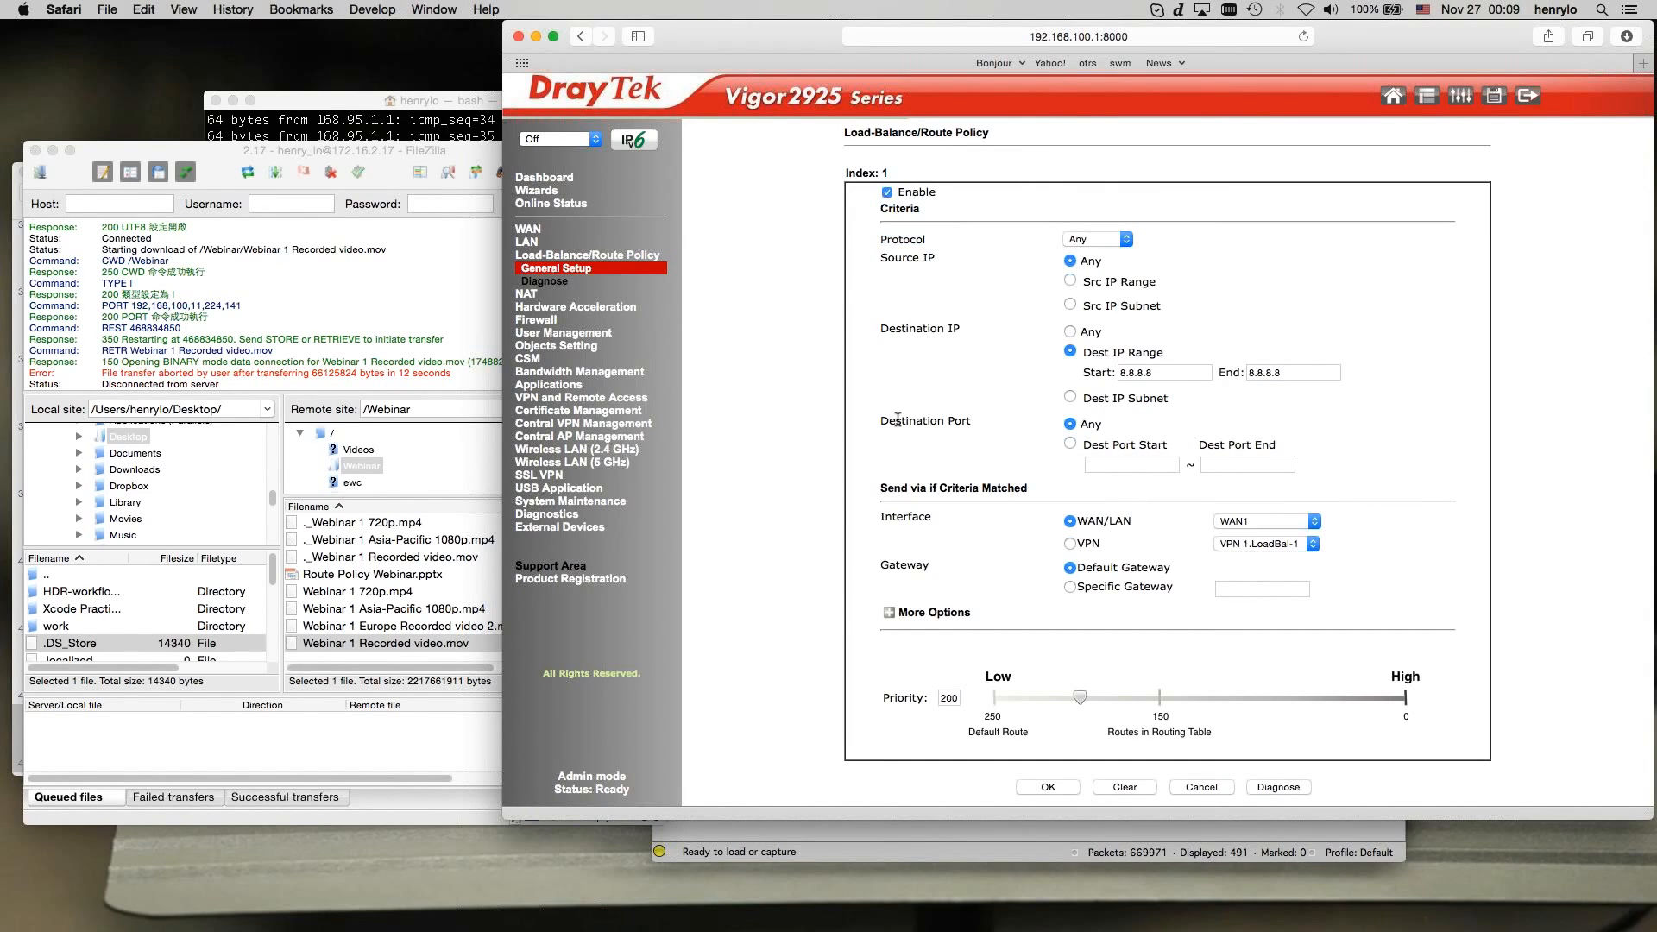
click(544, 282)
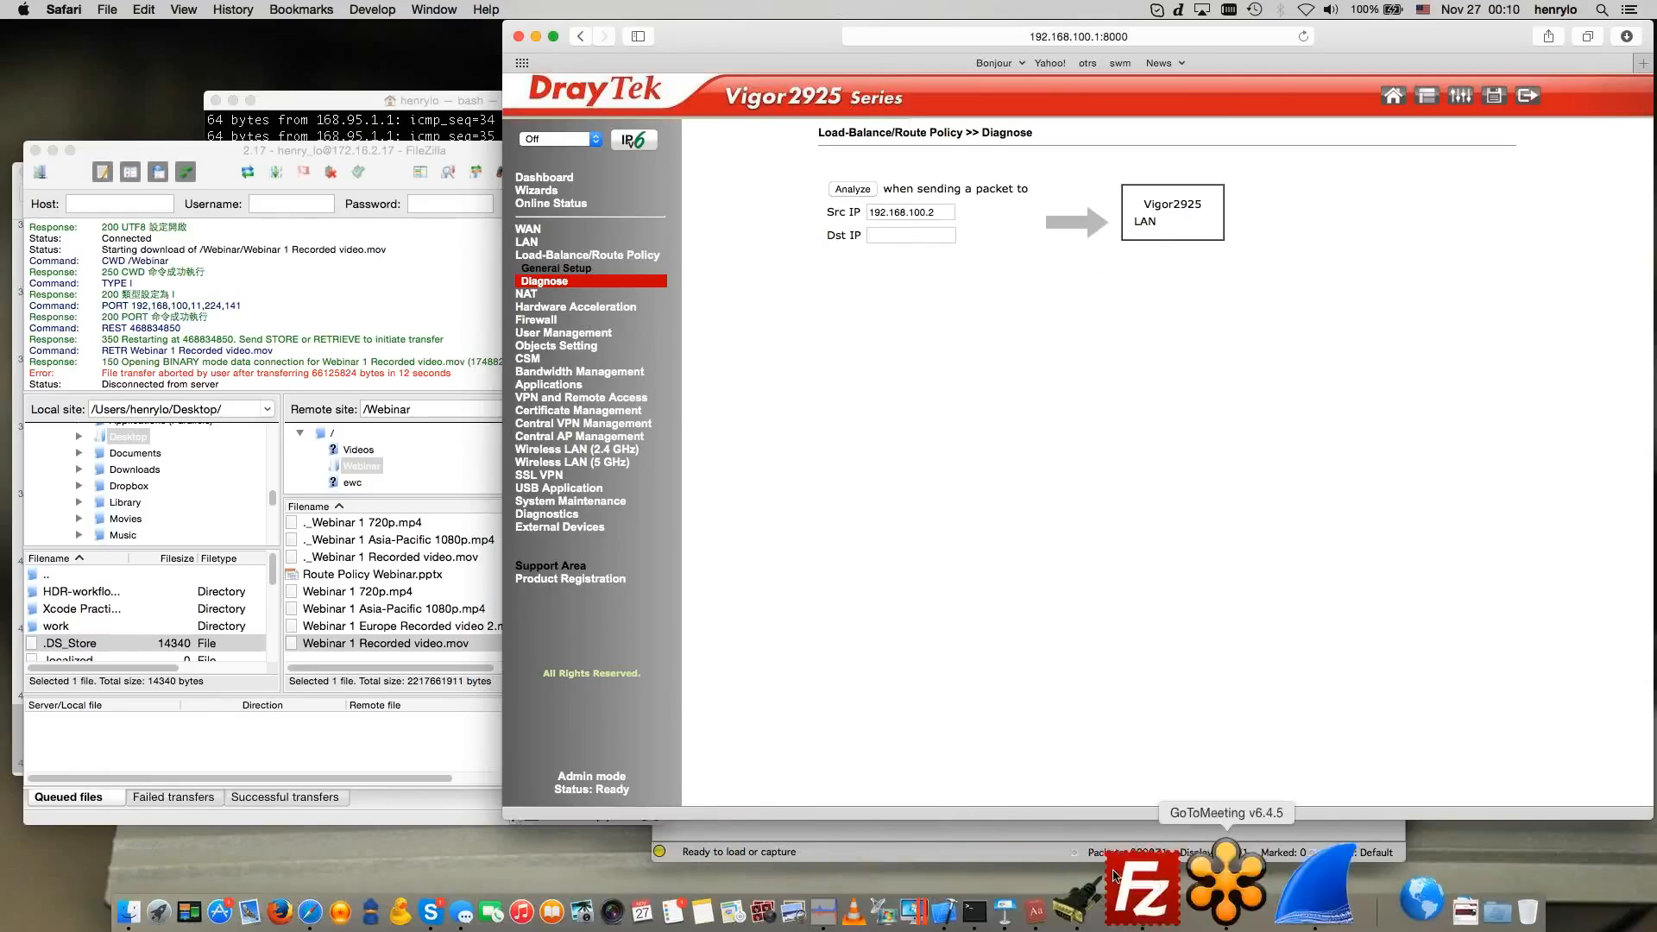
- Switch to Keynote and show slides 42 and 43 on Route Policy Working with VPN Trunk and Failover and Failback
click(1123, 871)
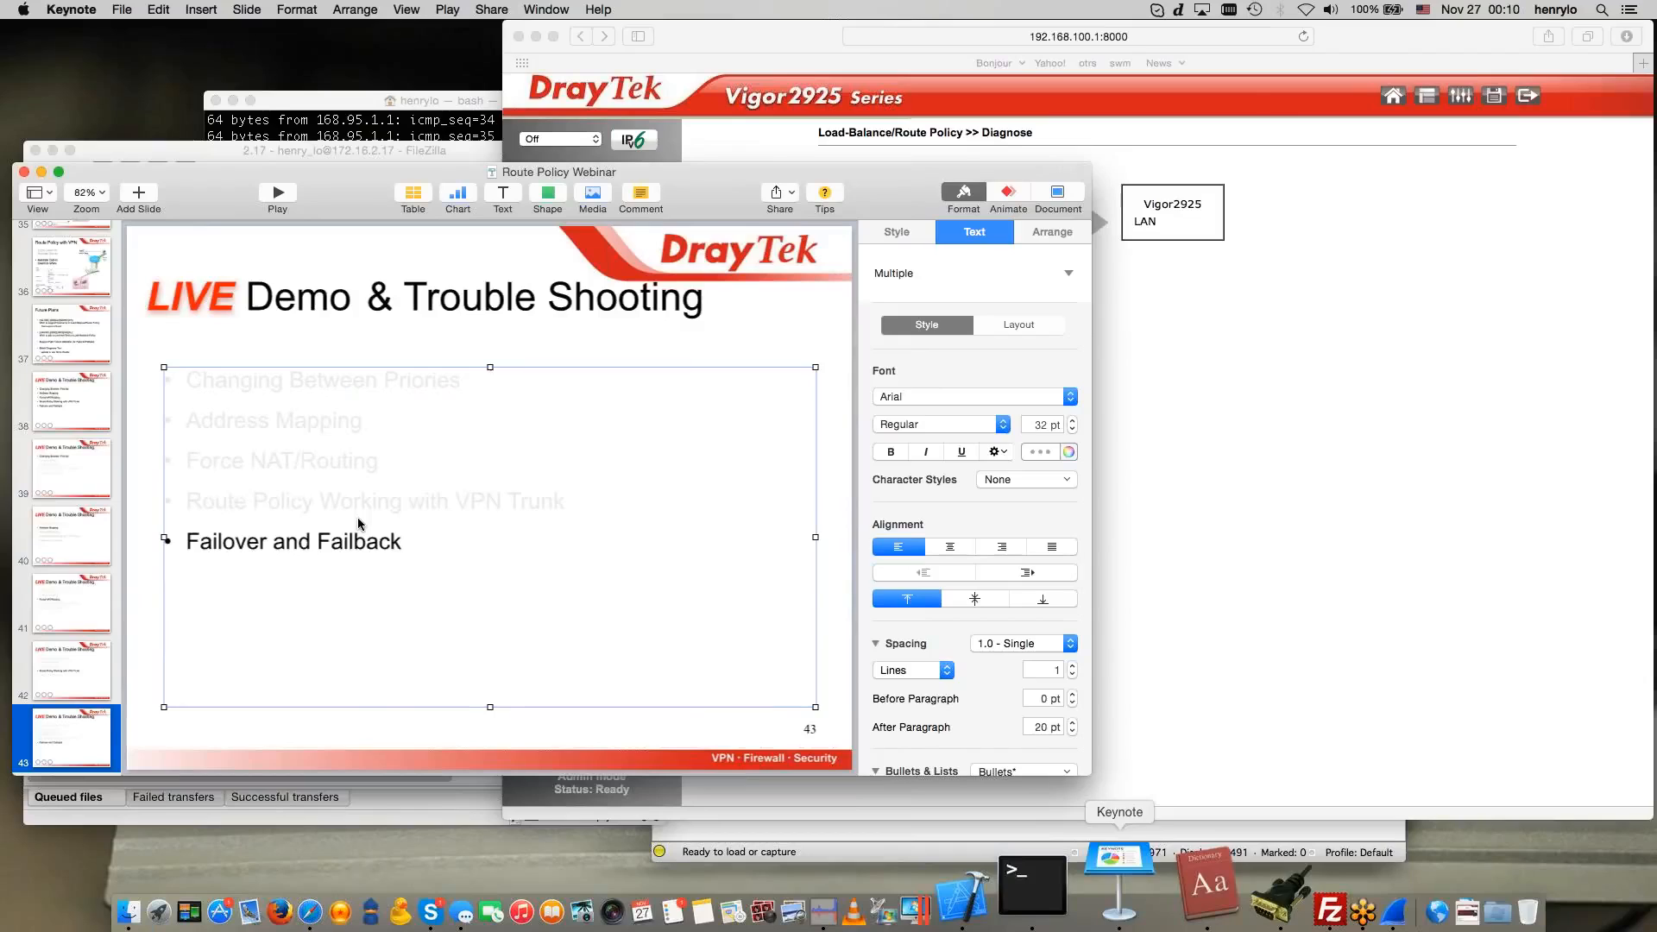
click(64, 733)
click(78, 681)
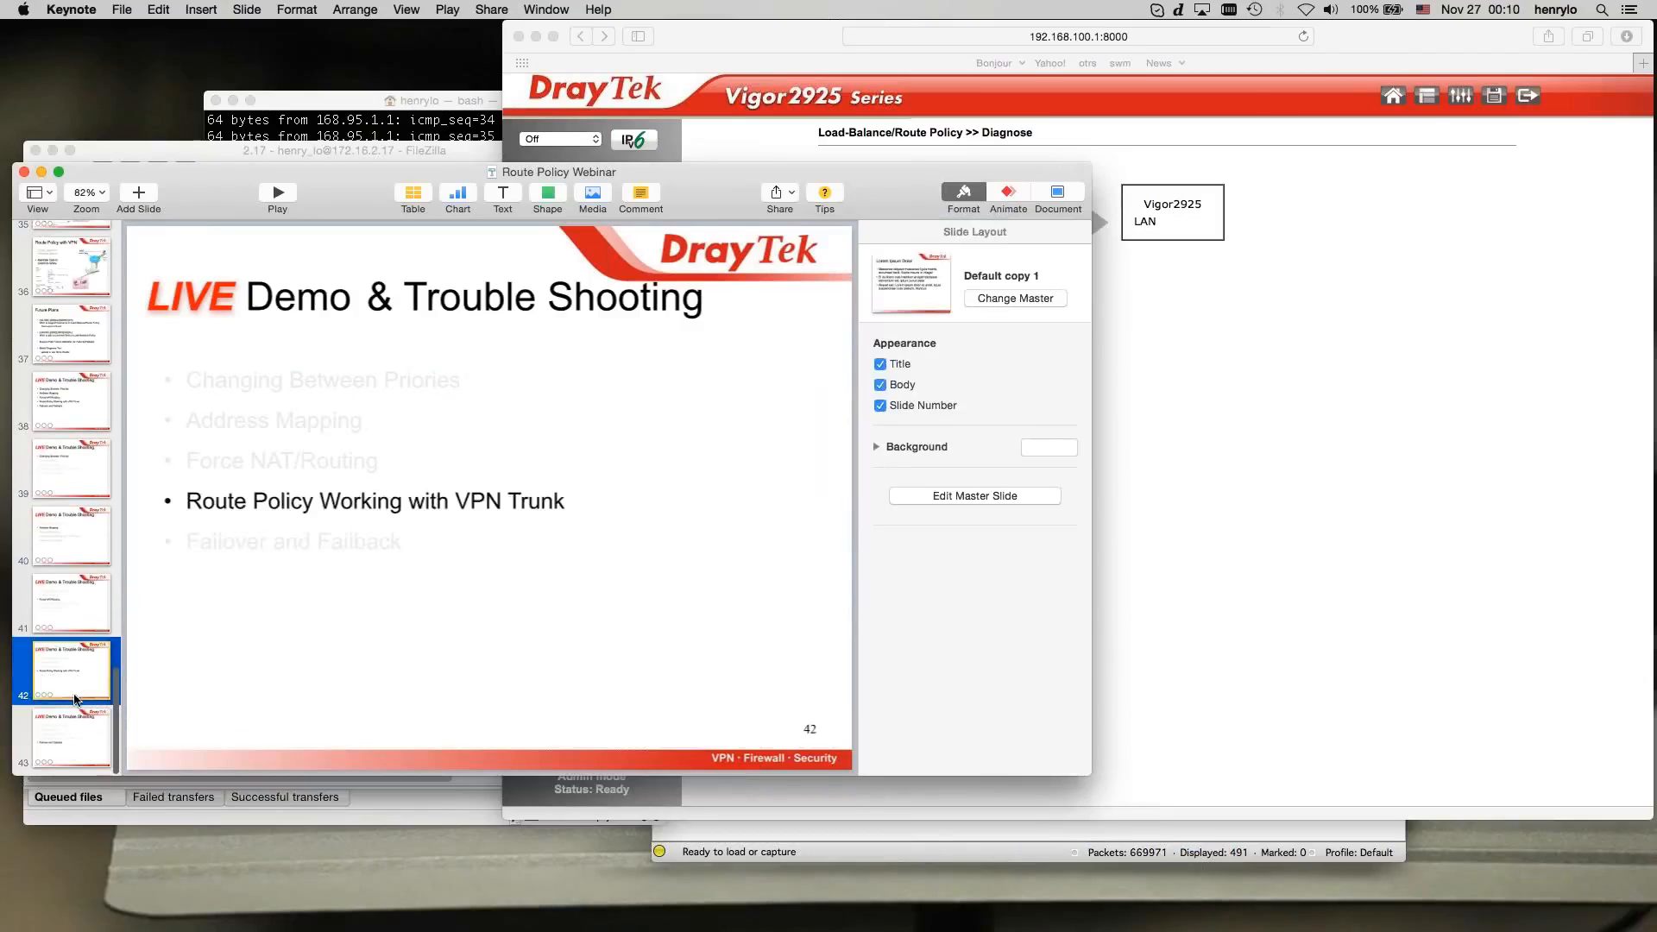
key(Down)
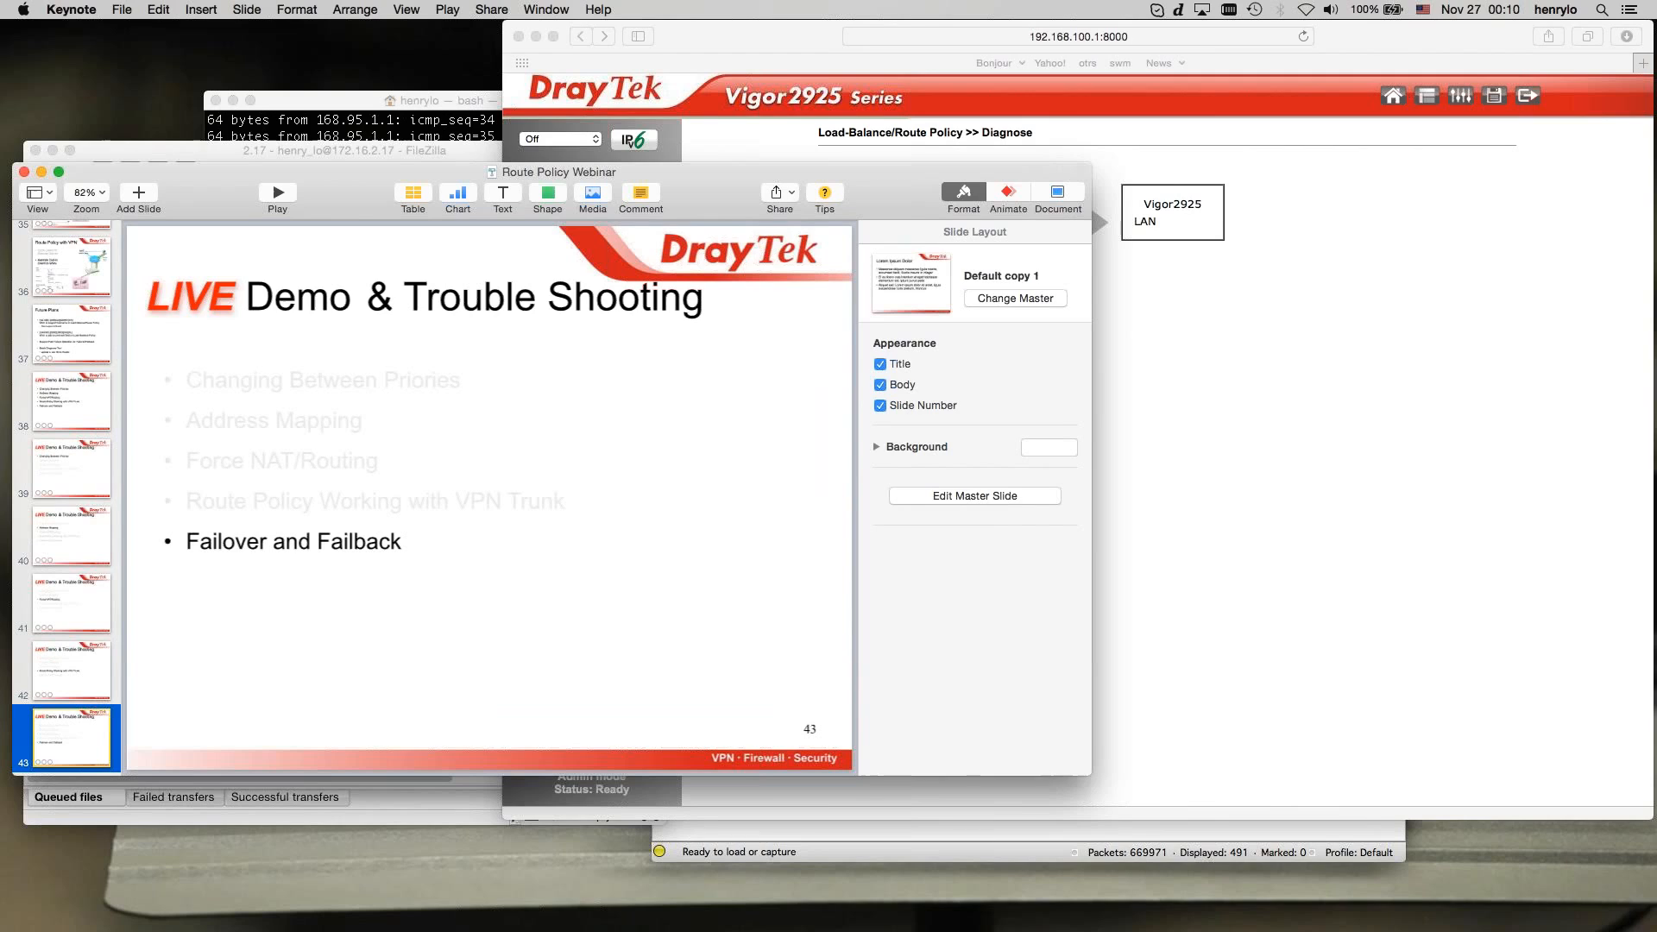